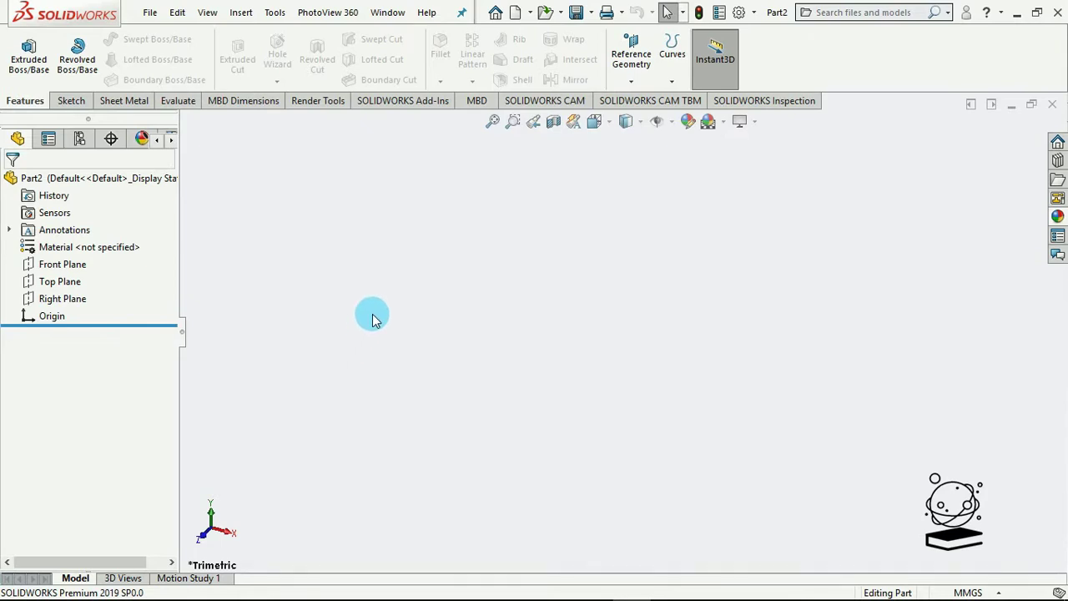
Start a sketch on the Top Plane and draw a circle of about 75 mm radius centred on the origin.
left_click(84, 108)
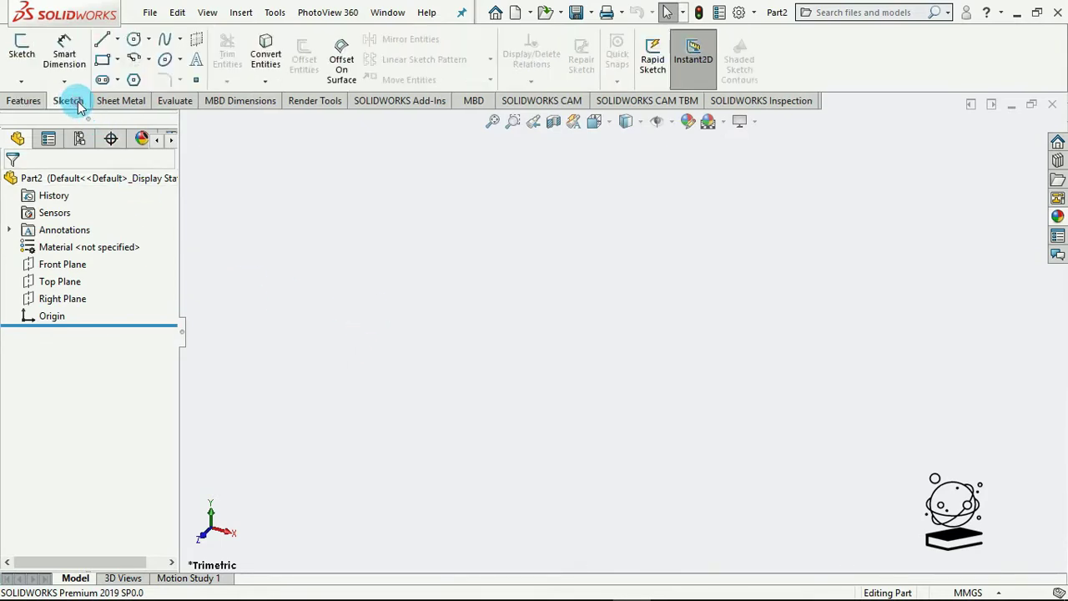
left_click(22, 55)
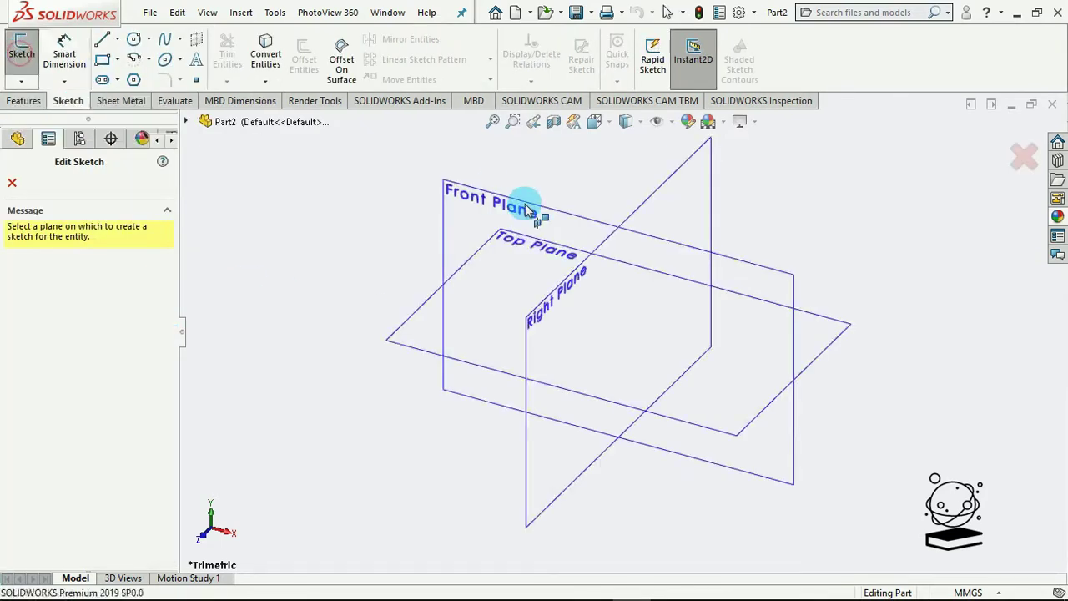
left_click(414, 332)
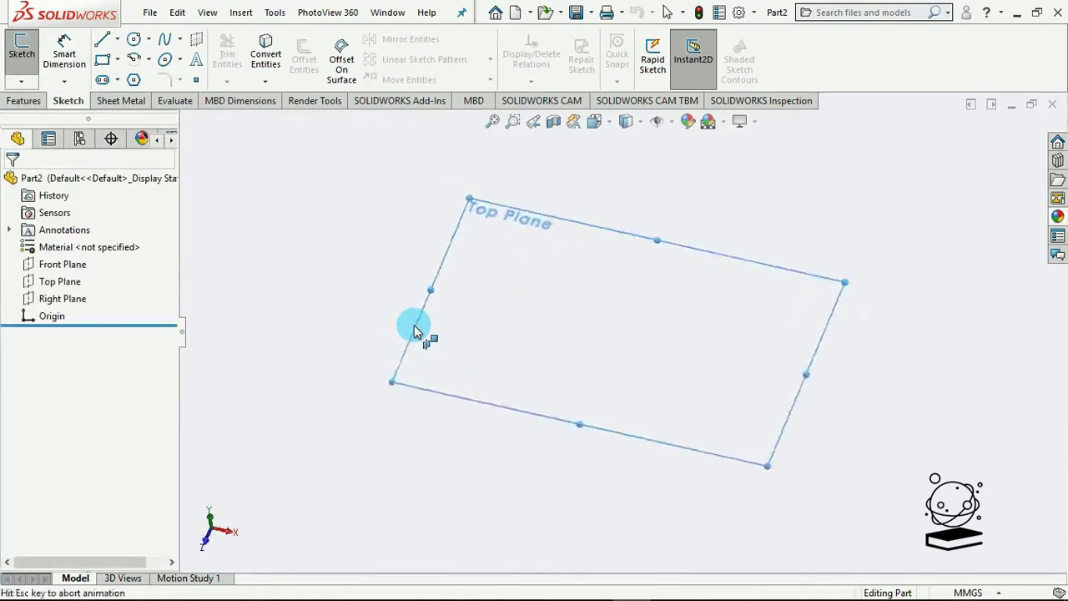
left_click(134, 40)
left_click(621, 330)
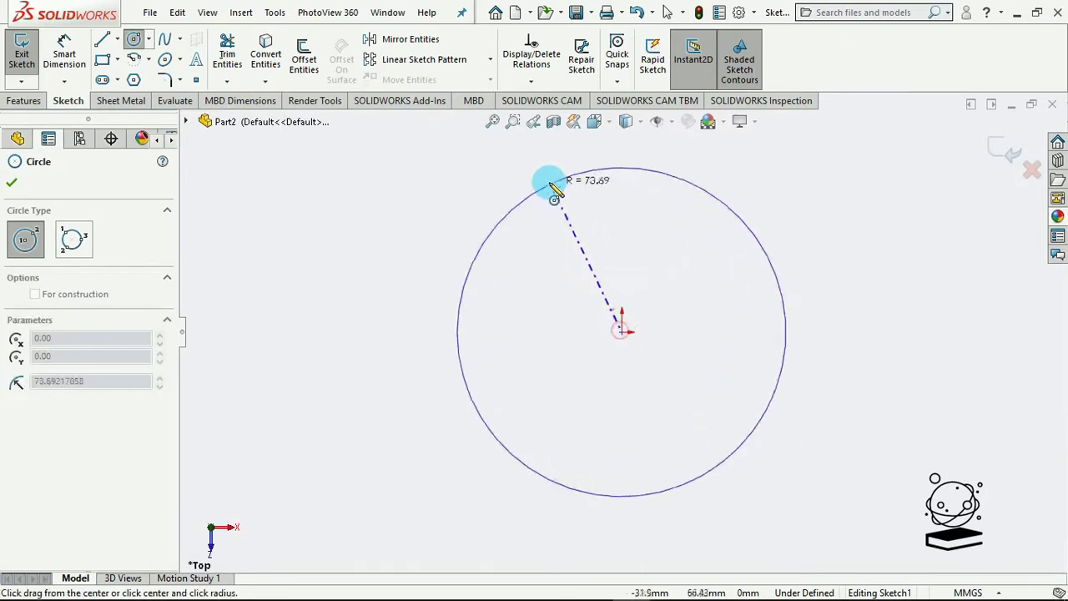
left_click(551, 183)
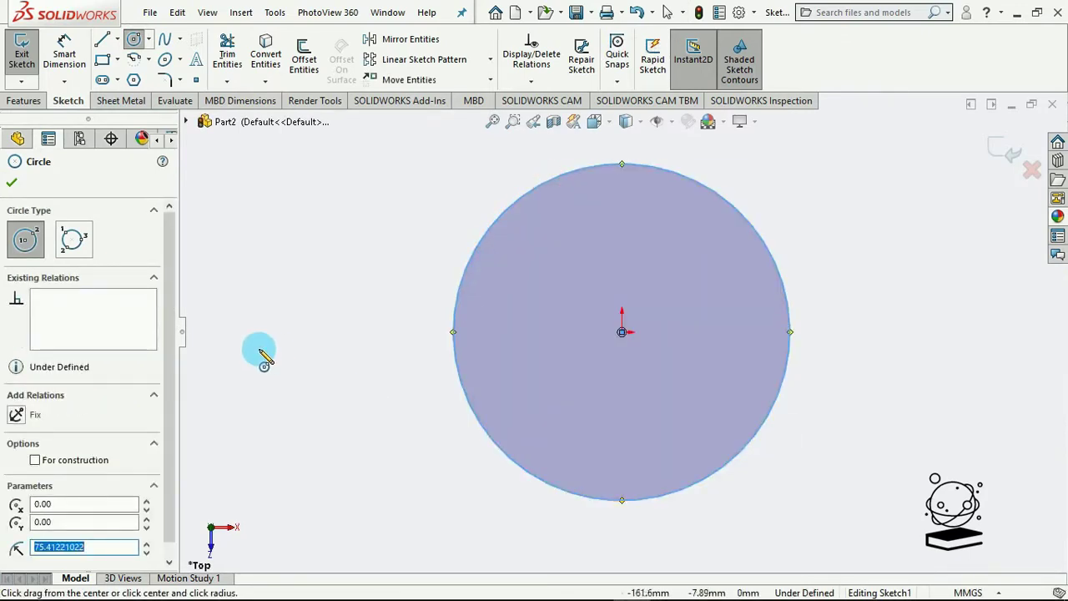
Dimension the circle's diameter and set it to 70 mm.
left_click(64, 52)
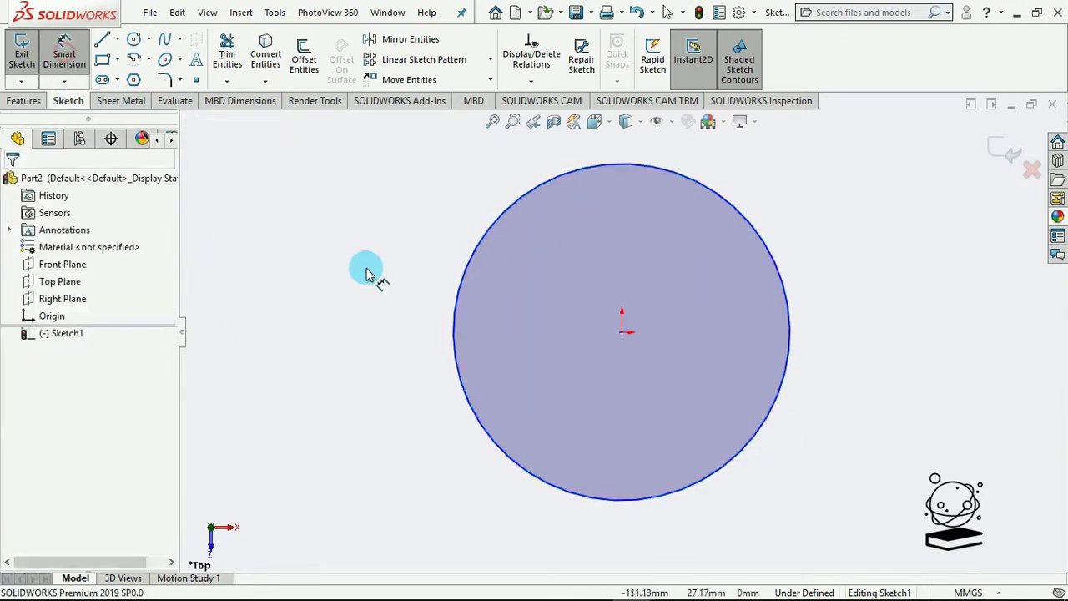
left_click(455, 346)
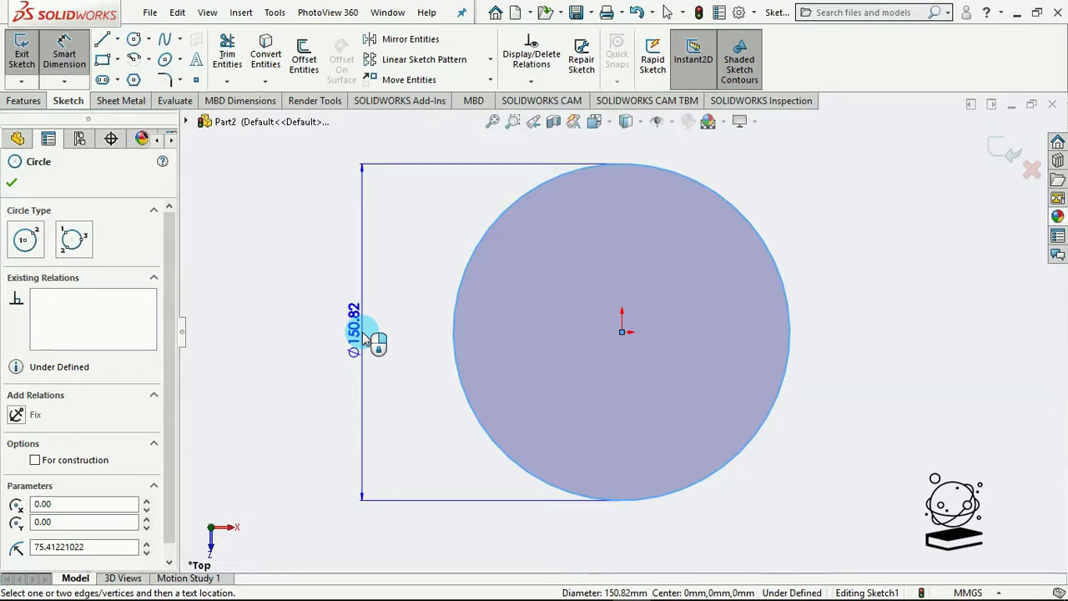
left_click(365, 335)
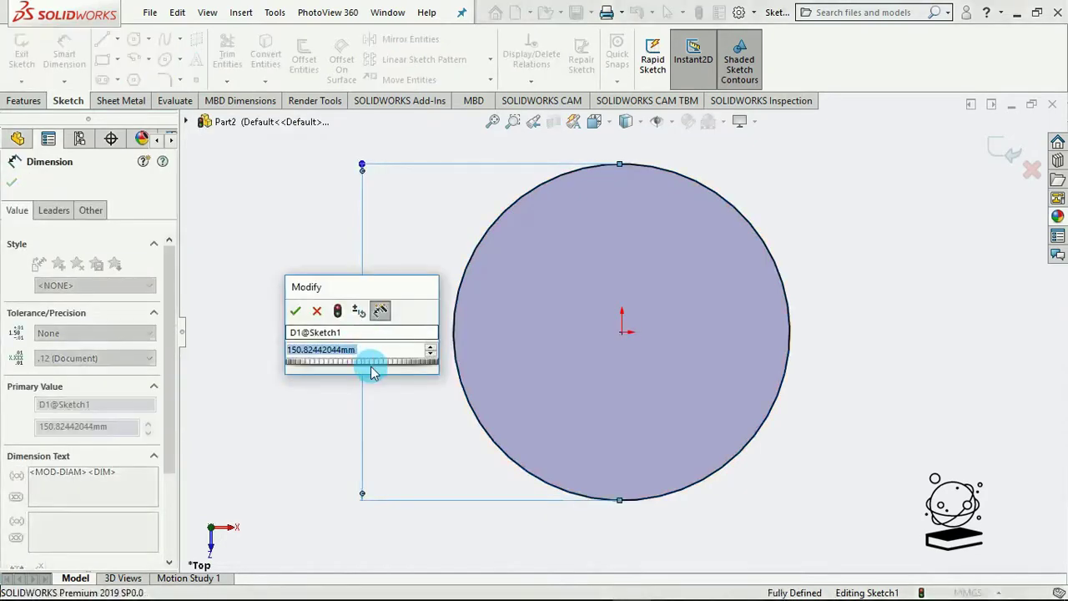
type("7")
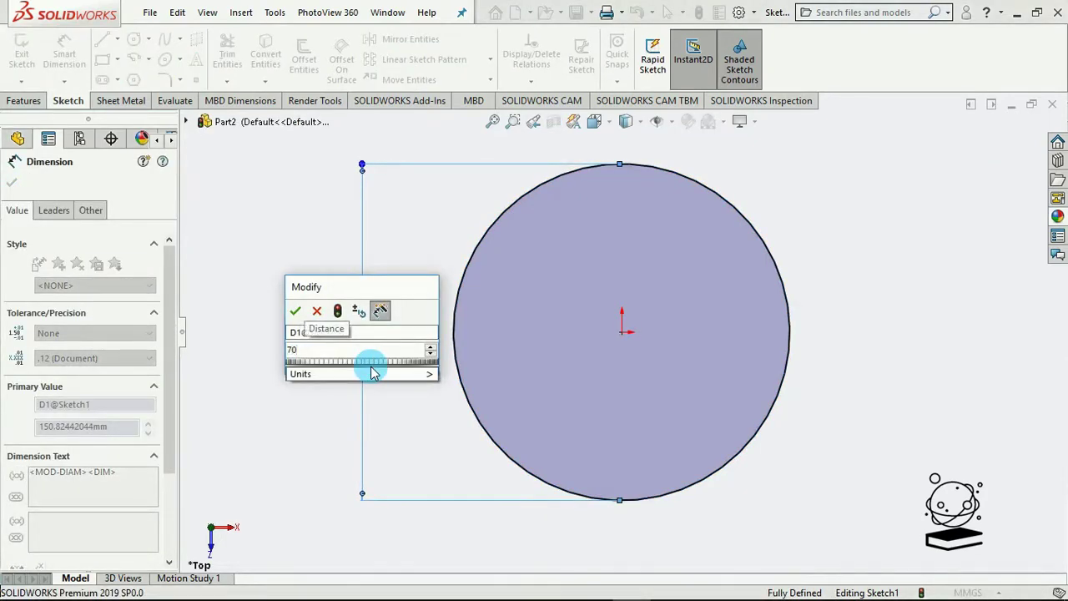
type("0")
key("Return")
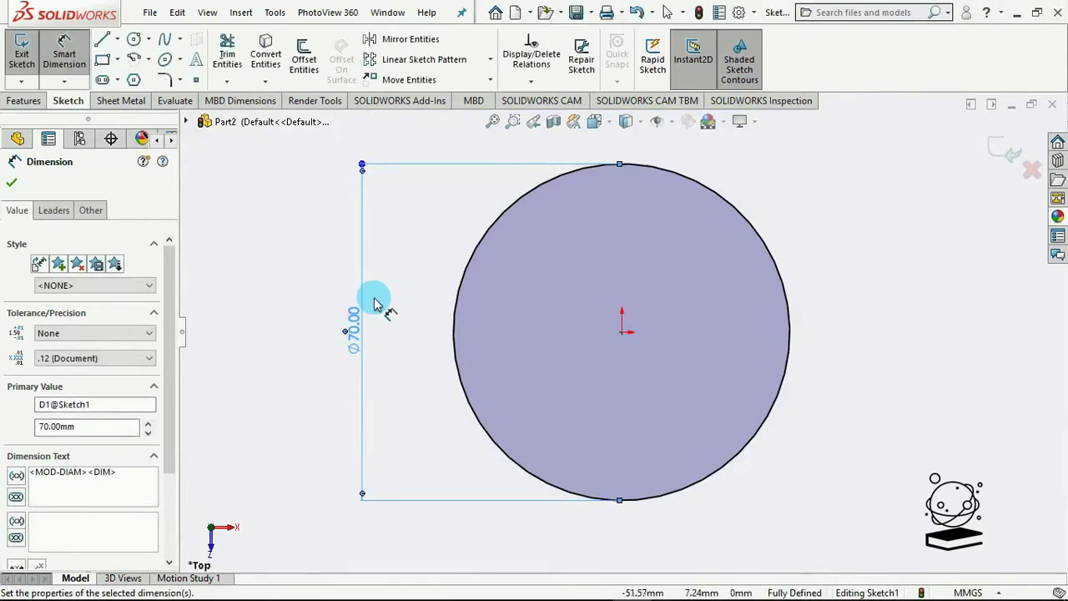
left_click(887, 412)
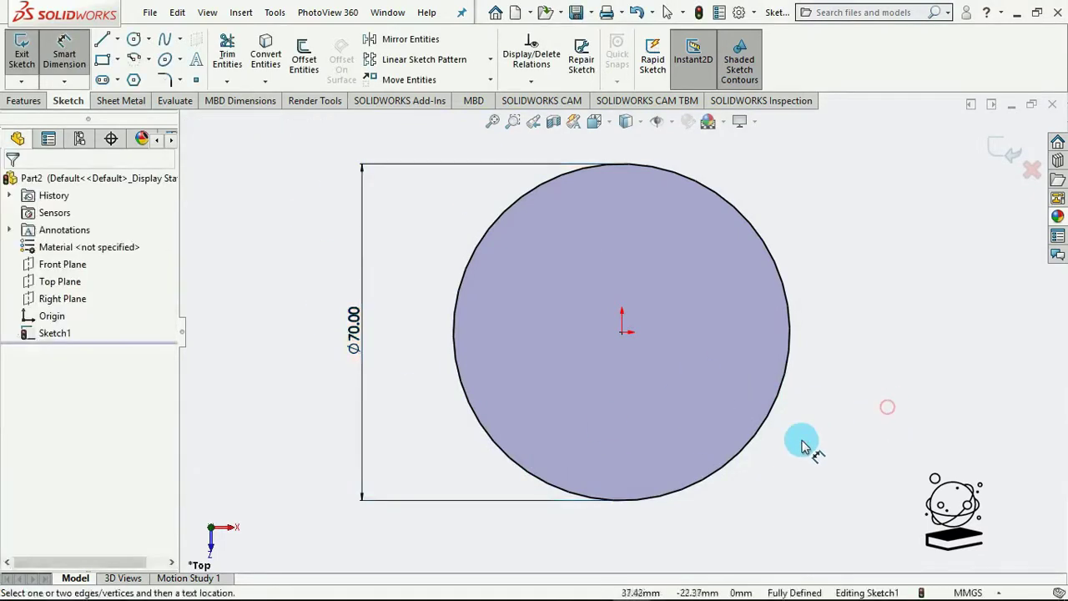
Extrude the circle as a blind boss 5 mm deep.
left_click(24, 100)
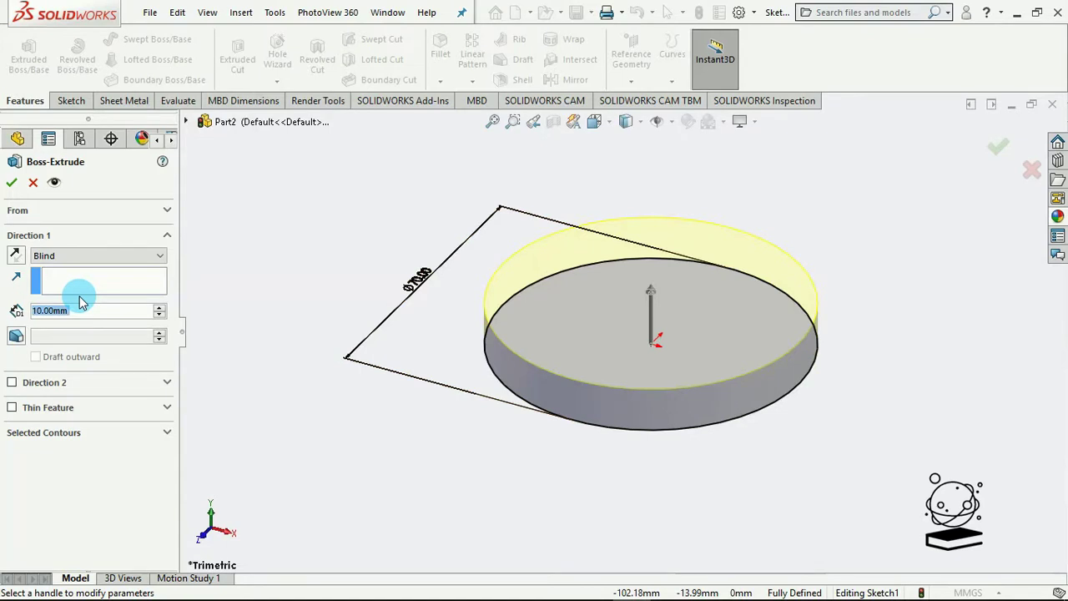
type("4")
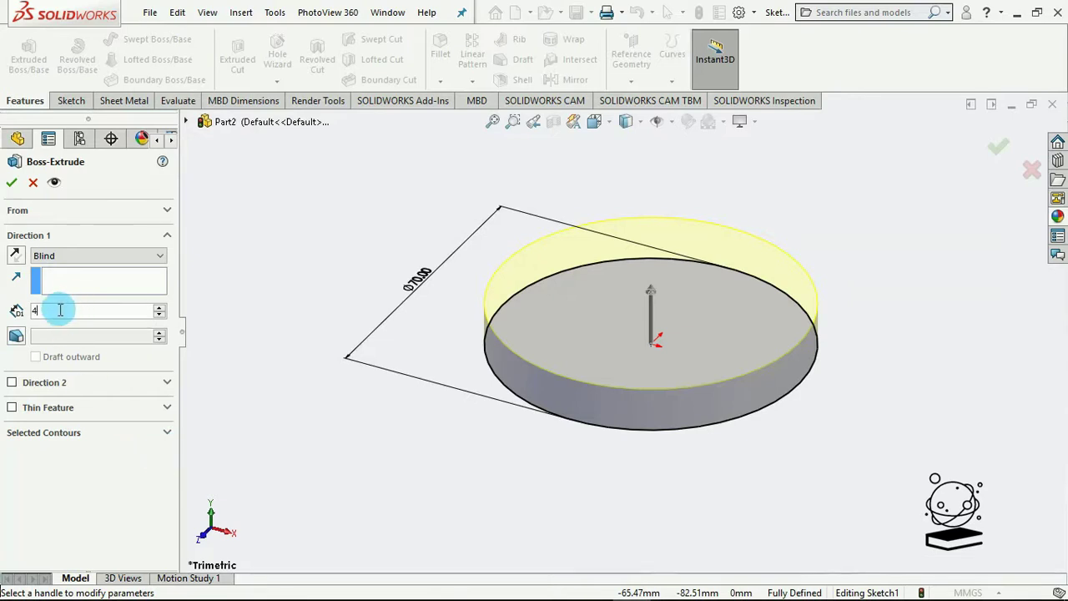
left_click_drag(57, 310, 15, 317)
type("5")
left_click(94, 538)
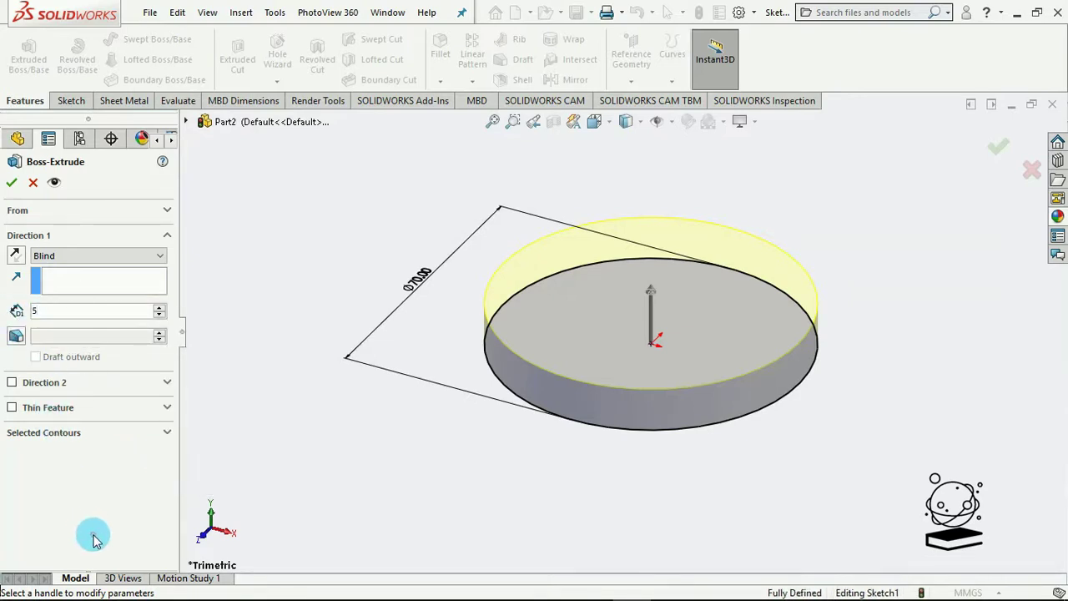
left_click(11, 182)
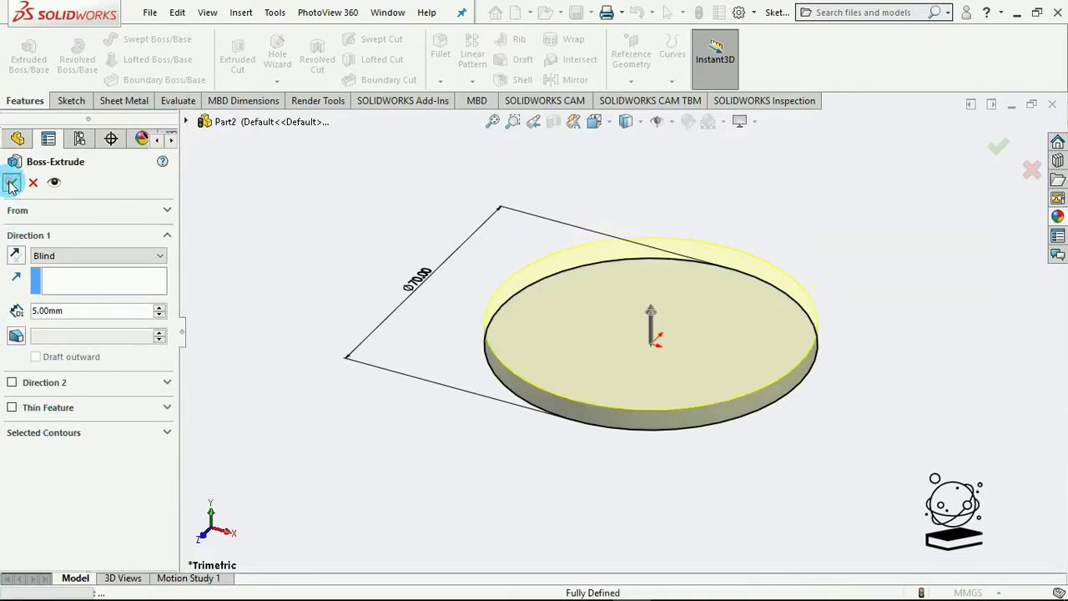
left_click(268, 253)
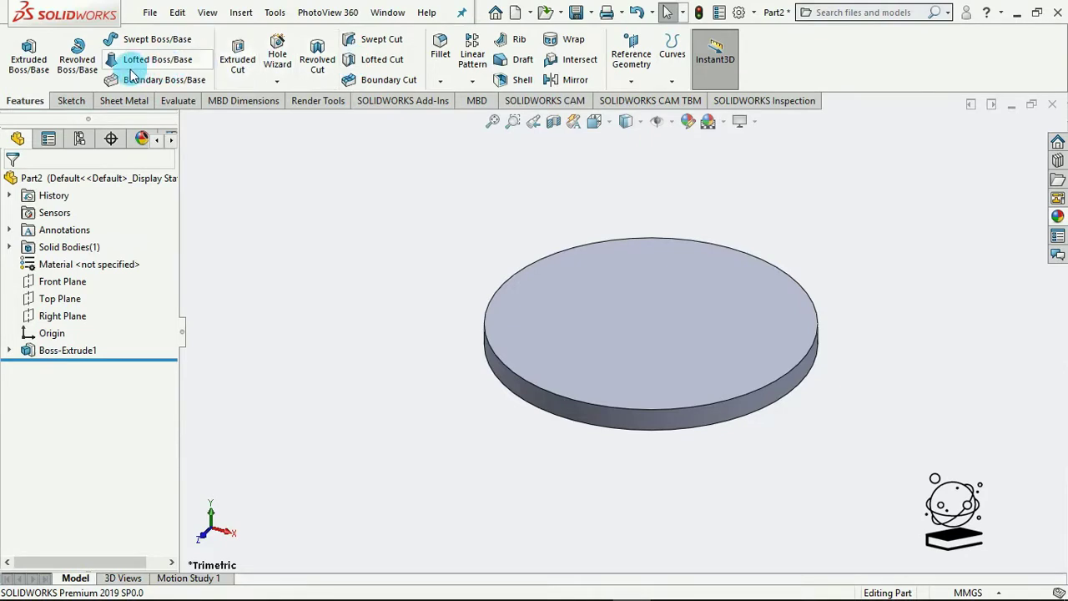
Start a symmetric fillet on the disc's upper circular edge with a 2 mm radius.
left_click(440, 46)
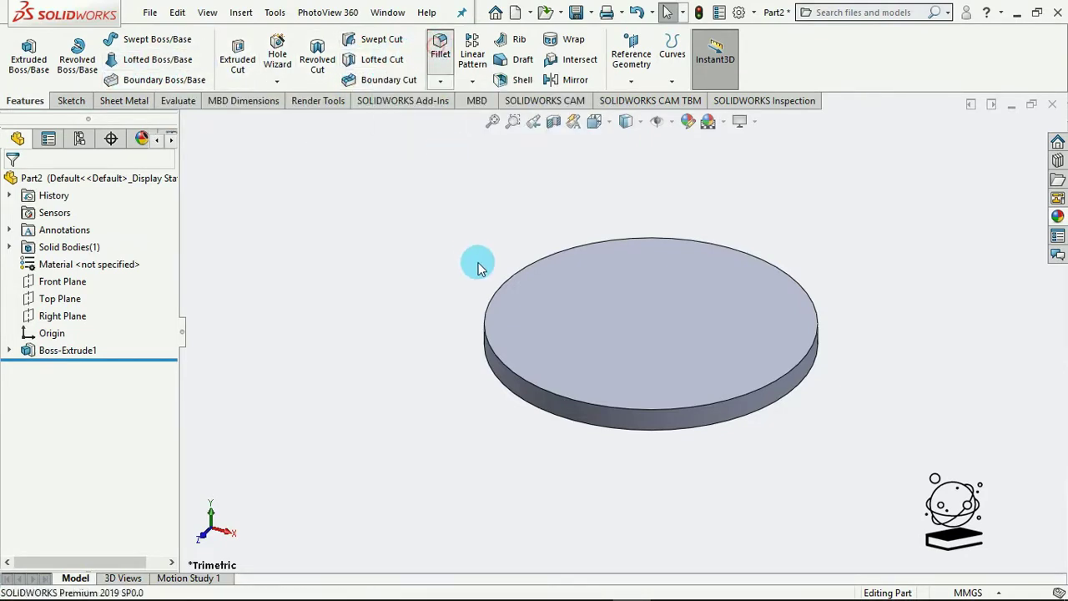
left_click(496, 292)
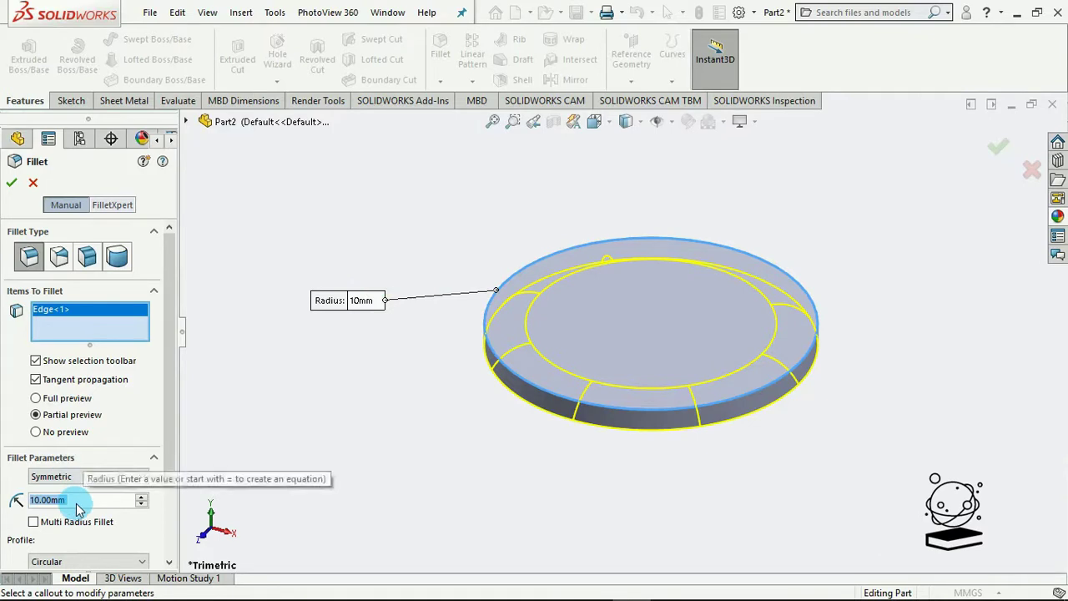
type("2")
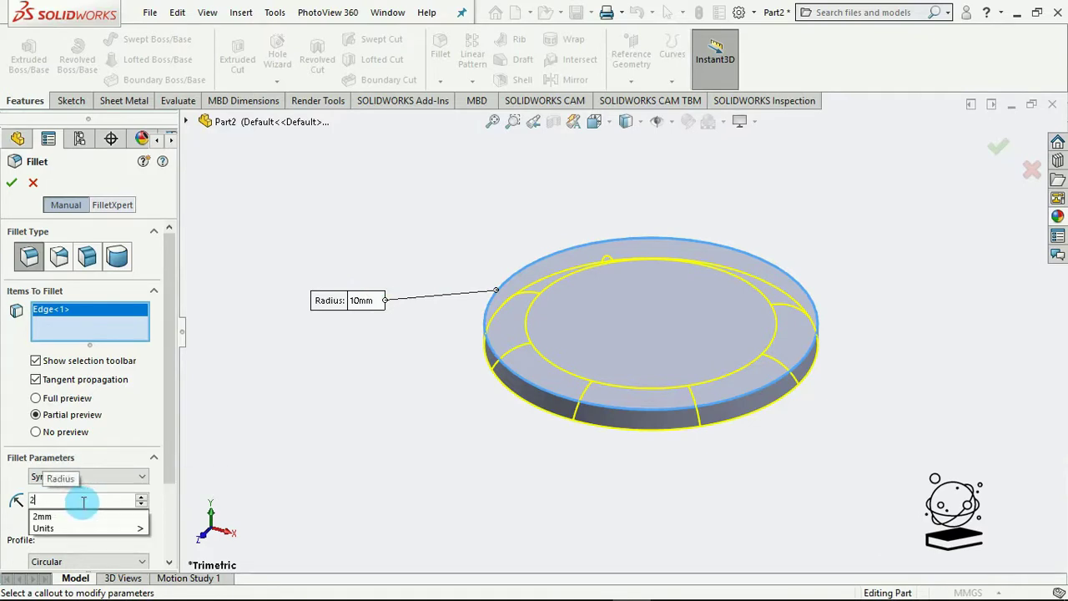
left_click(153, 415)
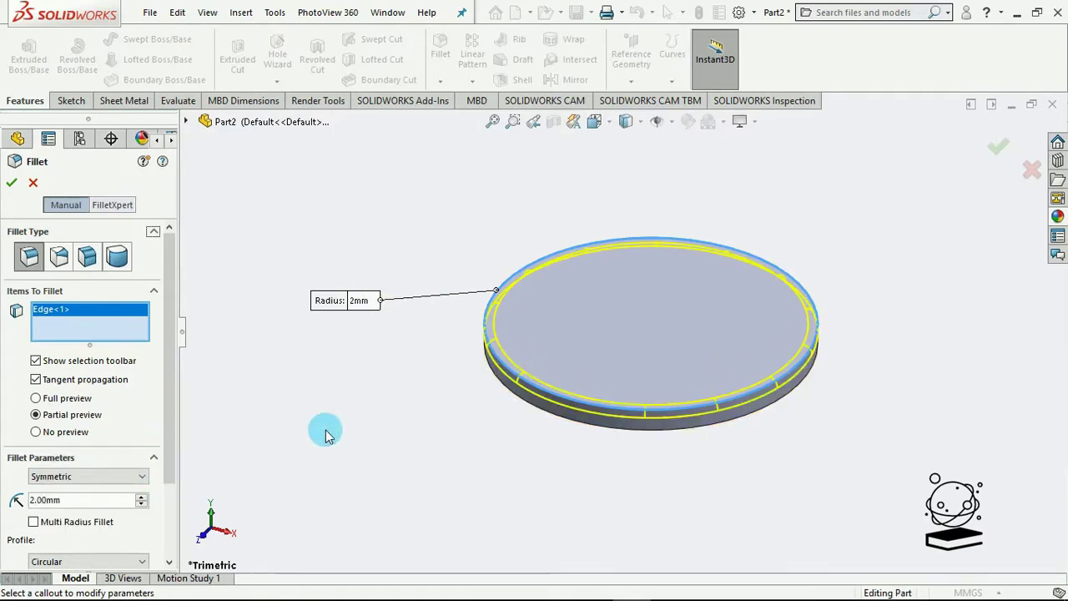
Change the fillet profile to Conic Rho with a rho value of 0.7.
middle_click_drag(325, 431, 377, 414)
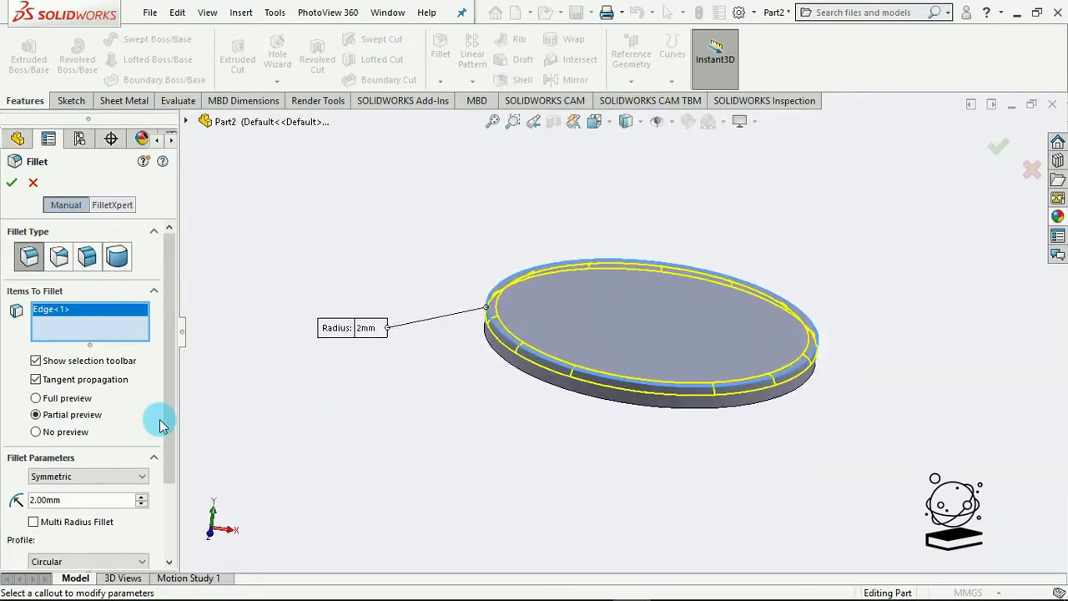
scroll(166, 424, "down", 3)
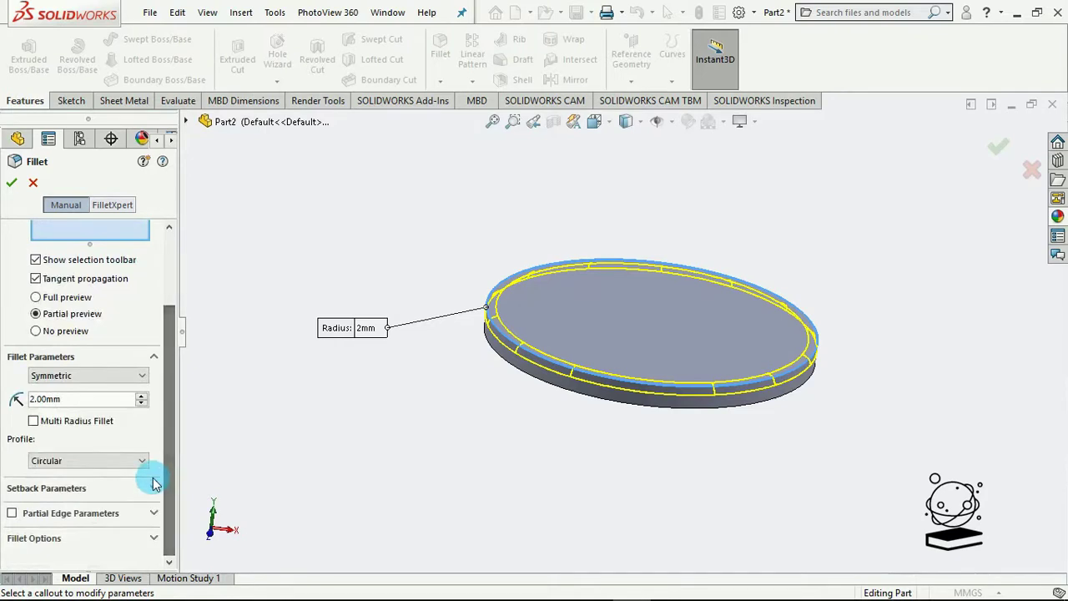
left_click(138, 461)
left_click(108, 486)
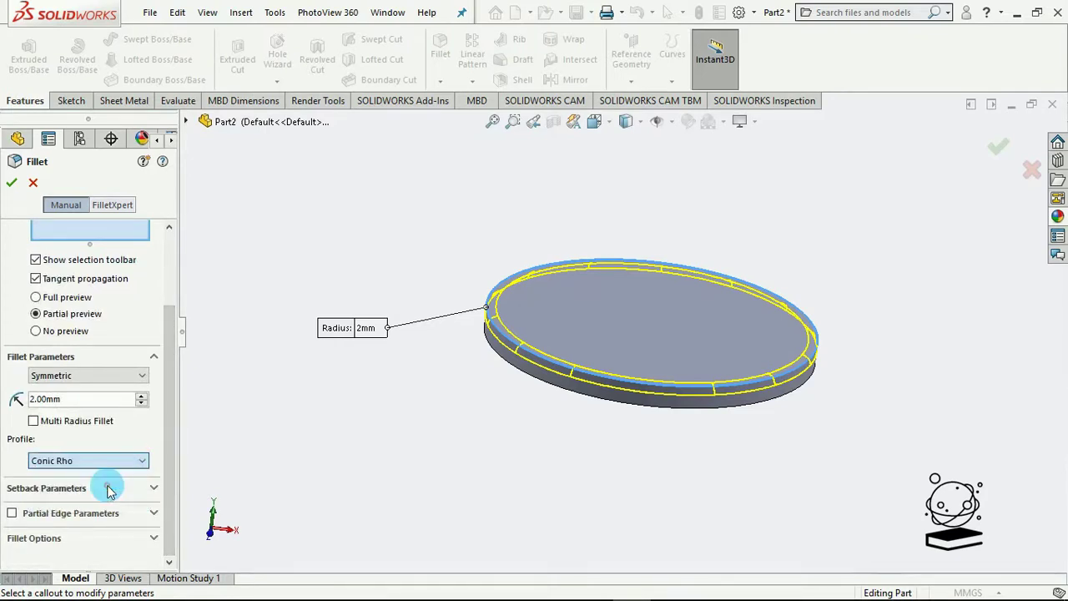
middle_click_drag(412, 460, 417, 431)
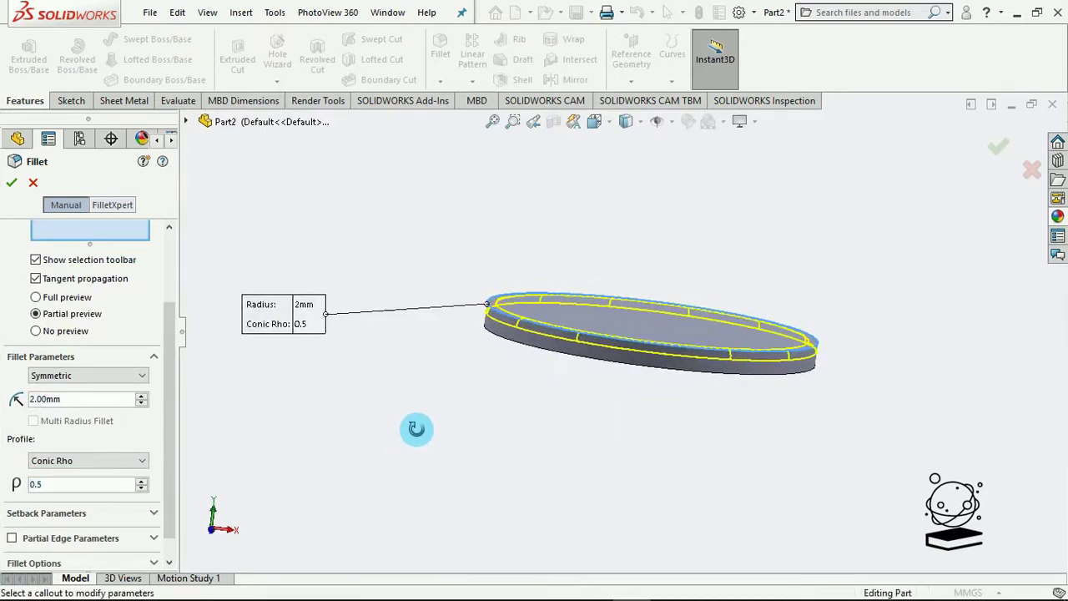
double_click(88, 479)
type("0.7")
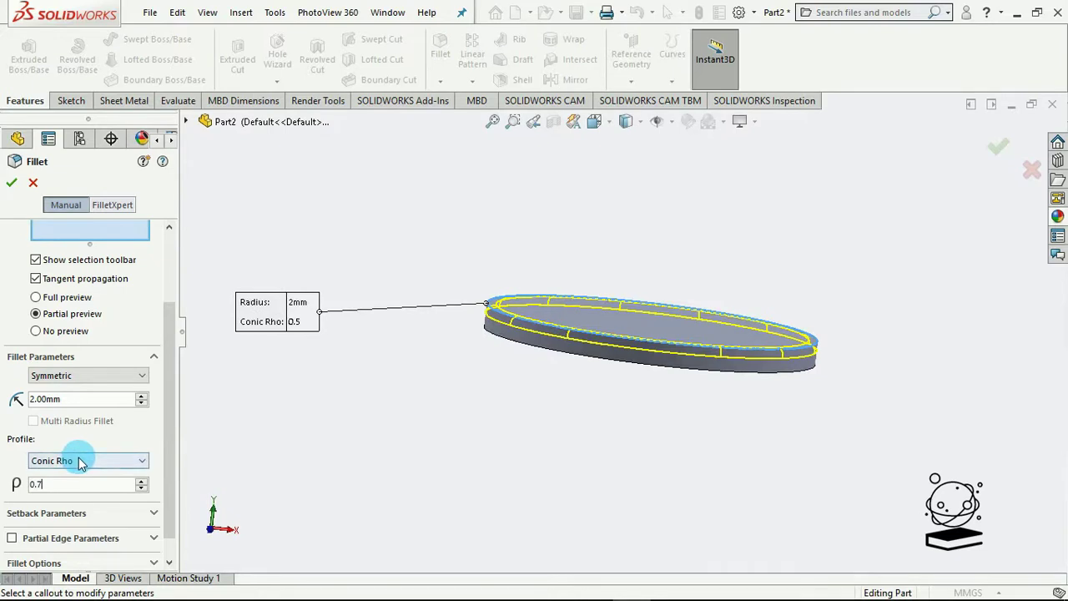
Switch the fillet profile to Conic Radius and set the conic radius to 15 mm.
left_click(81, 461)
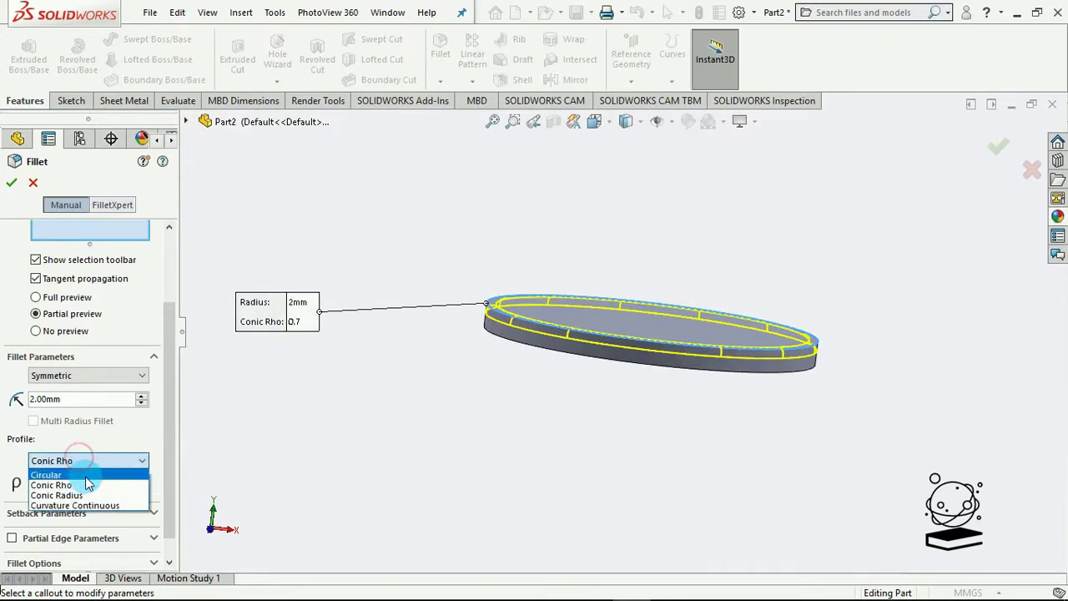
left_click(90, 496)
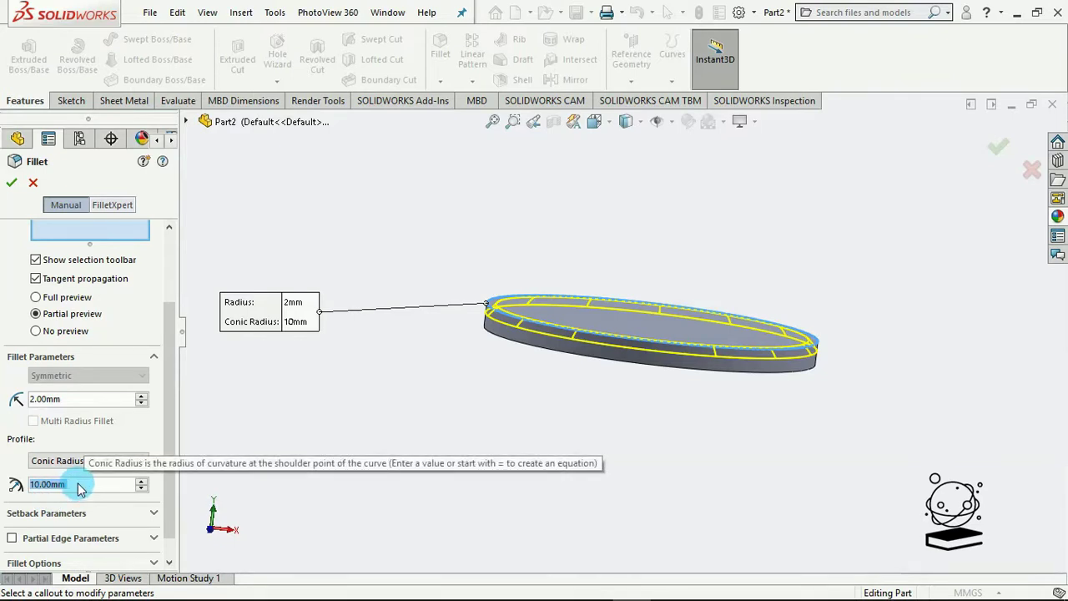
type("15")
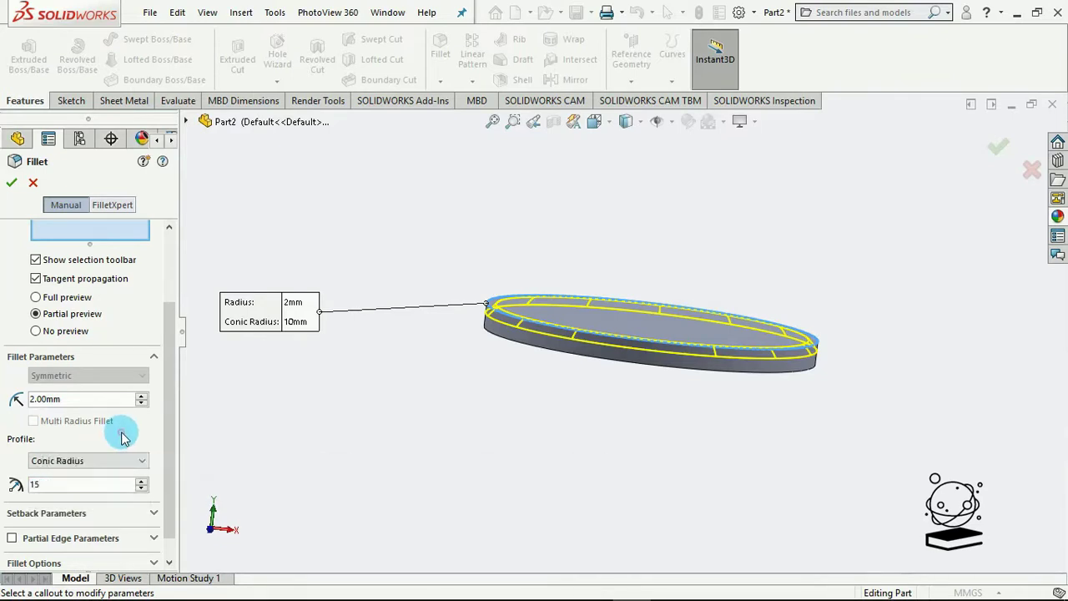
Set the fillet radius to 2.5 mm and the conic radius to 5 mm.
left_click(72, 401)
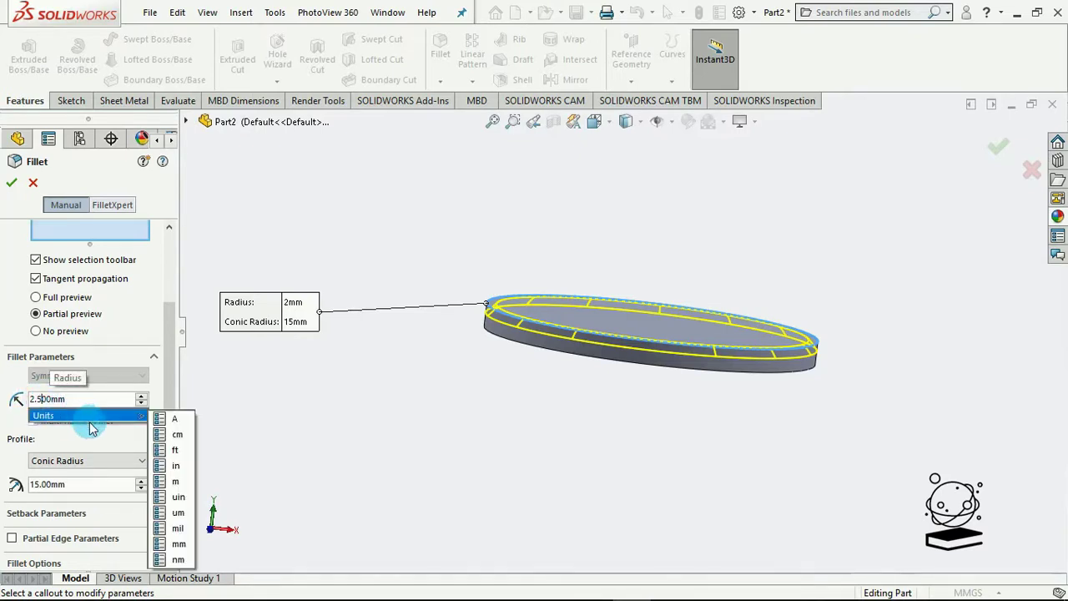
left_click(100, 436)
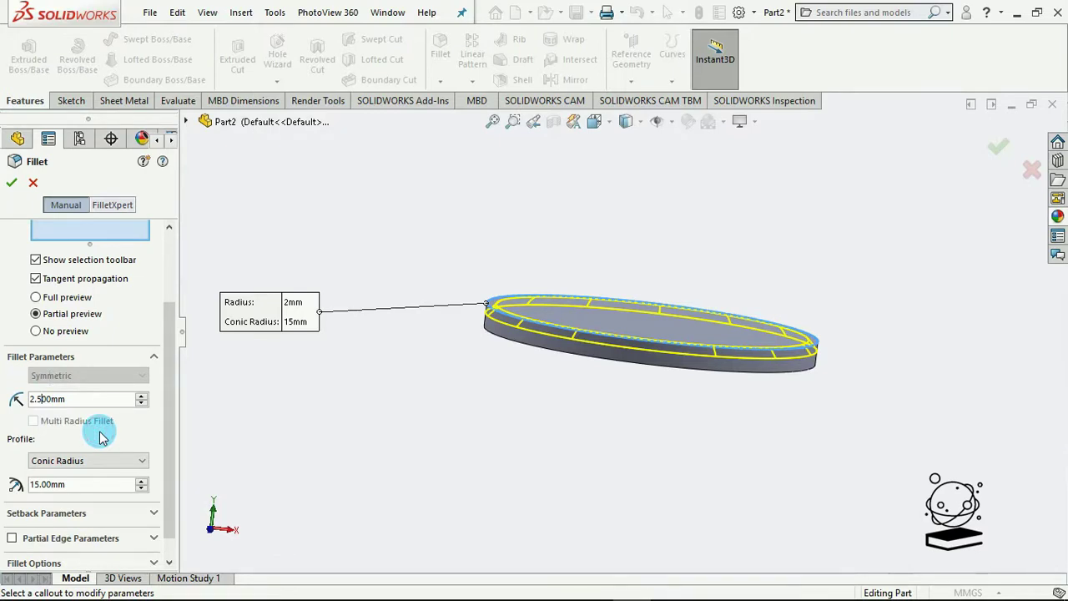
left_click(69, 489)
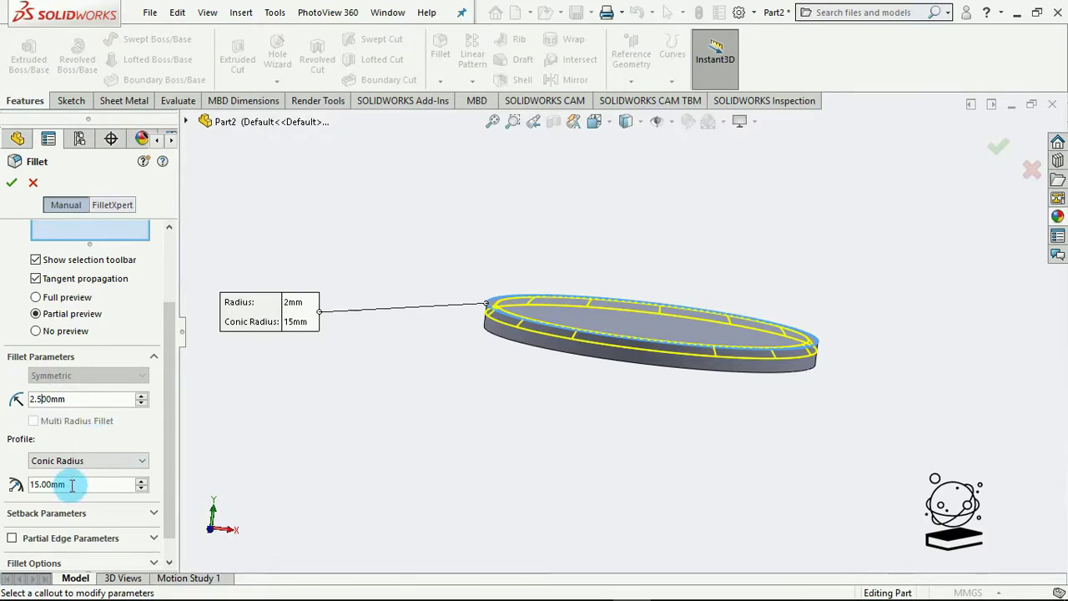
left_click(63, 482)
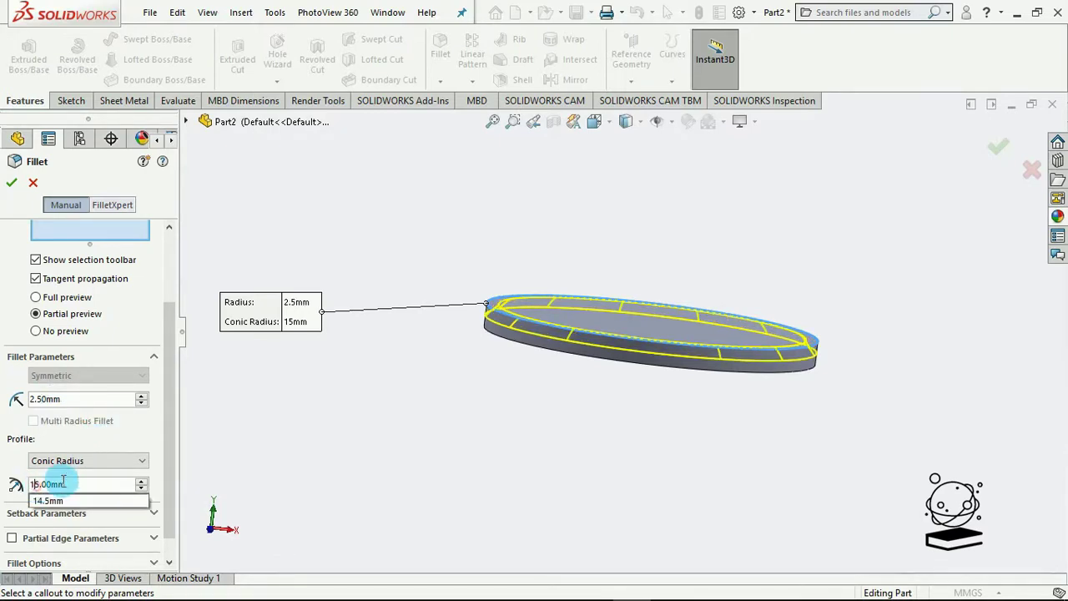
key("BackSpace")
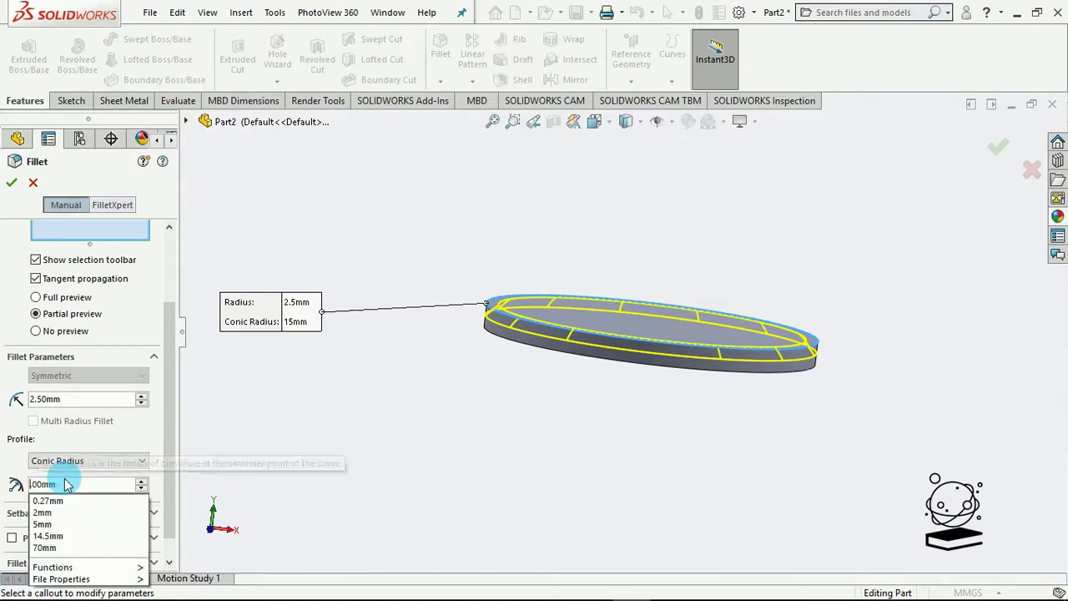
type("5")
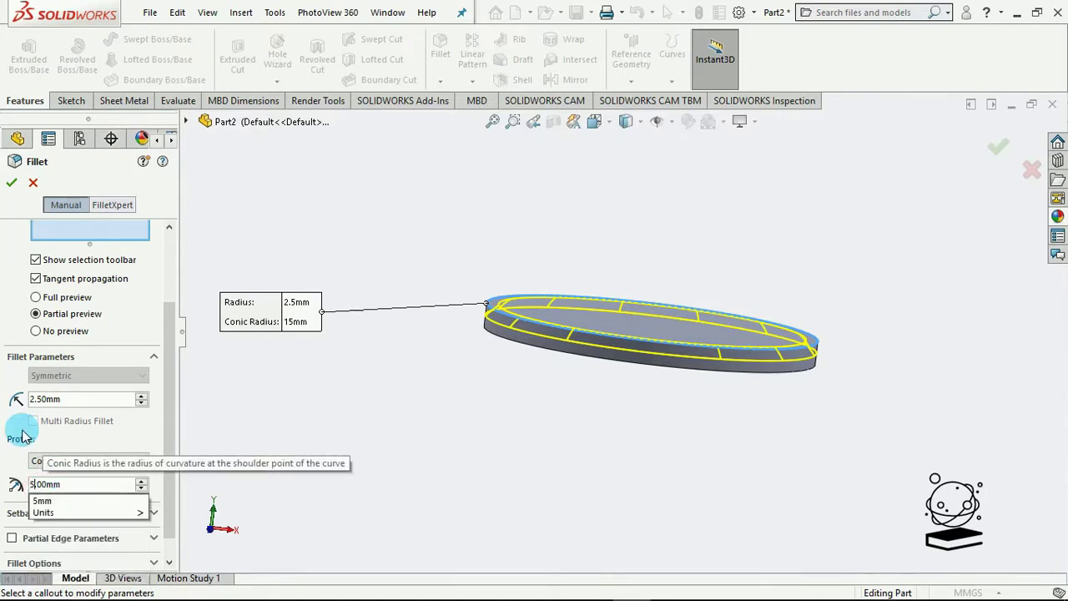
left_click(71, 442)
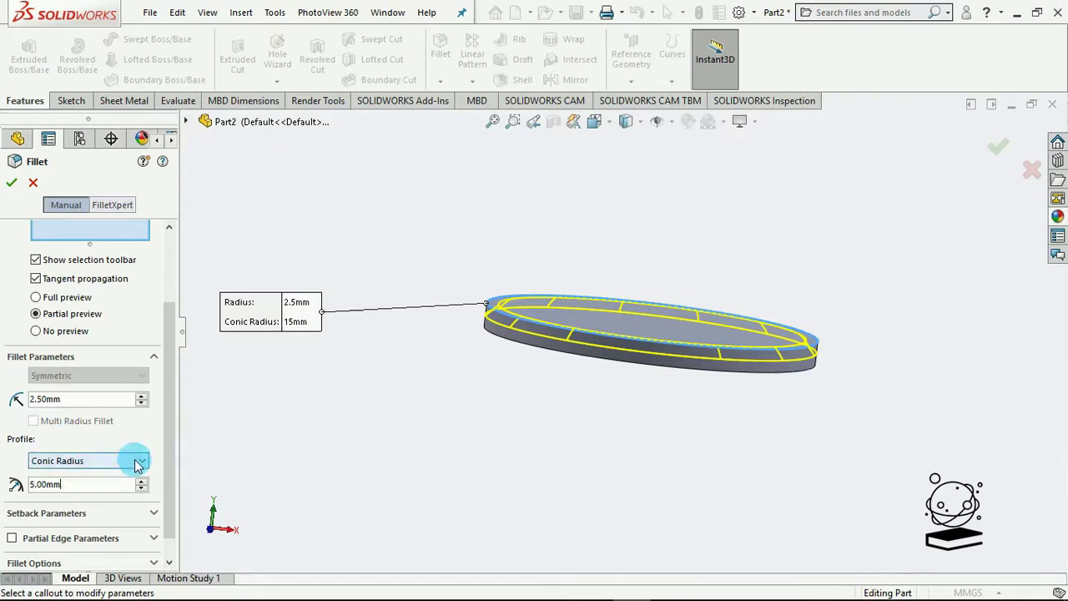
Apply the conic radius fillet to the disc's upper edge.
left_click(12, 182)
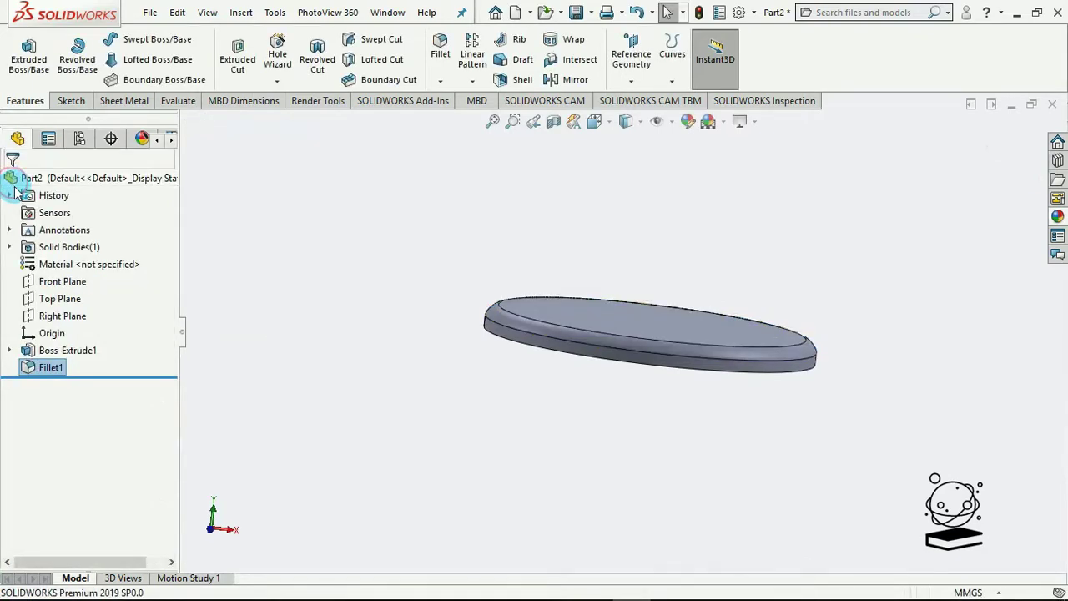
middle_click_drag(468, 398, 565, 446)
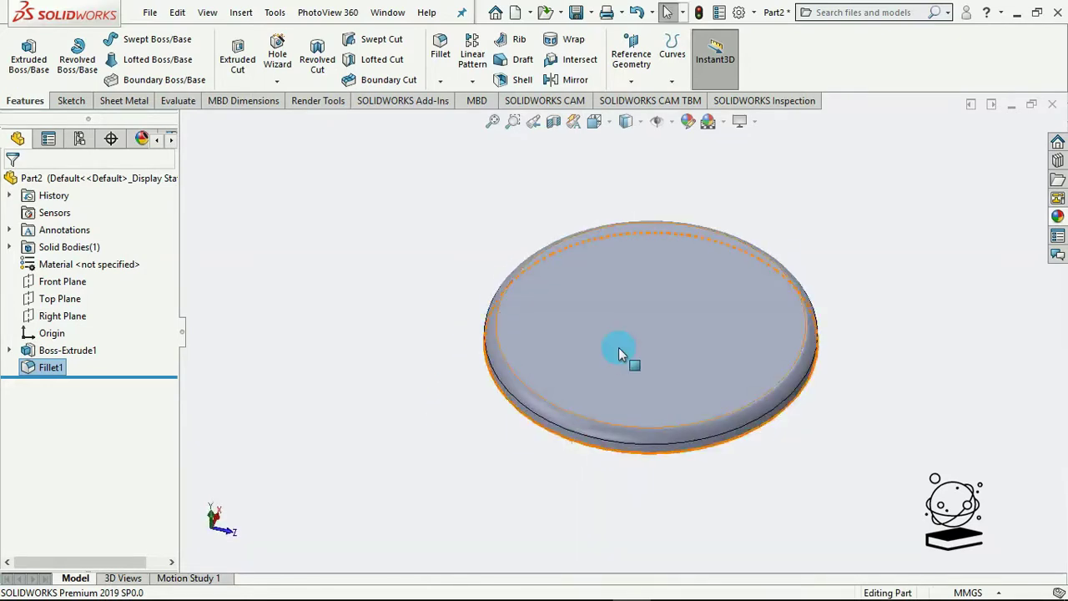
Look at the reference picture 27715_mcvities-biscuit.gif.jpg from the Downloads folder in Photos and return to SOLIDWORKS.
left_click(131, 589)
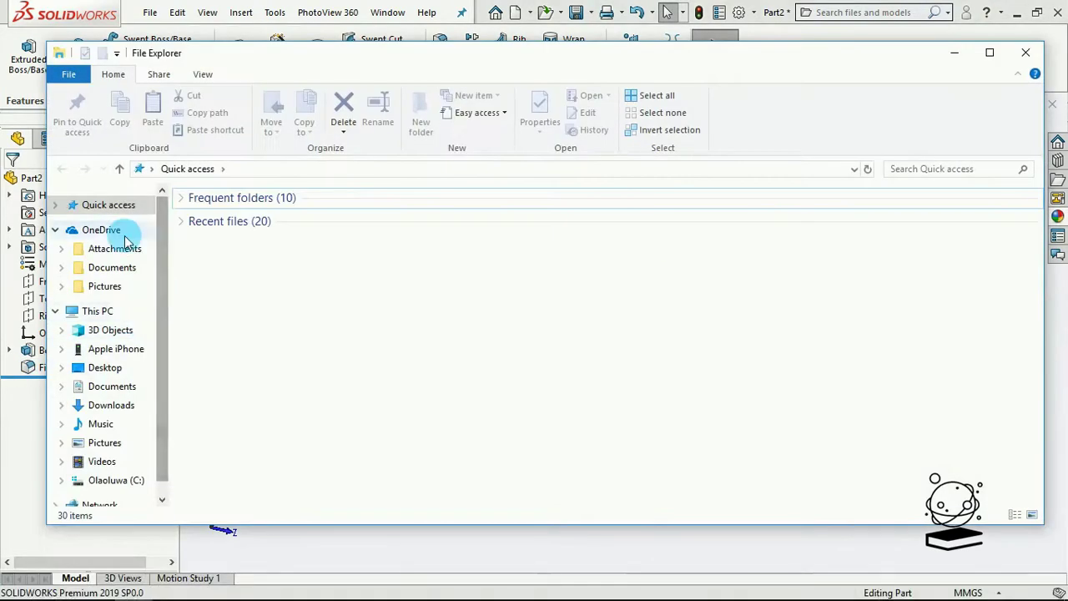
left_click(112, 406)
double_click(410, 226)
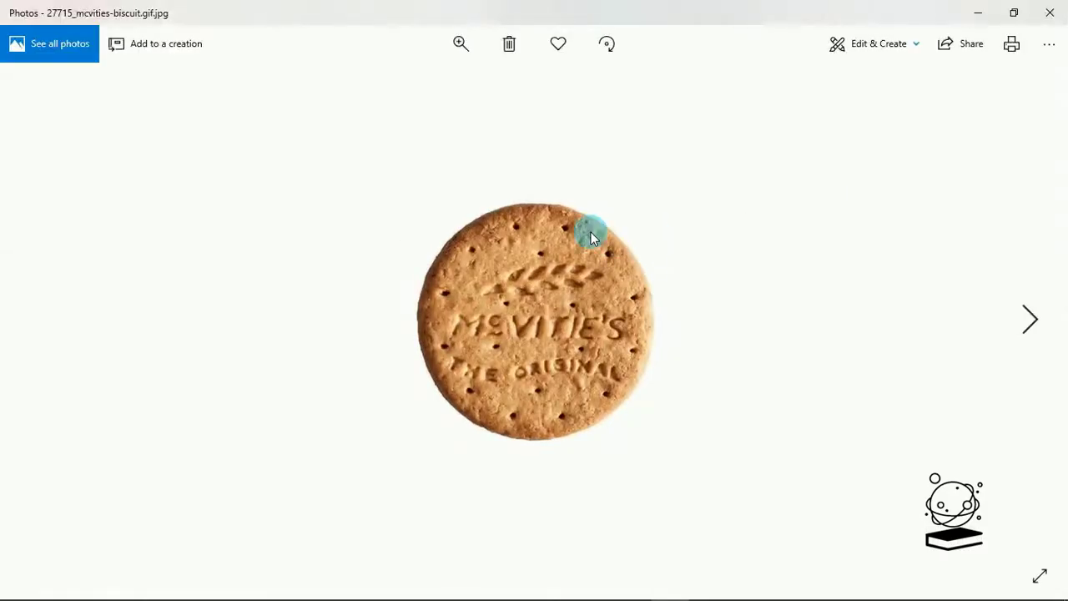
left_click(979, 12)
Start a sketch on the flat upper face of the disc.
right_click(614, 293)
left_click(601, 299)
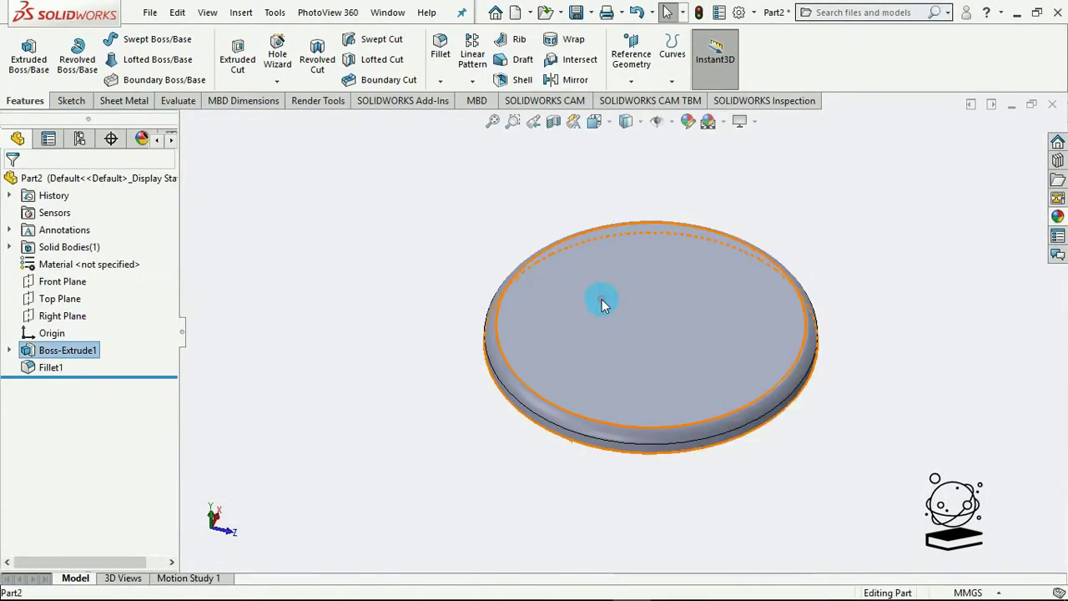
left_click(602, 299)
right_click(626, 275)
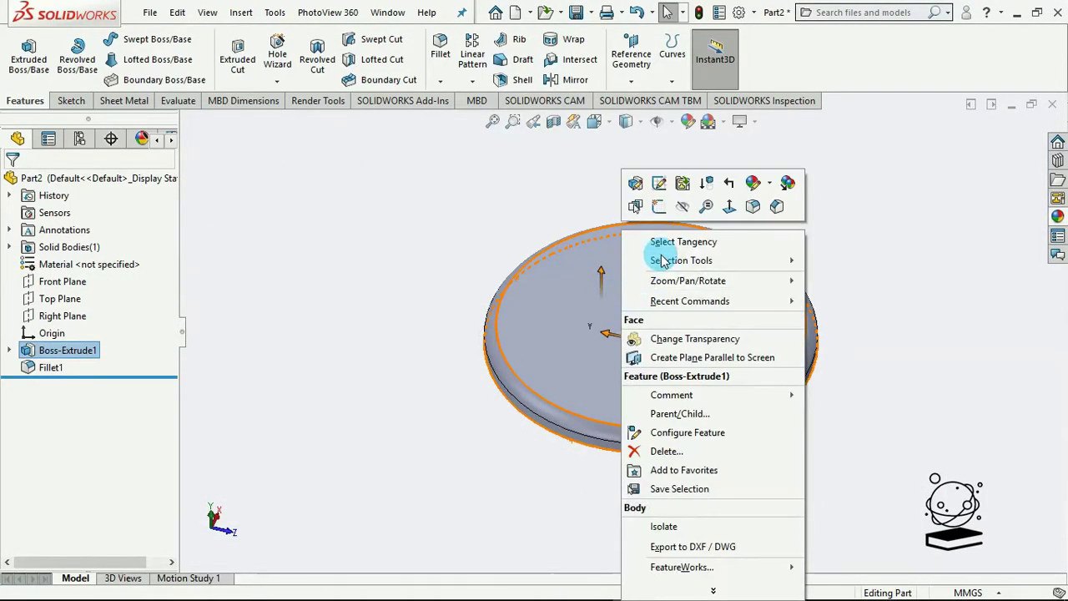
left_click(659, 206)
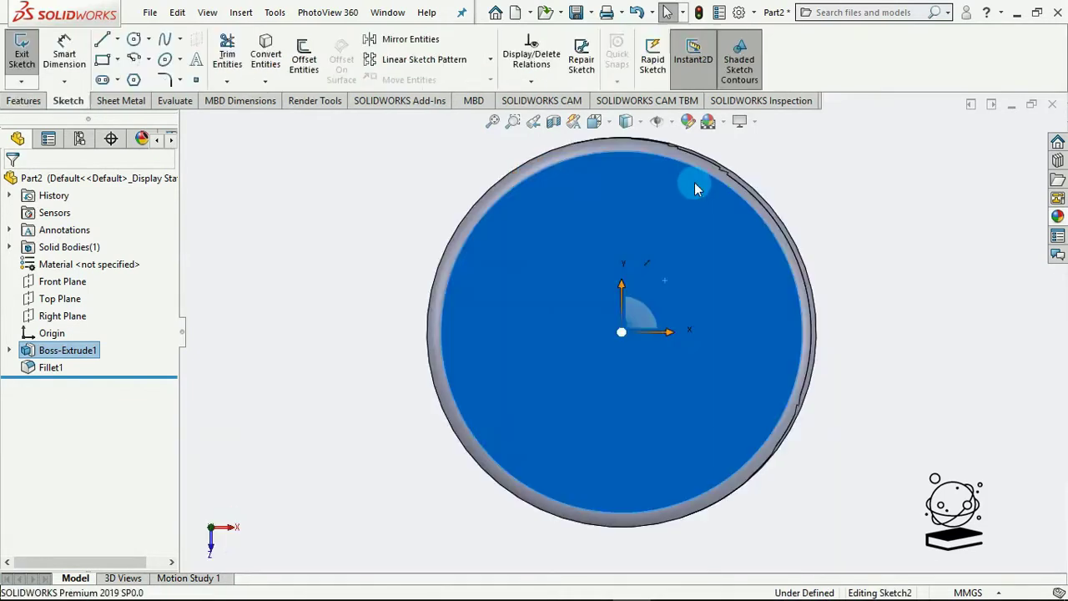
Sketch a small tilted ellipse in the face's upper-left area, with radii of about 2.7 mm and 0.68 mm.
left_click(133, 40)
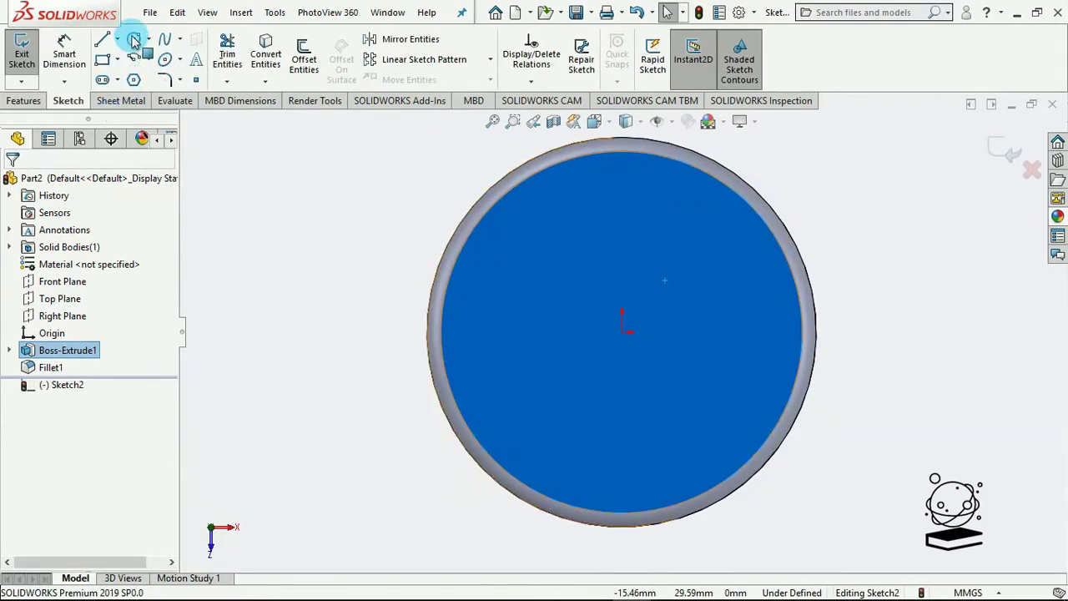
left_click(167, 64)
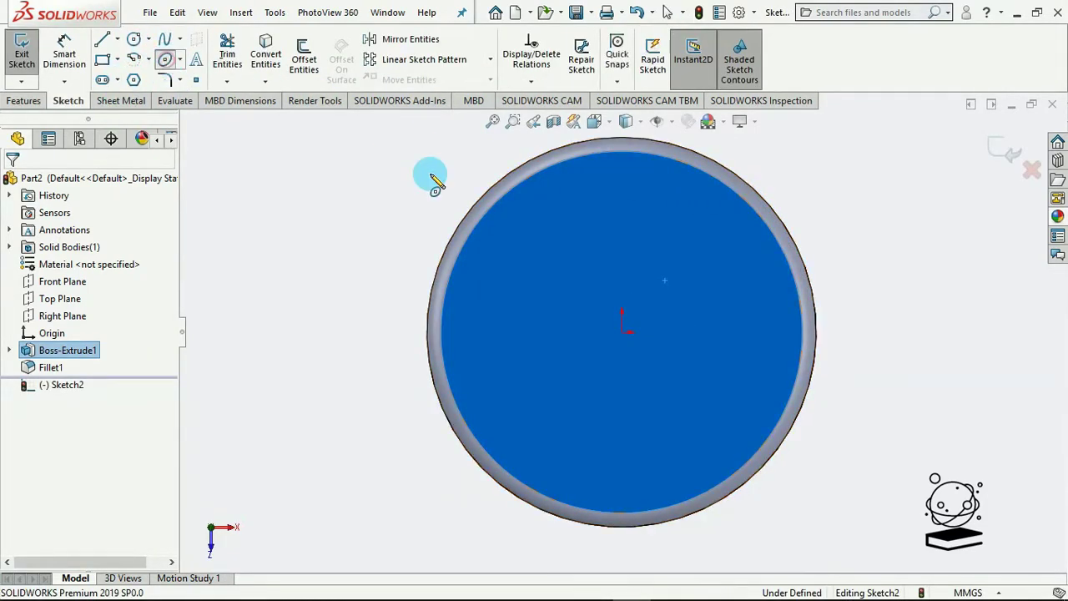
left_click(536, 229)
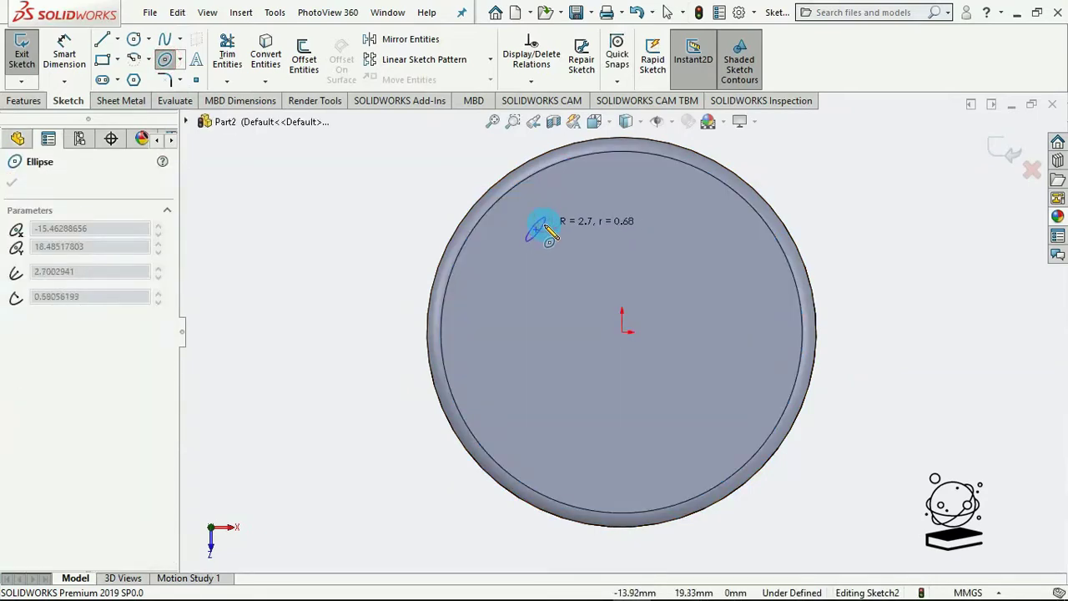
left_click(544, 226)
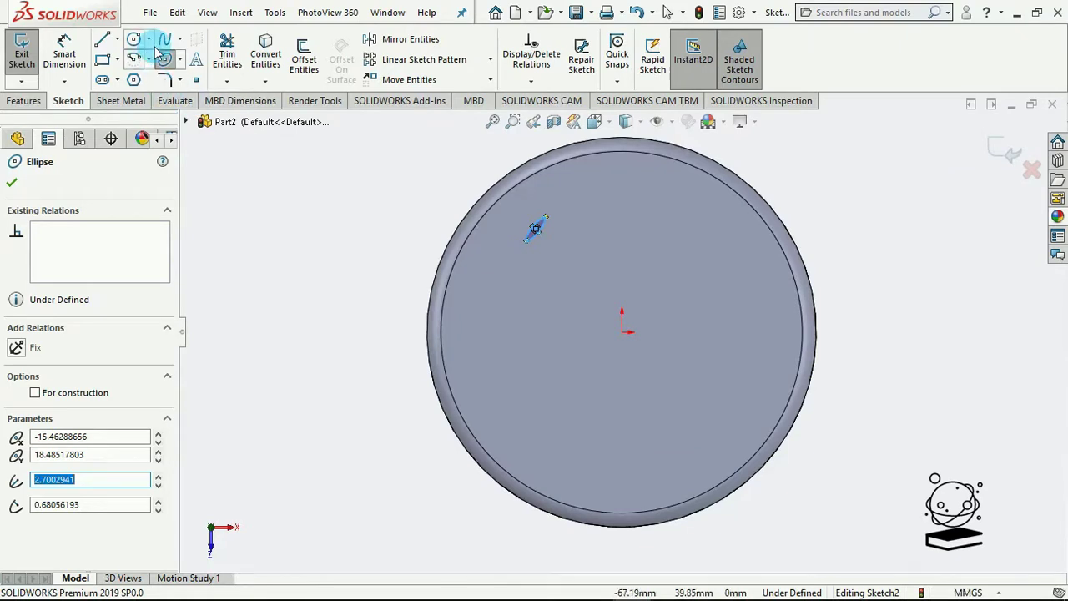
Move the ellipse by its centre point slightly up and left, closer to the disc's rim.
left_click(410, 79)
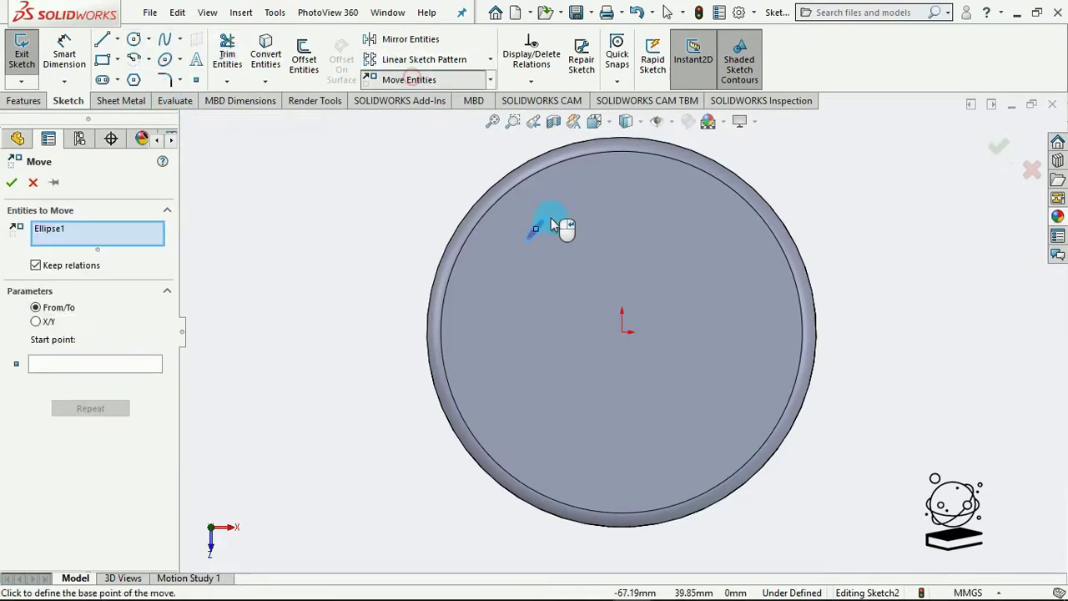
left_click(536, 229)
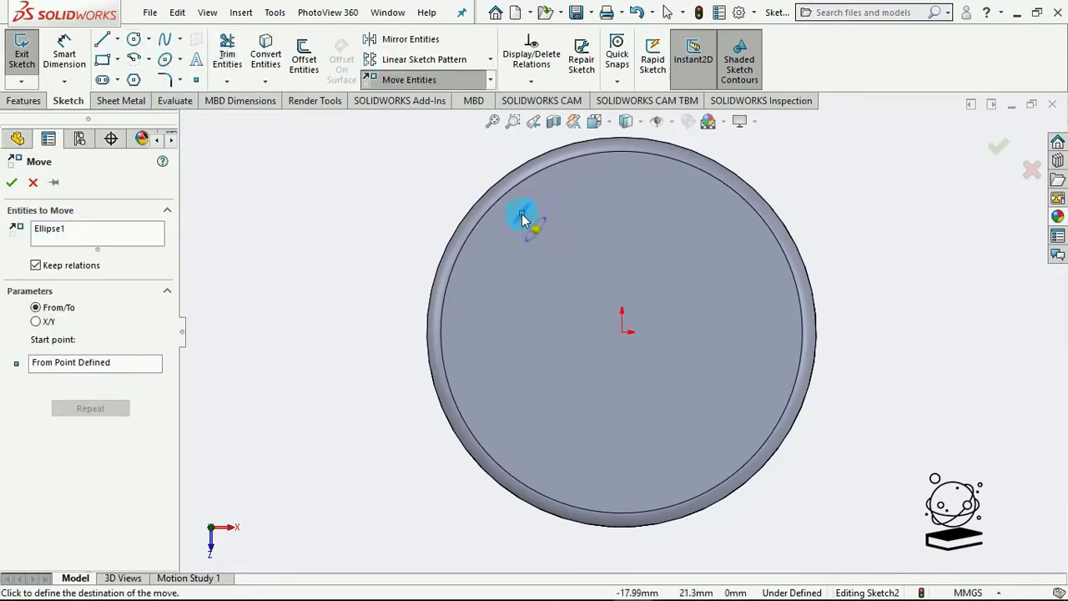
left_click(521, 219)
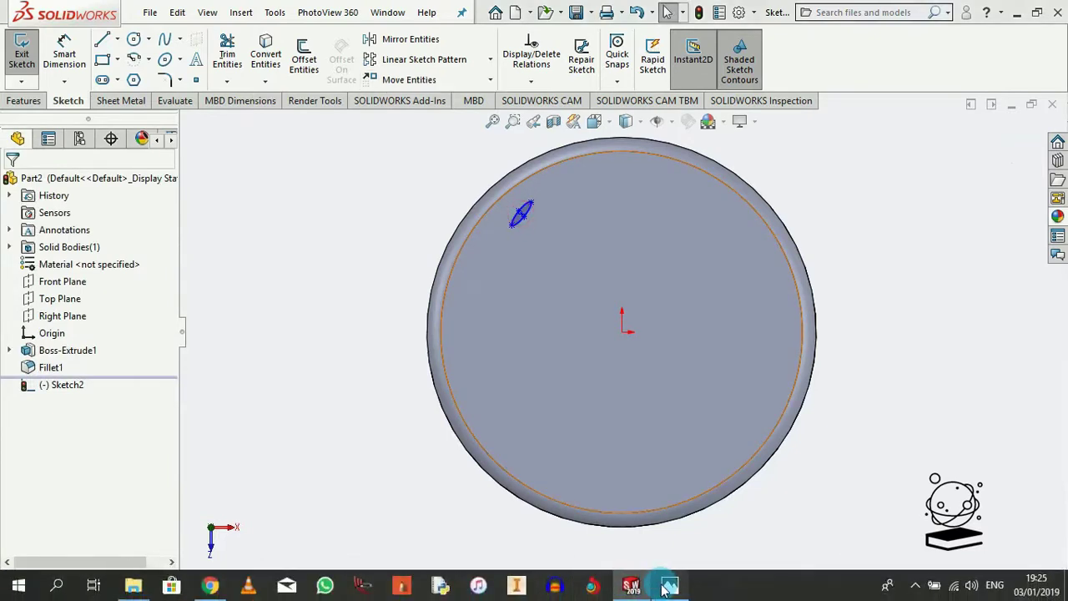
Check the biscuit reference picture and shorten the ellipse along its long axis, placing its upper end at about X -16.8, Y 22.58.
left_click(668, 587)
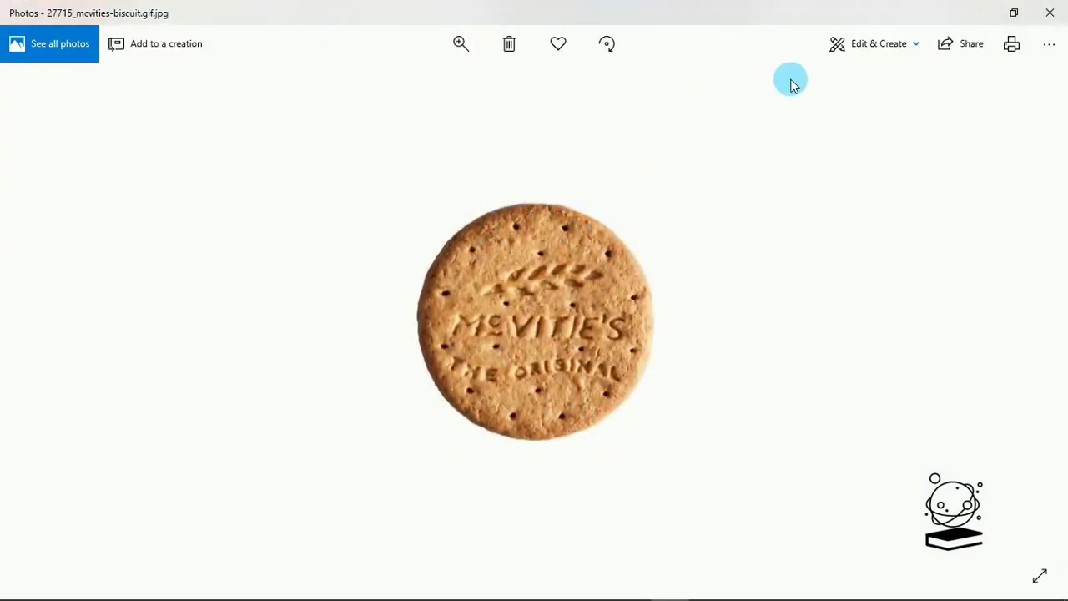
left_click(978, 12)
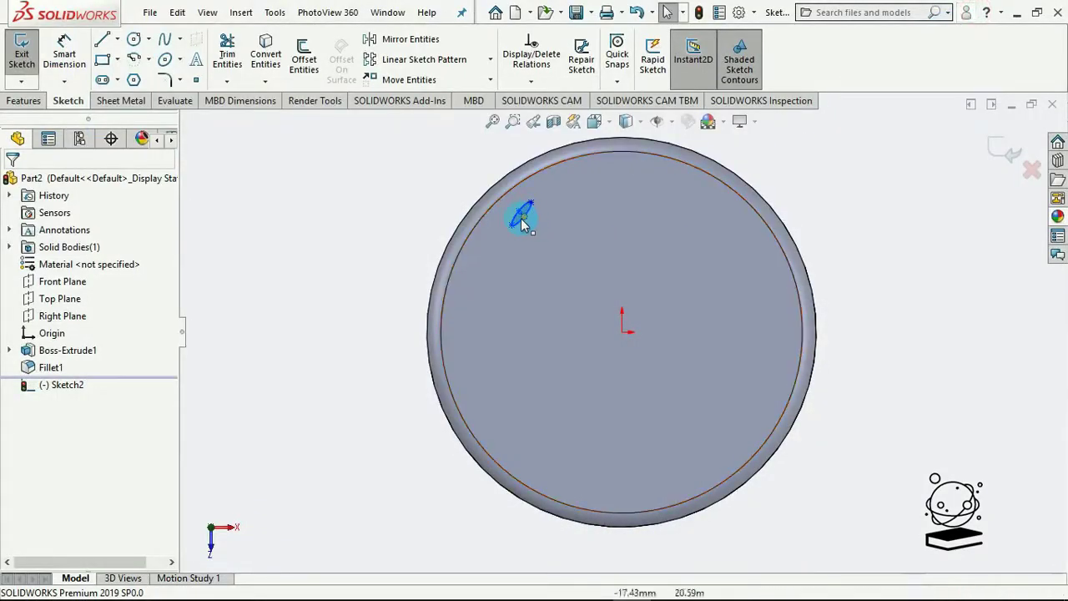
scroll(550, 230, "down", 5)
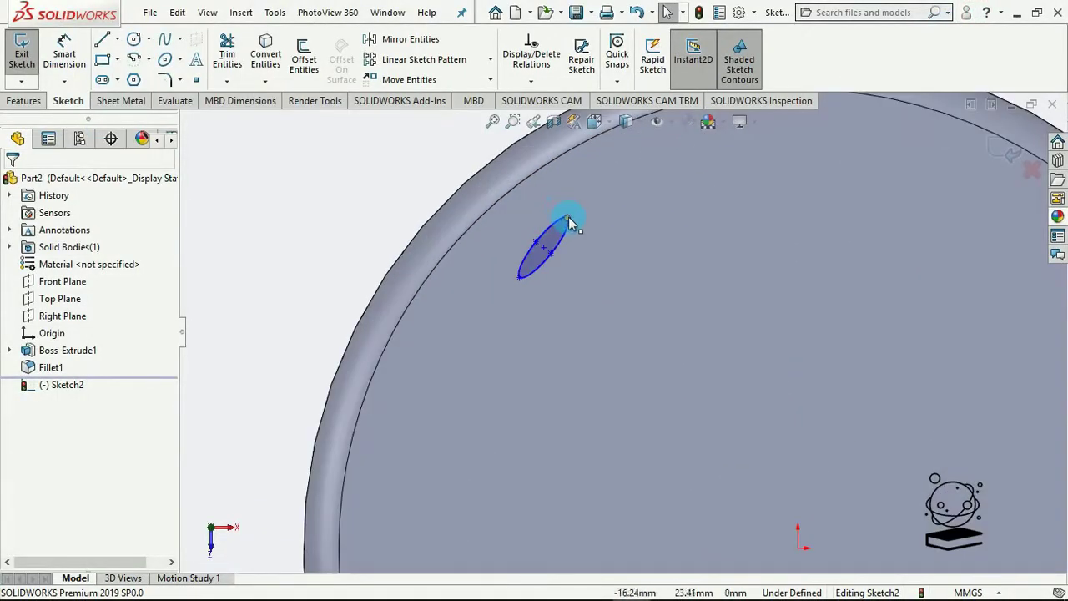
left_click_drag(567, 221, 557, 240)
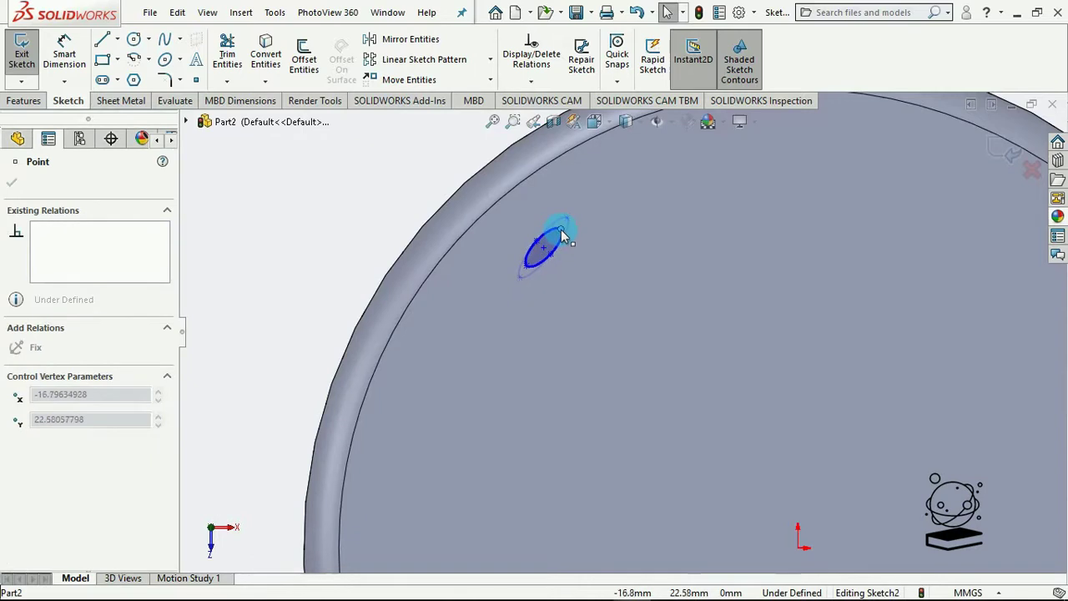
left_click_drag(561, 232, 560, 230)
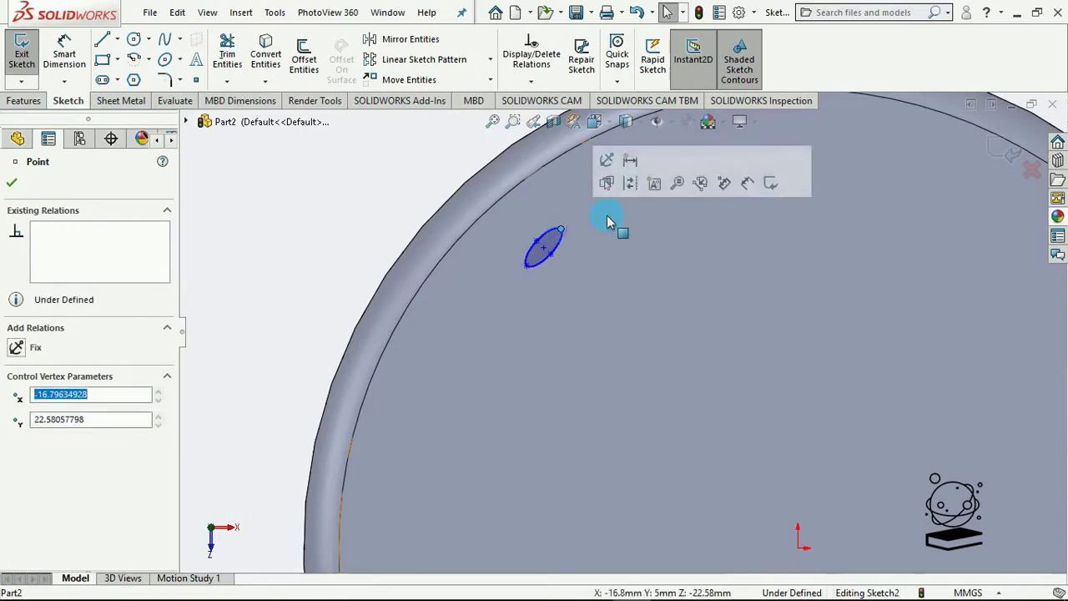
Sketch a circle of about 0.79 mm radius above the origin, centred at about X 0.42, Y 18.21.
left_click(133, 40)
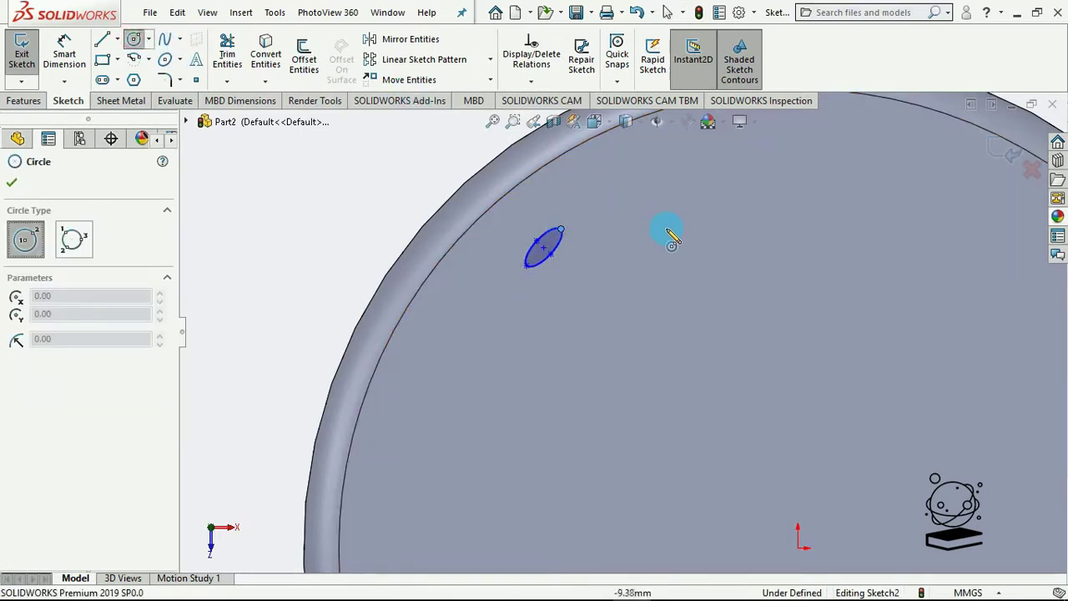
left_click(798, 289)
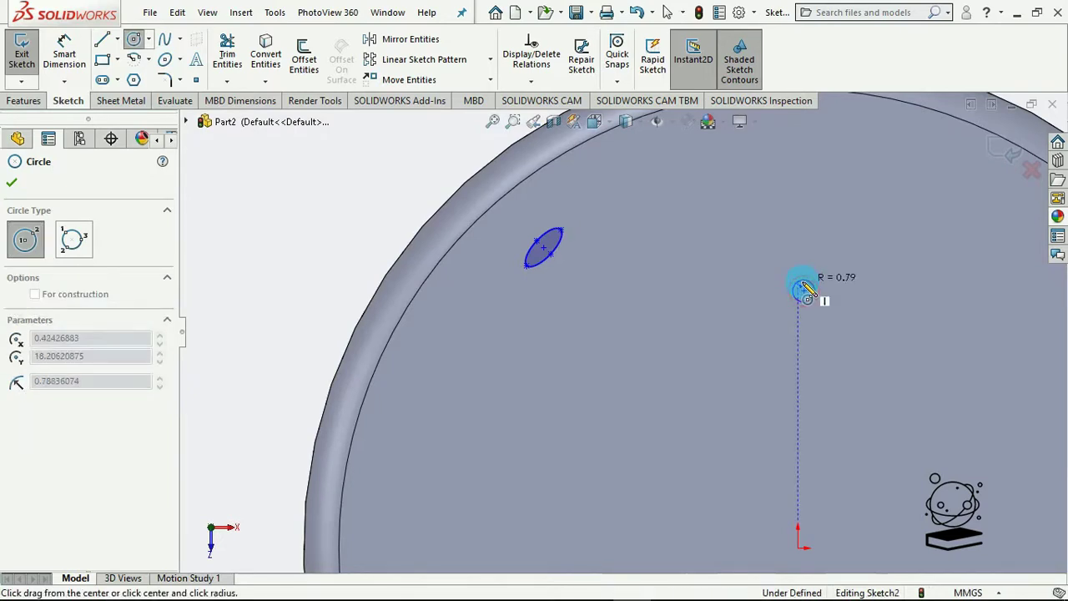
left_click(802, 283)
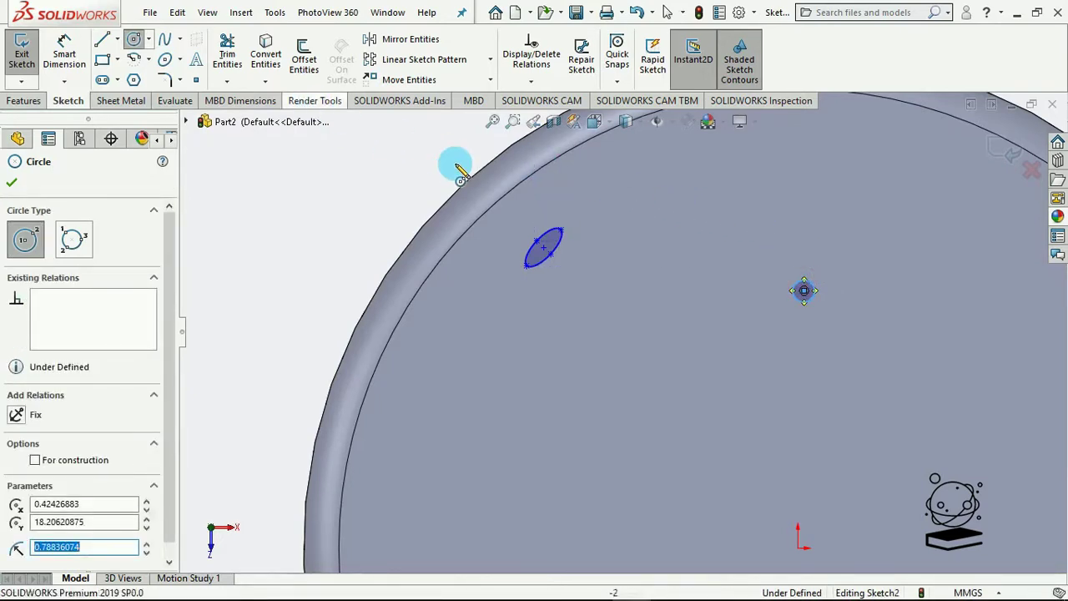
scroll(631, 232, "up", 5)
scroll(753, 315, "up", 3)
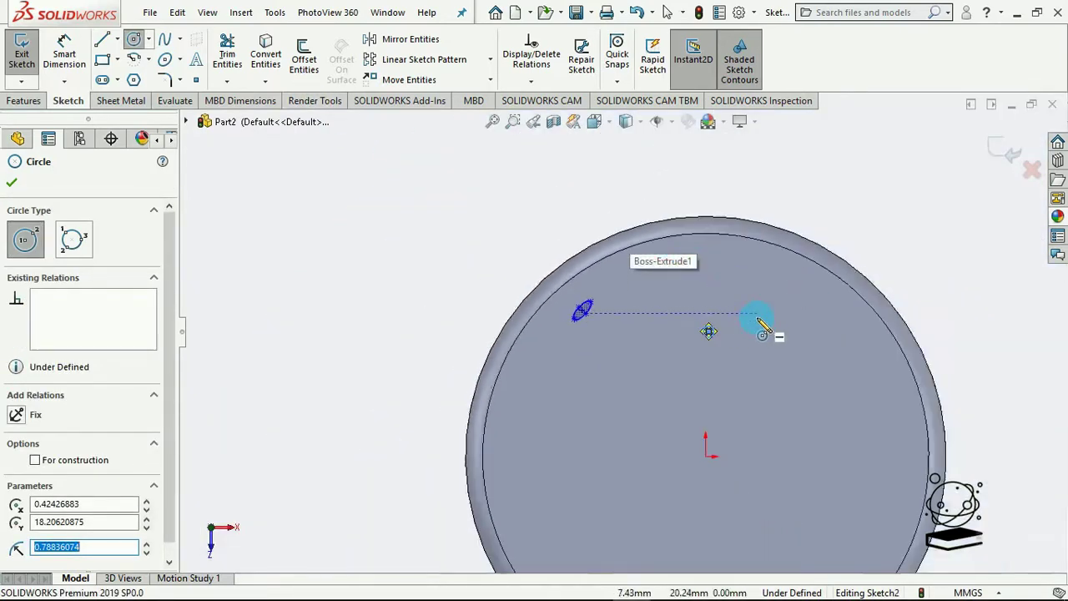
scroll(803, 512, "down", 3)
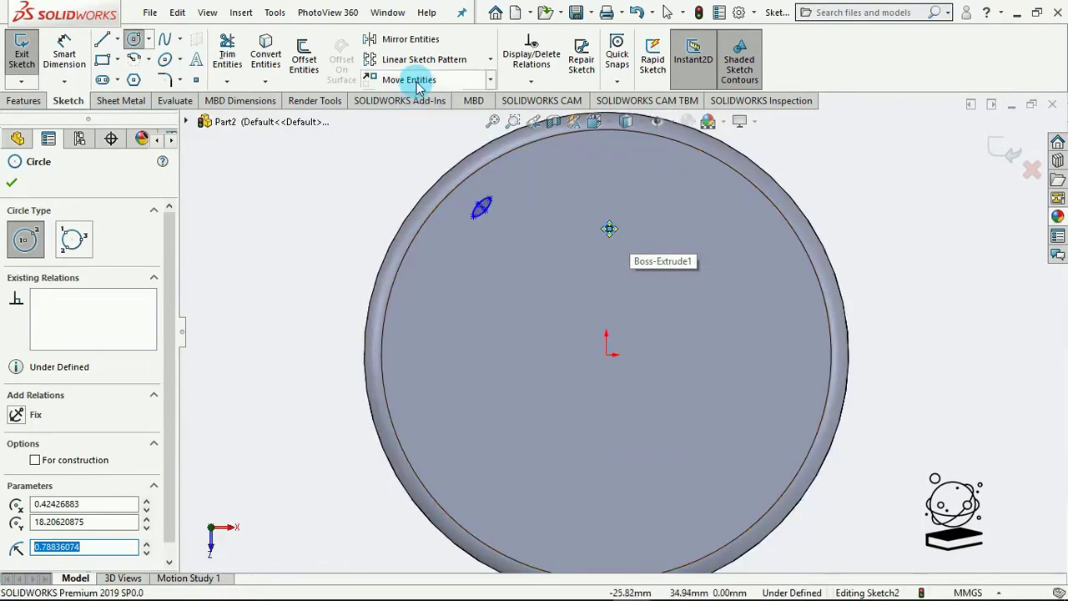
left_click(491, 80)
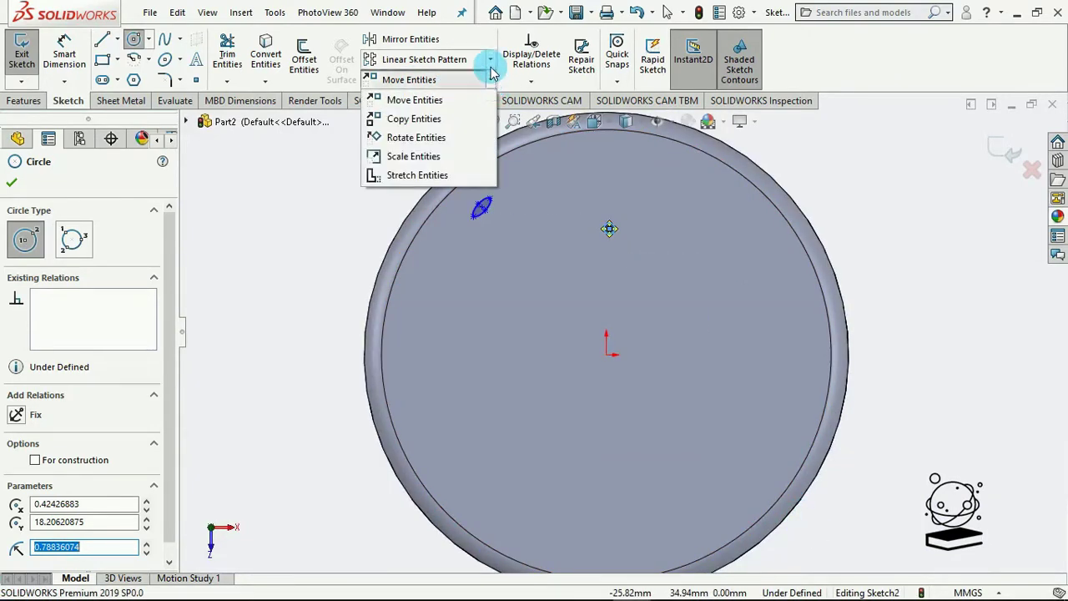
left_click(490, 59)
left_click(490, 59)
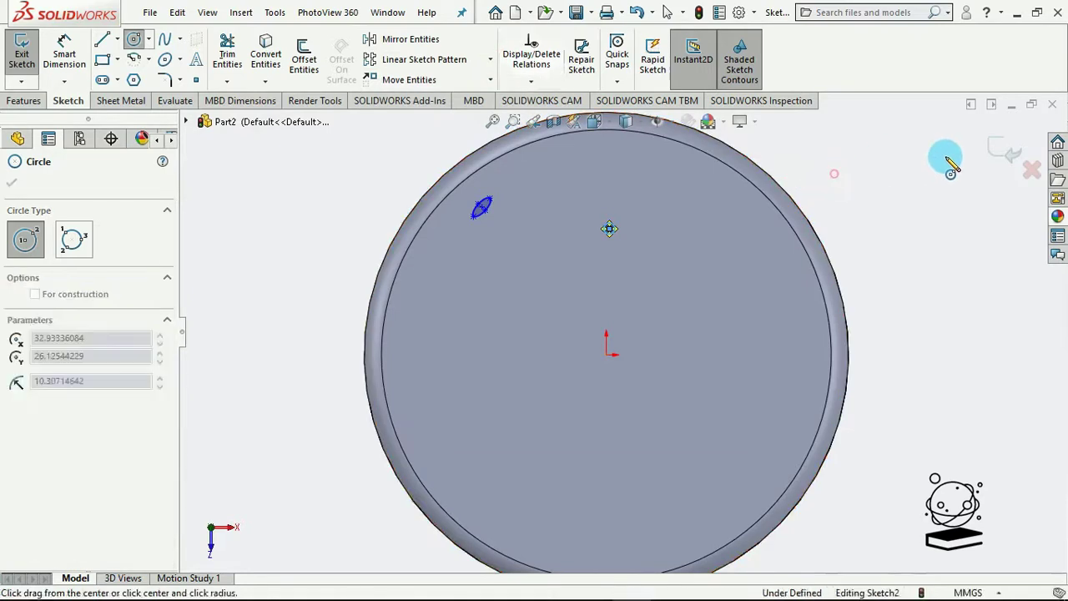
left_click(834, 172)
left_click(955, 159)
key("Escape")
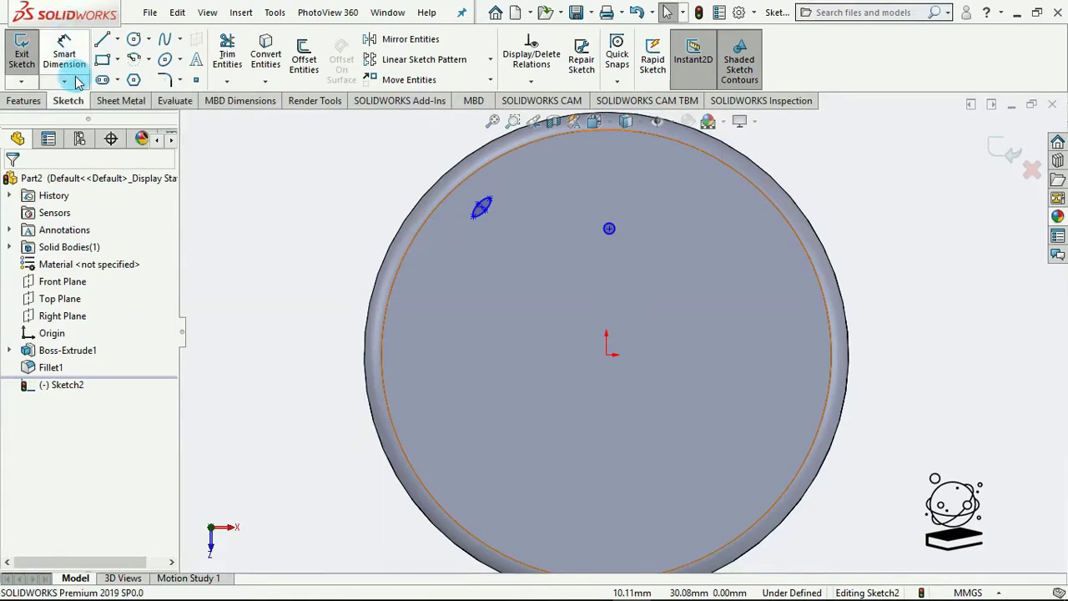
Cut the ellipse and circle profiles through the whole disc with a Through All Extruded Cut.
left_click(30, 103)
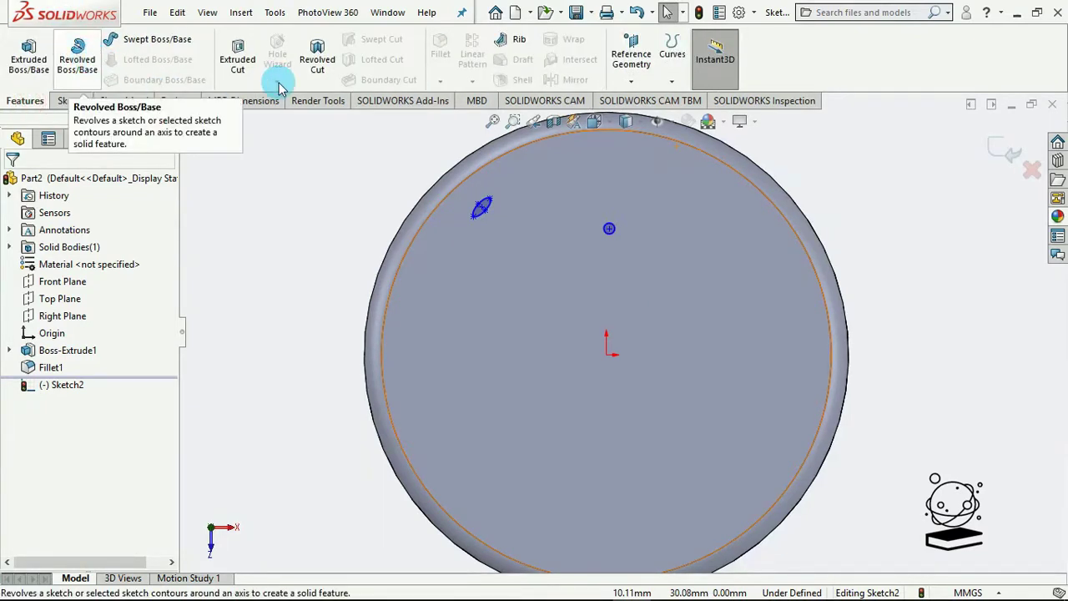
left_click(237, 60)
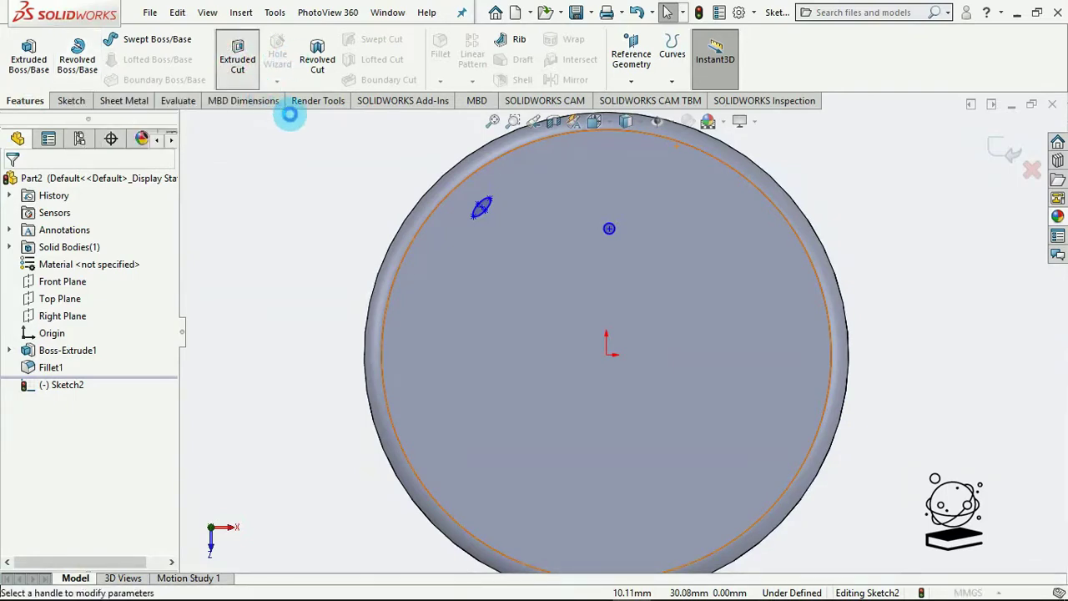
scroll(577, 317, "down", 5)
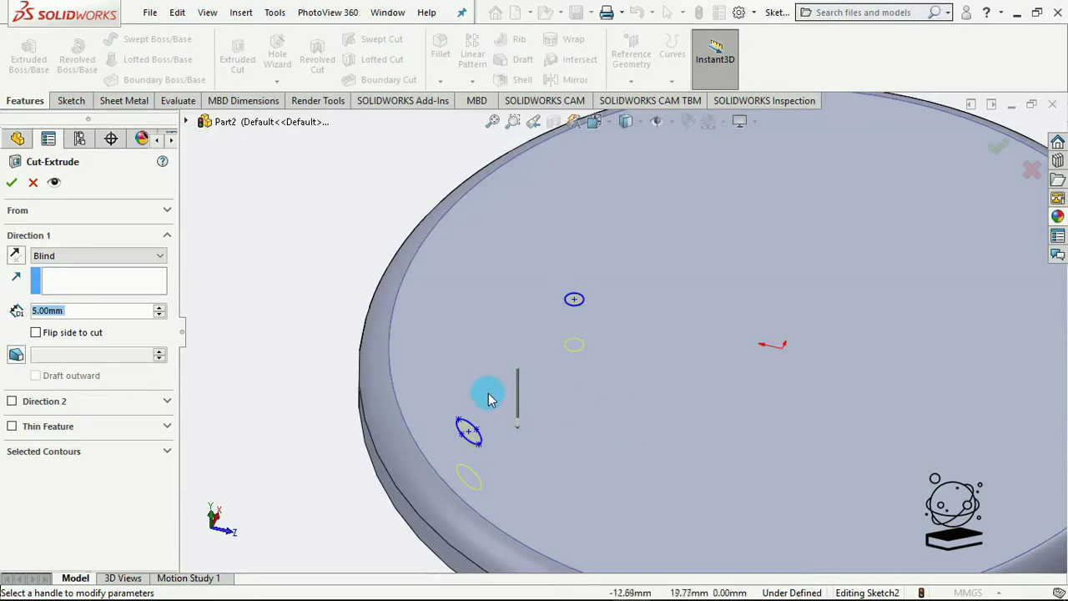
left_click(79, 255)
left_click(92, 278)
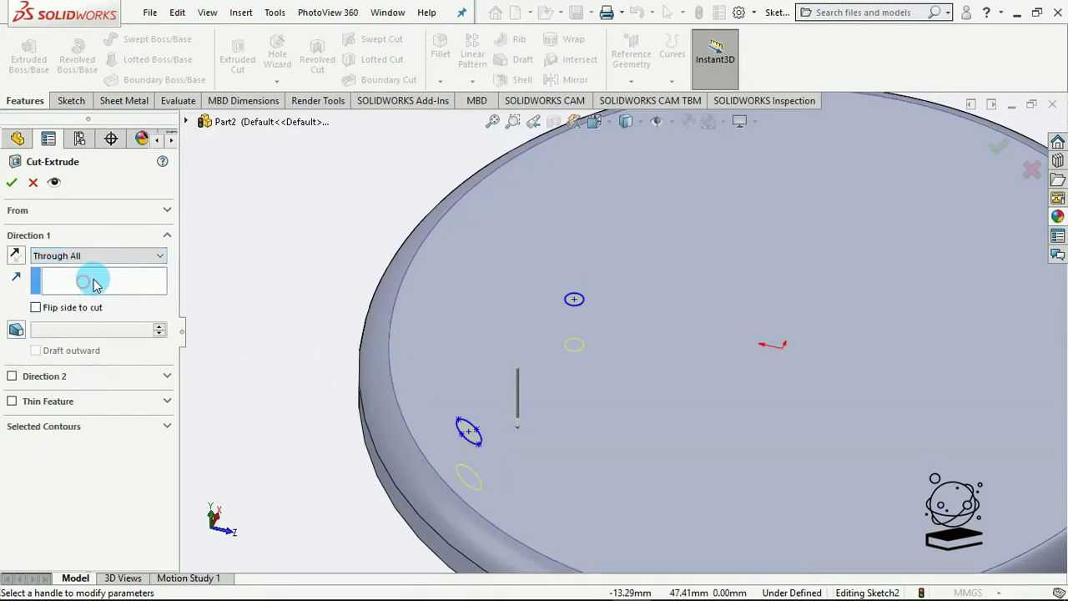
left_click(11, 183)
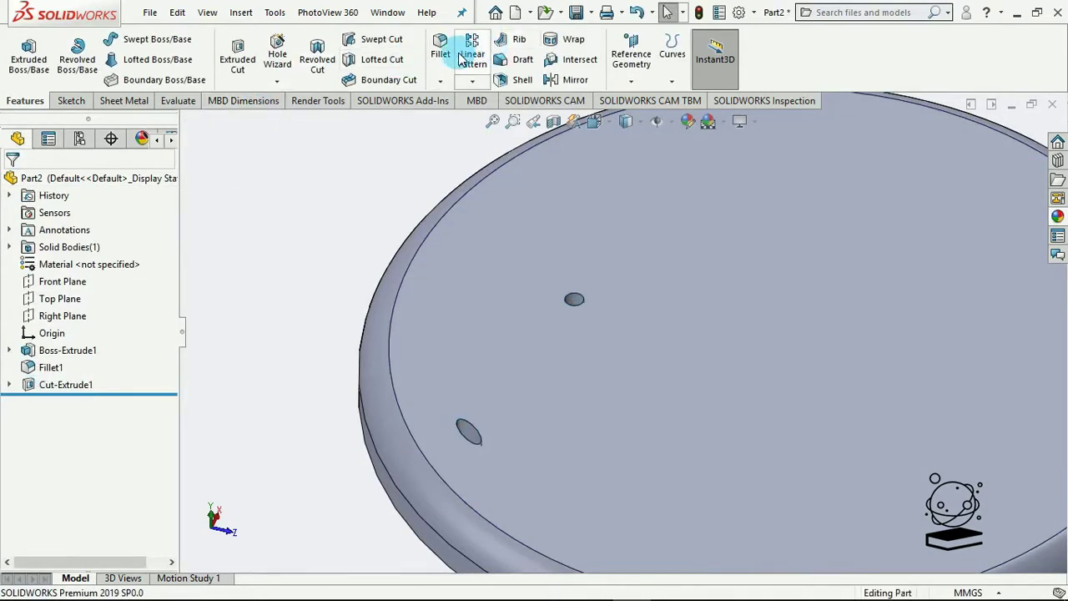
Begin a fillet on the round hole's upper edge with a 0.3 mm radius and the preview turned off.
scroll(592, 313, "down", 6)
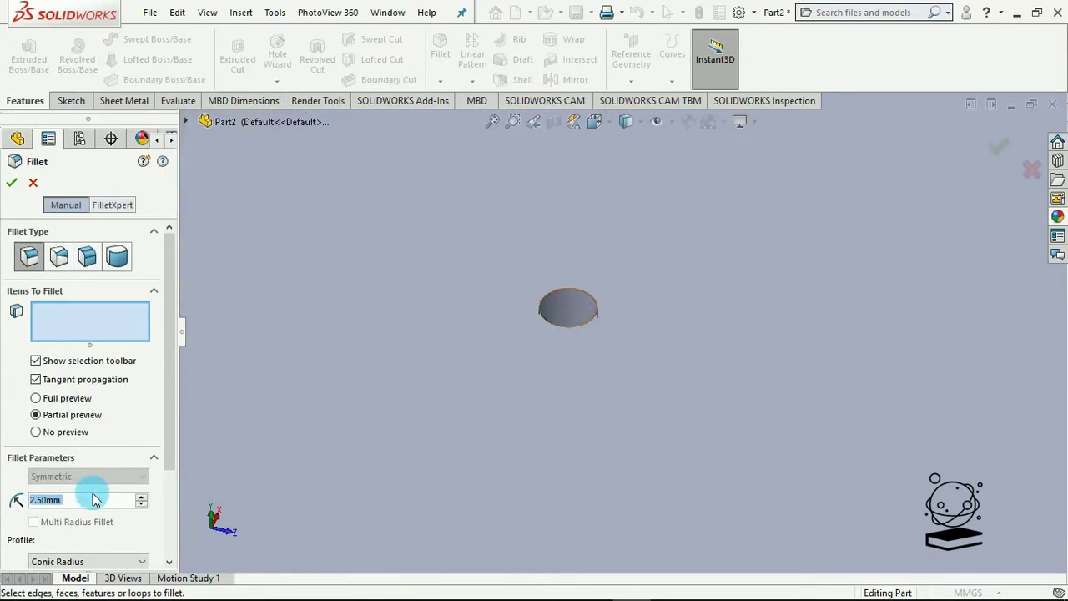
type("1")
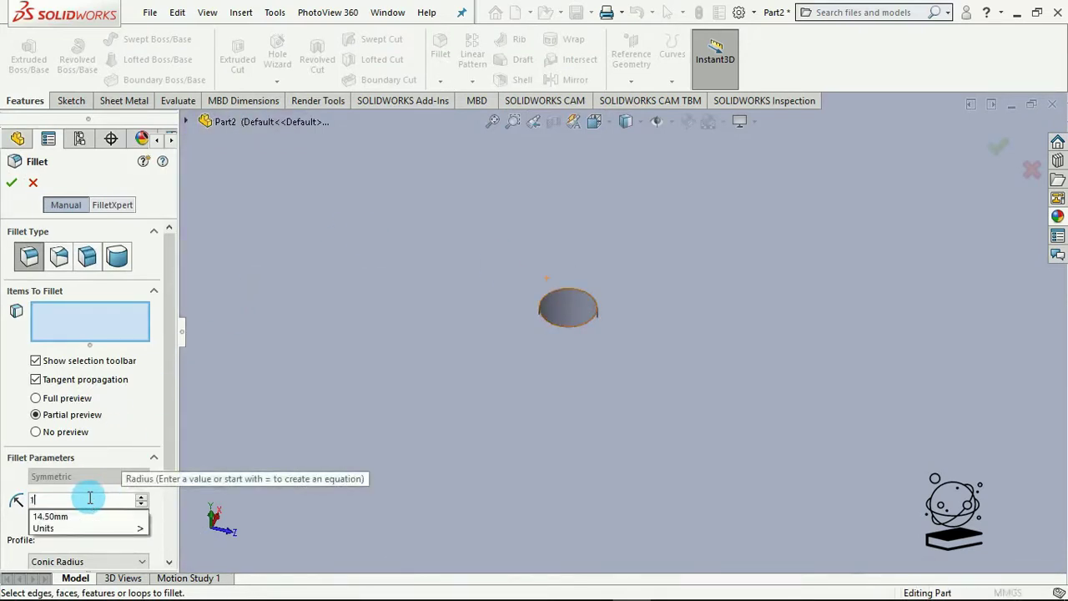
left_click(559, 296)
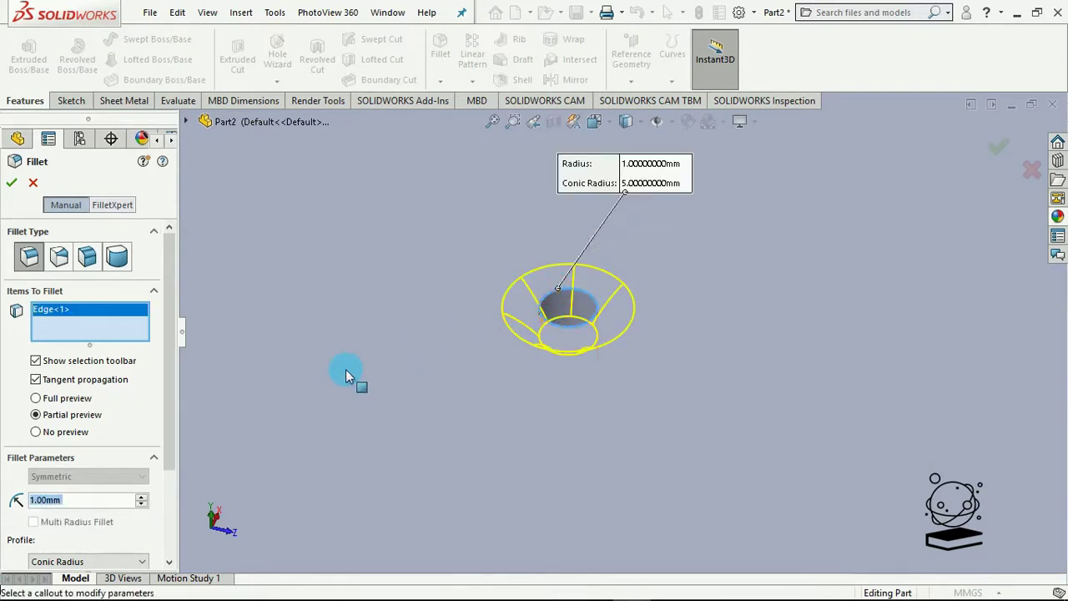
scroll(346, 369, "up", 1)
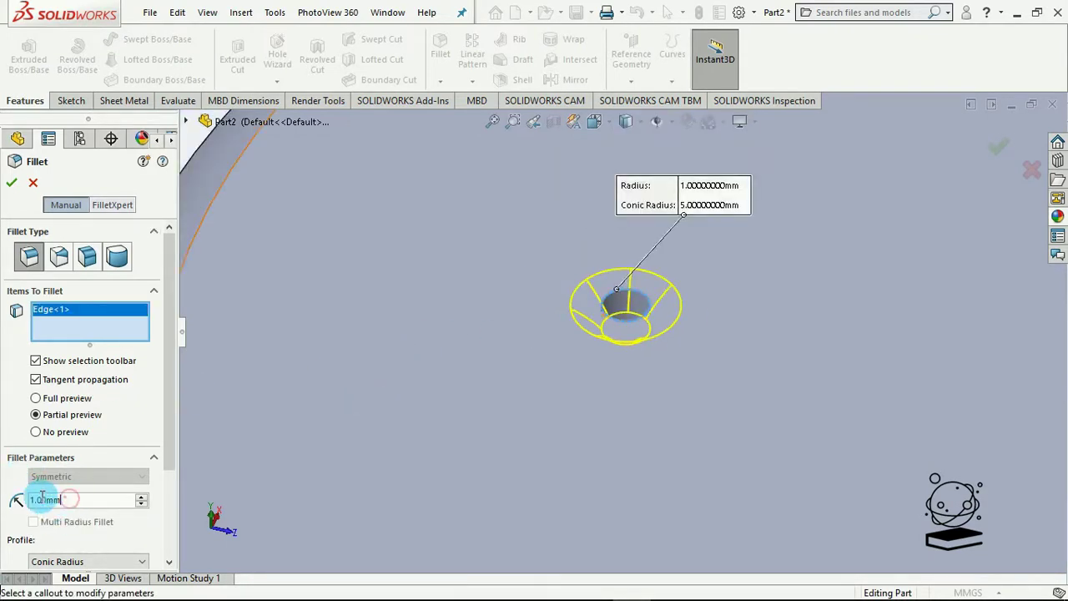
type("0")
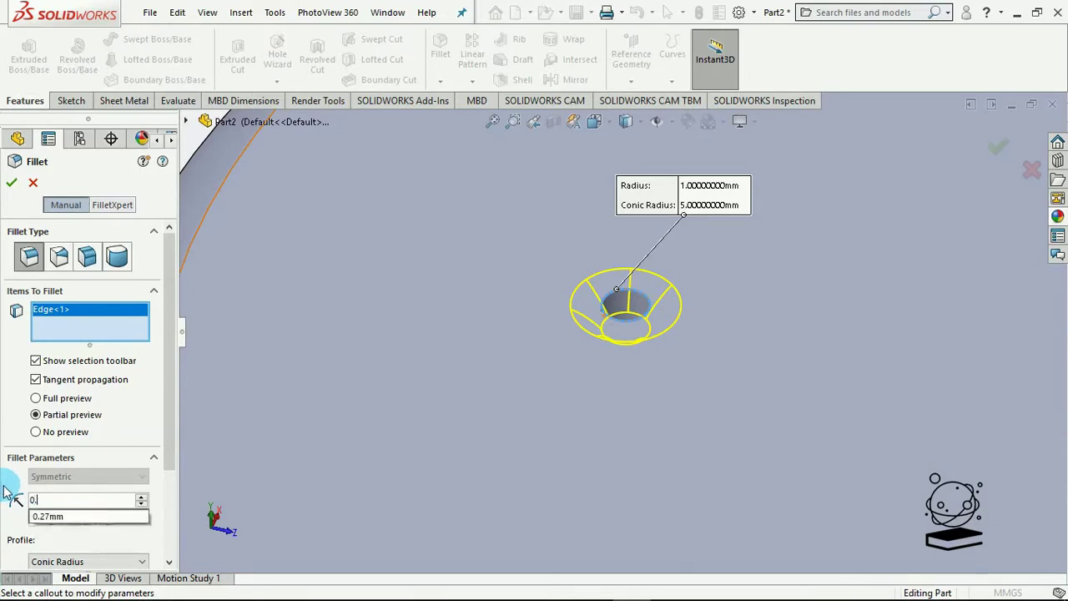
type(".3")
left_click(137, 436)
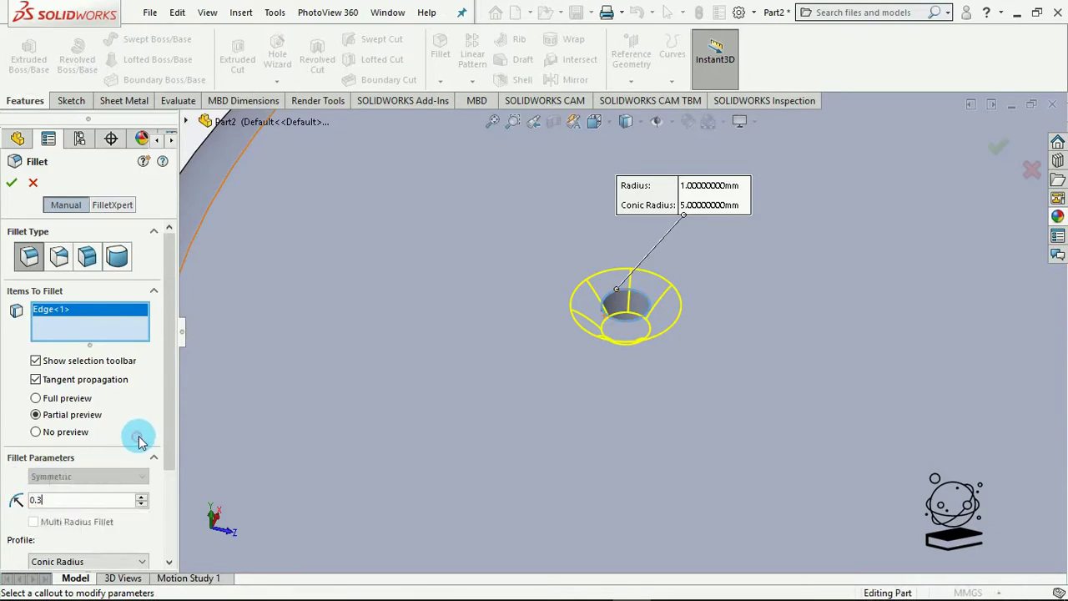
middle_click_drag(378, 369, 334, 387)
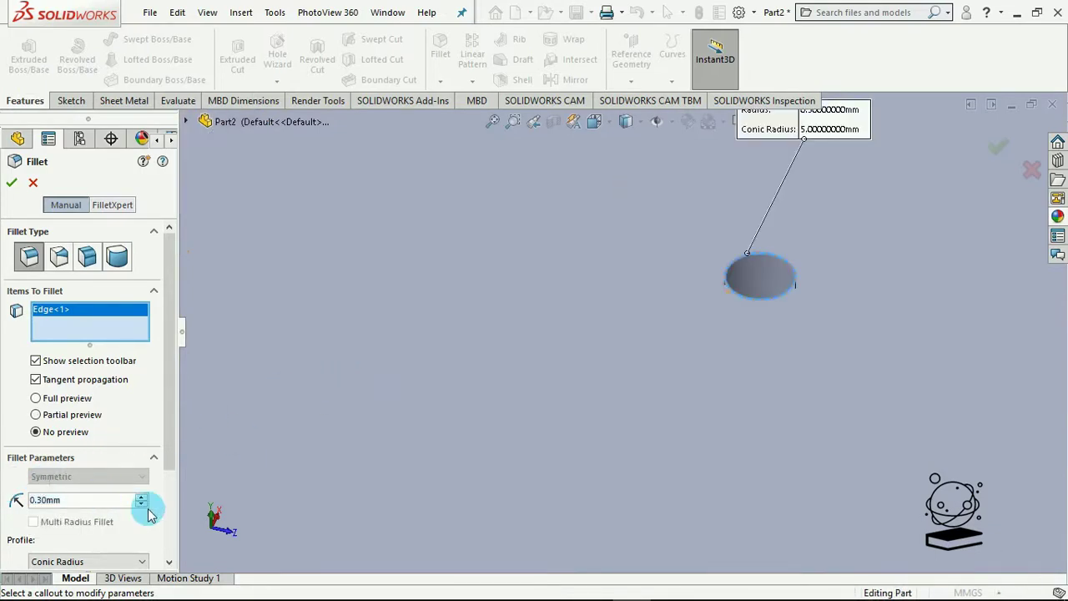
Add the elliptical hole's upper edge to the fillet and change the fillet profile to Circular.
scroll(374, 465, "down", 2)
scroll(398, 463, "up", 6)
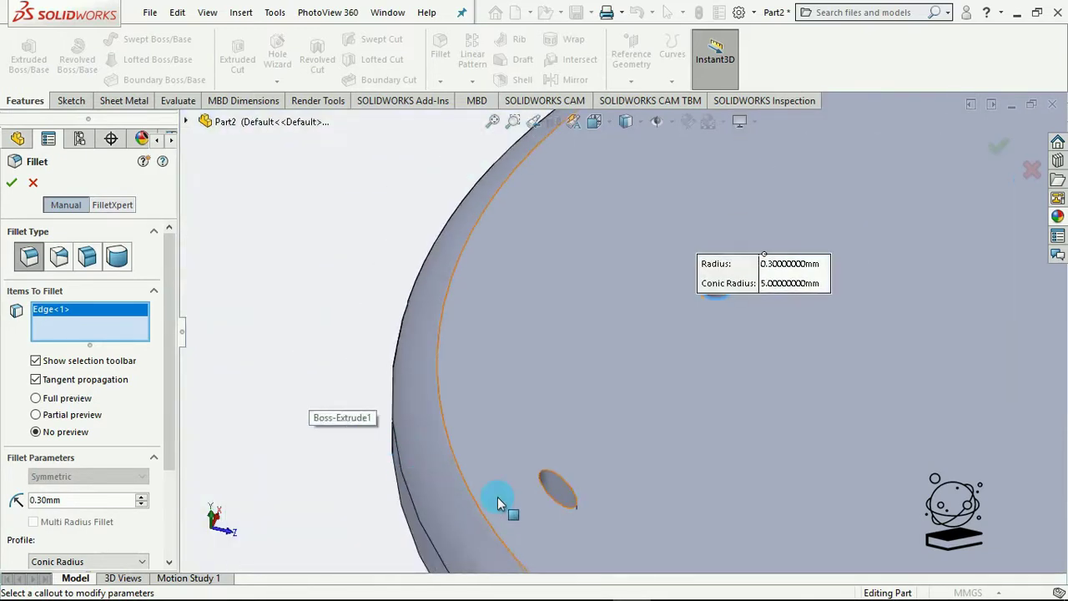
scroll(566, 512, "down", 3)
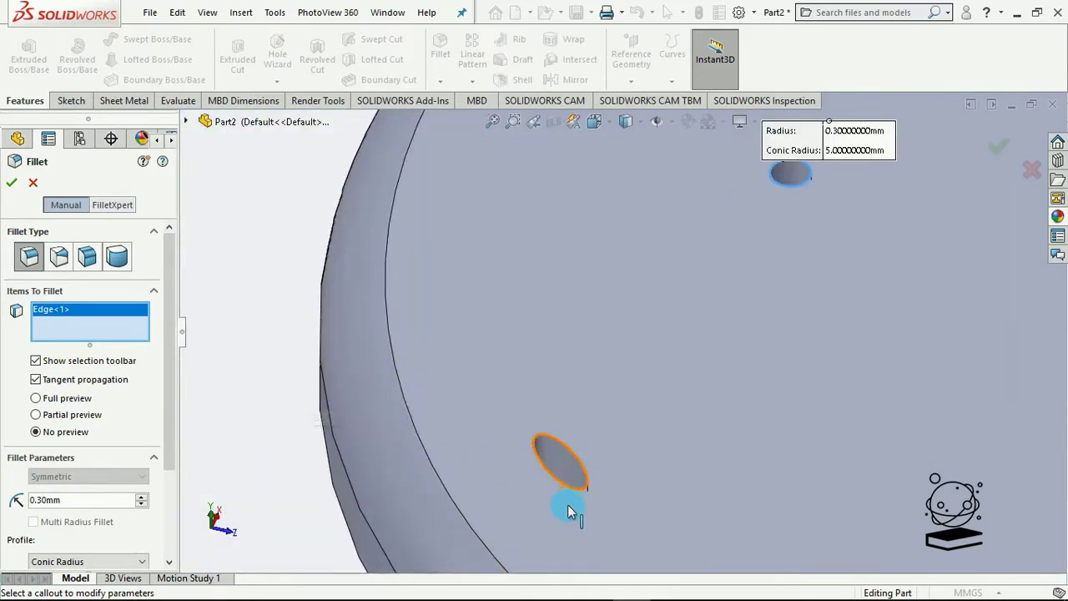
left_click(570, 455)
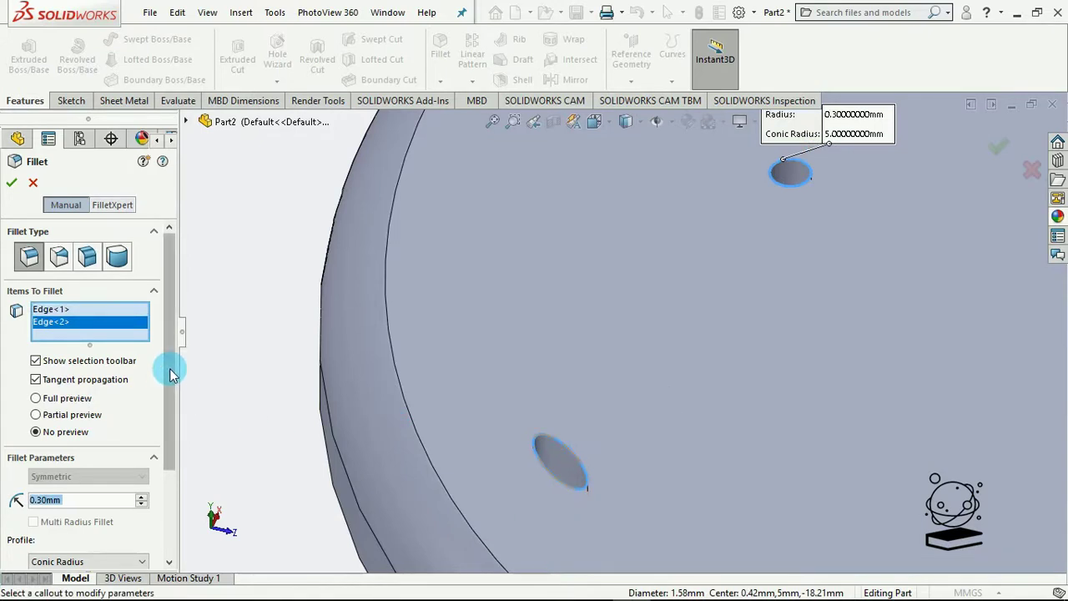
left_click_drag(172, 362, 173, 442)
left_click(135, 436)
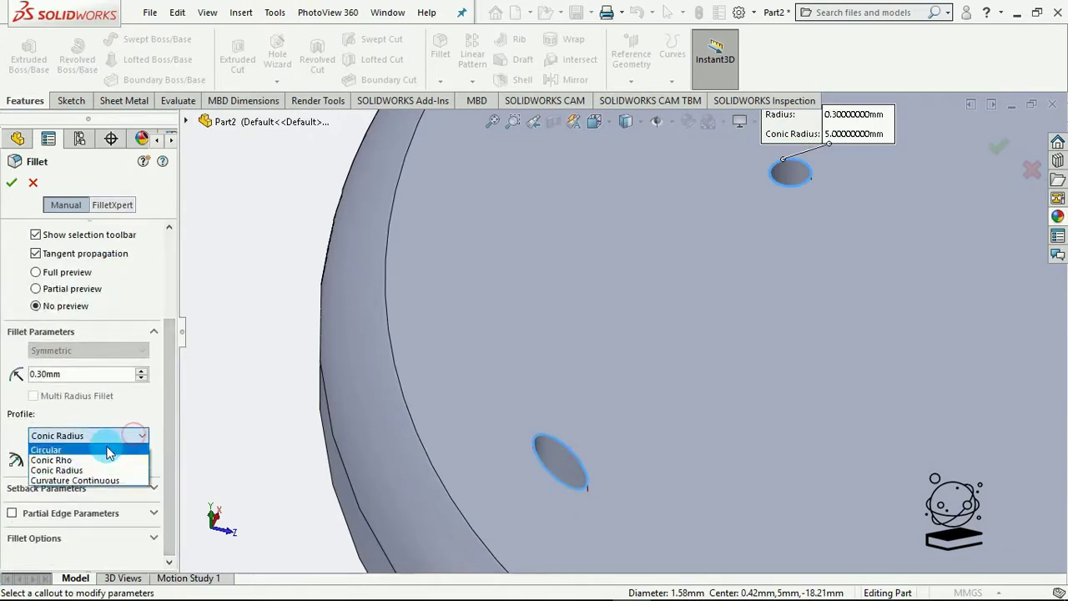
left_click(106, 445)
left_click(388, 359)
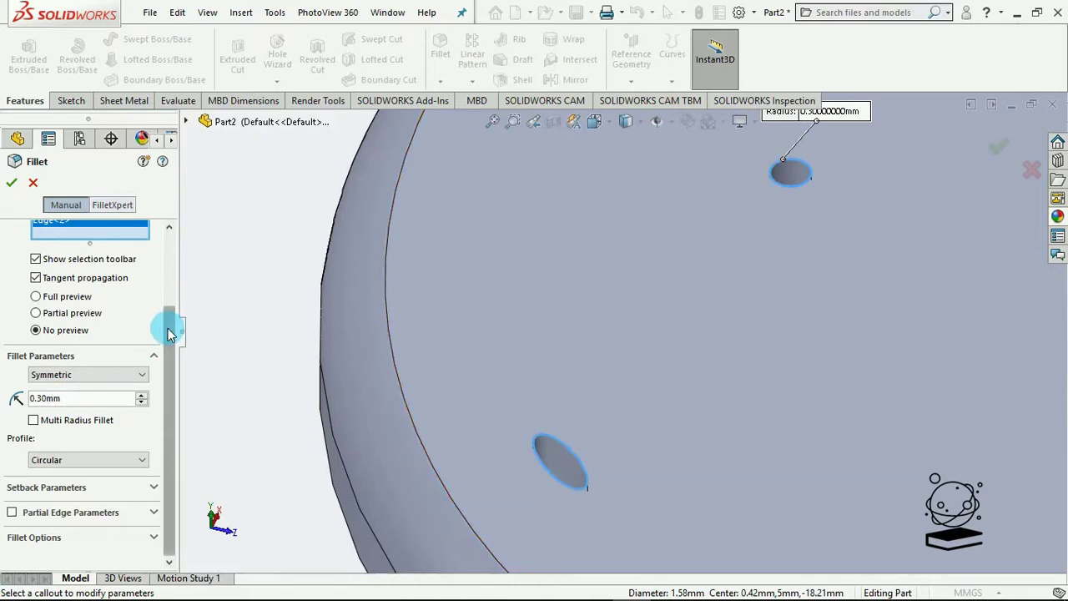
left_click_drag(168, 326, 167, 258)
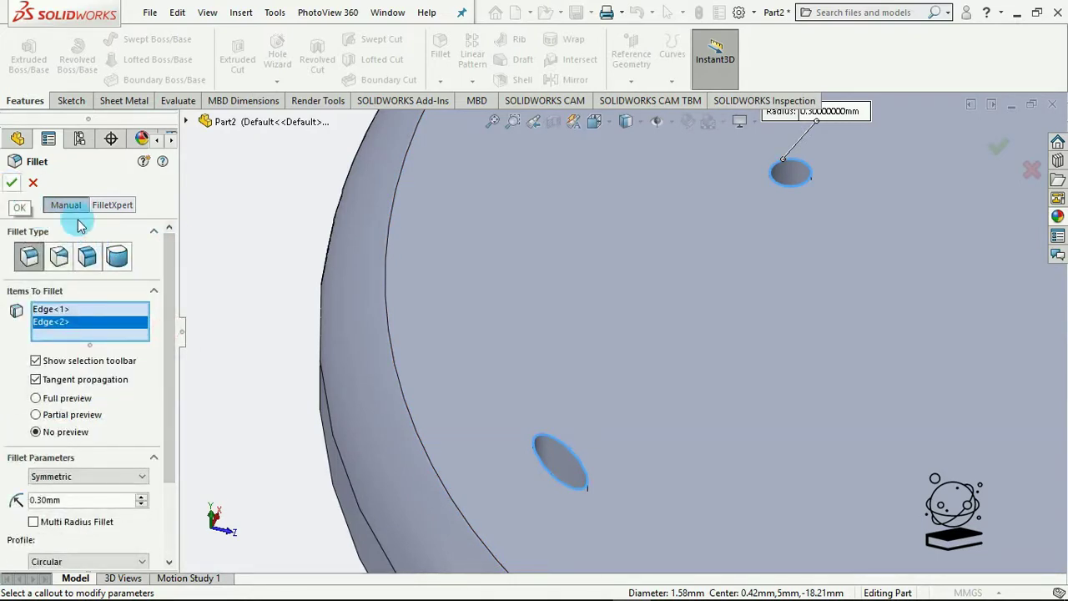
Add the lower edges of both holes on the disc's underside to the 0.3 mm fillet and apply it.
middle_click_drag(270, 353, 315, 245)
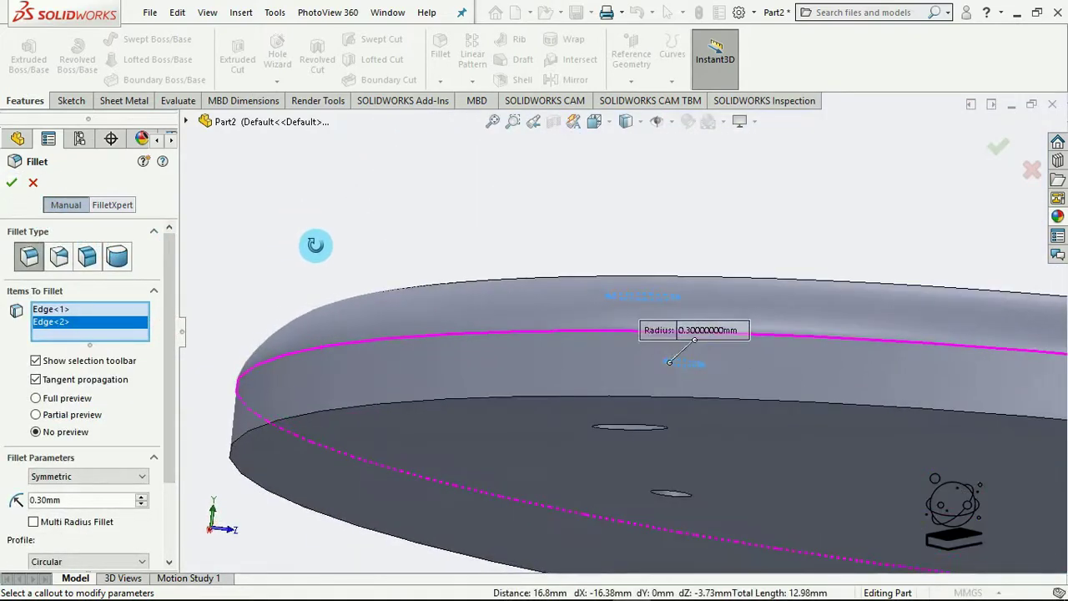
left_click(603, 428)
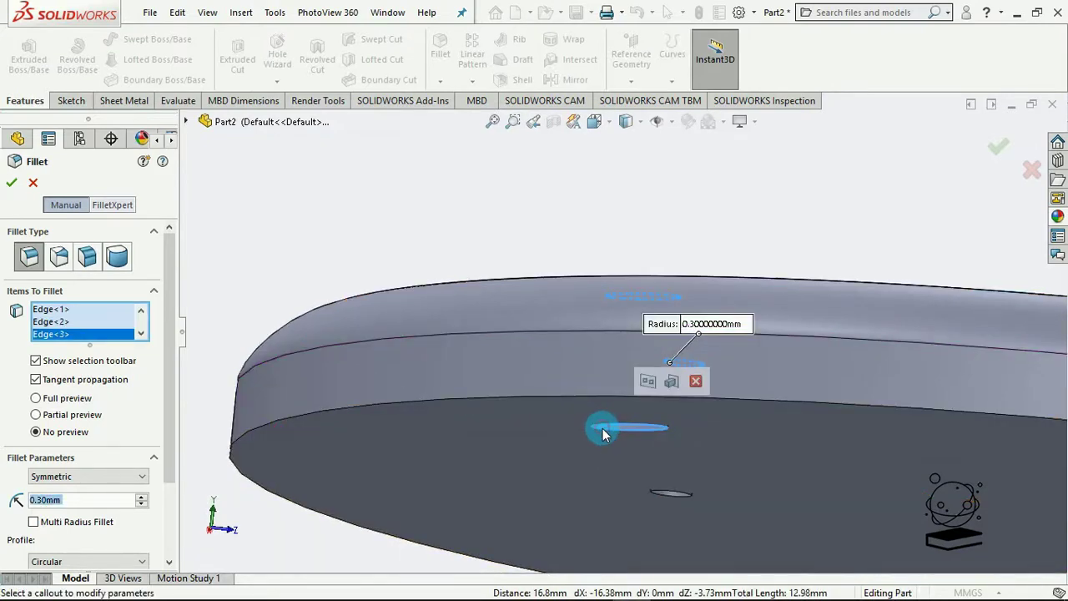
left_click(682, 495)
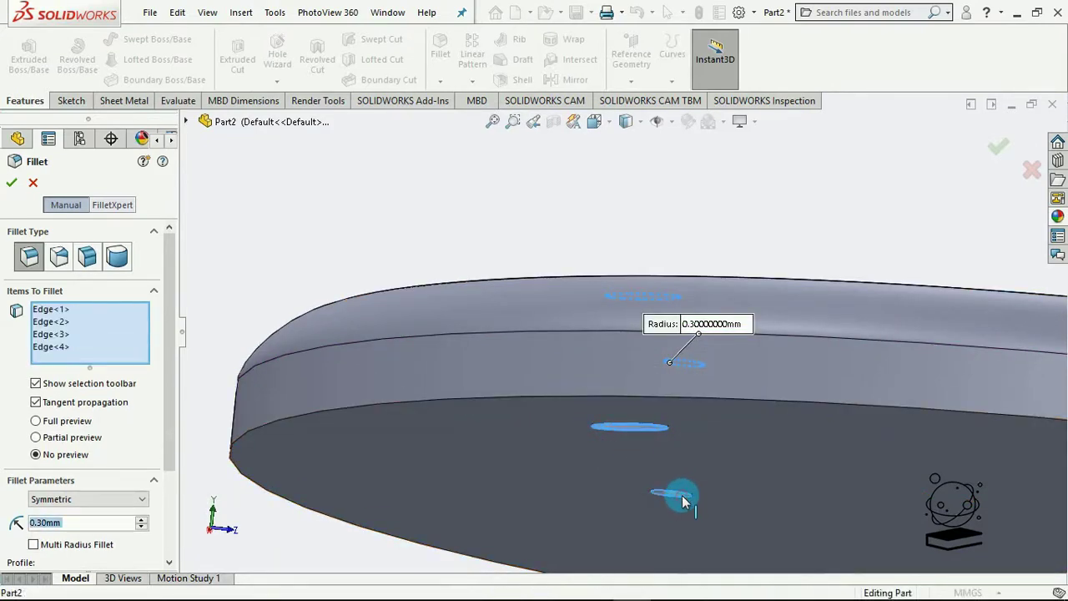
left_click(15, 188)
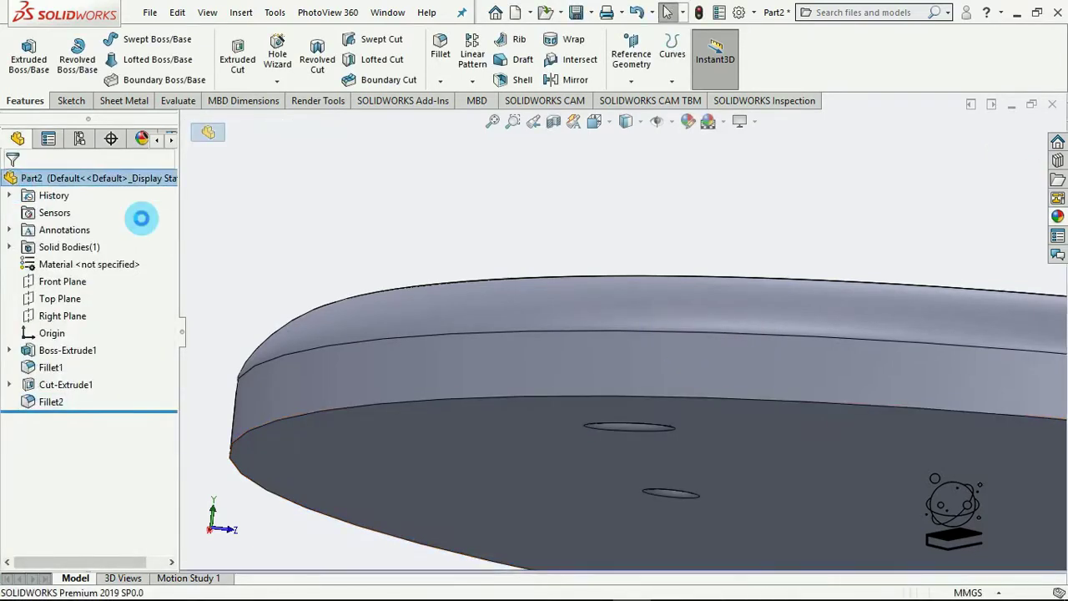
Inspect the filleted holes and start a new sketch on the disc's flat top face.
middle_click_drag(584, 238, 546, 303)
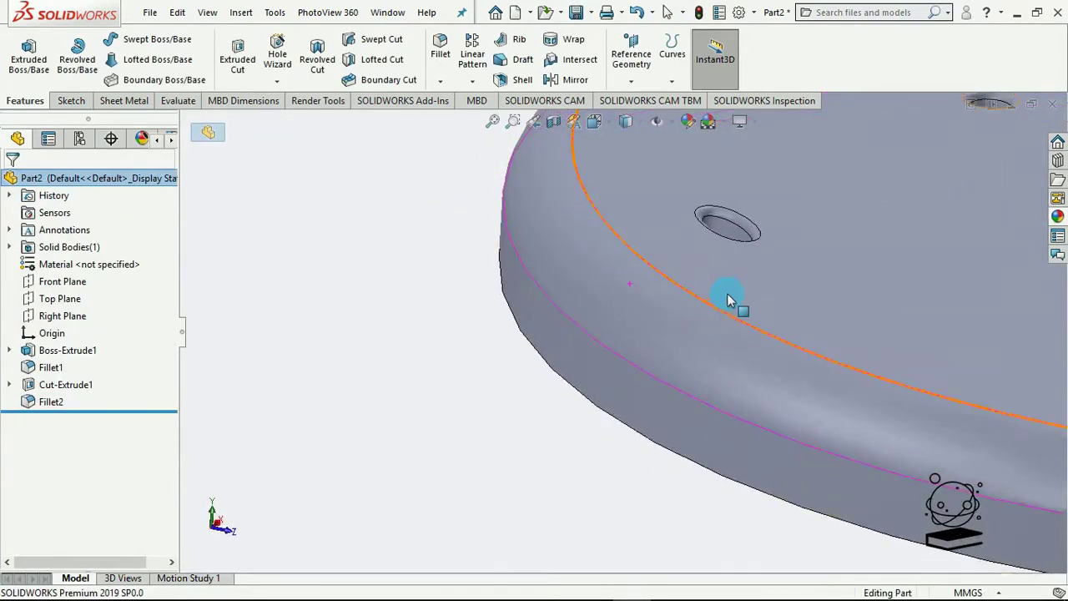
scroll(728, 300, "up", 4)
scroll(829, 224, "down", 3)
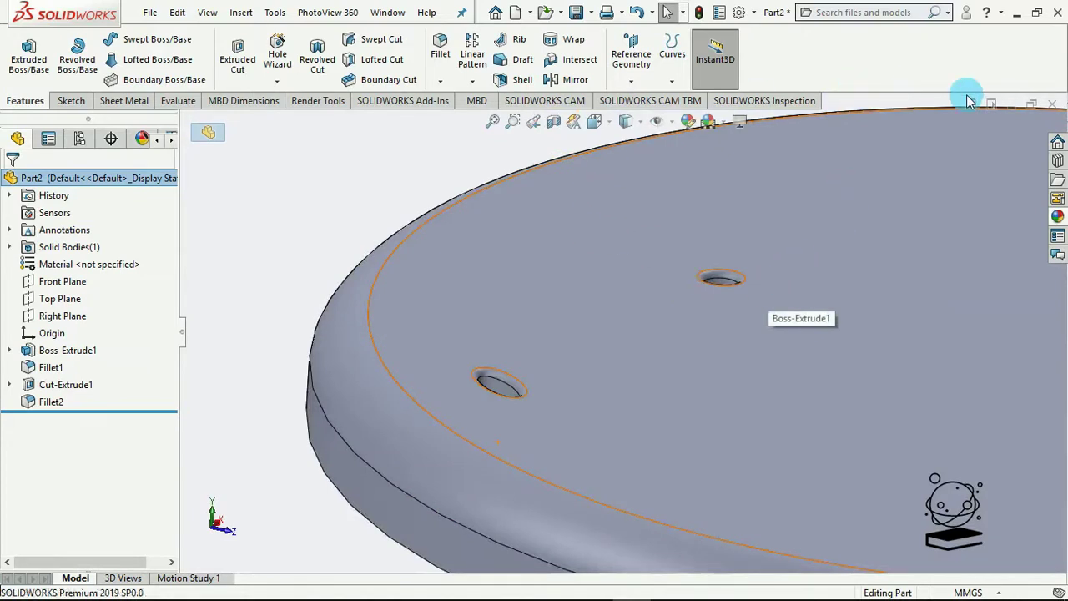
key("ctrl+7")
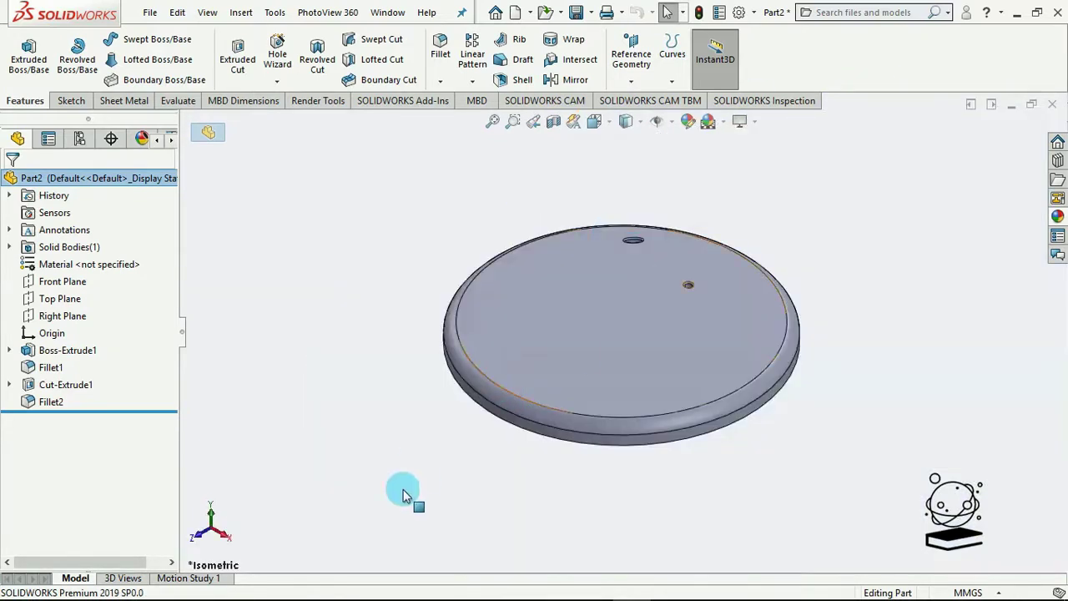
right_click(624, 278)
left_click(661, 206)
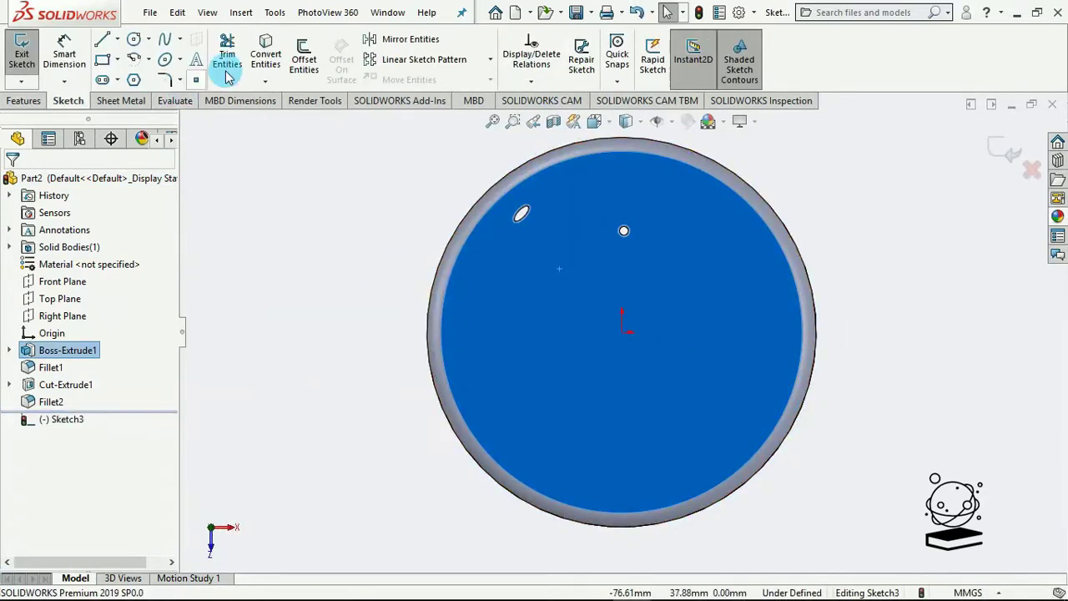
Insert the picture 27715_mcvities-biscuit.gif from the Downloads folder into the sketch as a Sketch Picture.
left_click(277, 15)
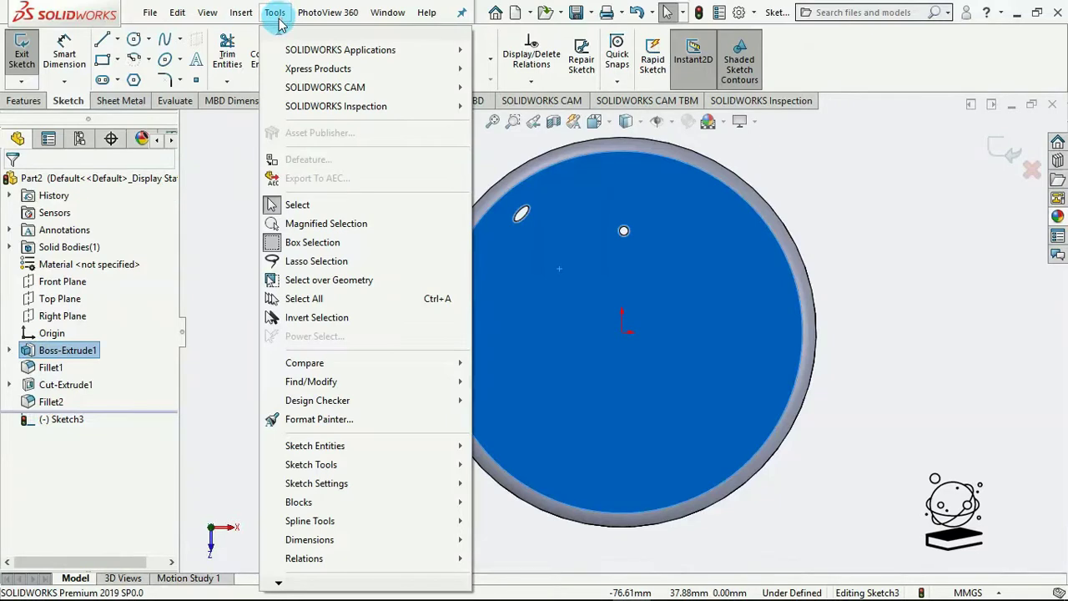
mouse_move(400, 457)
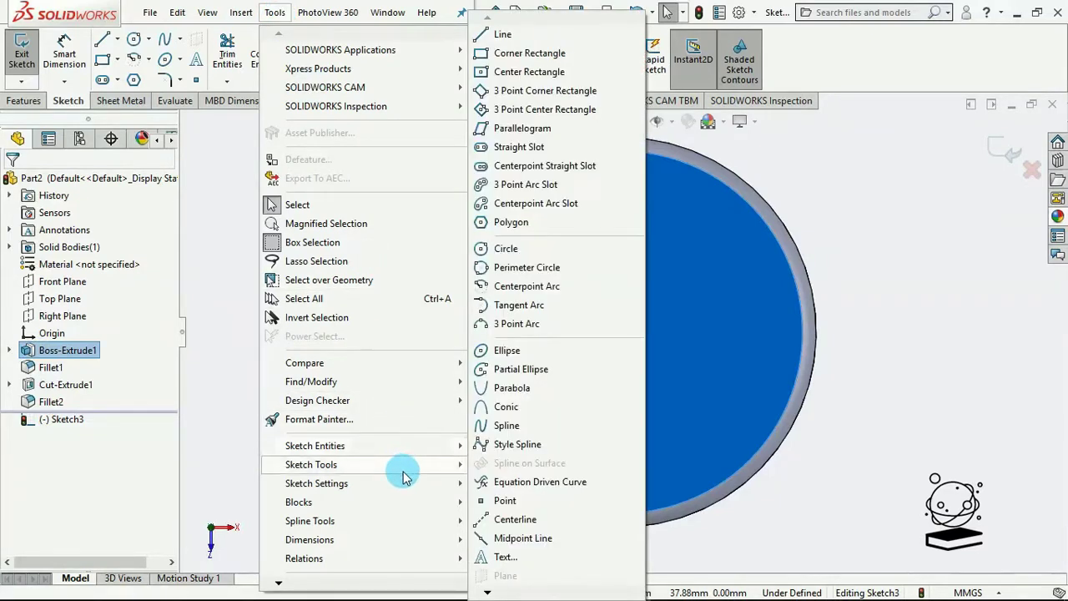
mouse_move(491, 591)
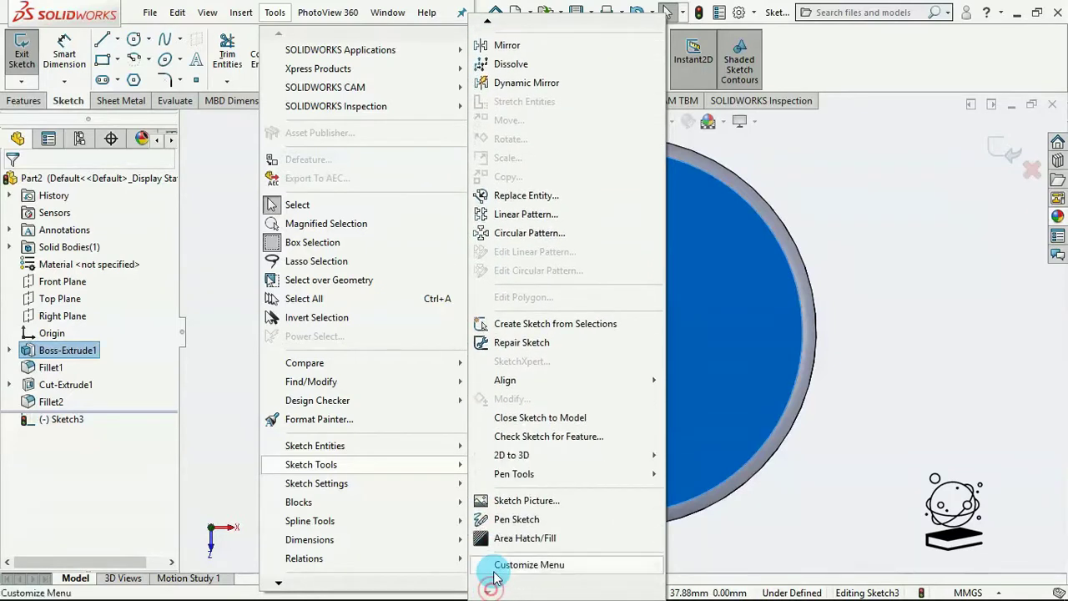
left_click(522, 501)
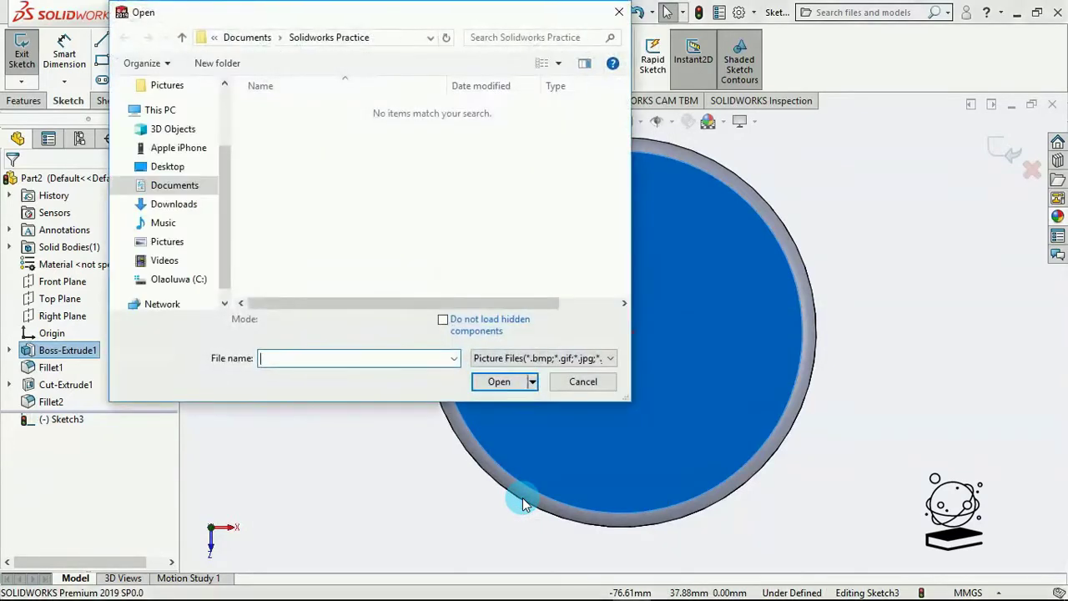
left_click(176, 205)
left_click(454, 132)
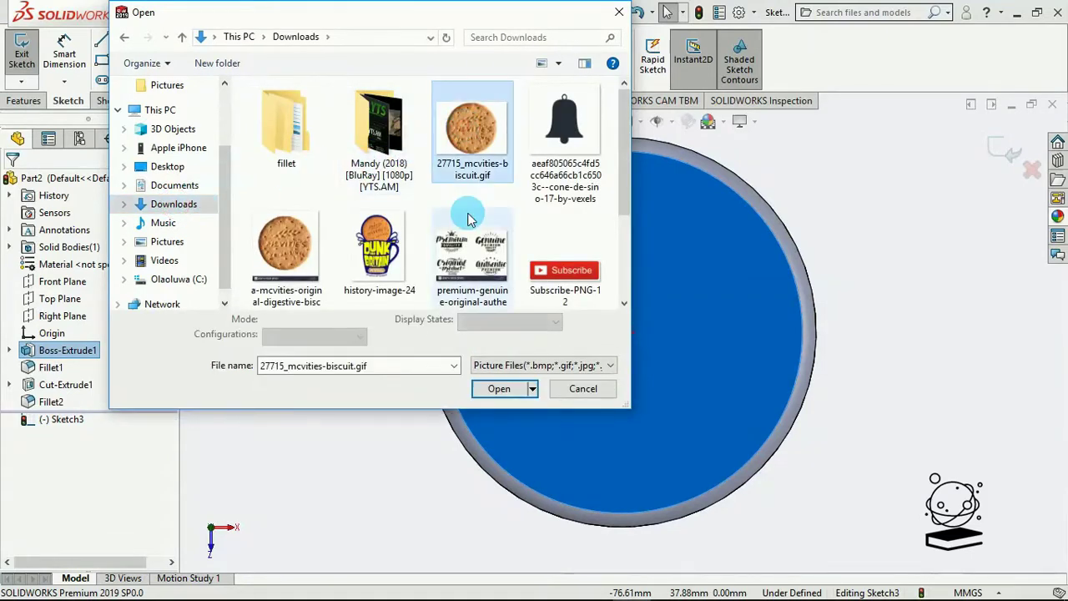
left_click(499, 389)
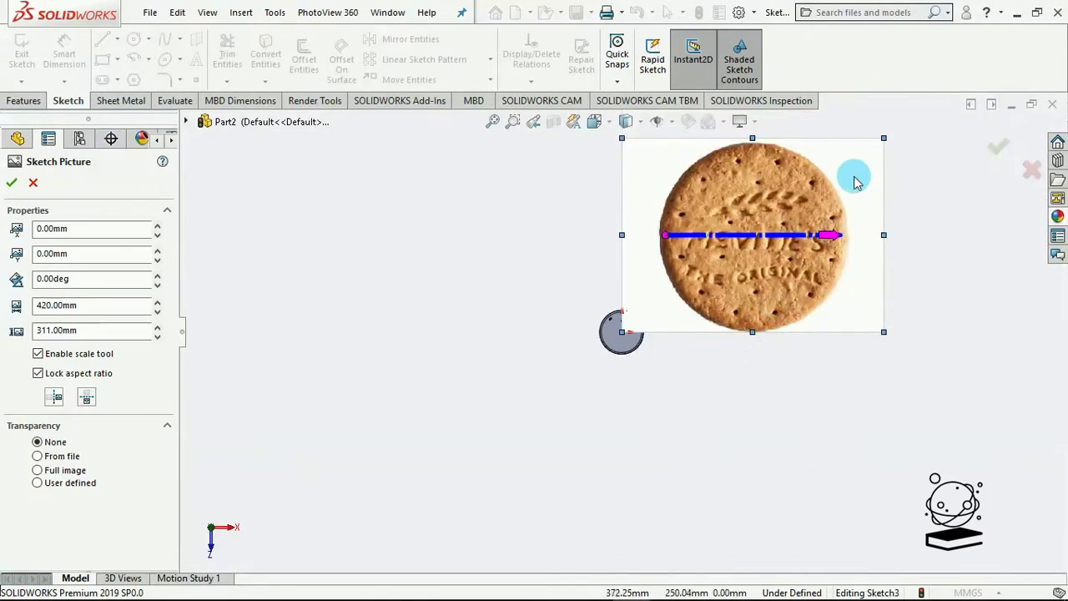
Shrink the biscuit picture to about 100 × 74 mm over the disc and set its full-image transparency to 0.65.
mouse_move(885, 139)
left_mouse_down()
mouse_move(684, 310)
mouse_move(628, 328)
left_mouse_up()
scroll(630, 327, "down", 5)
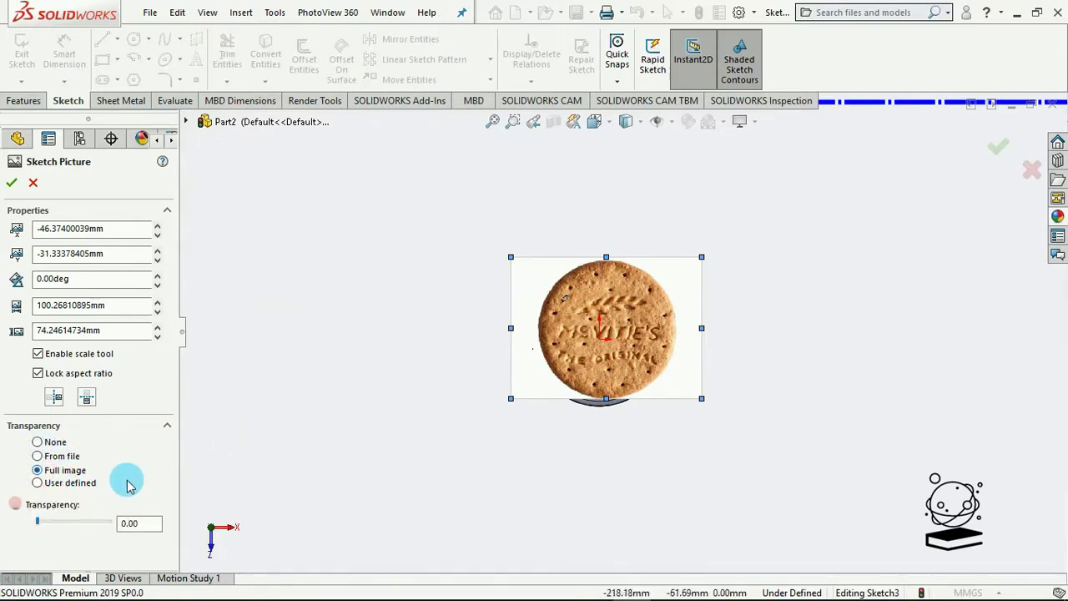
left_click(83, 519)
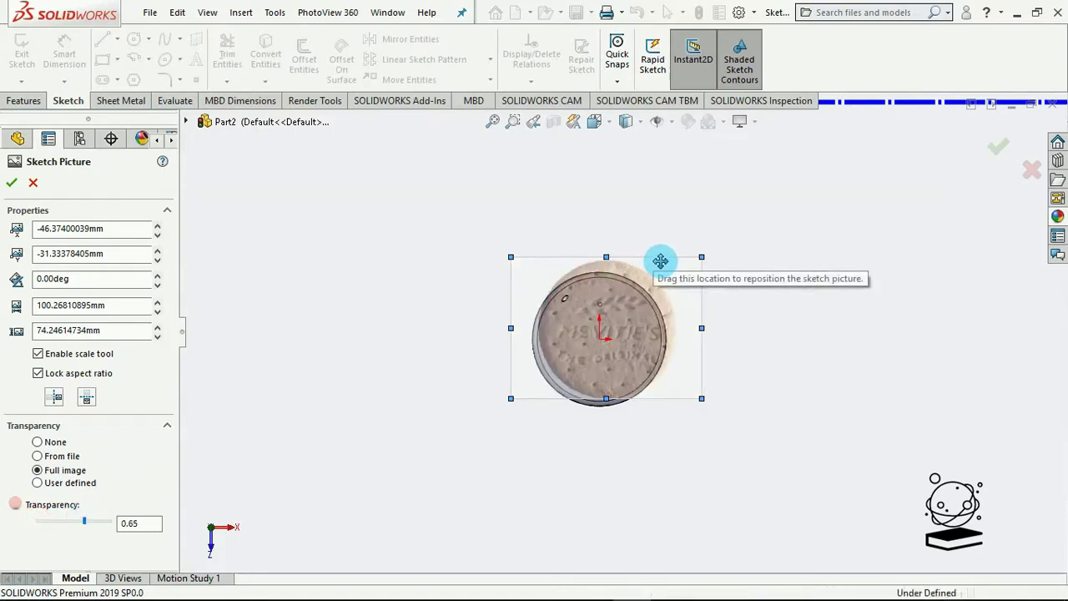
Fit the biscuit picture to the disc's outline at about 97.3 × 72.1 mm and accept it with 0.21 transparency.
mouse_move(660, 262)
left_mouse_down()
mouse_move(653, 267)
mouse_move(690, 273)
left_mouse_up()
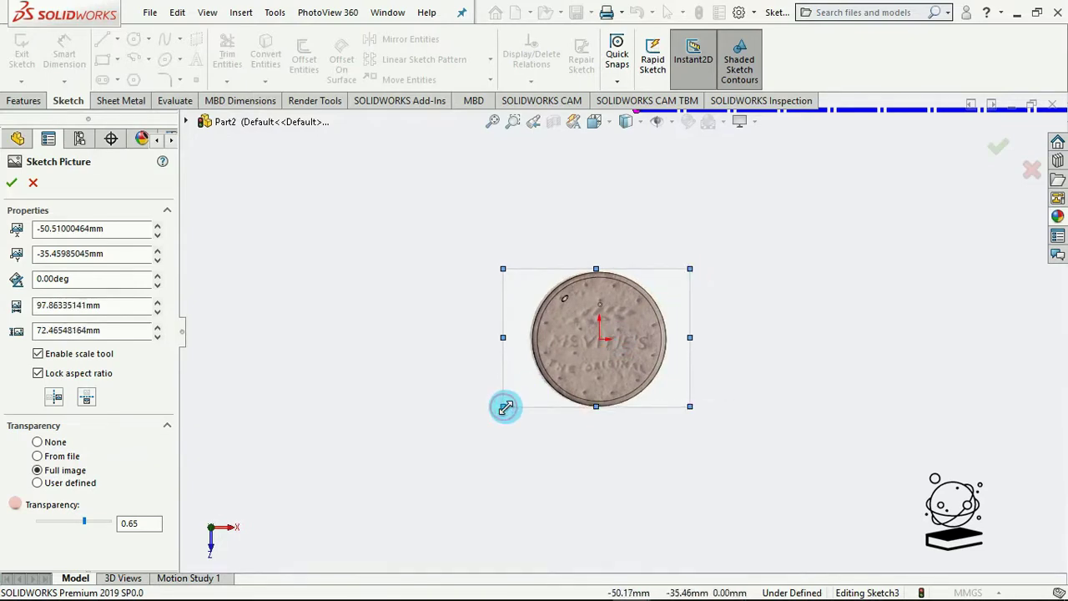
left_click_drag(508, 407, 509, 407)
left_click_drag(545, 347, 547, 347)
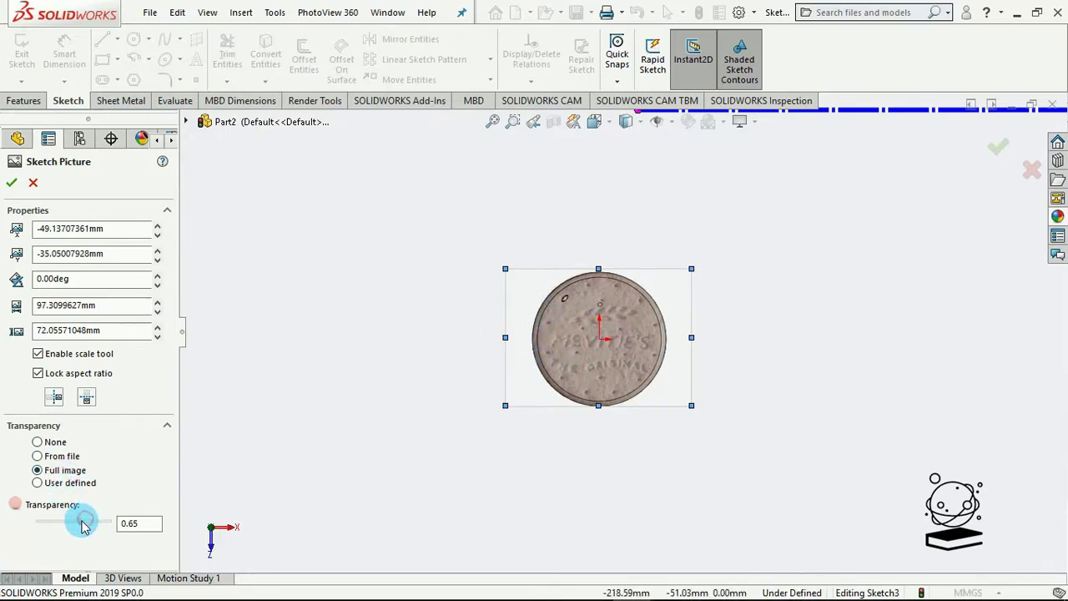
left_click_drag(77, 526, 52, 533)
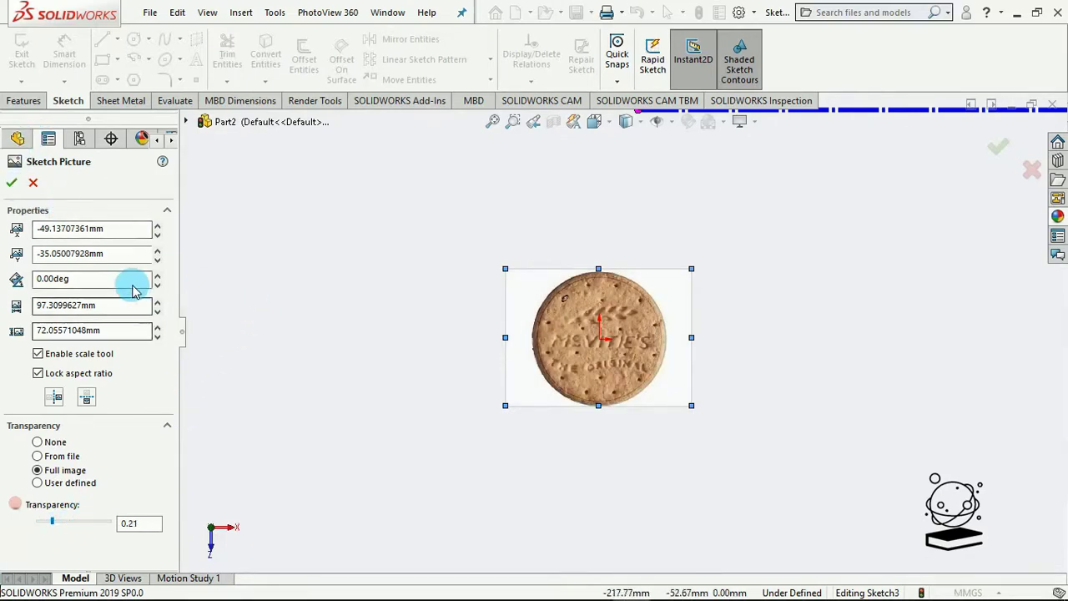
left_click(12, 184)
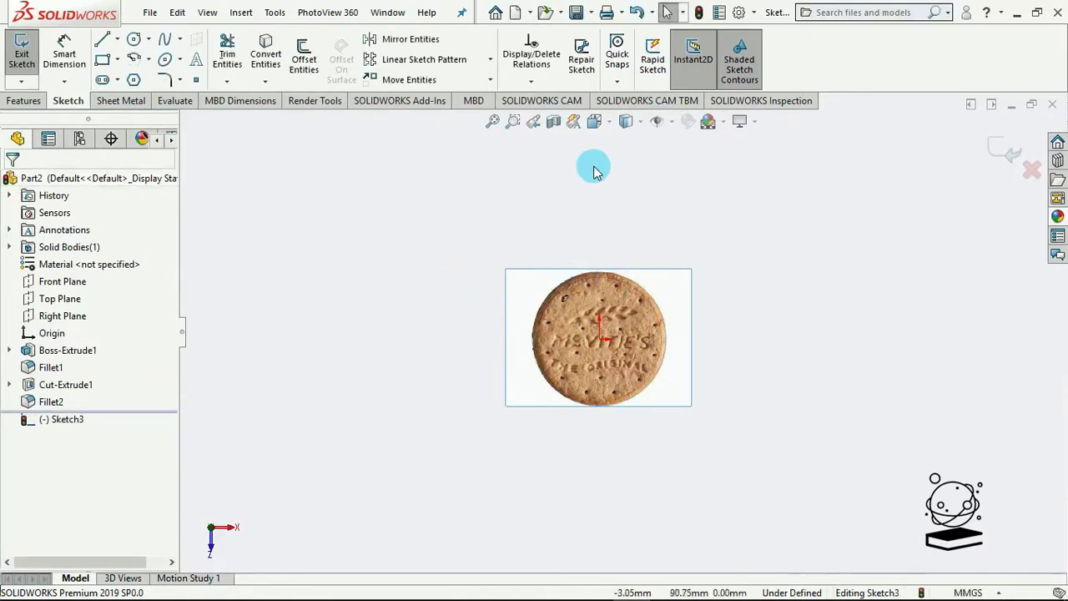
Activate the Autotrace add-in for the current session.
left_click(683, 42)
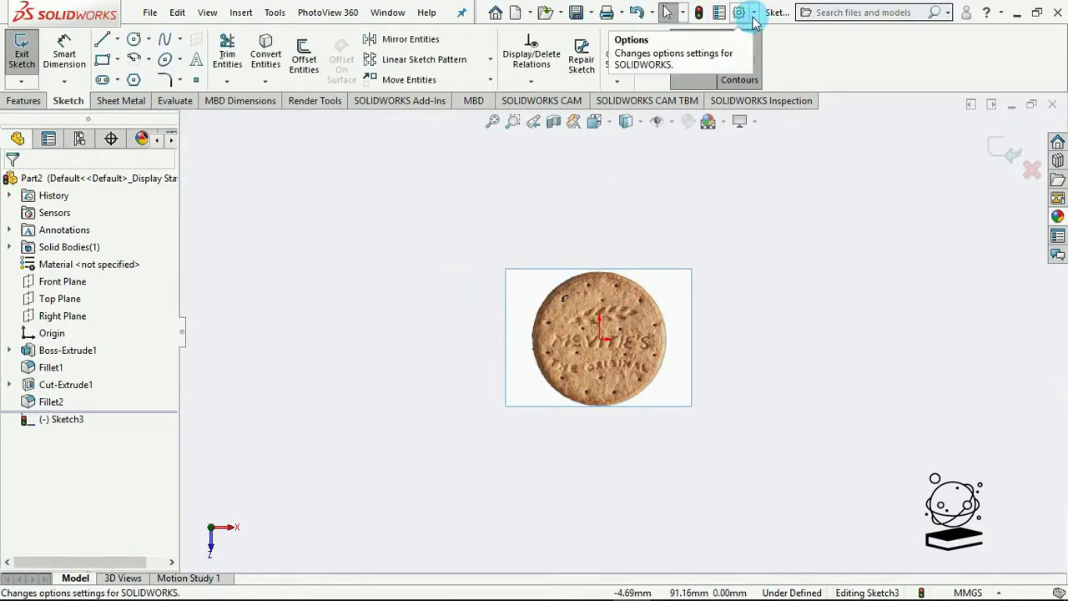
left_click(754, 17)
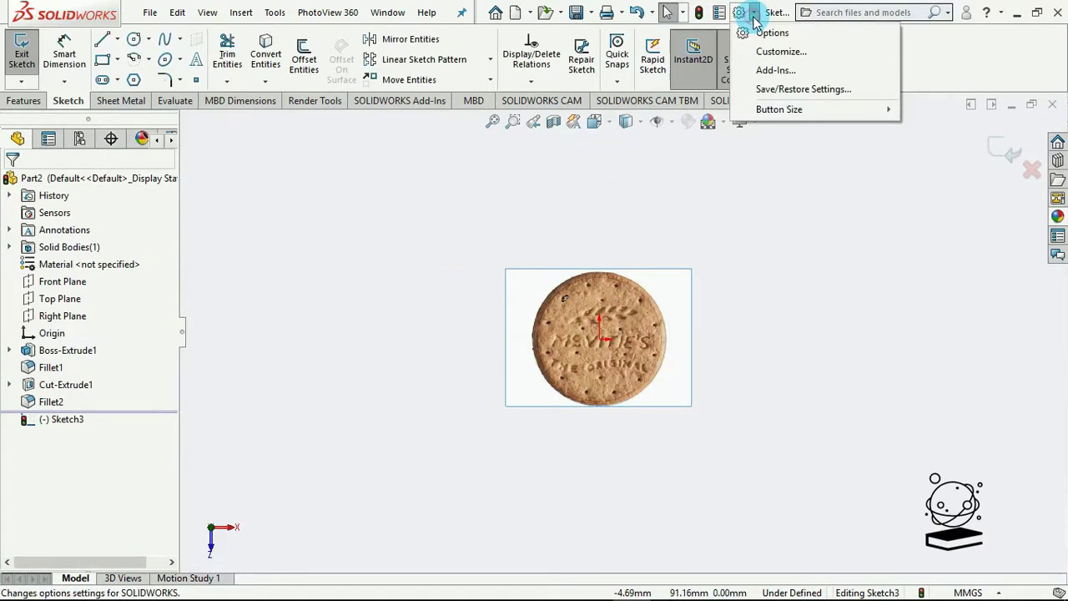
left_click(772, 71)
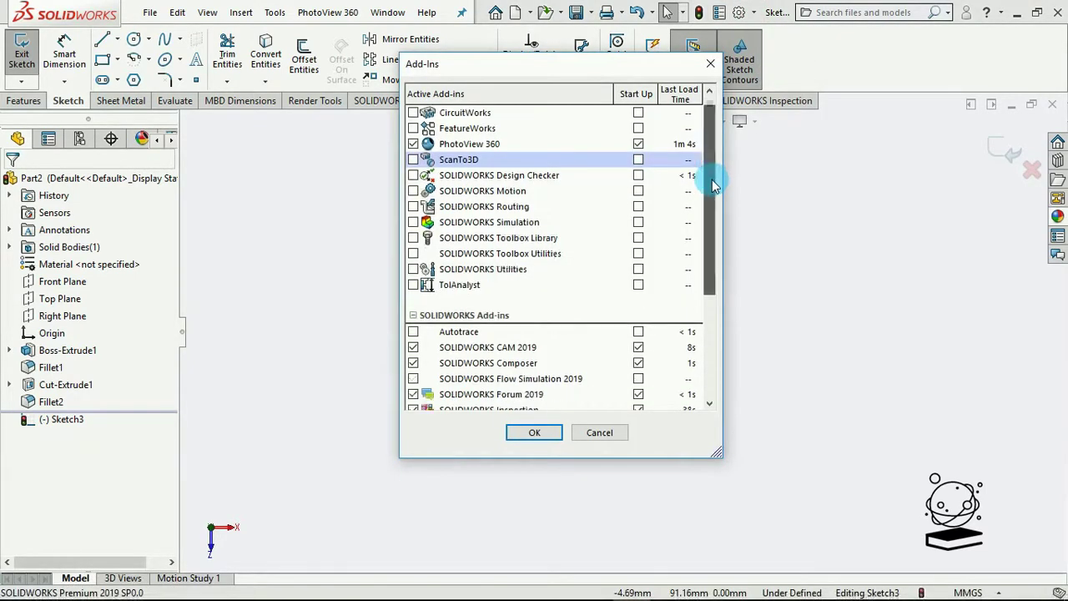
left_click_drag(714, 185, 706, 231)
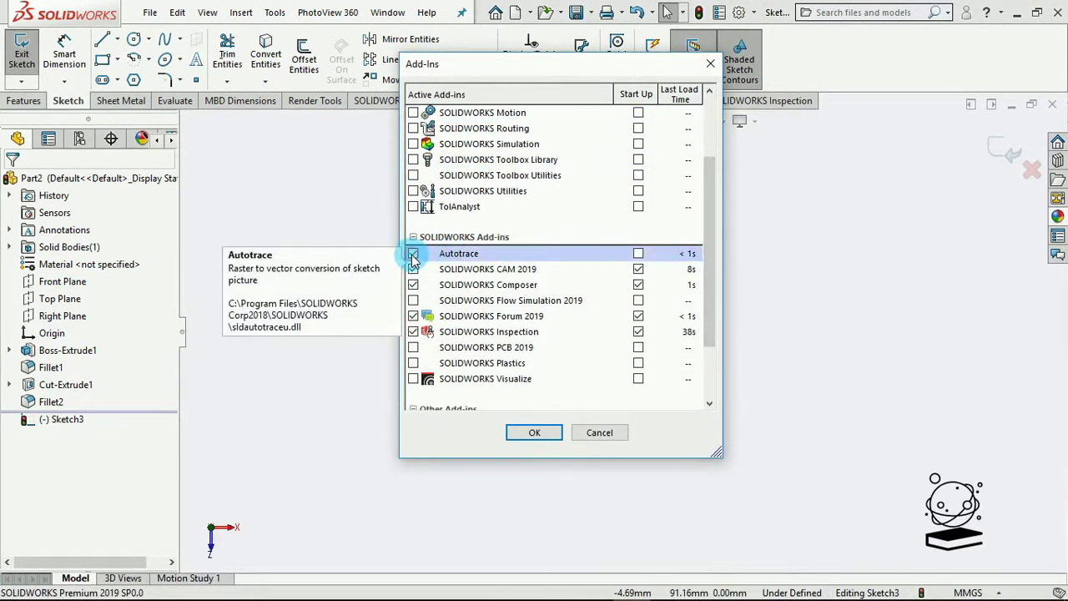
left_click(534, 432)
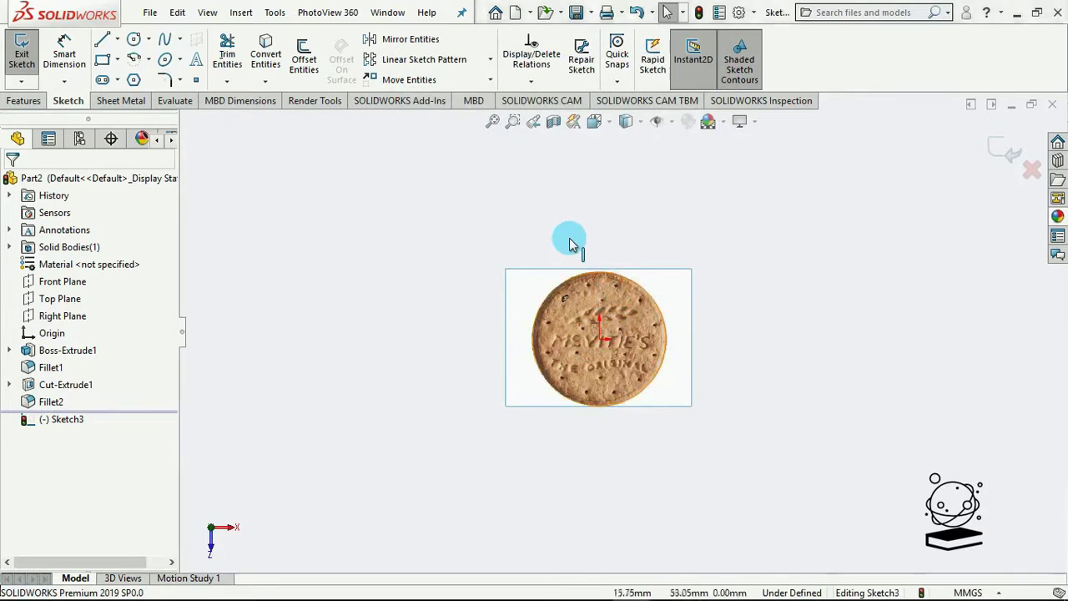
left_click(665, 283)
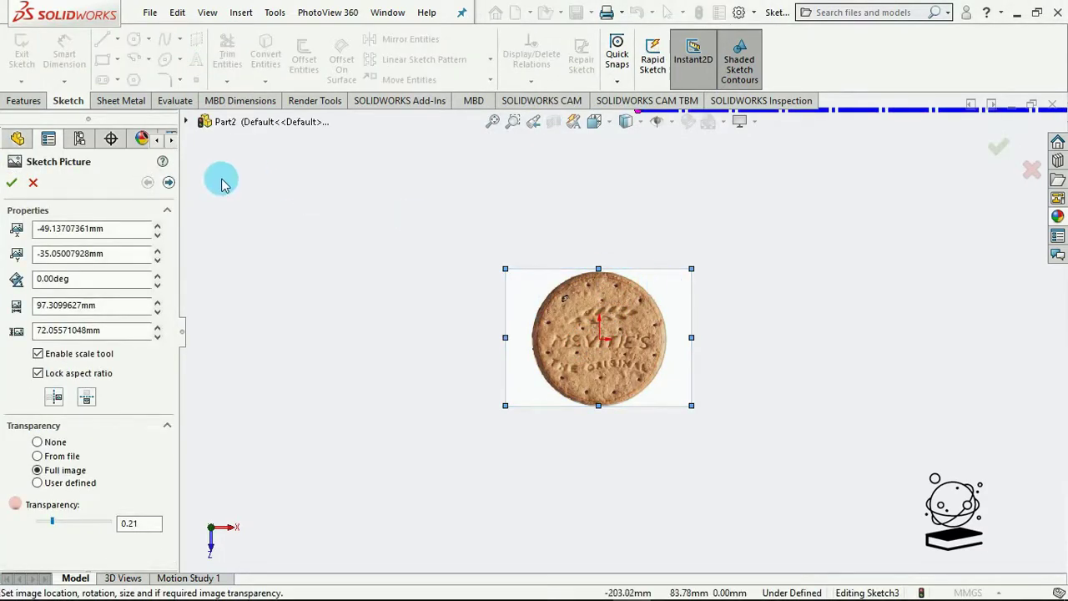
left_click(168, 182)
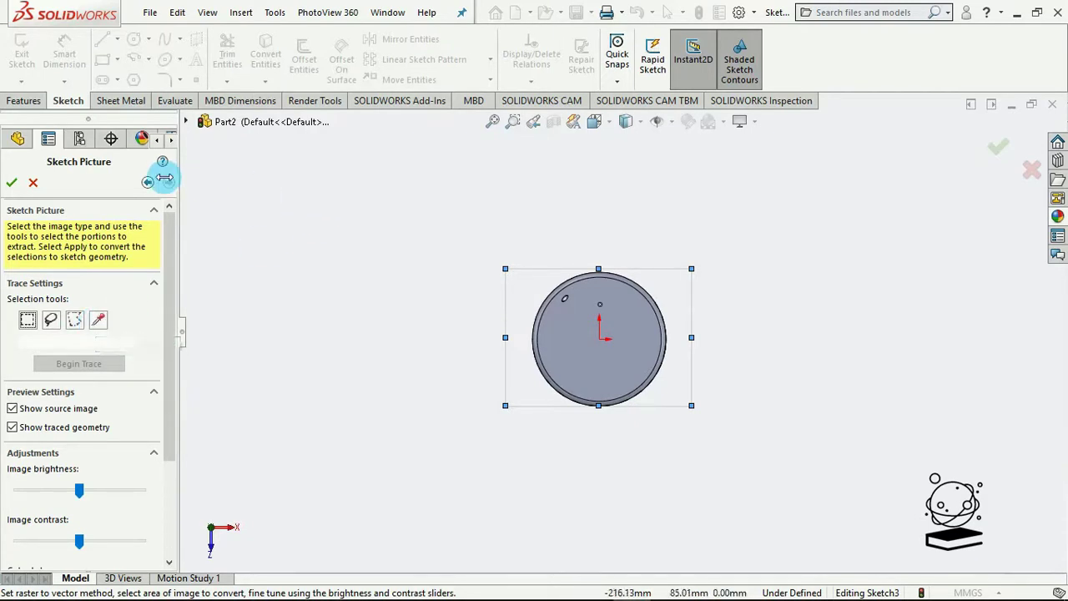
left_click(35, 182)
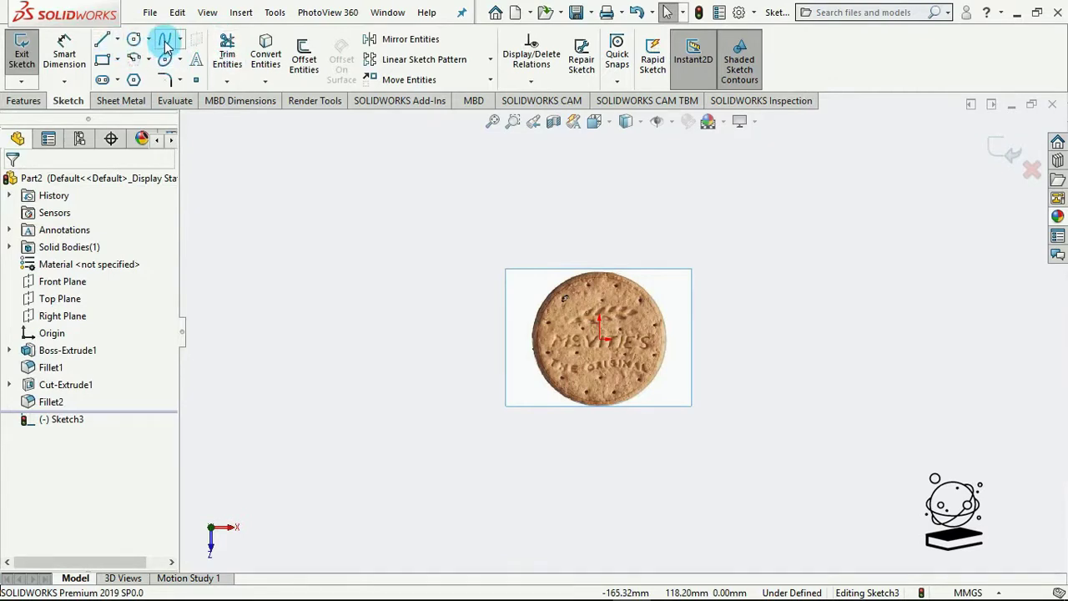
Trace the upper edge of the leftmost leaf imprint on the biscuit picture with a three-point spline.
left_click(166, 48)
scroll(621, 300, "down", 5)
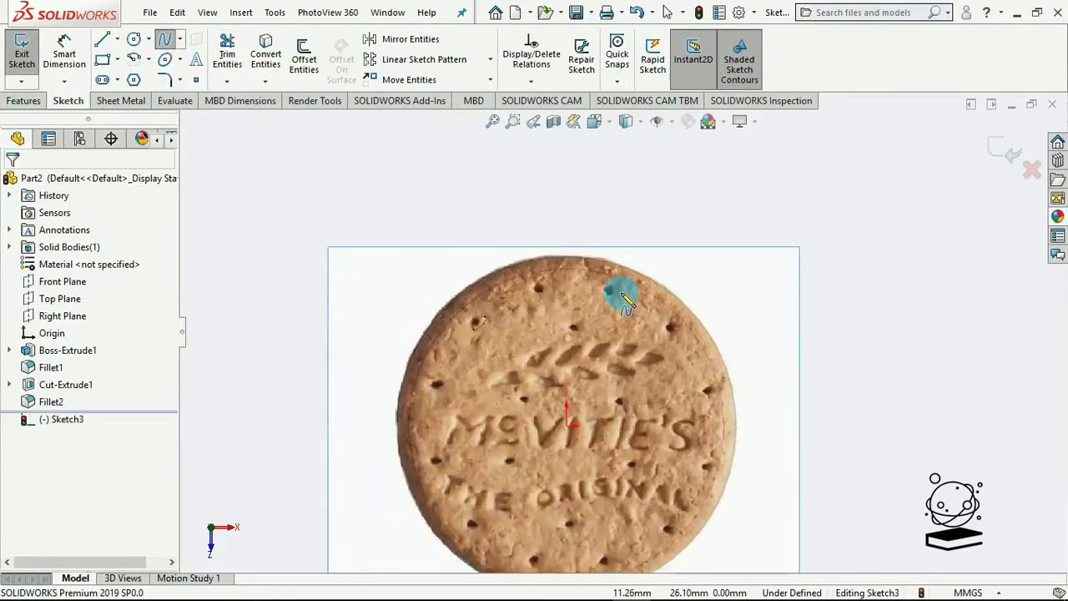
scroll(509, 386, "down", 4)
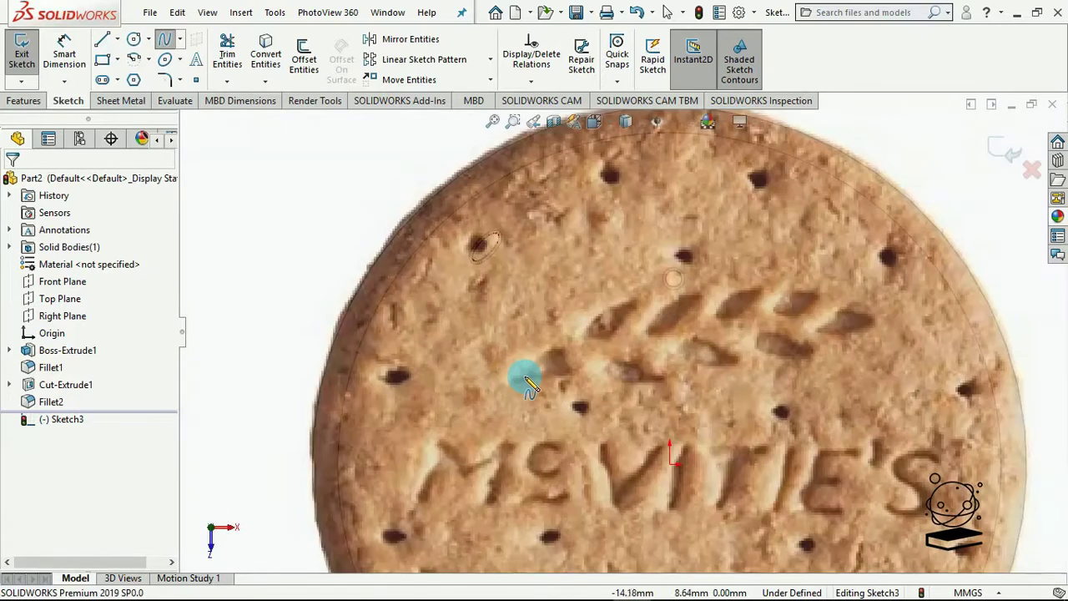
left_click(515, 384)
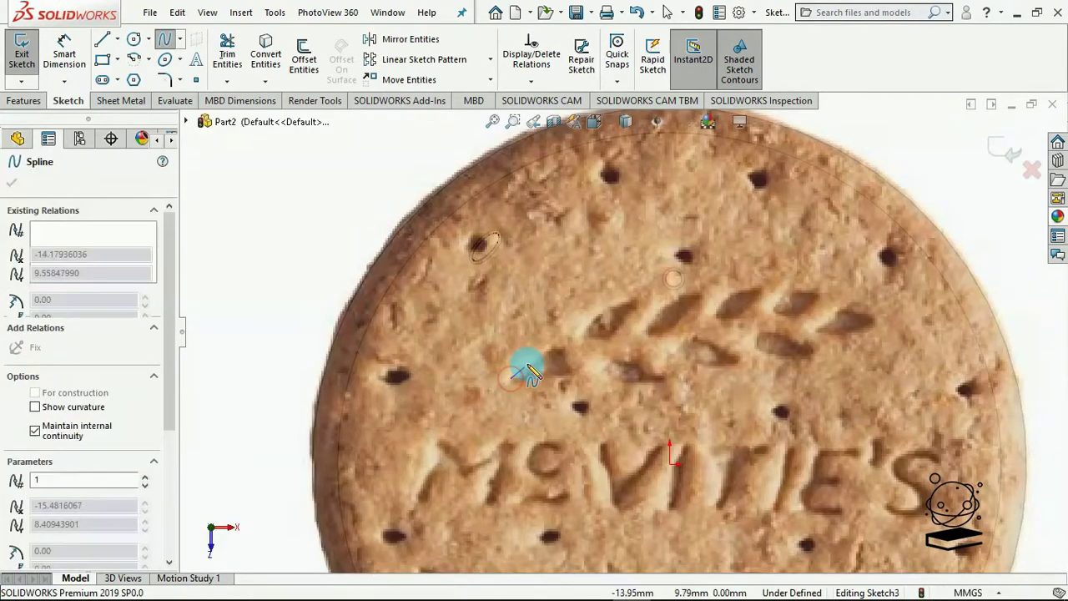
left_click(549, 353)
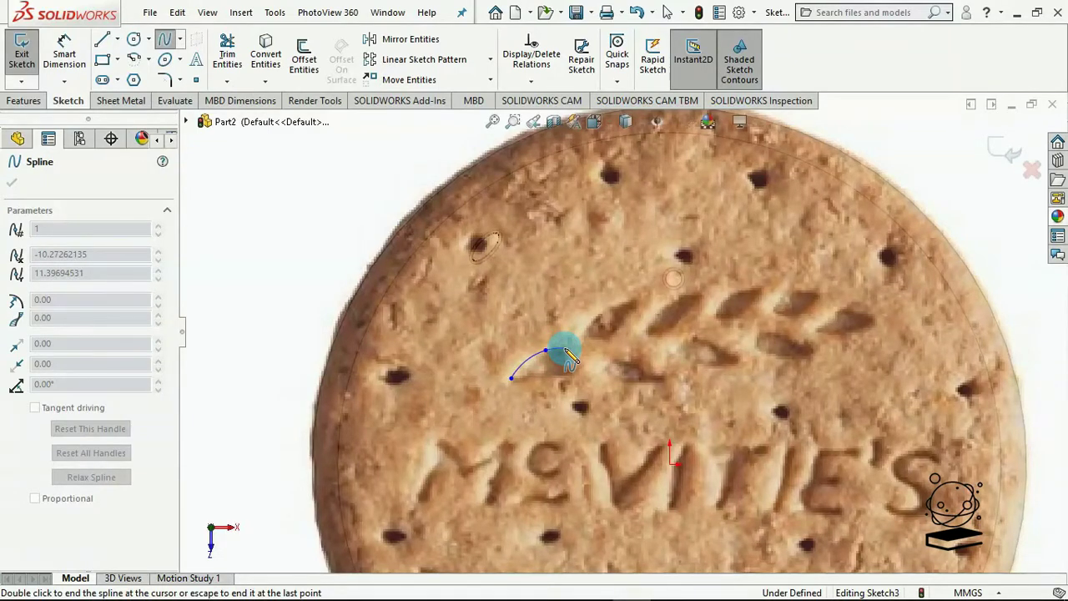
right_click(566, 352)
left_click(579, 357)
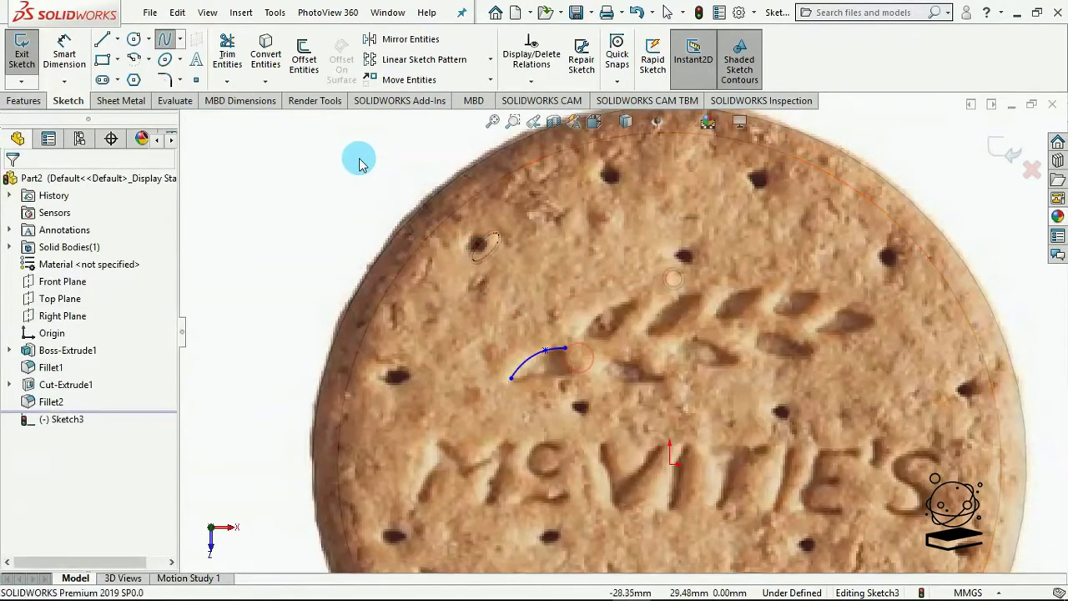
key("space")
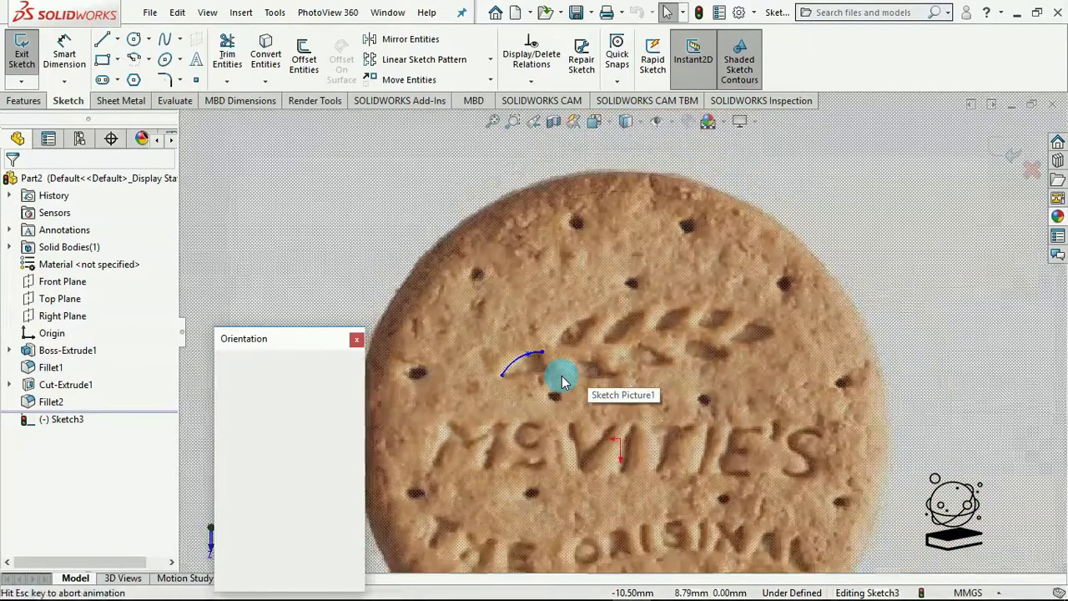
key("Escape")
Close the leftmost leaf outline with one spline down its right edge and another along its lower edge.
left_click(164, 40)
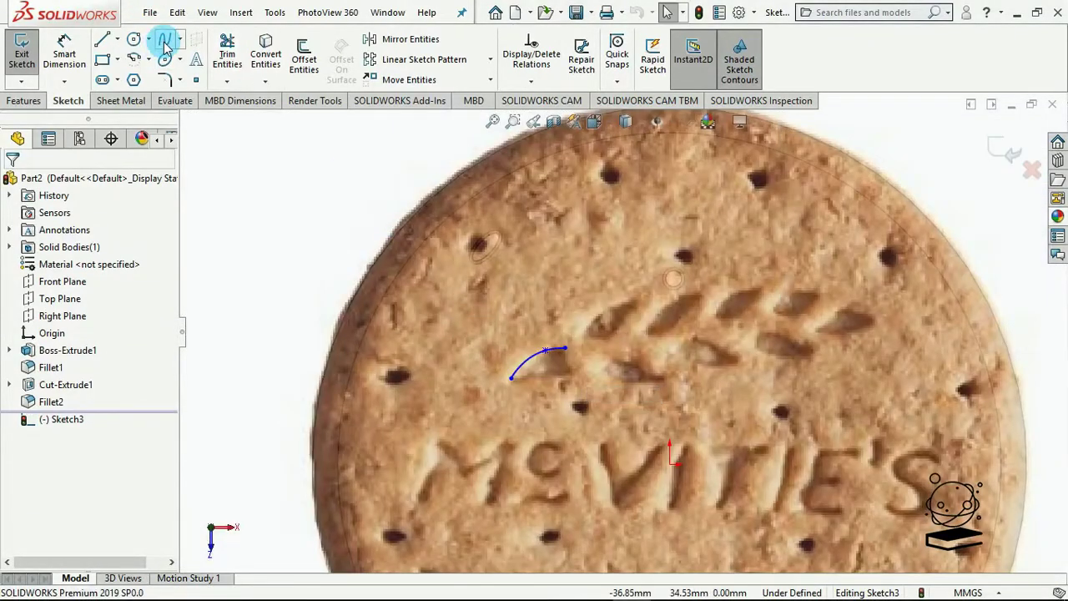
left_click(561, 357)
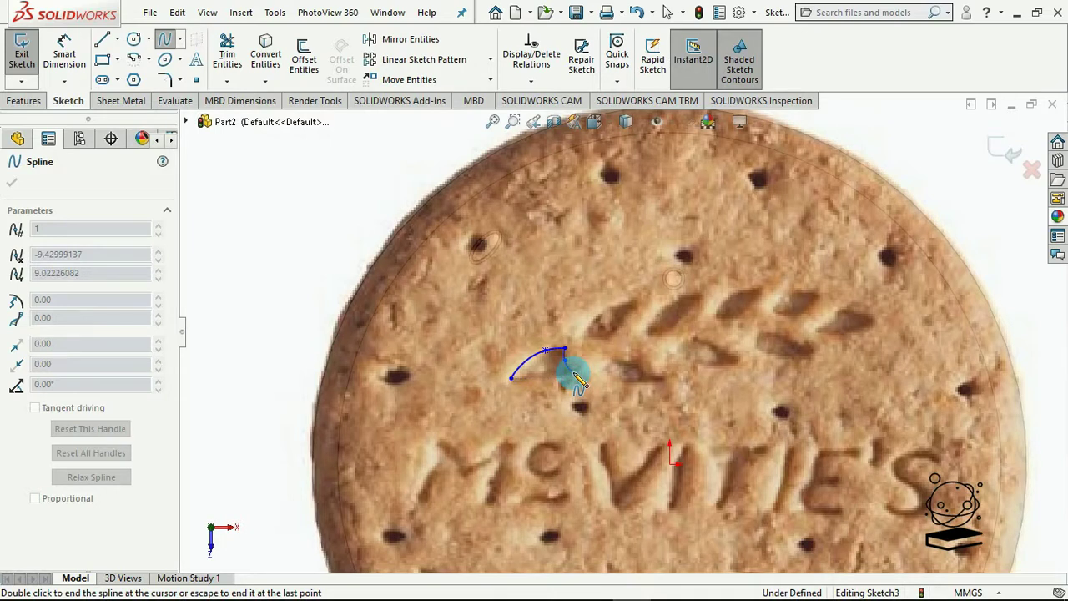
right_click(576, 374)
left_click(588, 382)
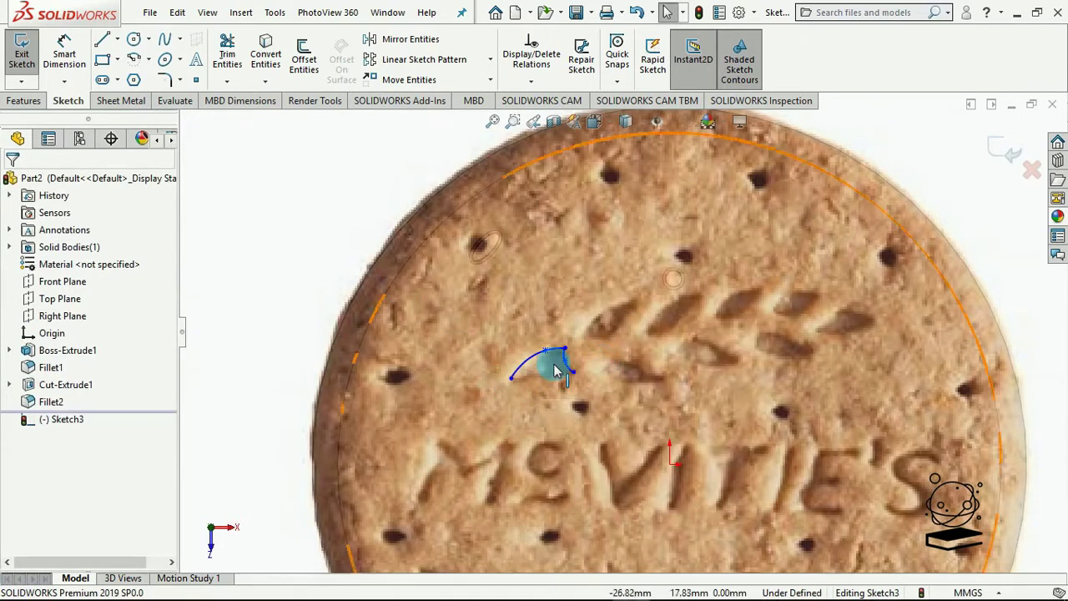
left_click(512, 378)
left_click(539, 372)
left_click(573, 372)
right_click(574, 373)
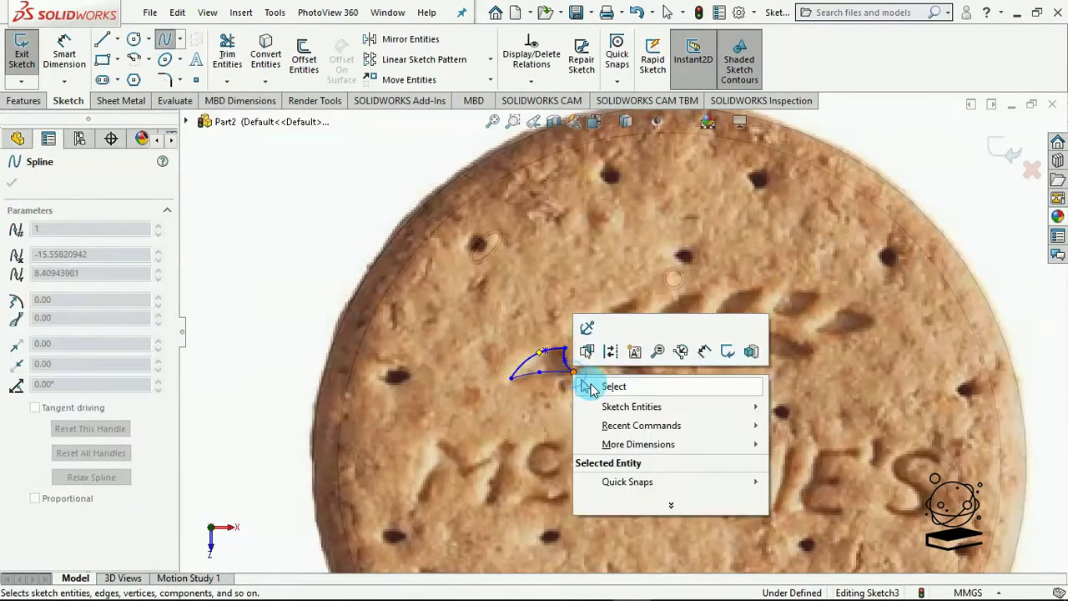
left_click(589, 384)
Trace the lower edge of the second upper-row leaf with a short three-point spline.
left_click(164, 39)
left_click(579, 339)
left_click(595, 336)
double_click(610, 340)
Outline the third upper-row leaf with two splines, one along its lower-right side and one along its upper-left side.
left_click(643, 333)
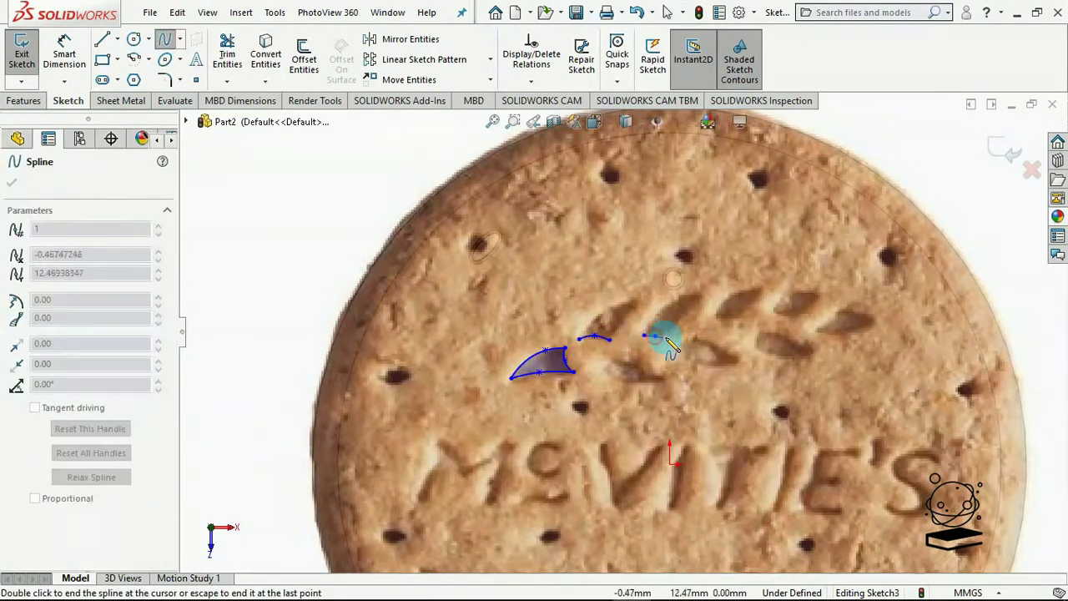
double_click(706, 296)
key("Return")
left_click(644, 336)
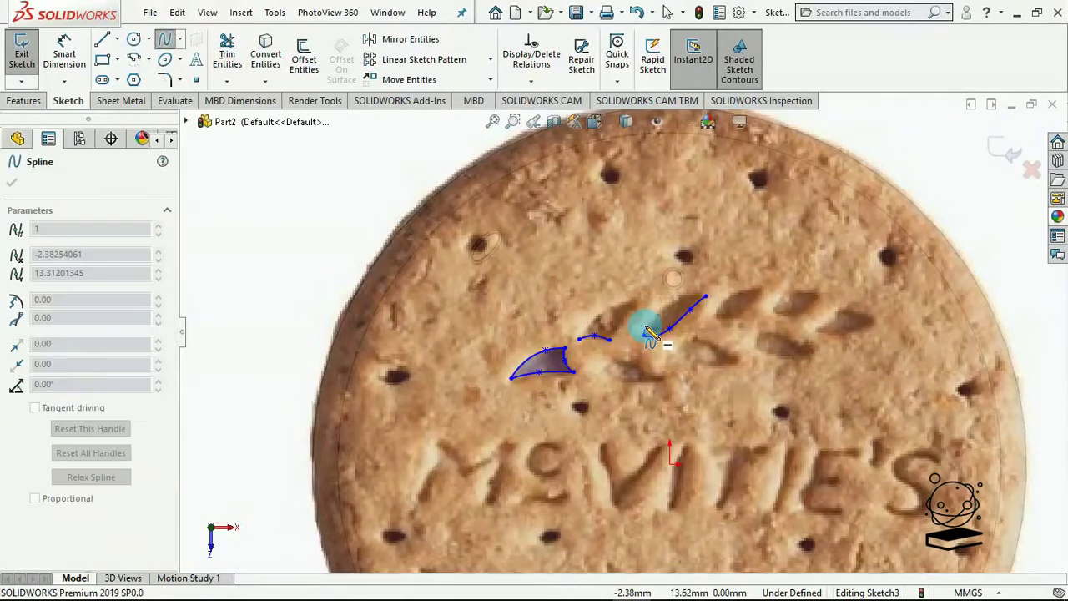
left_click(644, 328)
left_click(655, 315)
left_click(679, 296)
double_click(706, 296)
Trace the lower edge and the upper-left edge of the fourth upper-row leaf with two splines.
left_click(168, 36)
left_click(716, 314)
left_click(726, 317)
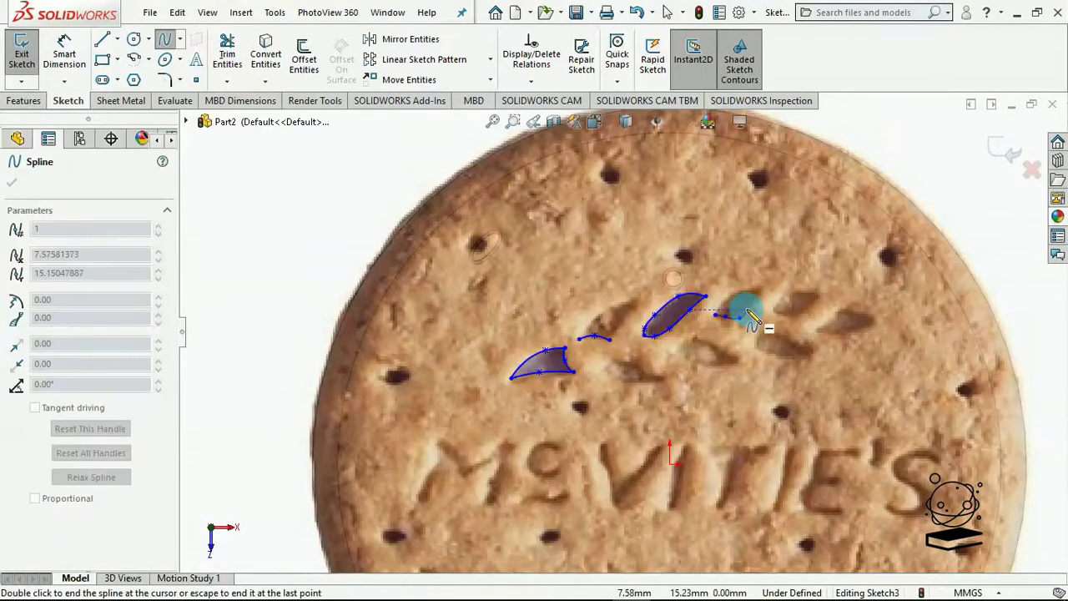
double_click(740, 318)
left_click(167, 38)
left_click(716, 314)
left_click(726, 296)
double_click(761, 290)
right_click(779, 303)
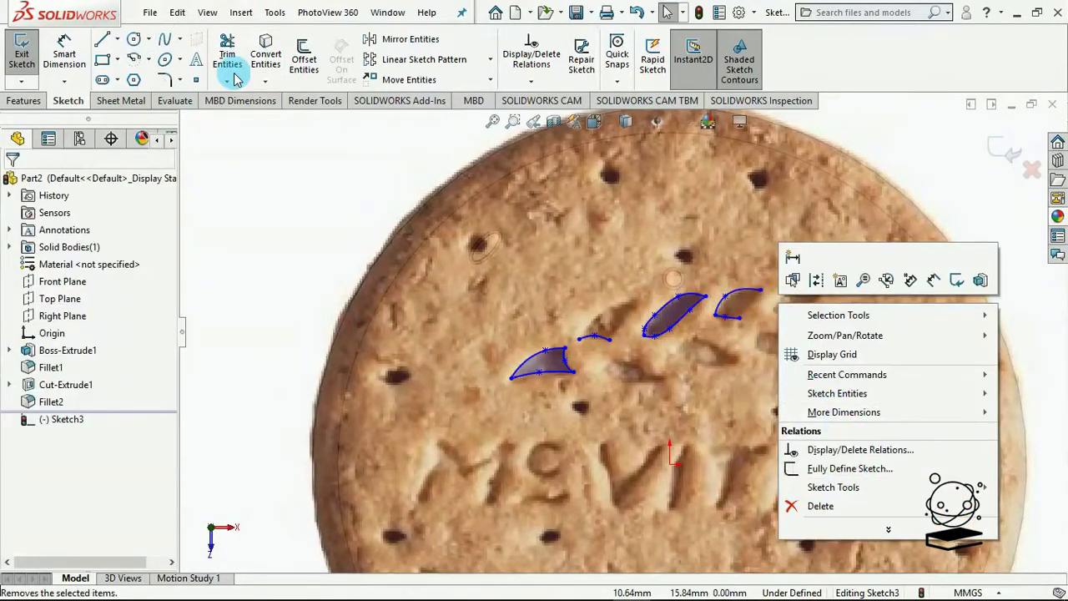
Trace the lower edge of the fifth upper-row leaf with a spline ending at its upper-right tip.
left_click(167, 39)
left_click(773, 310)
left_click(799, 318)
left_click(812, 306)
double_click(822, 296)
right_click(821, 295)
left_click(837, 304)
Insert a spline point in the fifth leaf's lower curve and reshape the curve to follow the imprint.
right_click(788, 319)
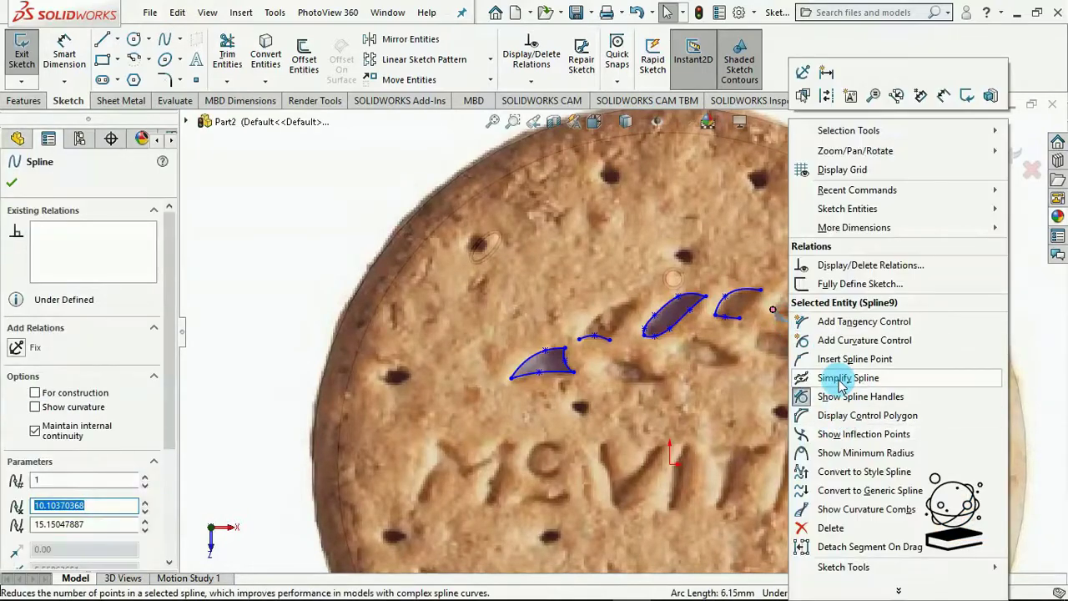
left_click(840, 360)
scroll(828, 319, "down", 4)
left_click(740, 324)
left_click_drag(740, 323, 772, 312)
scroll(772, 314, "up", 4)
Close the second upper-row leaf with splines along its upper and right edges, joining them at the tip.
left_click(166, 38)
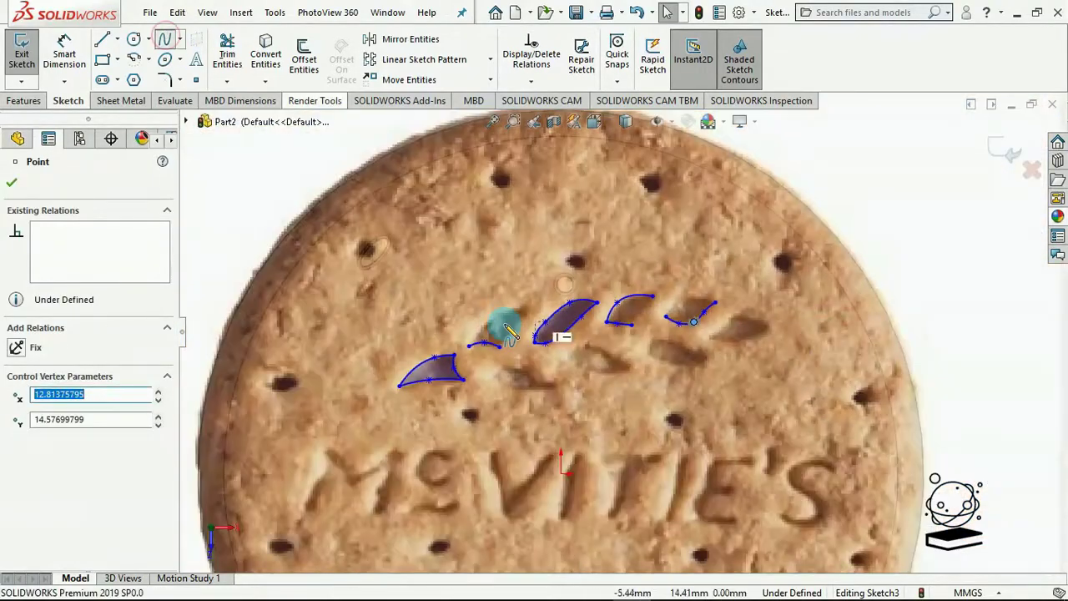
left_click(473, 340)
left_click(489, 316)
scroll(529, 309, "down", 3)
left_click(545, 311)
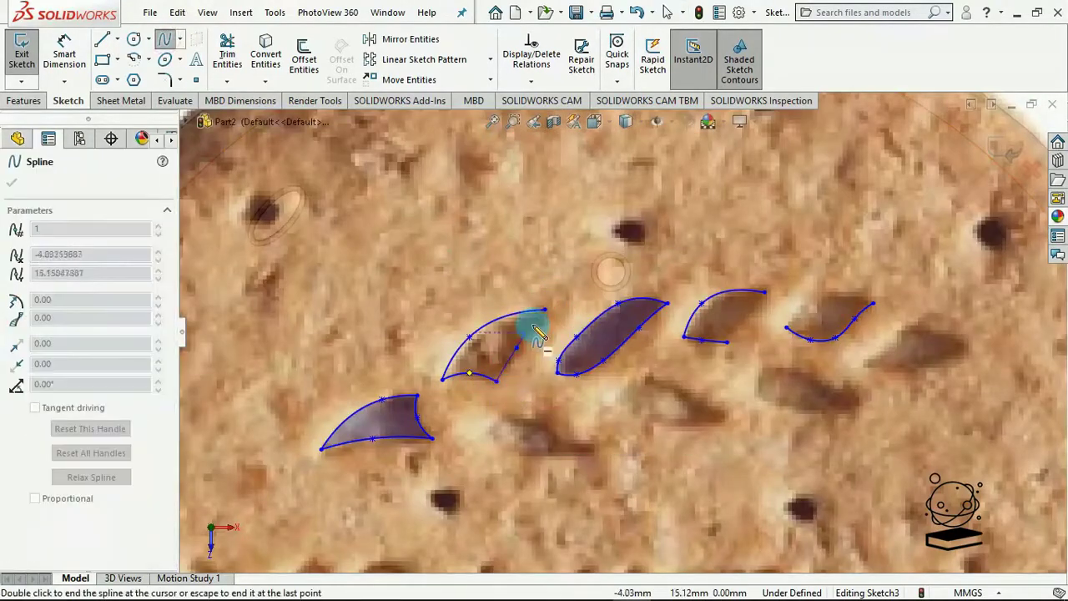
right_click(554, 308)
left_click(577, 321)
left_click_drag(545, 311, 559, 310)
Close the fourth upper-row leaf with a right-edge spline and the fifth leaf with an upper-edge spline.
left_click(166, 38)
left_click(727, 342)
left_click(744, 327)
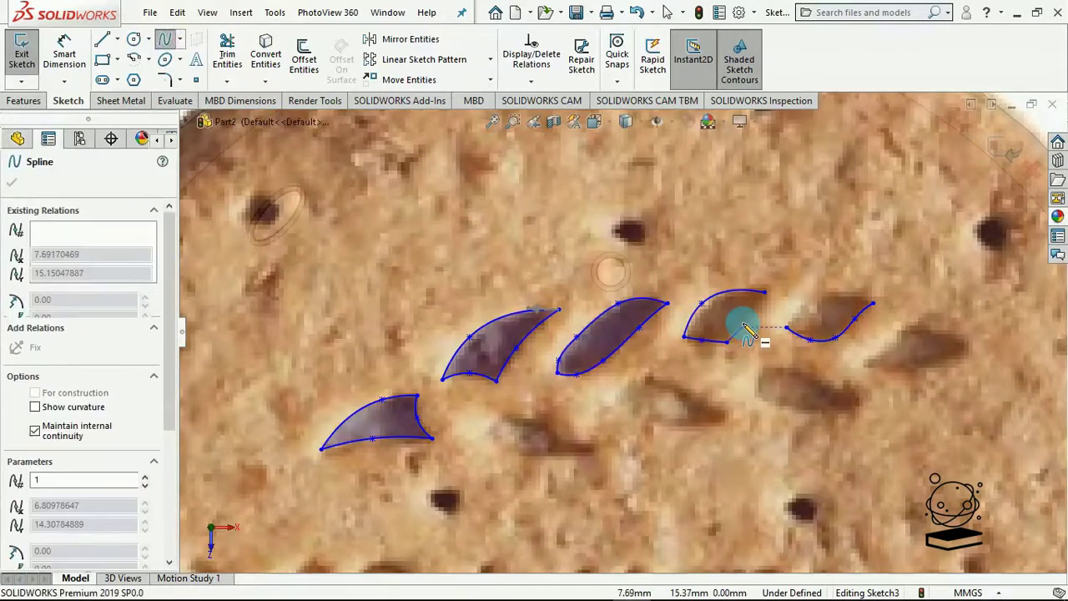
left_click(765, 292)
right_click(767, 293)
left_click(808, 305)
scroll(615, 409, "up", 5)
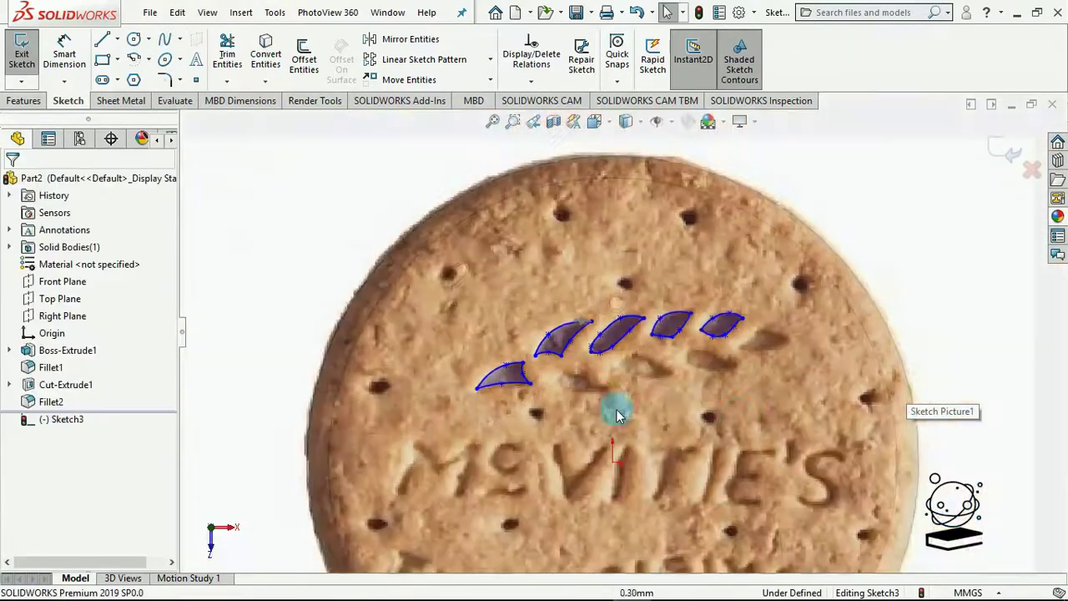
Outline the first lower-row leaf with two splines along its lower and upper edges, meeting at both ends.
scroll(538, 363, "down", 4)
left_click(537, 352)
left_click(582, 374)
double_click(608, 371)
left_click(581, 374)
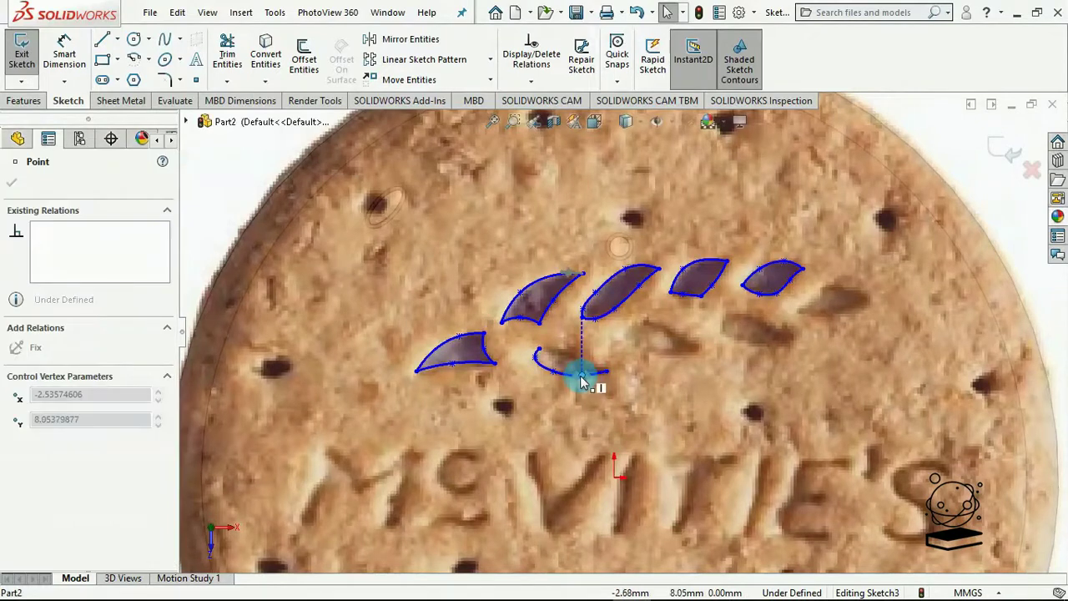
left_click(166, 42)
left_click(539, 348)
left_click(607, 371)
right_click(609, 369)
left_click(625, 381)
Trace the rounded left end and the lower edge of the second lower-row leaf with two splines.
left_click(165, 41)
left_click(625, 333)
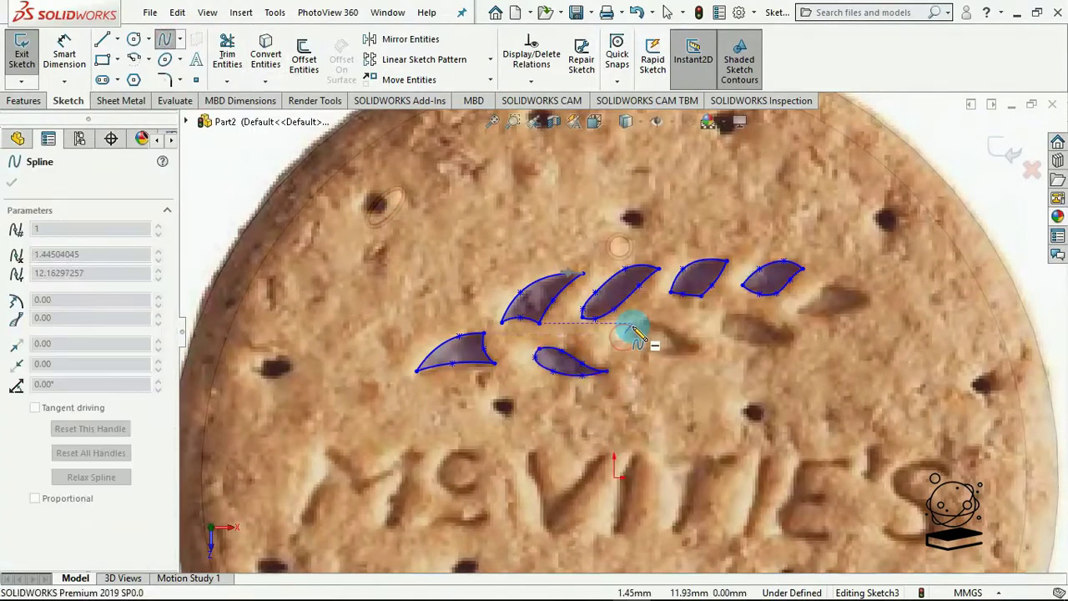
double_click(647, 319)
left_click(163, 43)
left_click(625, 333)
left_click(646, 351)
left_click(683, 351)
double_click(700, 350)
Close the second lower-row leaf with an upper-edge spline and move its middle point to fit the imprint.
left_click(647, 319)
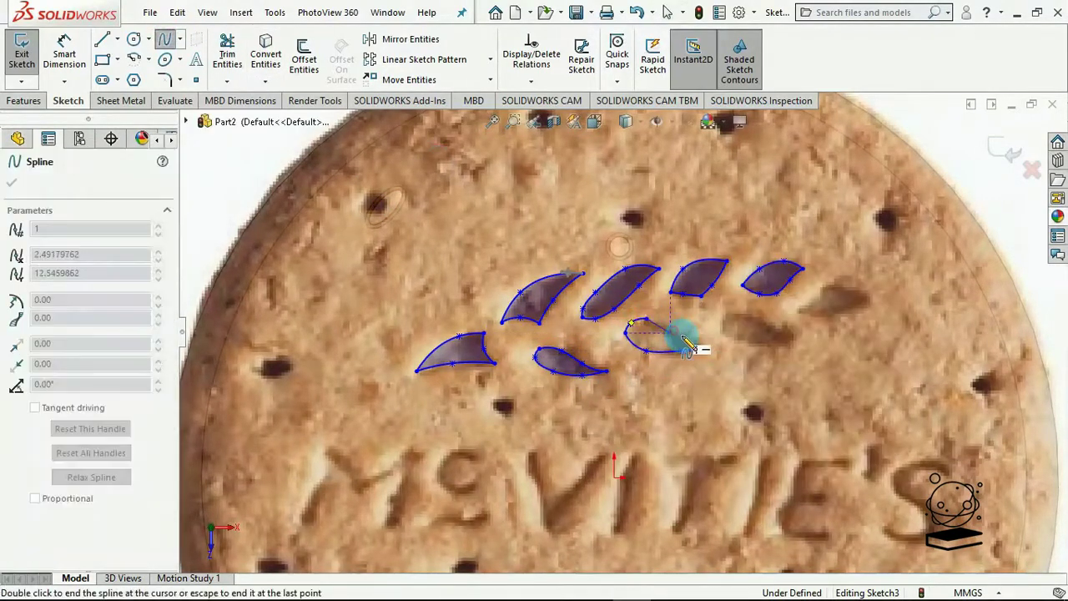
double_click(701, 350)
left_click(672, 334)
scroll(679, 337, "down", 4)
left_click(666, 337)
left_click_drag(648, 333, 648, 324)
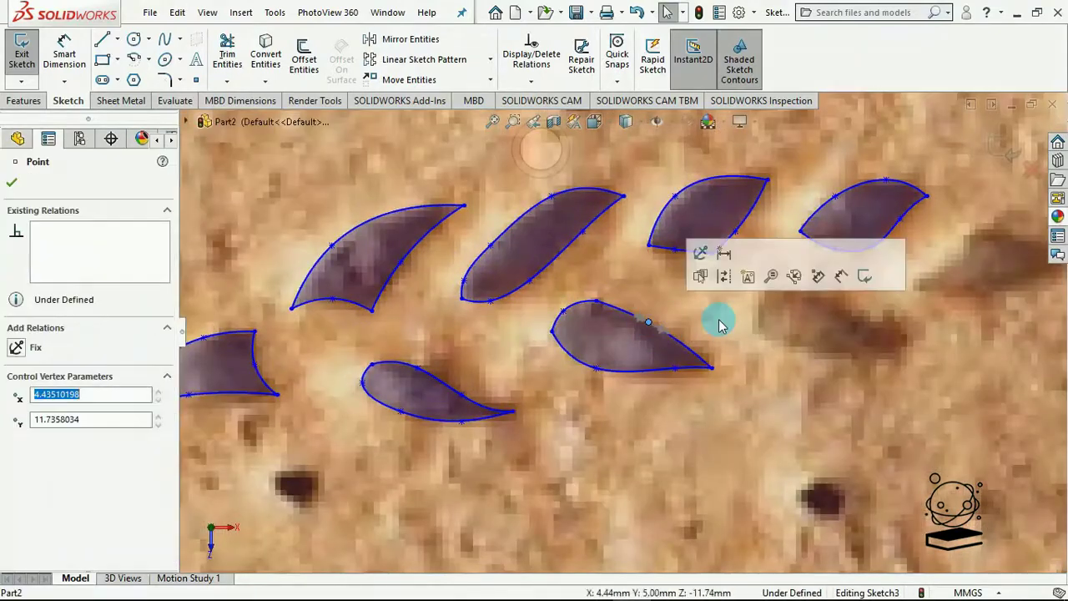
Trace the rounded left end of the third lower-row leaf with a three-point spline.
scroll(709, 324, "up", 4)
left_click(164, 41)
scroll(651, 341, "down", 2)
left_click(635, 331)
left_click(634, 316)
left_click(654, 307)
right_click(654, 307)
left_click(166, 40)
left_click(634, 331)
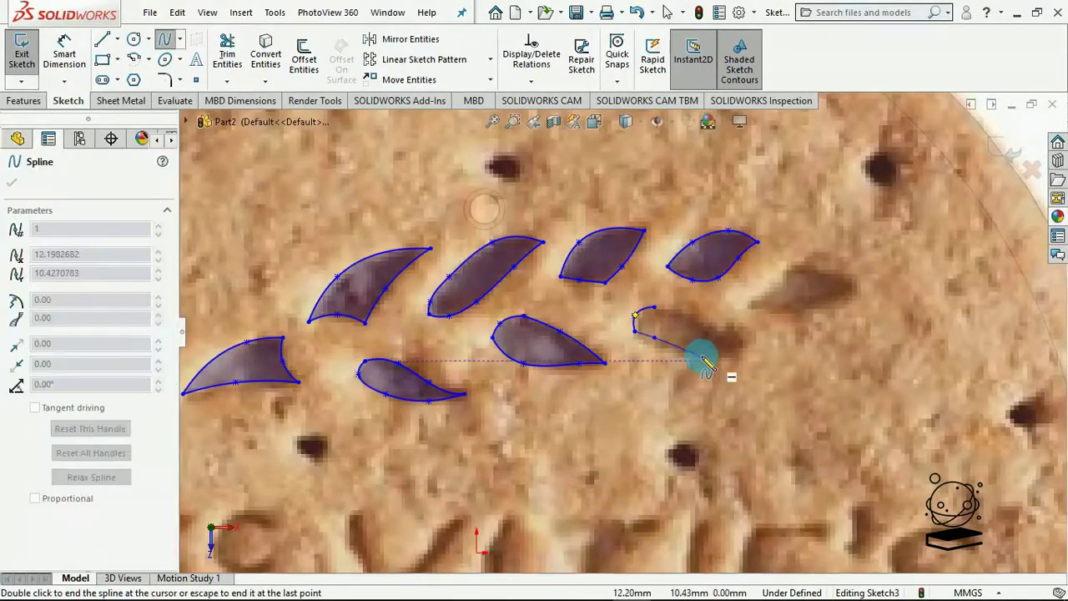
key("Escape")
Close the third lower-row leaf with one spline along its lower edge and one along its upper edge.
left_click(166, 40)
left_click(634, 332)
left_click(654, 348)
left_click(691, 353)
left_click(747, 337)
right_click(746, 337)
left_click(761, 353)
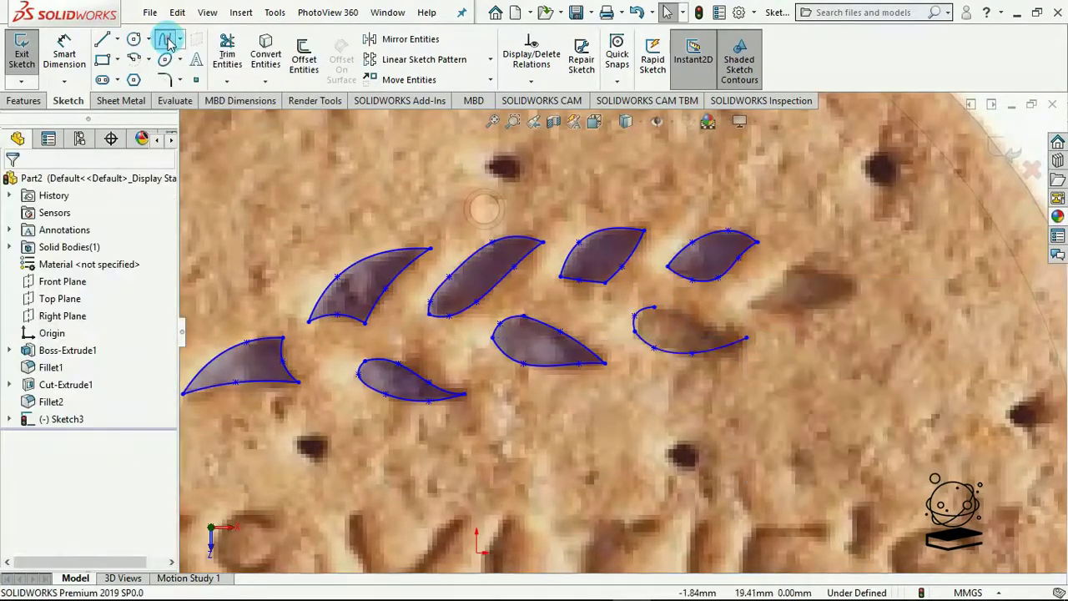
left_click(167, 40)
left_click(654, 307)
left_click(728, 338)
left_click(746, 337)
Try a spline along the upper-left edge of the rightmost leaf and delete it.
left_click(165, 40)
left_click(746, 307)
left_click(769, 294)
left_click(800, 258)
right_click(799, 258)
left_click(166, 40)
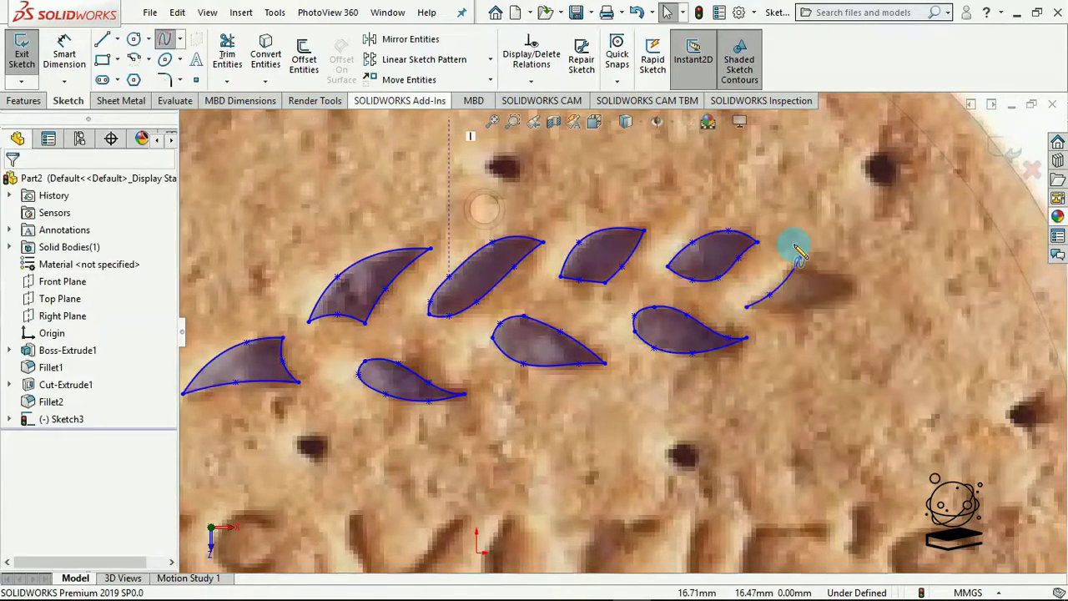
key("Escape")
left_click(786, 280)
key("Delete")
Trace the rightmost leaf with one spline along its upper edge and one along its lower edge.
left_click(165, 41)
left_click(747, 307)
left_click(771, 288)
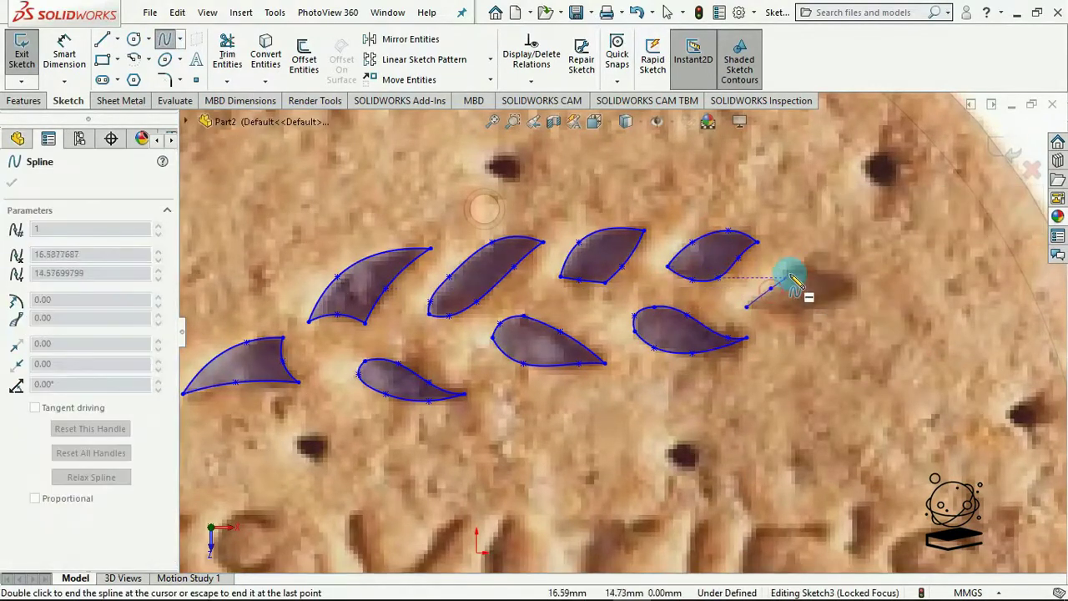
left_click(856, 280)
right_click(856, 280)
left_click(165, 40)
left_click(747, 307)
left_click(780, 314)
left_click(826, 305)
left_click(855, 282)
key("Escape")
Outline the left leg of the letter M with four connected lines forming a narrow slanted bar.
scroll(778, 364, "up", 2)
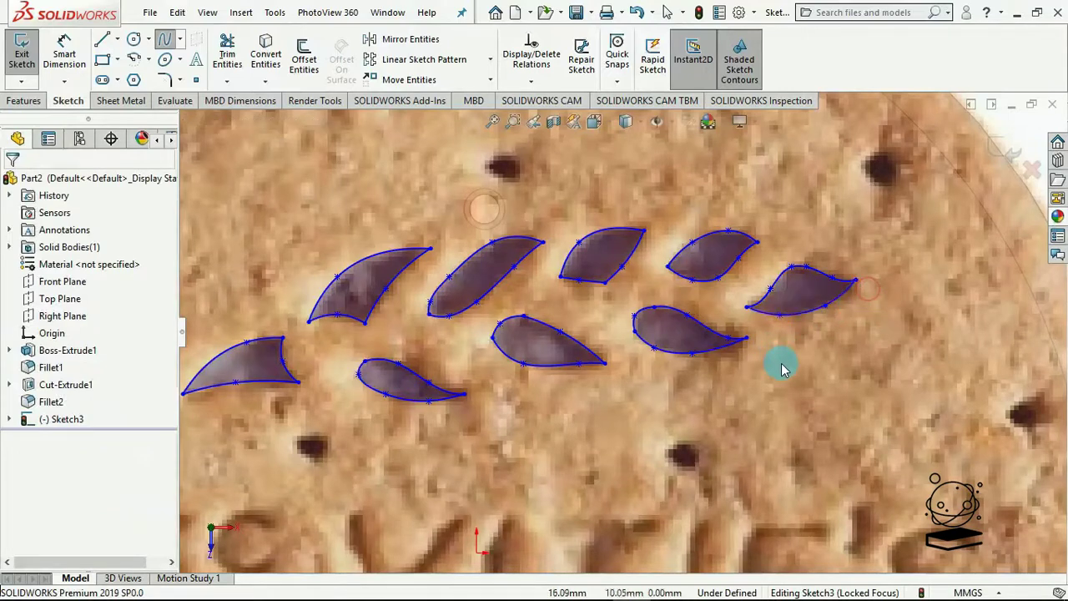
scroll(772, 362, "down", 2)
scroll(772, 363, "up", 3)
scroll(774, 368, "down", 1)
scroll(774, 372, "down", 2)
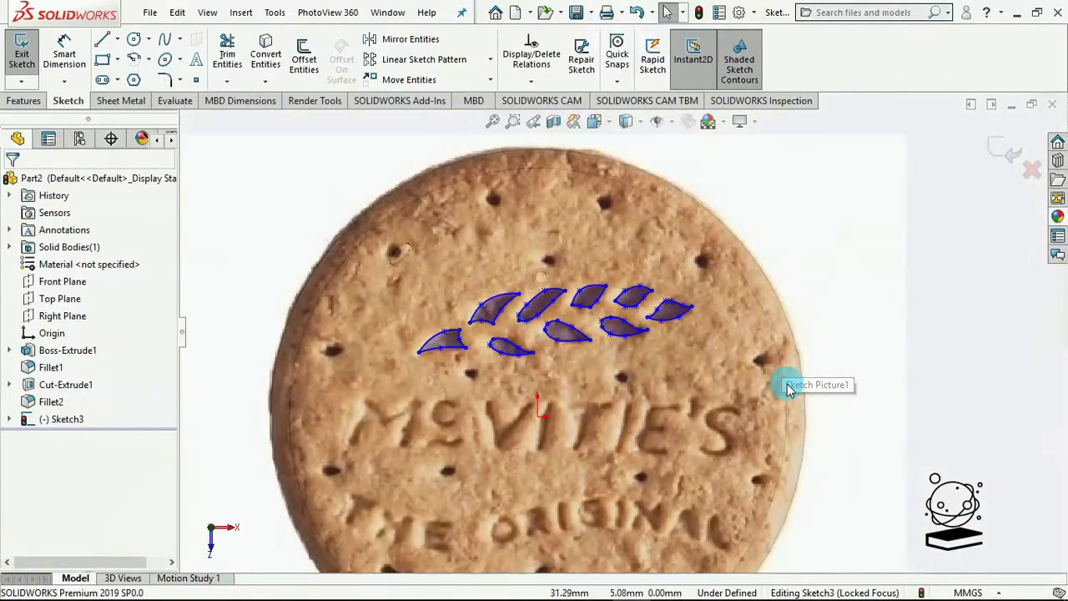
scroll(584, 400, "down", 1)
scroll(440, 488, "up", 1)
scroll(440, 487, "down", 1)
left_click(102, 40)
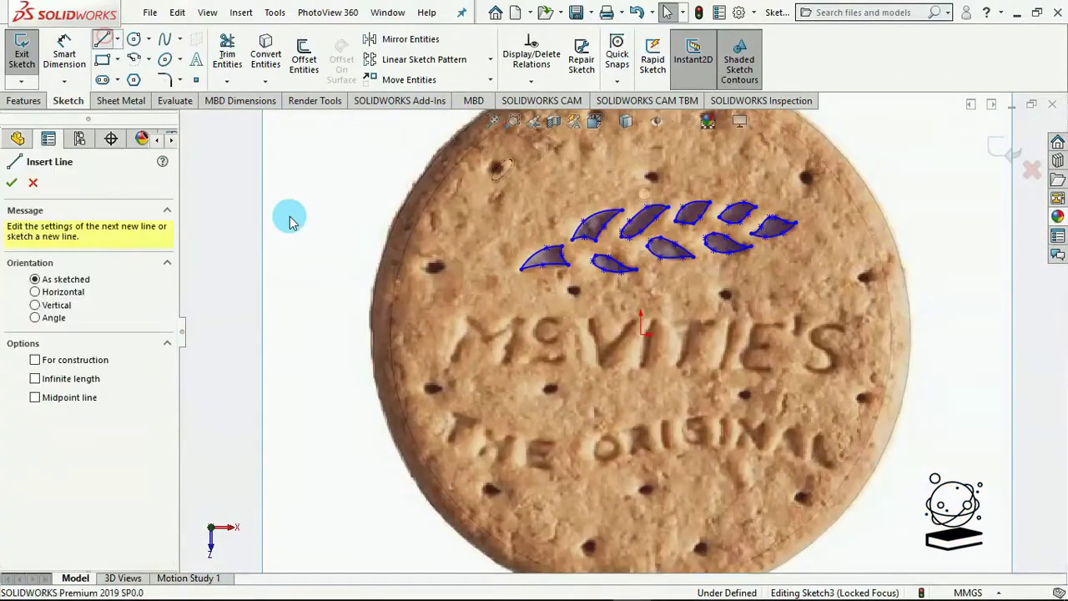
scroll(434, 346, "down", 2)
left_click(469, 353)
scroll(497, 309, "down", 3)
left_click(504, 304)
left_click(484, 396)
Trace the M's first diagonal stroke with a short end line and a three-point spline along each edge.
left_click(512, 276)
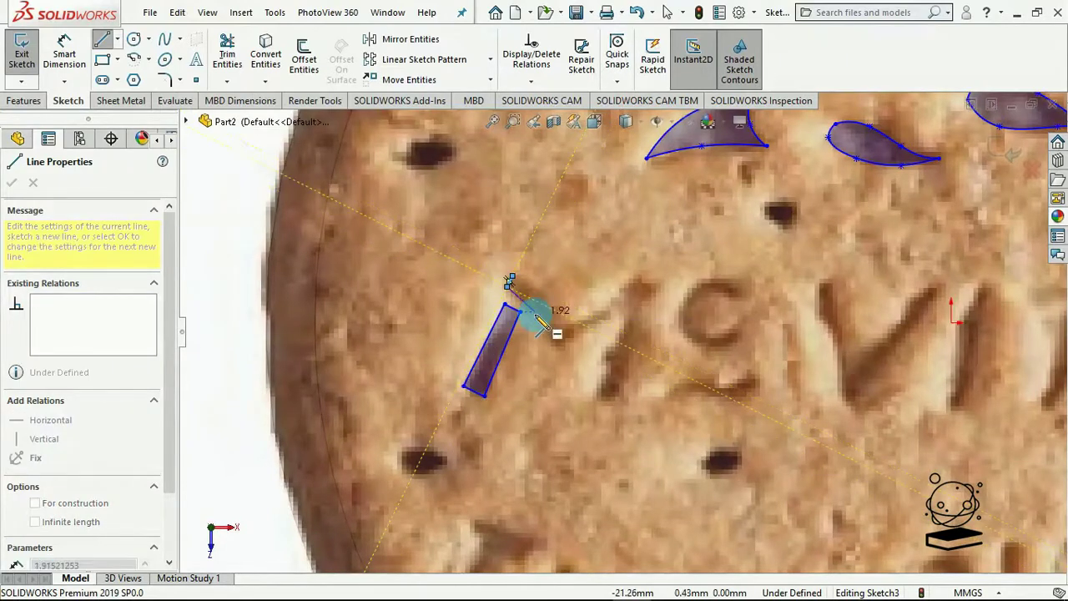
left_click(165, 39)
left_click(508, 286)
left_click(534, 312)
left_click(548, 343)
right_click(548, 342)
left_click(165, 39)
left_click(513, 276)
left_click(543, 295)
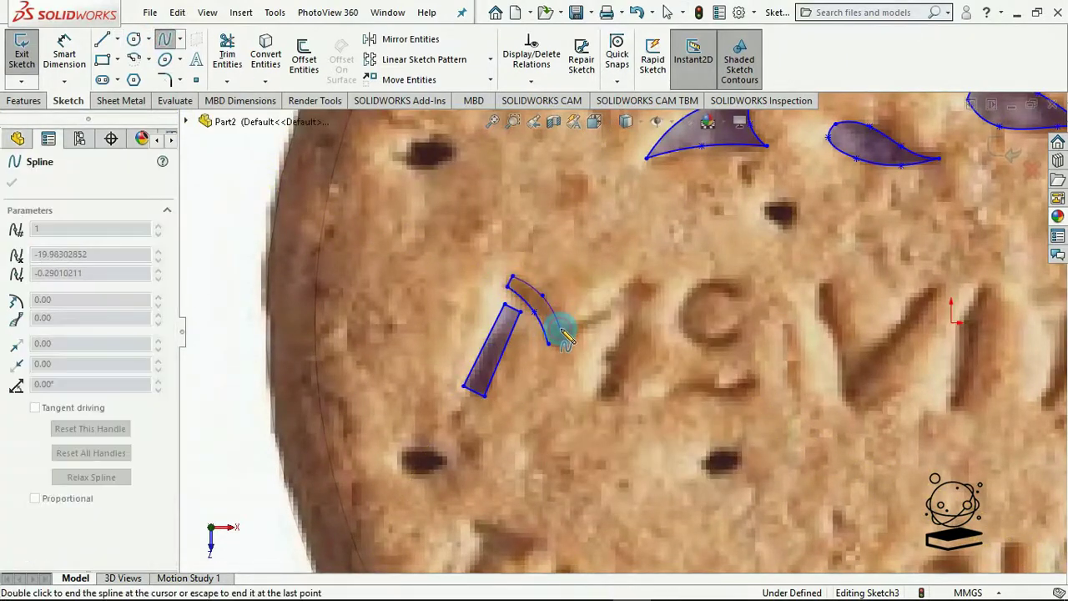
double_click(564, 336)
Outline the M's middle valley and right leg with connected lines, finishing at the leg's upper tip.
key("l")
left_click(600, 396)
left_click(620, 396)
left_click(647, 300)
left_click(656, 281)
left_click(639, 272)
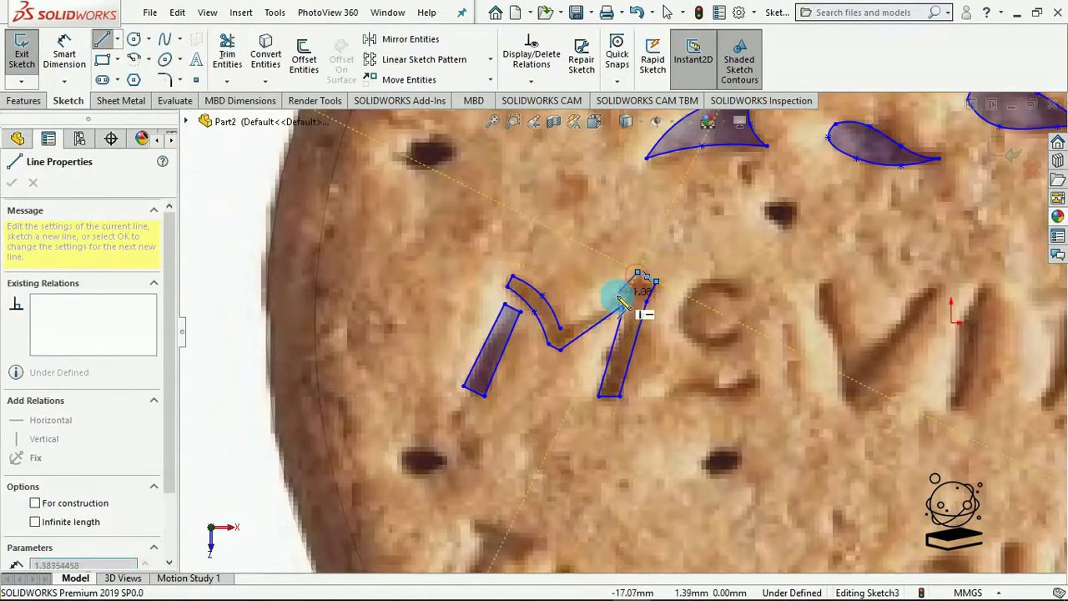
Close the M with a three-point spline along the upper edge of its second diagonal stroke.
left_click(164, 39)
left_click(560, 328)
left_click(600, 304)
left_click(638, 272)
right_click(638, 272)
Draw two concentric circles over the small letter C to match its outer and inner edges.
left_click(667, 282)
scroll(754, 370, "up", 1)
scroll(754, 369, "down", 1)
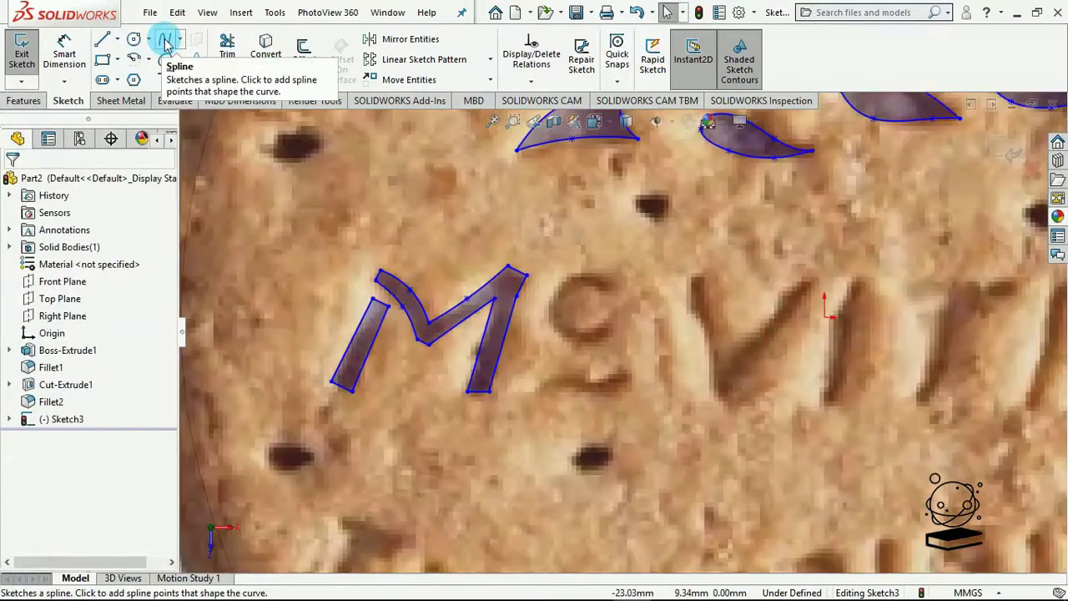
left_click(134, 39)
left_click(583, 307)
left_click(585, 266)
left_click(582, 307)
left_click(584, 280)
Draw a triangle of lines from the circles' centre across the opening of the C.
left_click(102, 40)
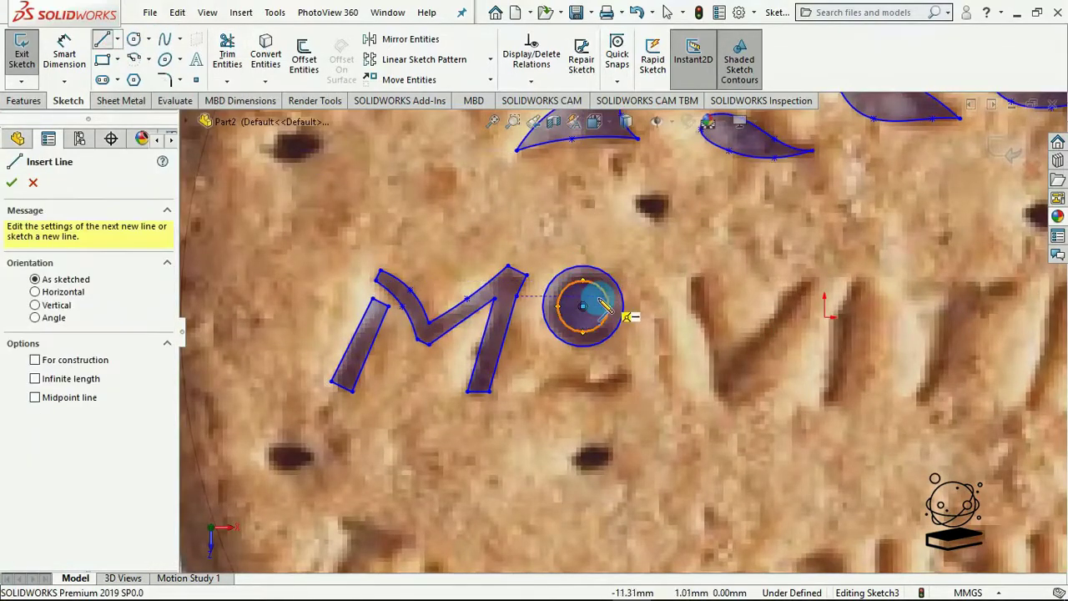
left_click(583, 307)
left_click(628, 281)
left_click(633, 331)
left_click(582, 306)
Trim the arcs and excess lines at the opening so the two circles form a closed letter C.
left_click(227, 54)
left_click(624, 310)
left_click(608, 308)
left_click(596, 313)
left_click(626, 327)
left_click(631, 309)
left_click(623, 284)
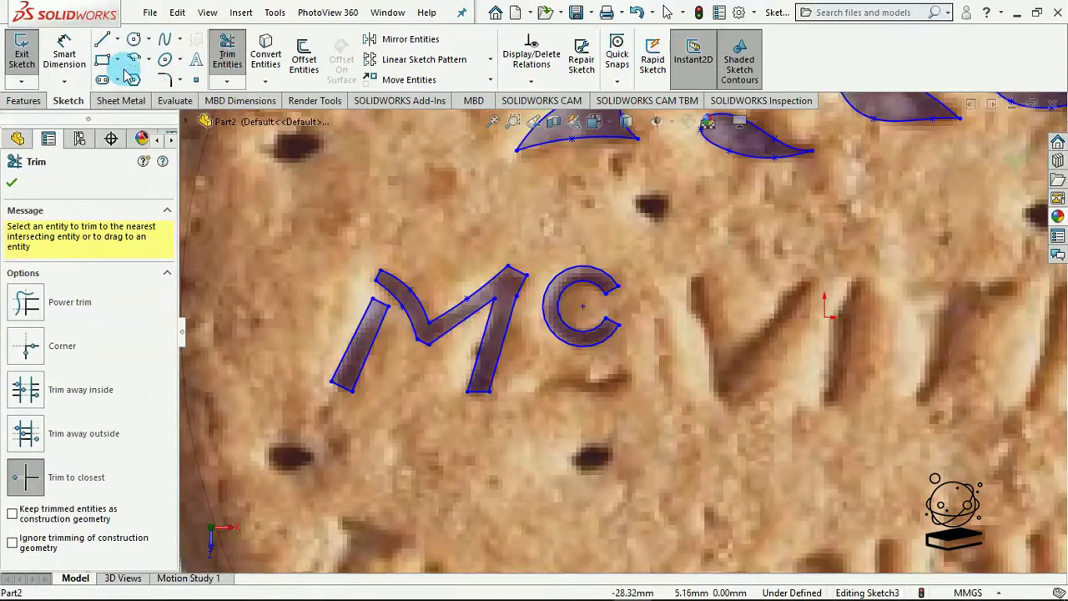
Trace the upper and lower edges of the wavy mark below the C with two splines.
left_click(164, 39)
left_click(527, 391)
double_click(619, 368)
left_click(538, 392)
left_click(552, 382)
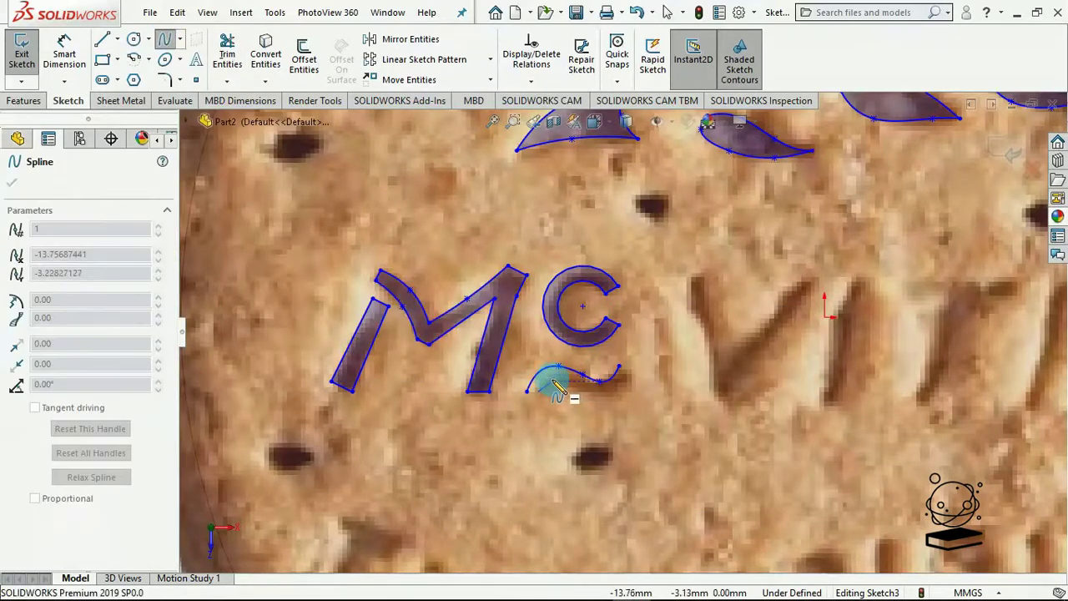
scroll(556, 401, "up", 3)
left_click(572, 385)
left_click(598, 398)
double_click(685, 365)
Close both ends of the wavy mark with short lines between the two splines.
left_click(102, 40)
left_click(504, 384)
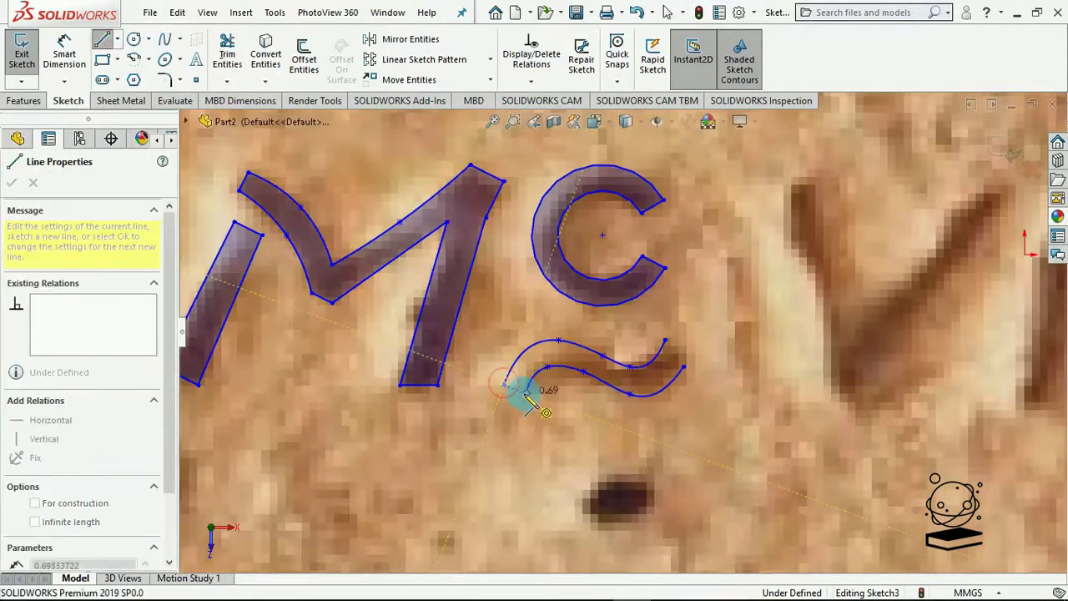
left_click(525, 392)
left_click(665, 340)
left_click(685, 365)
Trace the inner edge of the V's left stroke with a four-point spline.
scroll(732, 389, "down", 5)
left_click(165, 39)
left_click(640, 288)
scroll(648, 299, "up", 3)
left_click(639, 301)
left_click(656, 332)
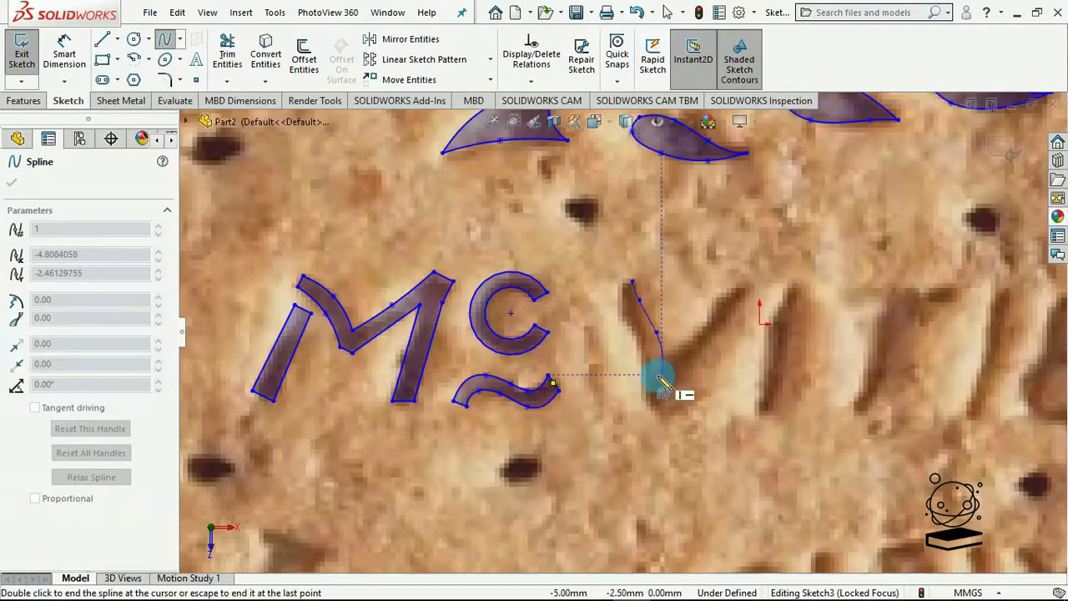
double_click(662, 376)
Add the upper end lines of the V's left stroke and trace its outer edge with a spline.
left_click(102, 39)
left_click(633, 281)
left_click(618, 281)
left_click(164, 39)
left_click(617, 313)
left_click(639, 346)
double_click(640, 400)
Close the V by outlining its right arm and lower tip with connected lines.
left_click(101, 39)
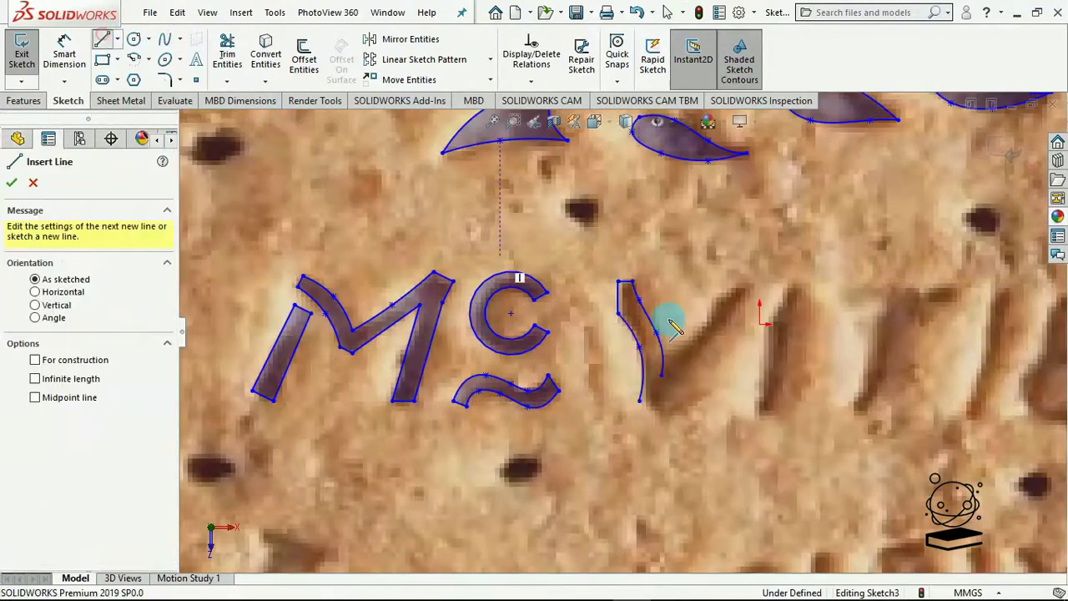
left_click(661, 375)
left_click(735, 281)
left_click(750, 292)
left_click(660, 409)
left_click(640, 400)
Trace the top end and right edge of the first letter I with a spline.
scroll(534, 250, "down", 2)
left_click(164, 39)
left_click(694, 282)
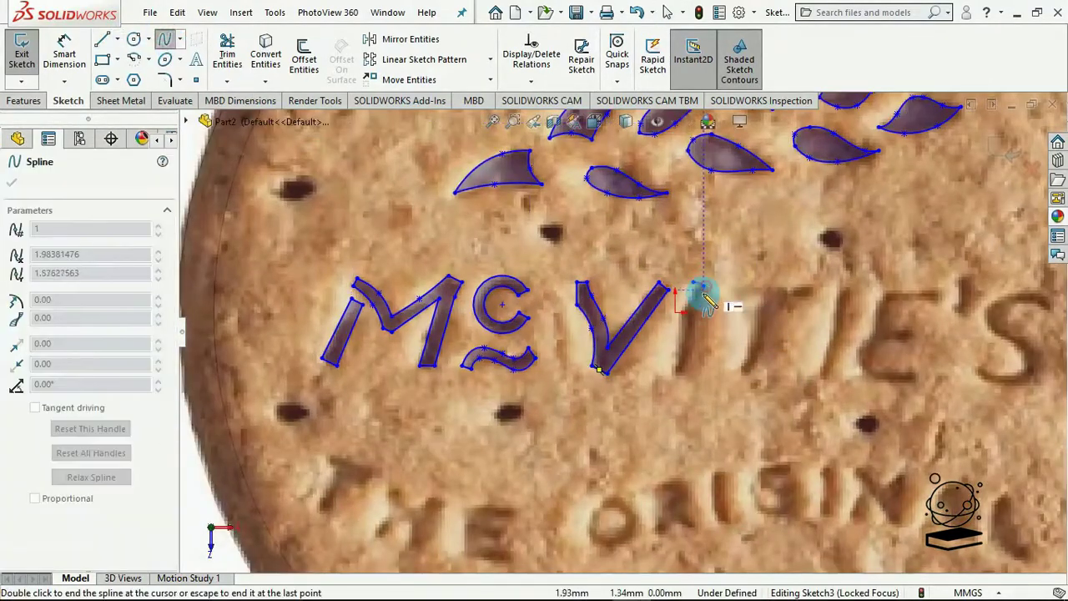
left_click(704, 287)
left_click(693, 313)
left_click(693, 342)
double_click(690, 373)
left_click(164, 39)
left_click(676, 372)
right_click(682, 344)
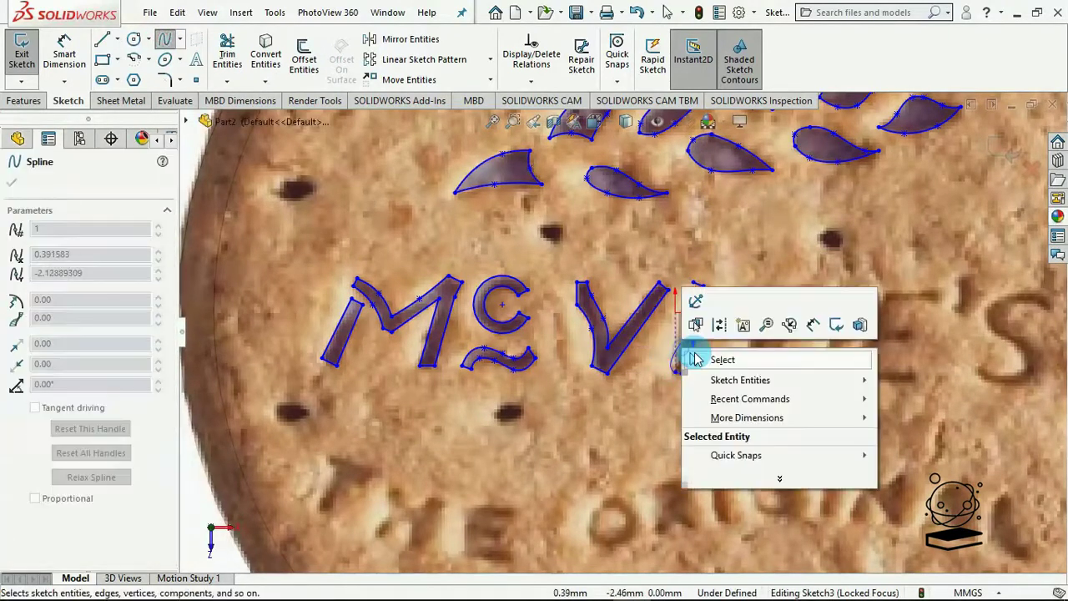
left_click(693, 358)
Close the first letter I with a four-point spline along its left edge.
left_click(164, 39)
left_click(694, 282)
left_click(676, 328)
left_click(675, 347)
double_click(676, 372)
right_click(732, 285)
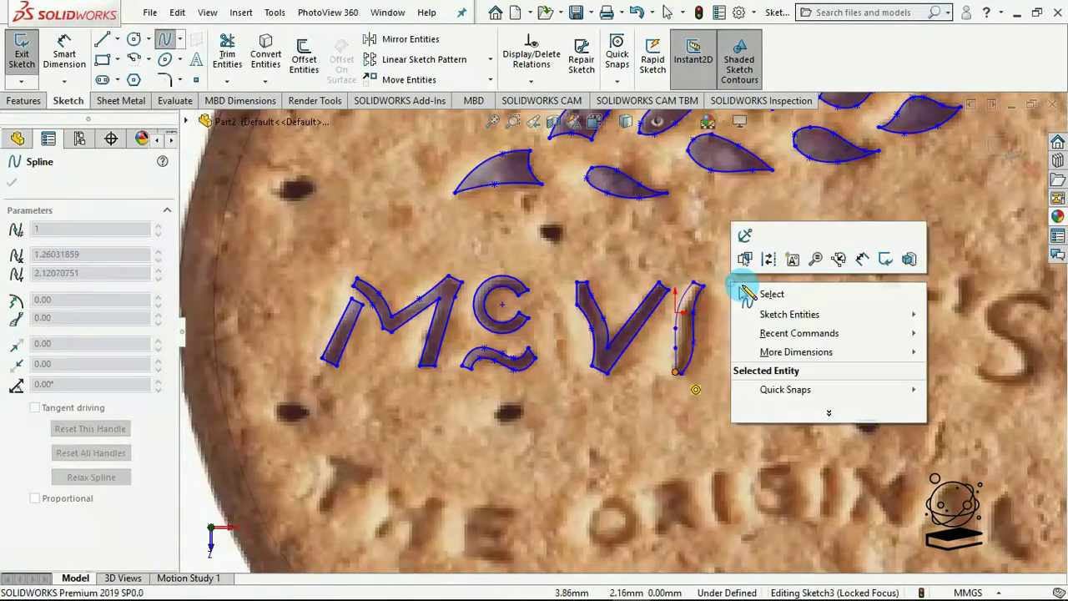
left_click(745, 292)
Trace the lower end and right edge of the letter T's stem with splines up to the crossbar.
left_click(167, 40)
left_click(740, 373)
left_click(753, 374)
right_click(752, 375)
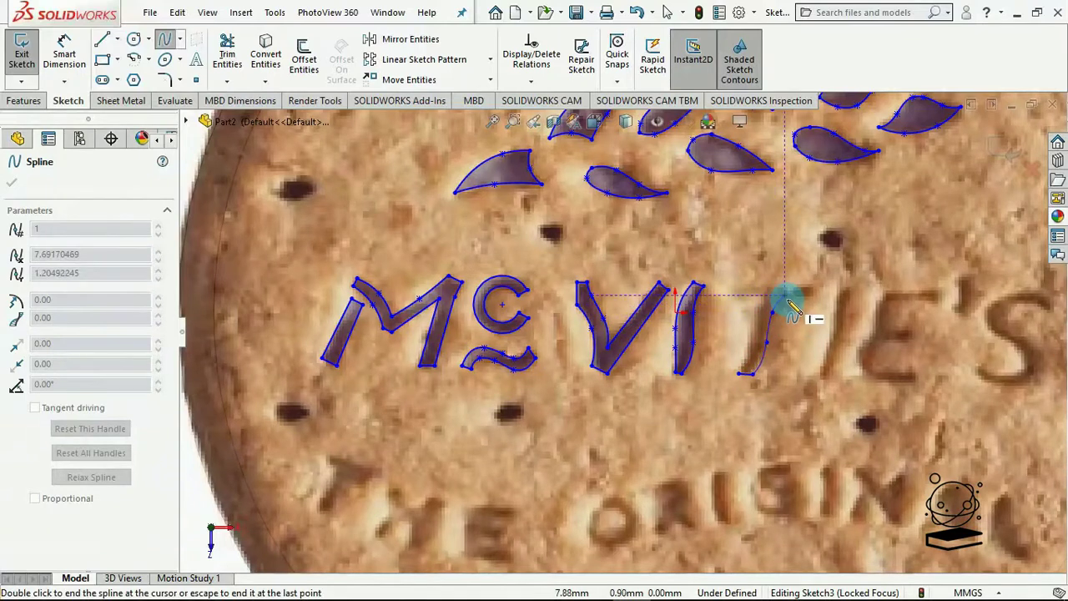
double_click(784, 296)
Outline the T's crossbar with connected lines that meet both sides of the stem.
key("l")
left_click(738, 286)
left_click(810, 283)
scroll(856, 268, "down", 2)
left_click(788, 308)
left_click(751, 307)
left_click(684, 294)
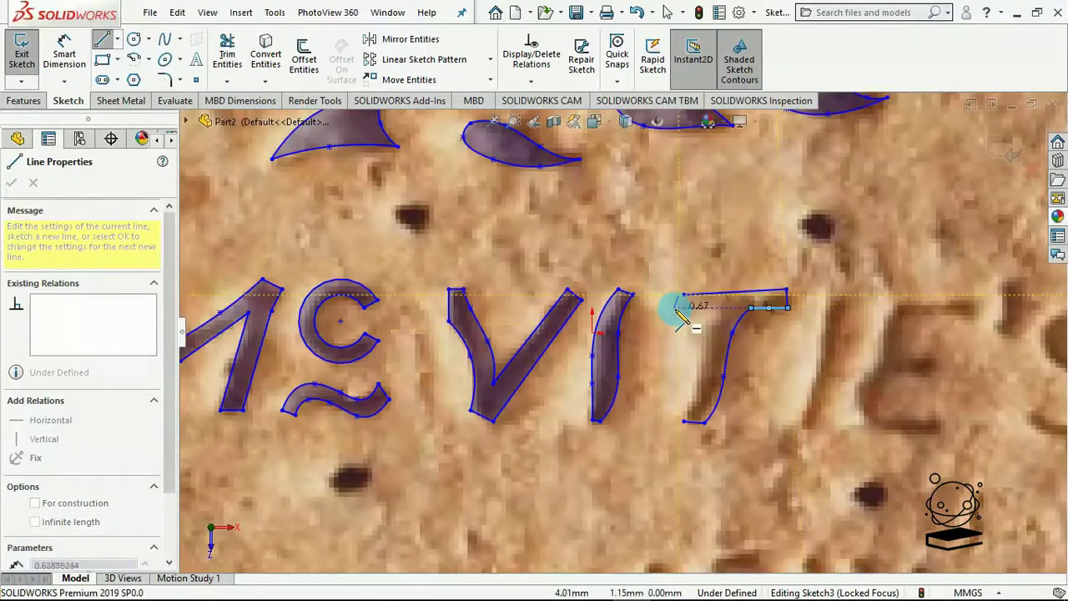
left_click(675, 308)
left_click(716, 308)
Close the T with a spline along the stem's left edge and adjust the corner at the crossbar's left end.
left_click(165, 39)
left_click(684, 421)
left_click(698, 392)
left_click(704, 341)
double_click(716, 309)
mouse_move(677, 308)
left_mouse_down()
mouse_move(677, 295)
mouse_move(665, 296)
left_mouse_up()
Exit the sketch and reopen Sketch3 for editing.
scroll(687, 288, "down", 2)
scroll(647, 362, "up", 3)
left_click(579, 288)
double_click(639, 385)
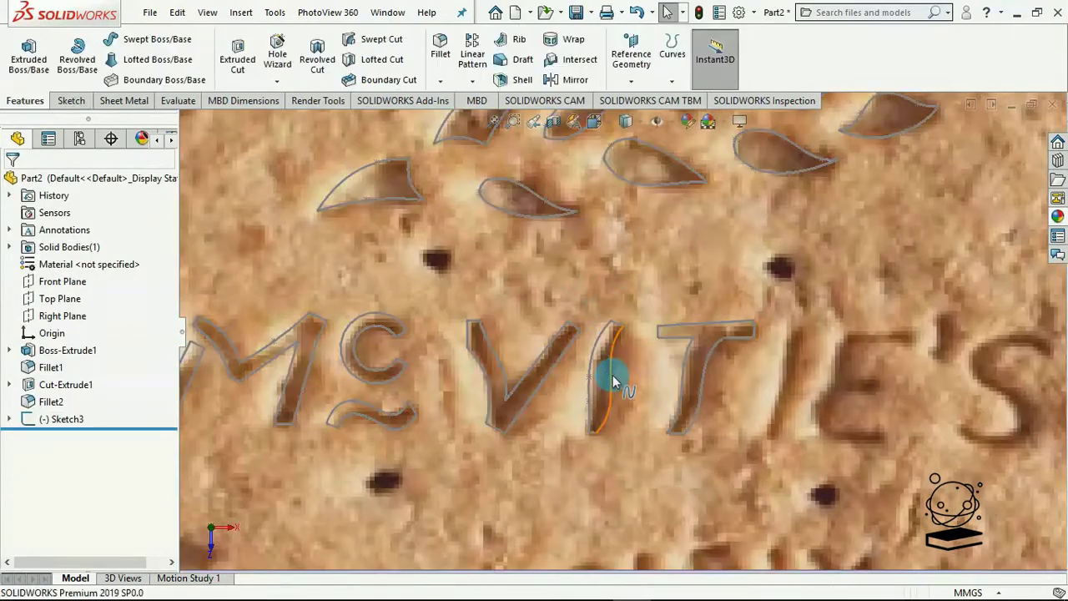
right_click(61, 419)
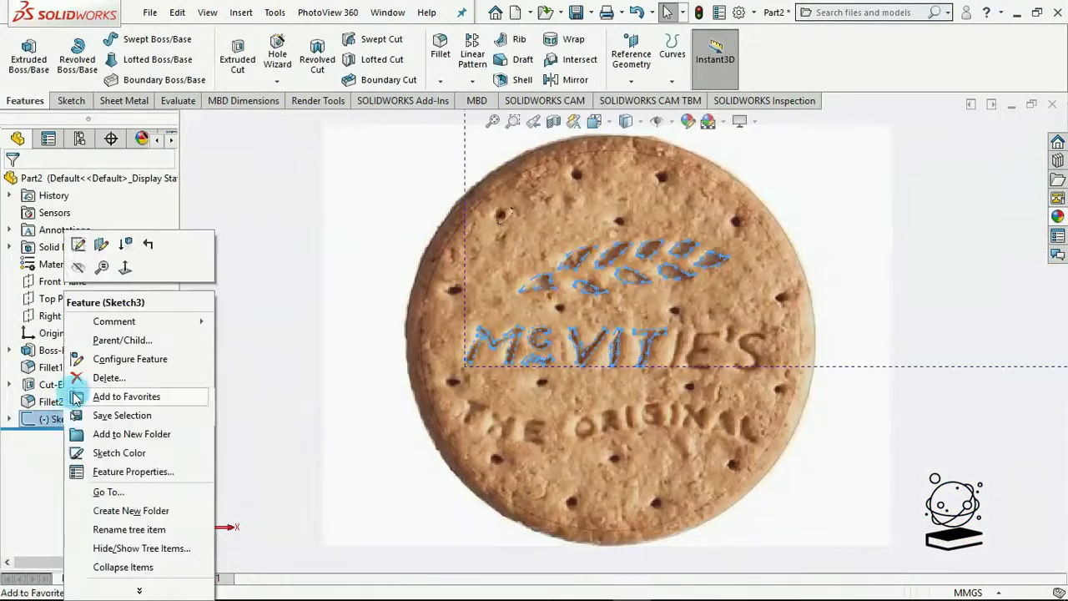
left_click(78, 241)
Copy the outline of the first letter I onto the second I imprint between the T and the E.
scroll(537, 339, "up", 5)
left_click(460, 303)
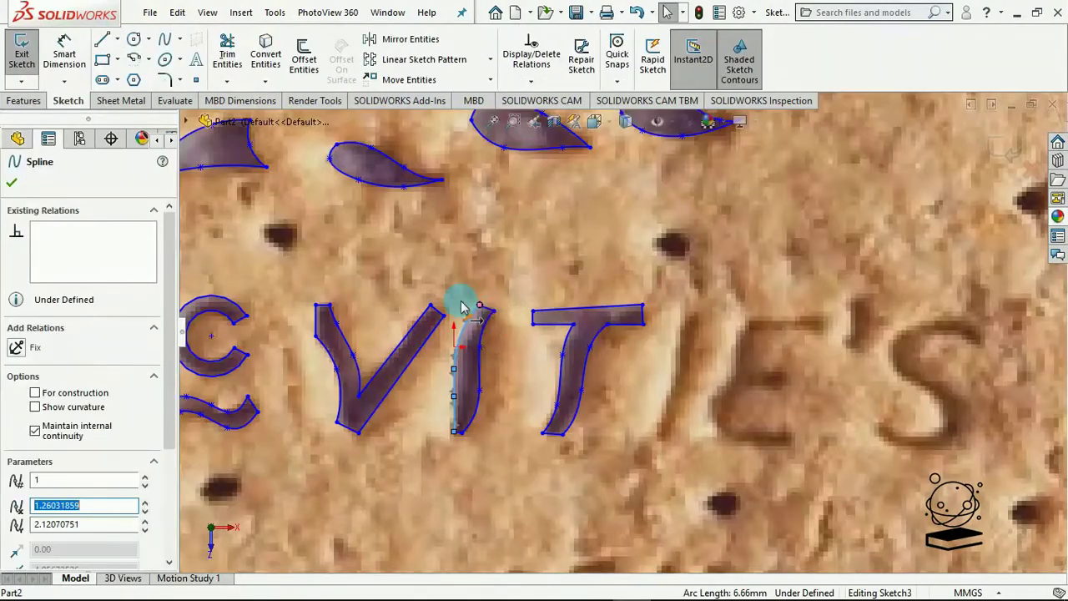
left_click(459, 438, "ctrl")
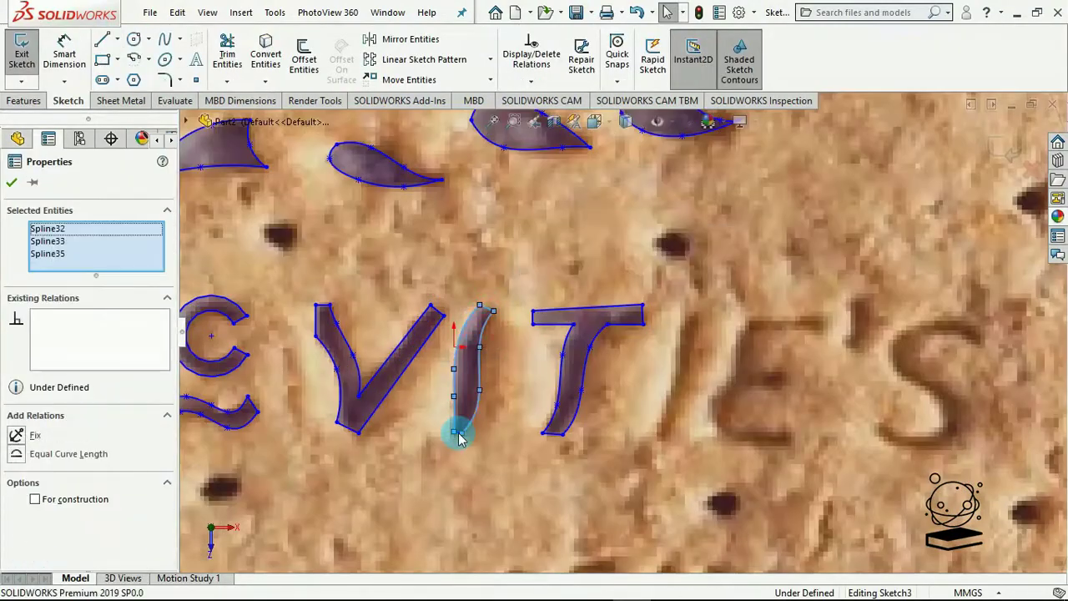
scroll(459, 436, "down", 6)
left_click(544, 372, "ctrl")
left_click(490, 80)
left_click(407, 117)
left_click(533, 370)
scroll(534, 367, "up", 5)
left_click(804, 340)
Trace the left edge of the E imprint with a spline from its foot to the start of the upper arm.
left_click(165, 40)
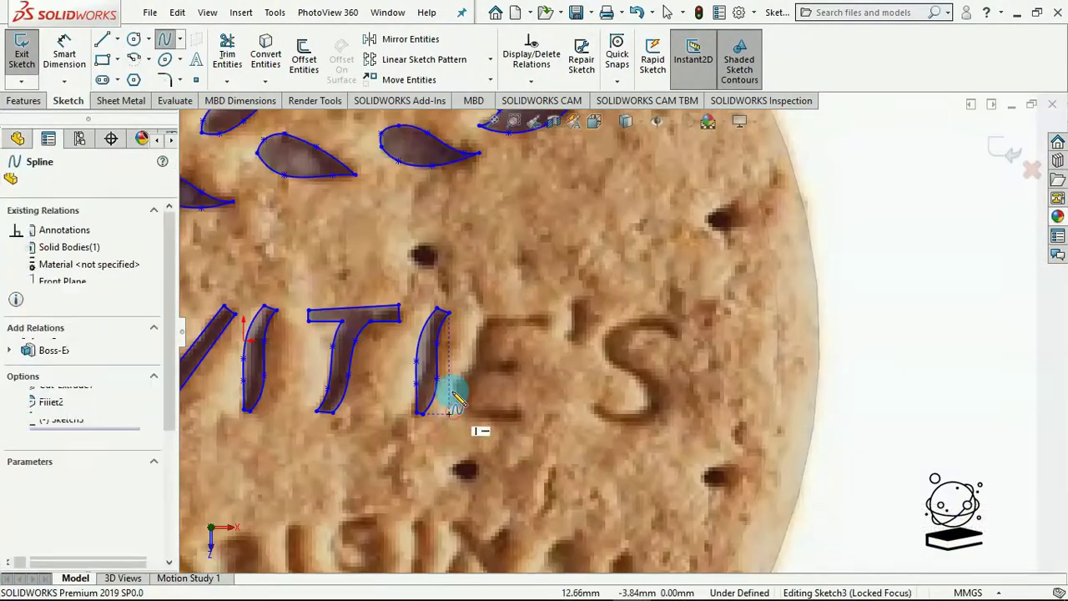
left_click(451, 384)
left_click(472, 362)
scroll(477, 348, "down", 2)
left_click(486, 340)
left_click(510, 297)
Outline the E's upper arm with connected lines, starting from the upper end of the left-edge spline.
left_click(101, 39)
left_click(596, 297)
left_click(595, 323)
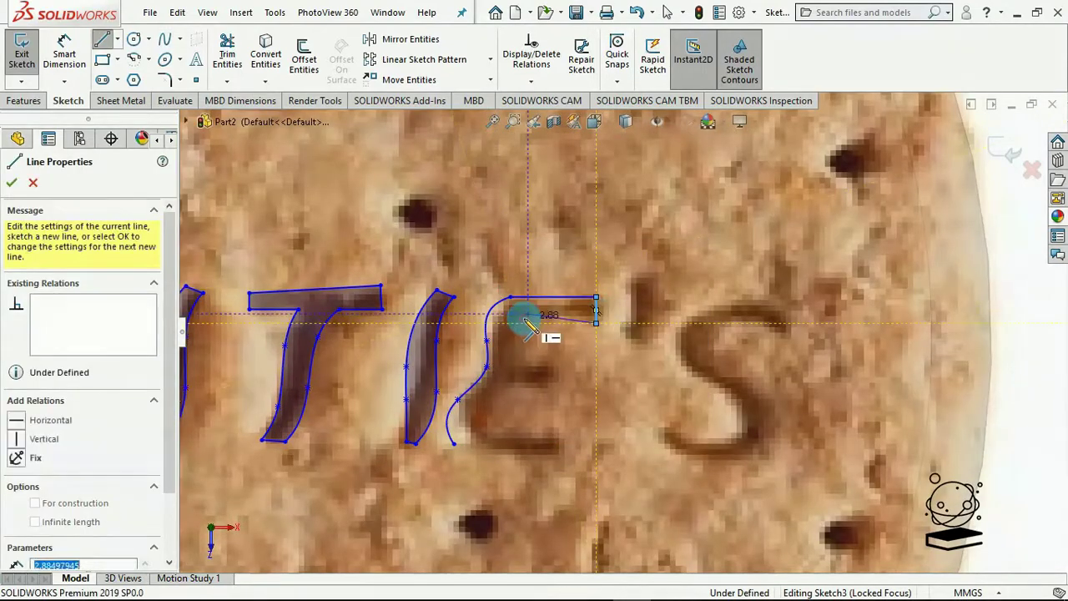
left_click(528, 314)
key("Escape")
Reshape the E's left-edge spline by moving its lower points onto the edge of the imprint.
left_click_drag(487, 341, 486, 376)
left_click(458, 400)
left_click_drag(454, 443, 474, 443)
left_click_drag(457, 400, 470, 414)
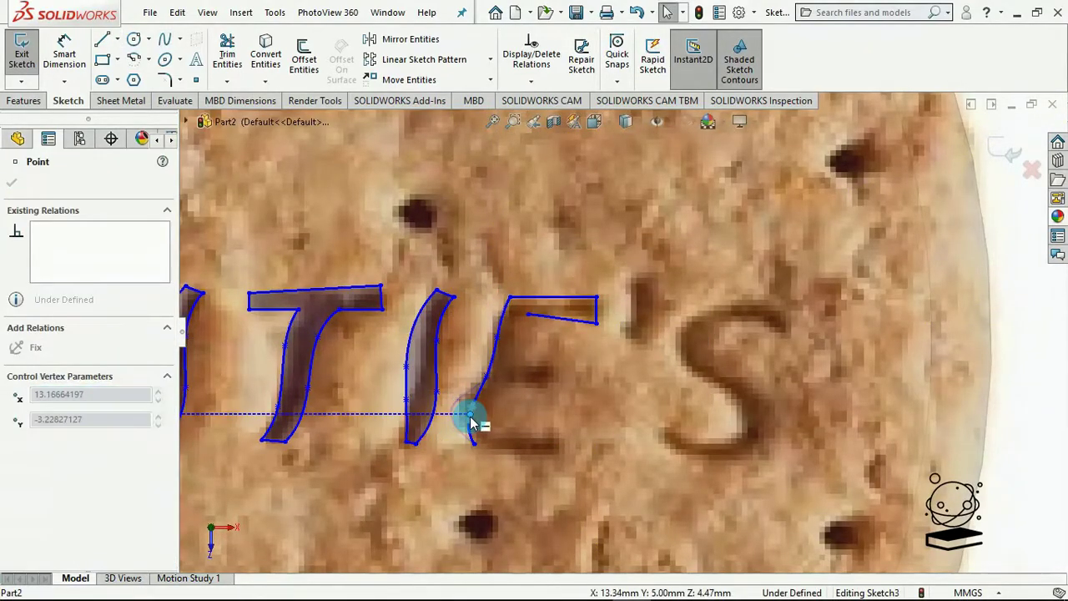
Trace the E's two inner curves with splines, one above and one below the middle arm.
left_click(164, 39)
left_click(527, 316)
left_click(509, 367)
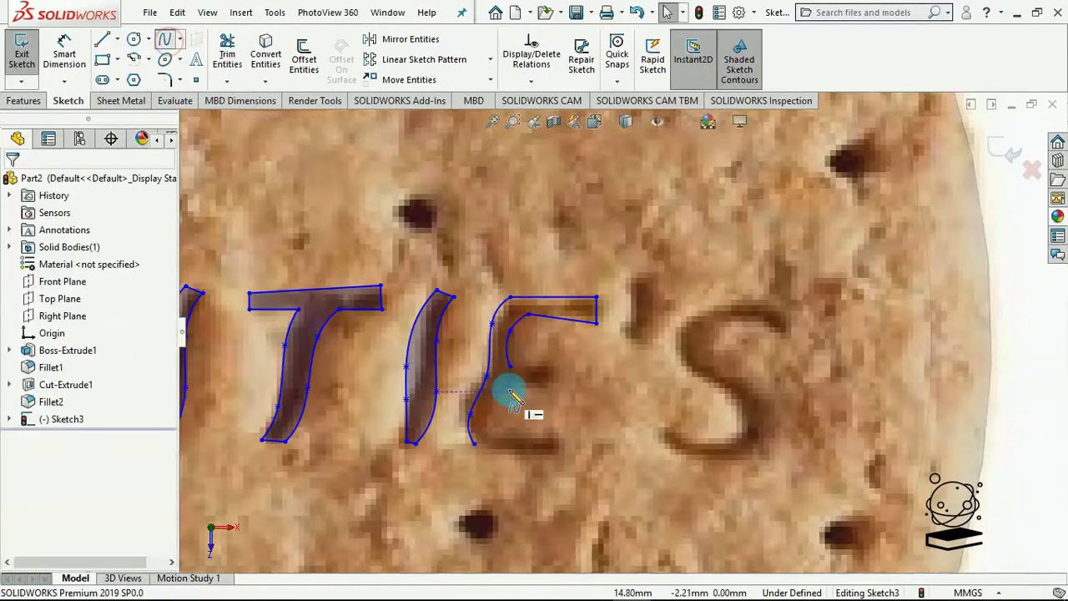
left_click(511, 388)
left_click(492, 400)
left_click(492, 426)
Close the E by outlining its lower and middle arms with connected lines.
left_click(102, 39)
left_click(492, 427)
left_click(555, 433)
left_click(555, 457)
left_click(474, 444)
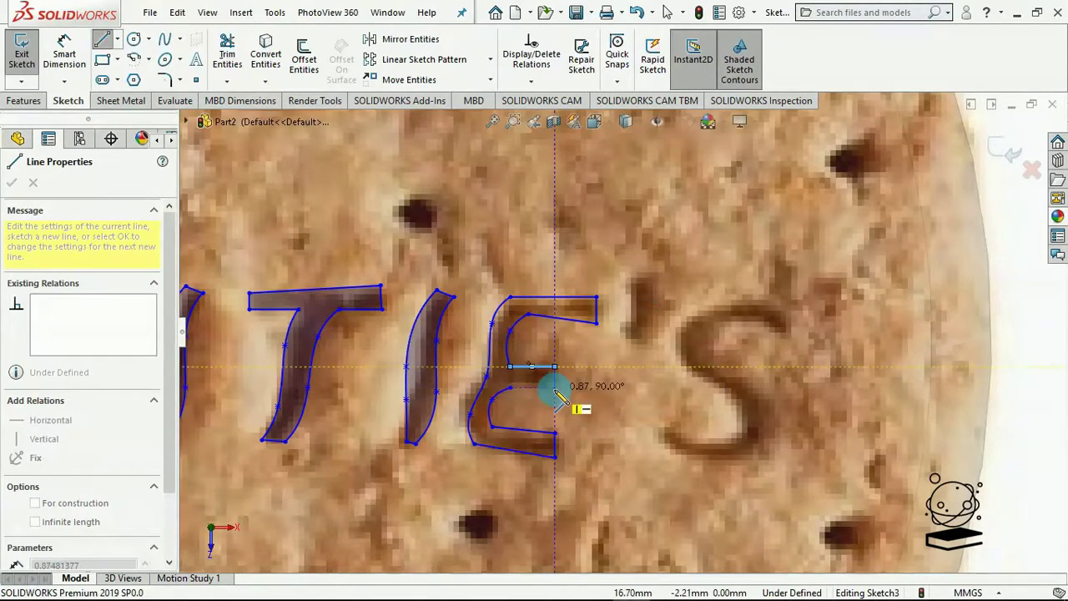
left_click(555, 388)
left_click(510, 388)
Trace the rounded outer edge of the apostrophe imprint between the E and the S with a spline.
left_click(164, 39)
left_click(629, 285)
left_click(641, 275)
left_click(655, 281)
left_click(667, 297)
left_click(664, 323)
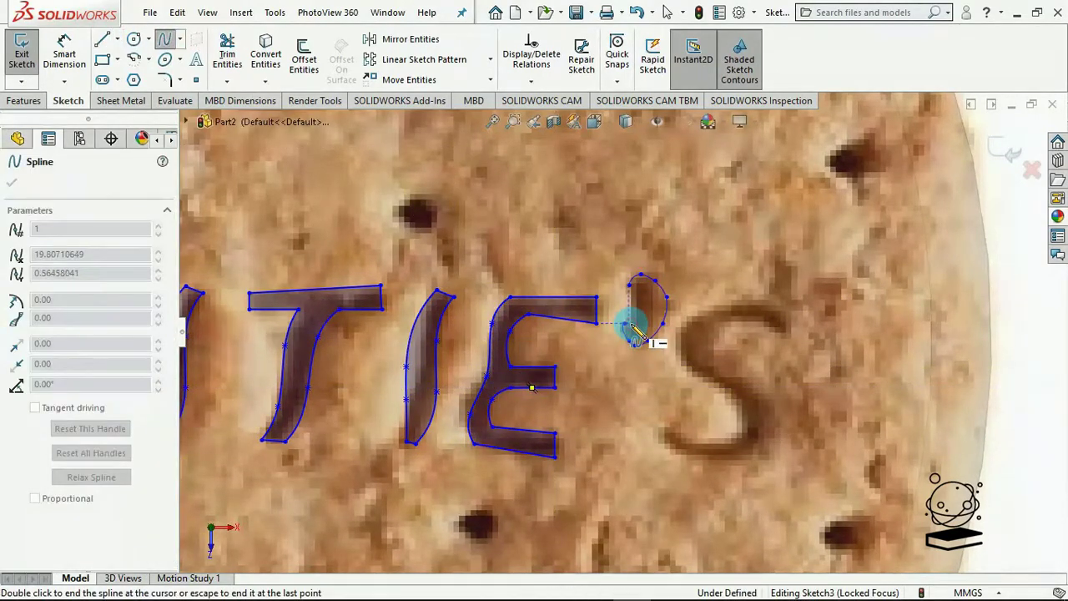
double_click(631, 324)
Close the apostrophe with a spline along its concave left edge and adjust the point at its upper end.
left_click(629, 286)
left_click(628, 297)
left_click(635, 301)
left_click(635, 313)
left_click(629, 323)
scroll(649, 313, "down", 5)
left_click(587, 229)
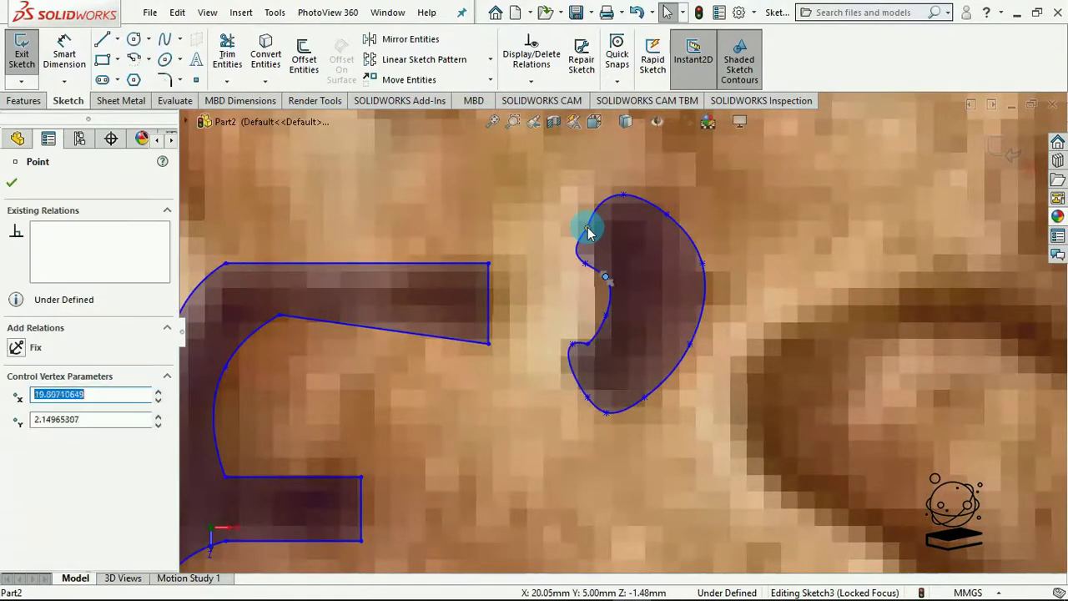
left_click_drag(587, 229, 582, 220)
scroll(779, 297, "up", 6)
Trace one side of the S with a spline, from the inside of its upper tip around the outside of its lower curve.
left_click(164, 39)
scroll(688, 342, "down", 2)
left_click(688, 341)
left_click(677, 327)
left_click(662, 327)
left_click(641, 327)
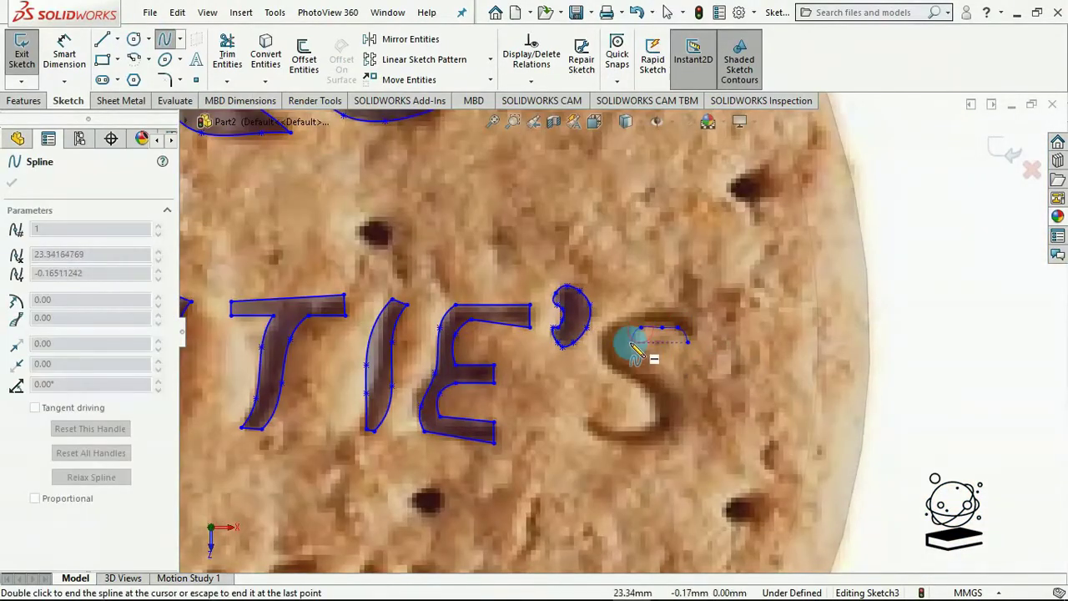
left_click(661, 443)
left_click(609, 443)
double_click(580, 423)
Trace the opposite side of the S with a spline, from inside its lower curve around the outside of its upper curve.
left_click(598, 416)
left_click(610, 422)
left_click(636, 432)
left_click(654, 417)
left_click(650, 392)
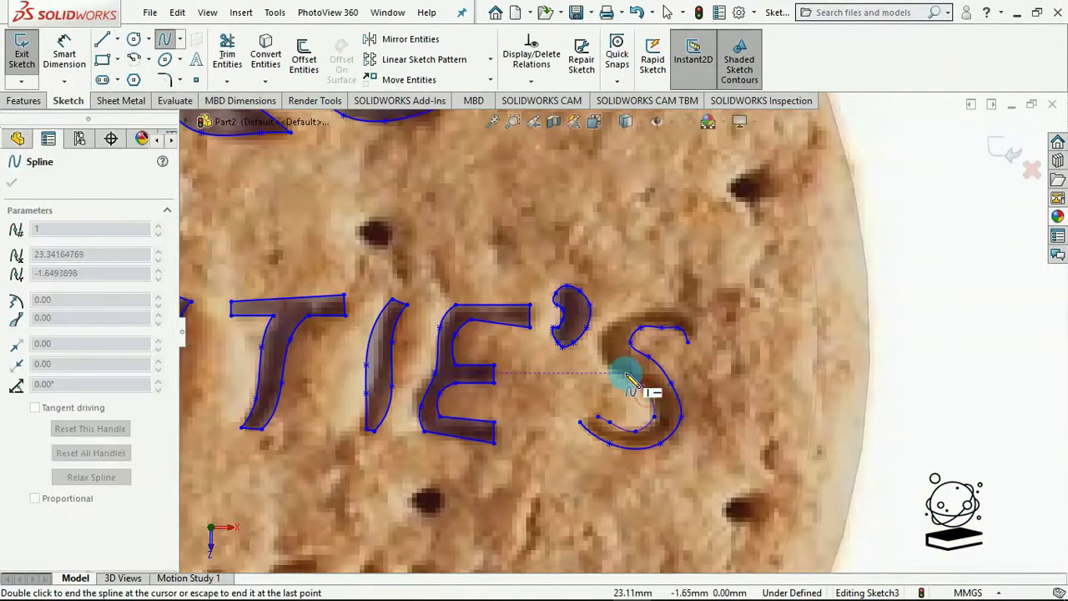
left_click(663, 305)
left_click(696, 328)
double_click(697, 342)
key("Escape")
Adjust the S's spline points to the imprint and close both of its open ends with short lines.
scroll(610, 436, "down", 3)
mouse_move(611, 408)
left_mouse_down()
mouse_move(610, 430)
mouse_move(610, 419)
left_mouse_up()
left_click_drag(679, 295, 705, 243)
key("l")
left_click(747, 269)
left_click(763, 269)
left_click(559, 409)
left_click(590, 399)
scroll(667, 378, "up", 8)
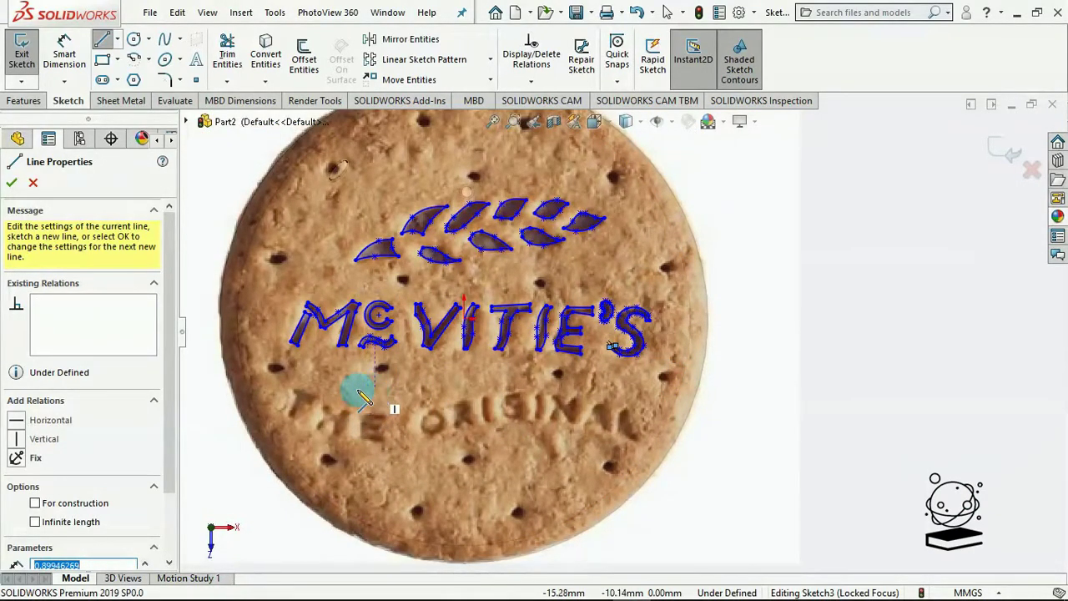
key("Escape")
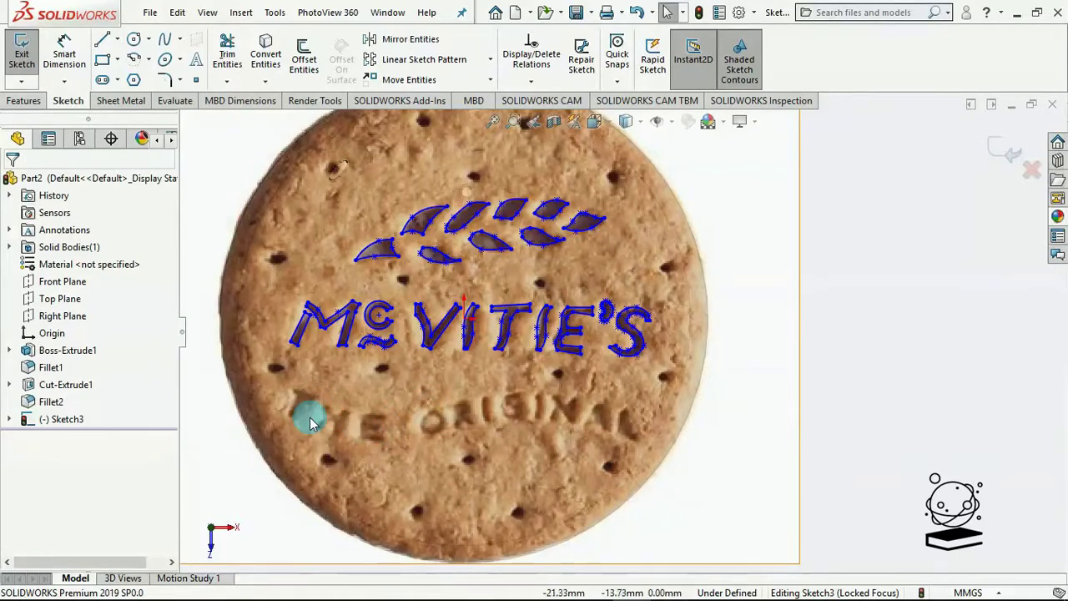
Sketch a wavy five-point spline about 53 mm long beneath the THE ORIGINAL imprint.
scroll(284, 422, "up", 2)
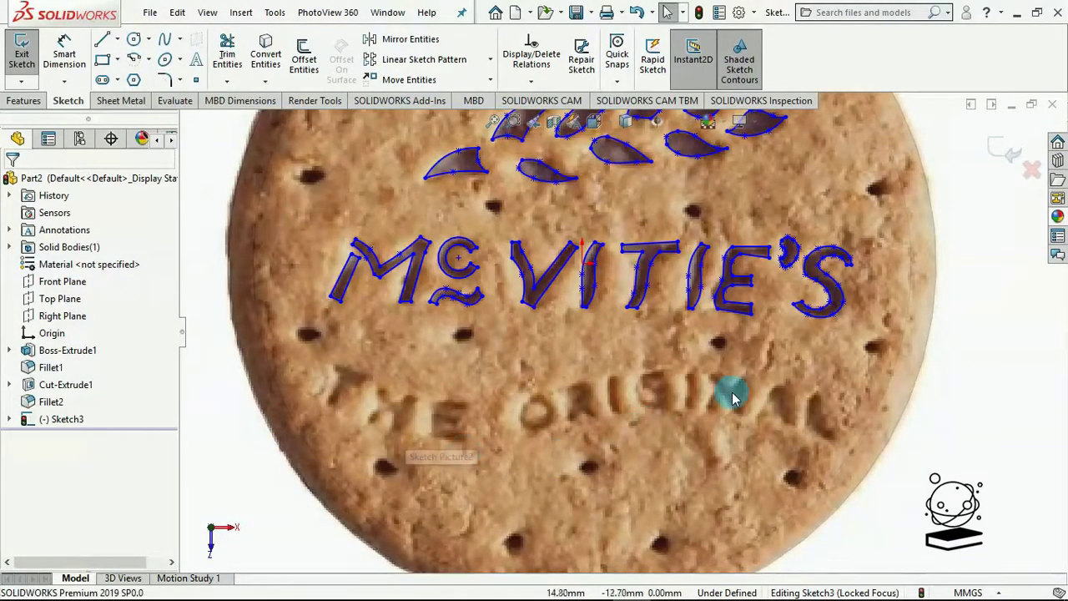
left_click(168, 158)
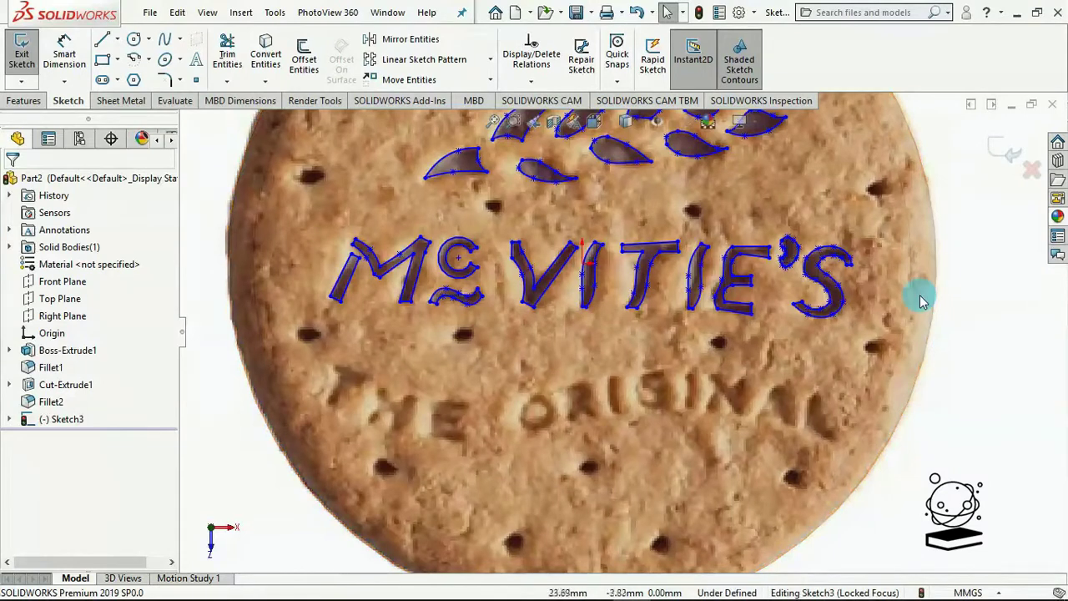
left_click(164, 40)
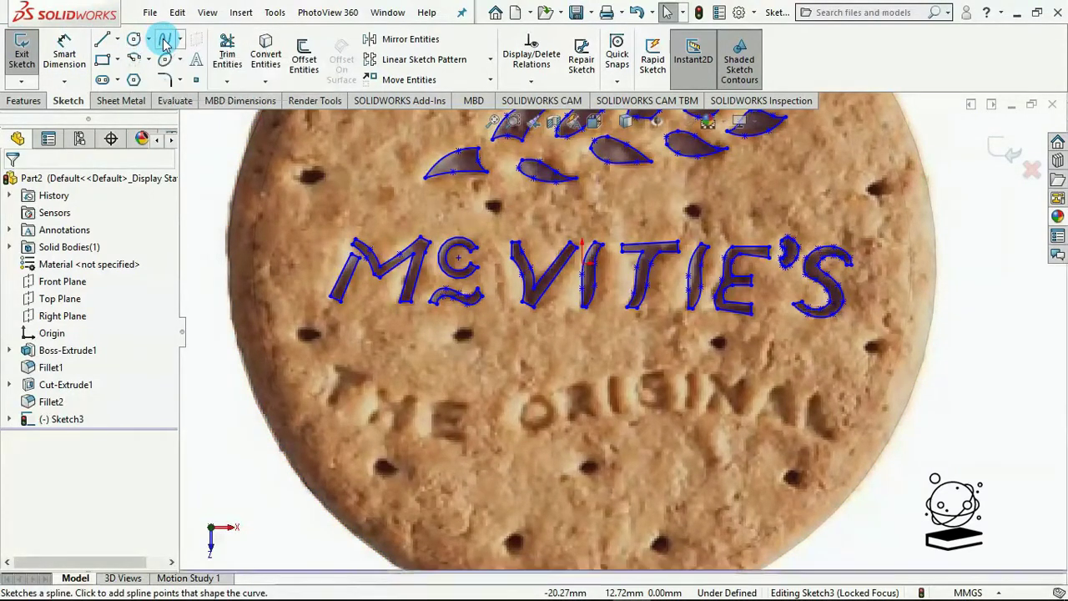
left_click(324, 409)
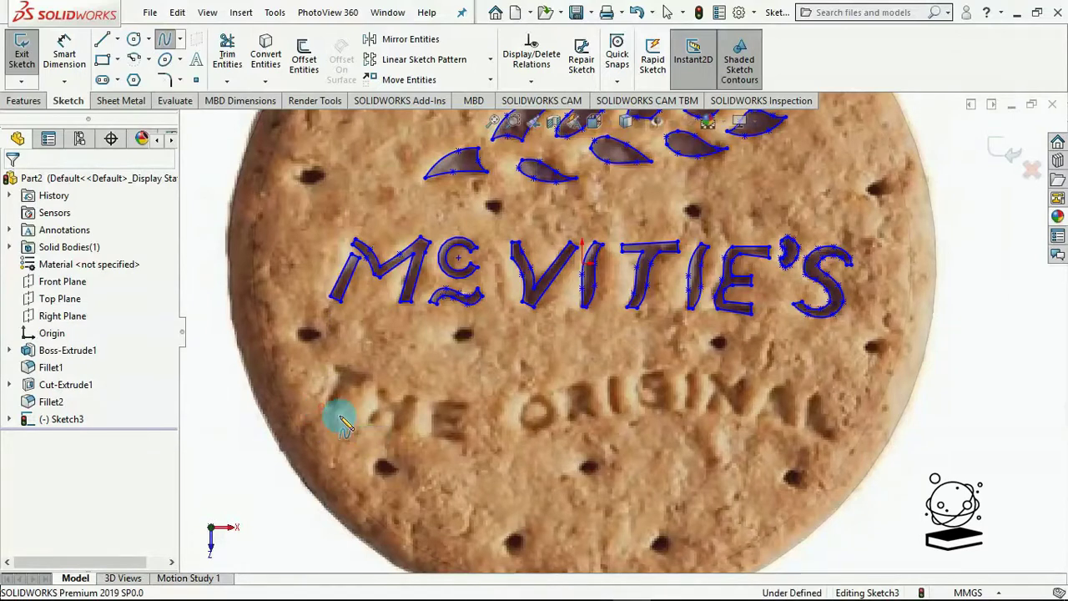
left_click(437, 448)
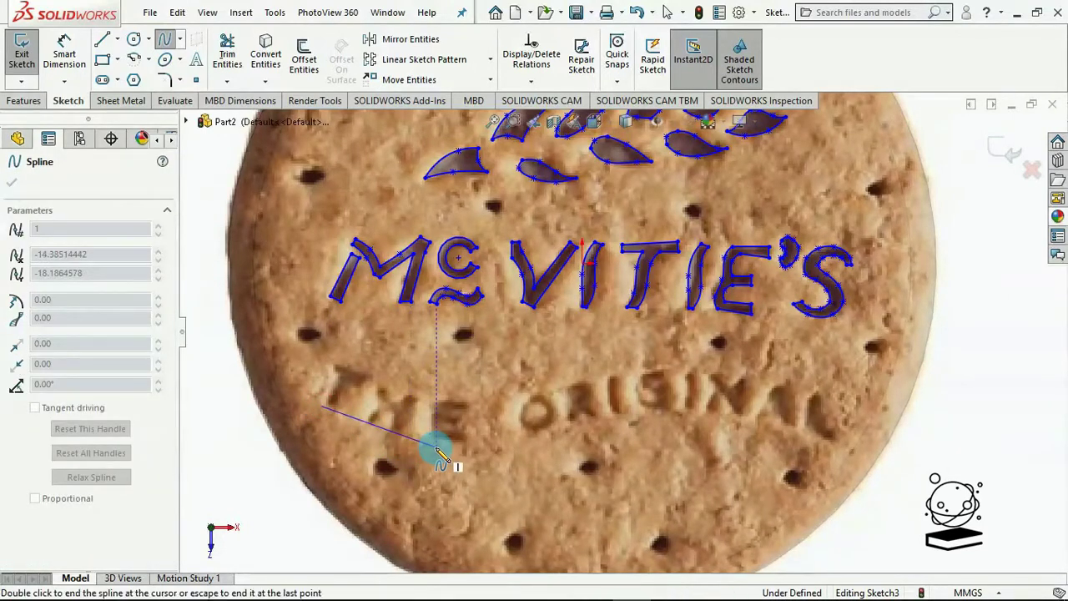
left_click(541, 432)
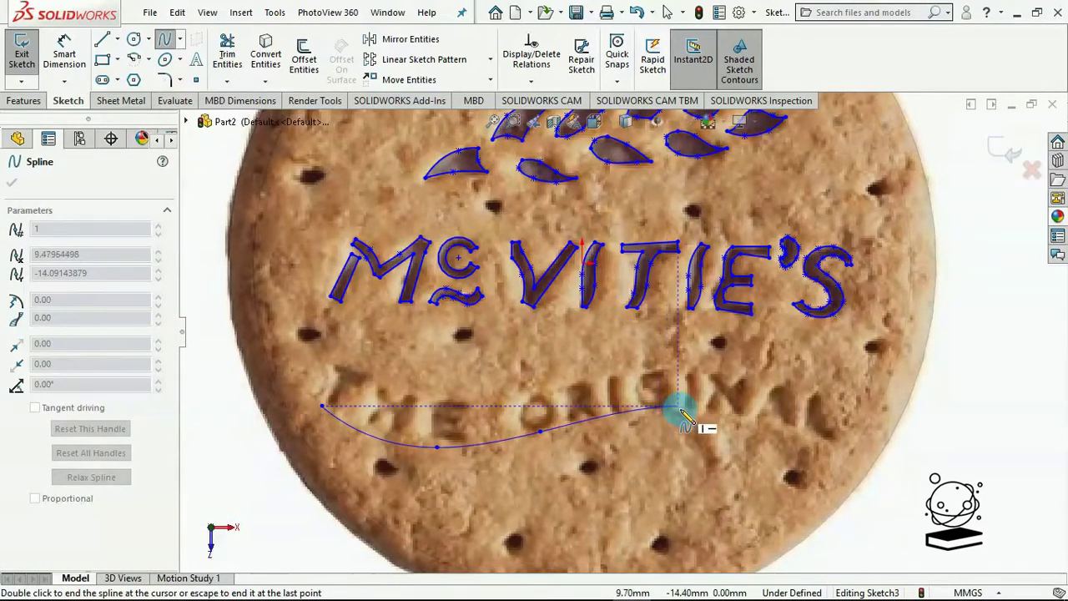
left_click(687, 407)
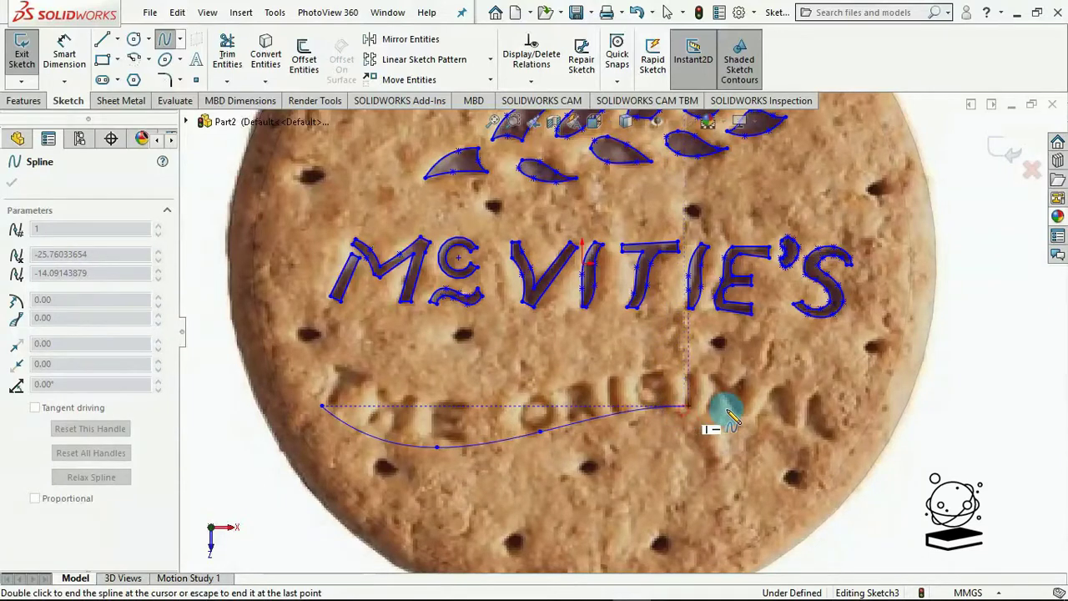
right_click(836, 452)
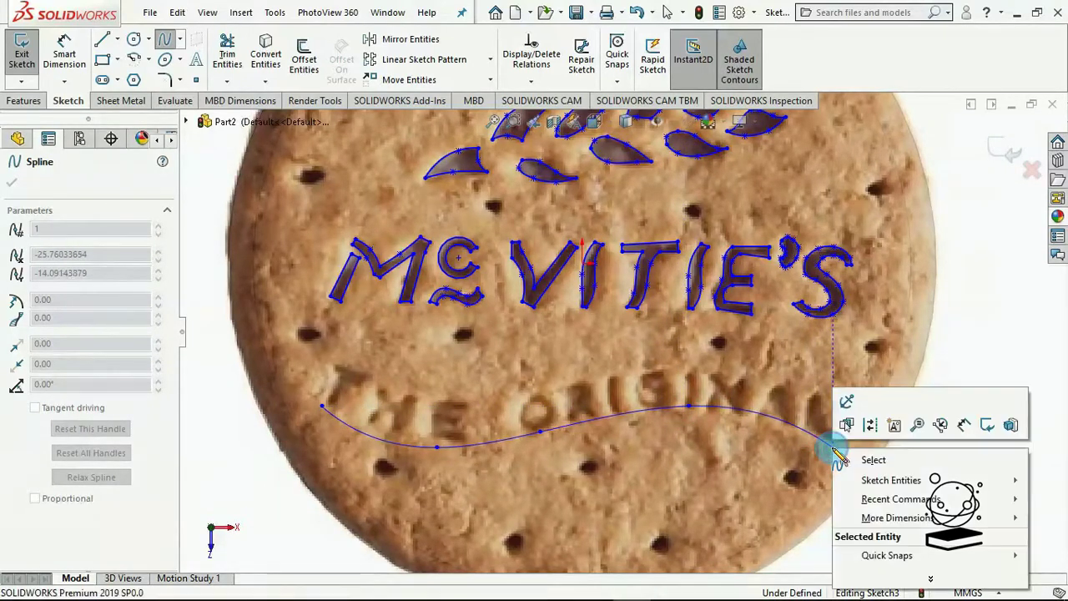
left_click(844, 457)
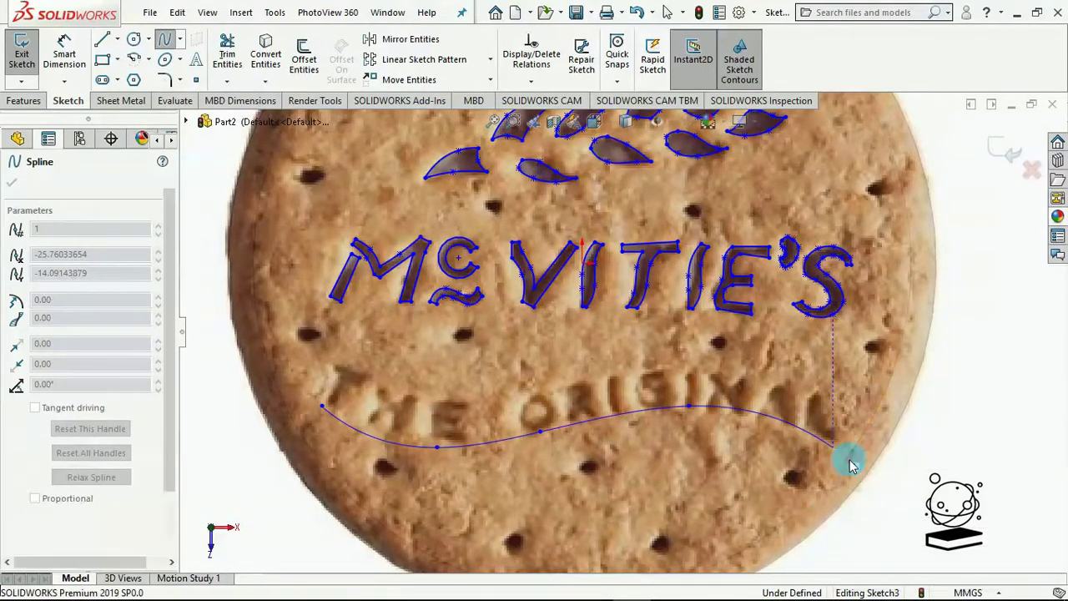
Convert the wavy spline beneath the THE ORIGINAL imprint to construction geometry.
left_click(808, 436)
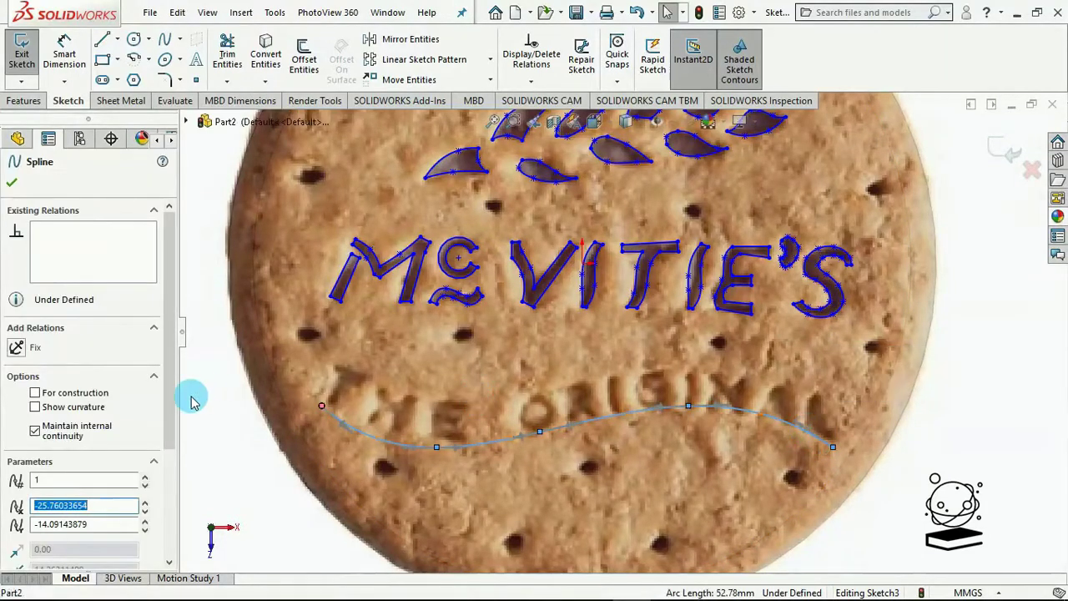
left_click(34, 394)
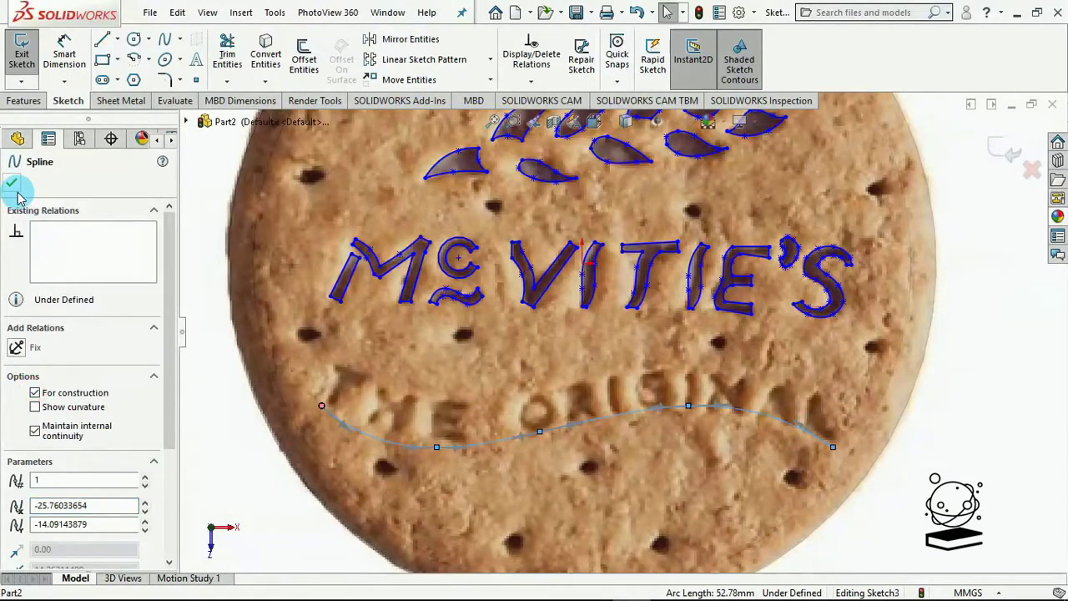
left_click(12, 182)
left_click(206, 197)
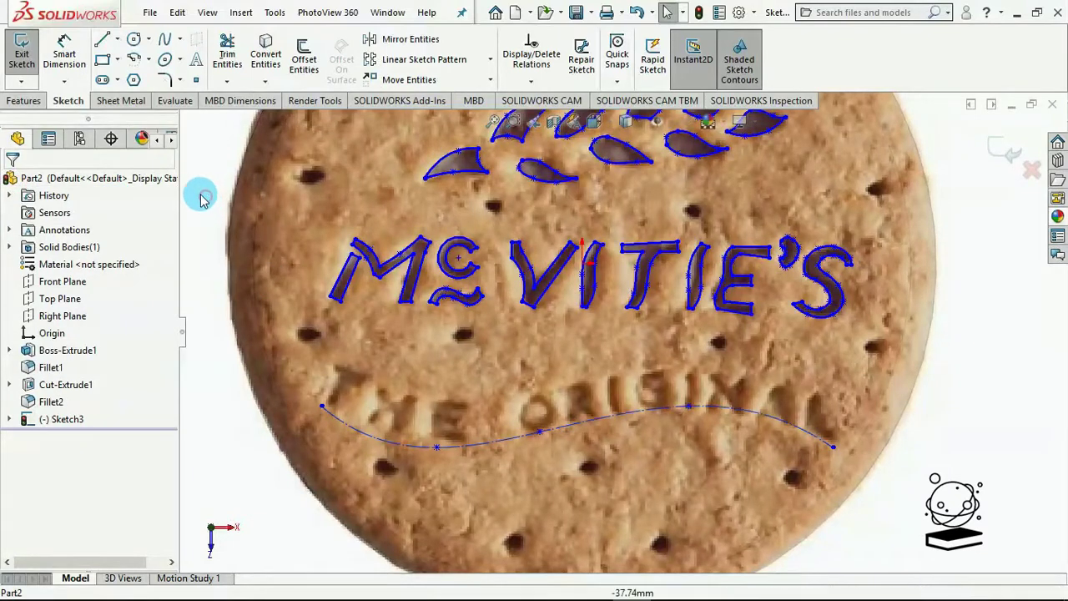
Create the sketch text THE ORIGINAL along the construction spline and turn off the document font.
left_click(197, 66)
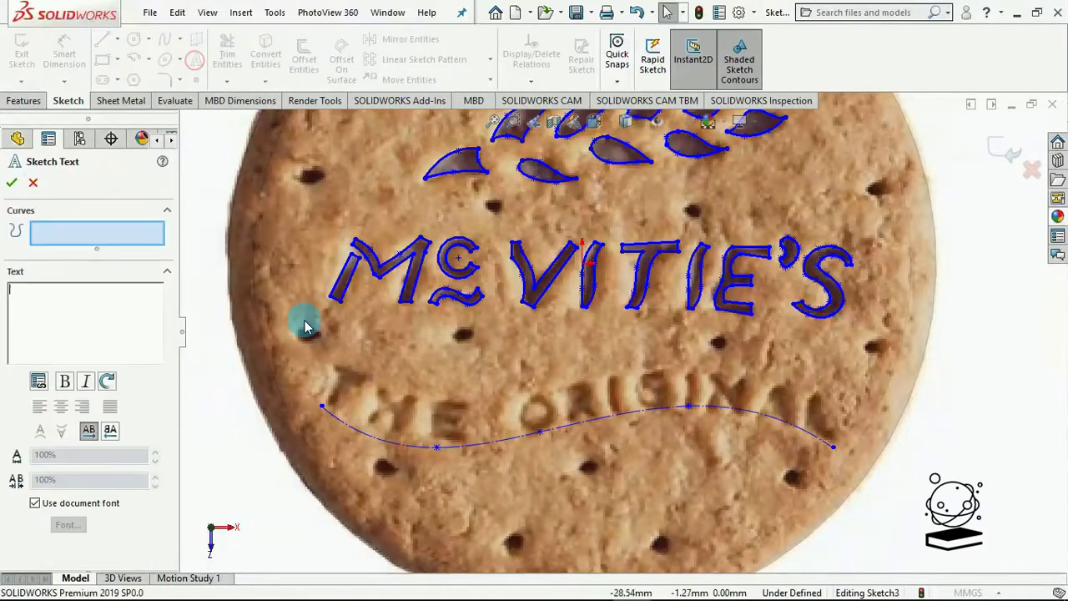
left_click(331, 421)
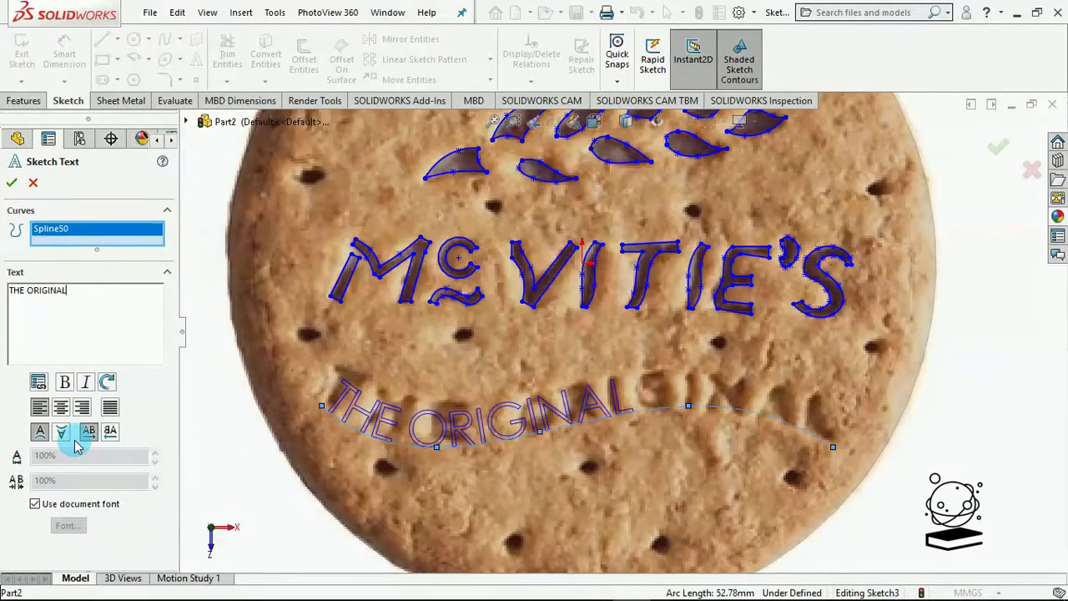
left_click(35, 505)
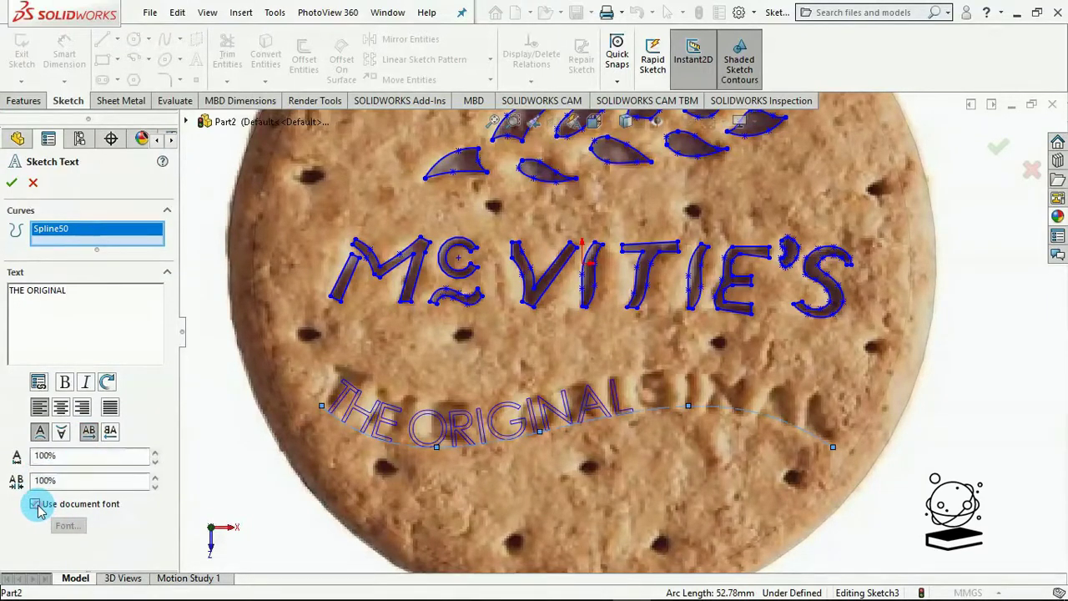
Try a width factor of 160% and a character spacing of 130% for the THE ORIGINAL text.
left_click(155, 453)
left_click(154, 454)
left_click(154, 453)
left_click(154, 453)
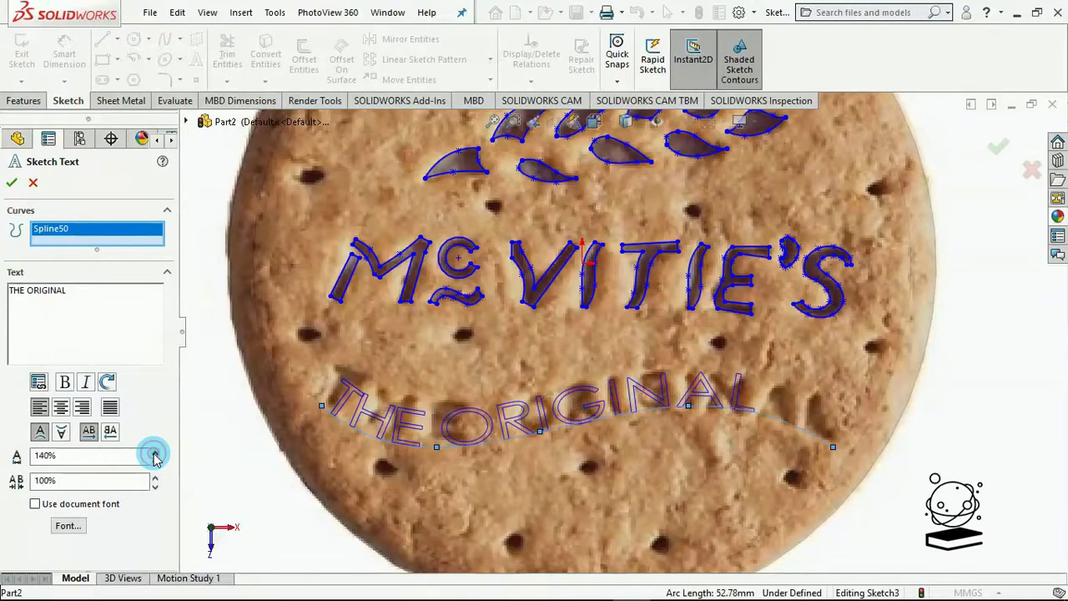
left_click(155, 453)
left_click(154, 454)
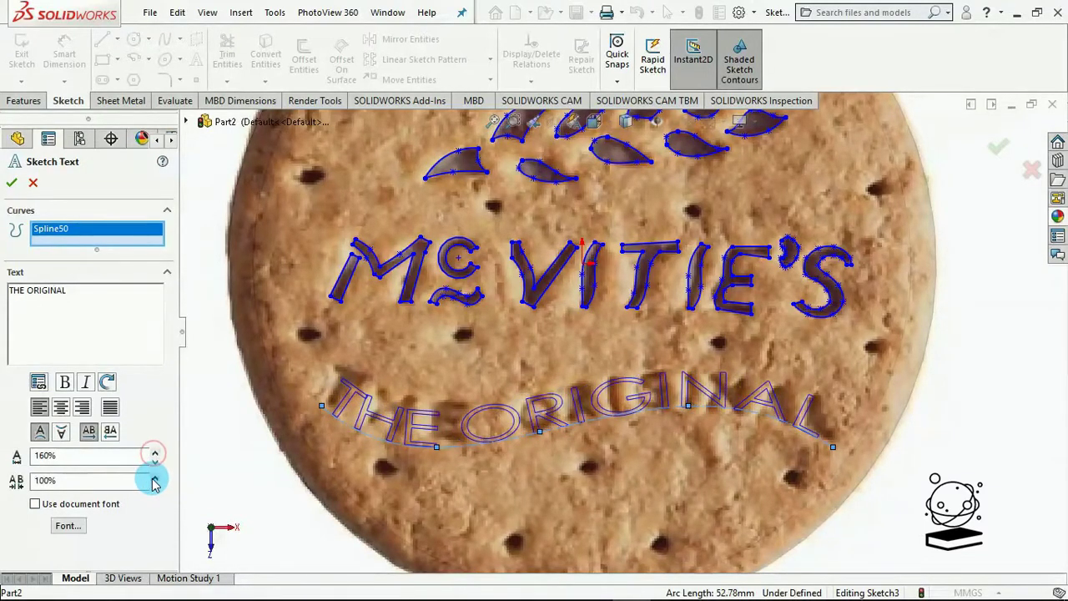
left_click(155, 477)
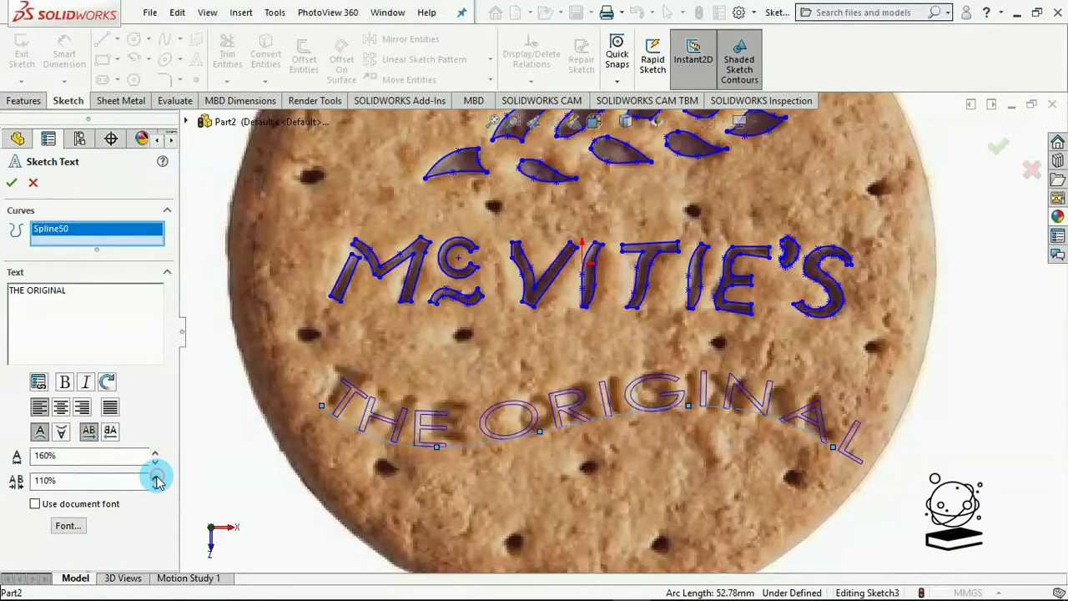
left_click(155, 476)
left_click(155, 476)
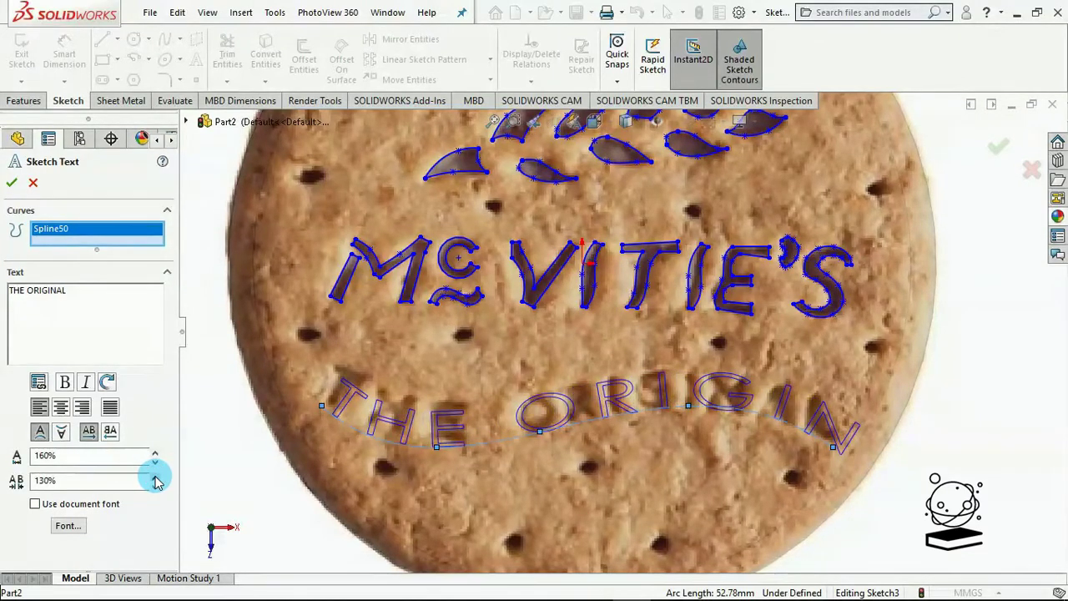
Try a width factor of 120% and a character spacing of 140% for the THE ORIGINAL text.
left_click(154, 463)
left_click(154, 462)
left_click(154, 462)
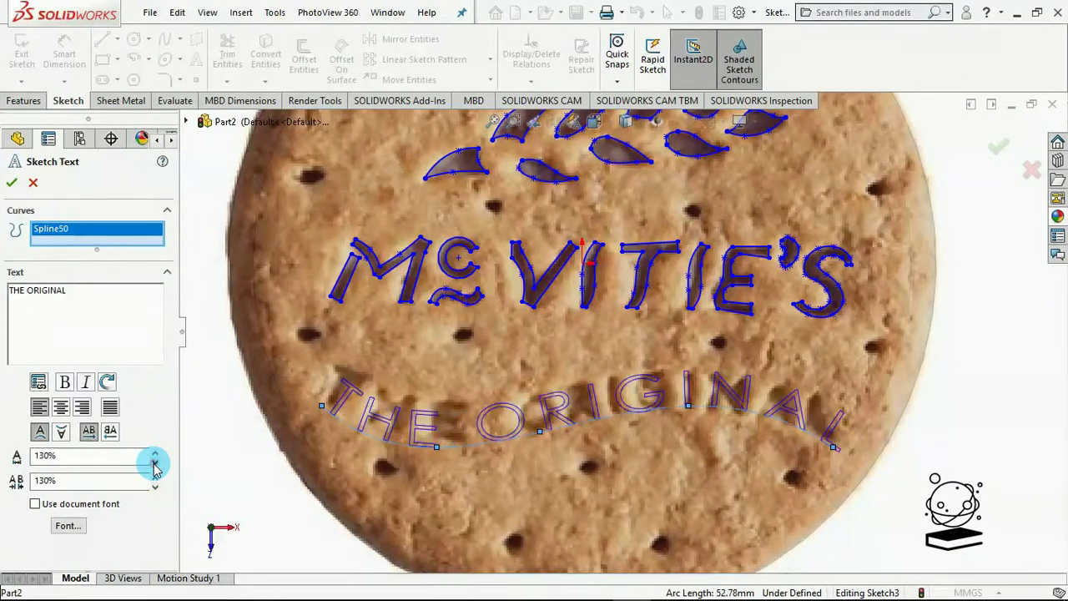
left_click(154, 462)
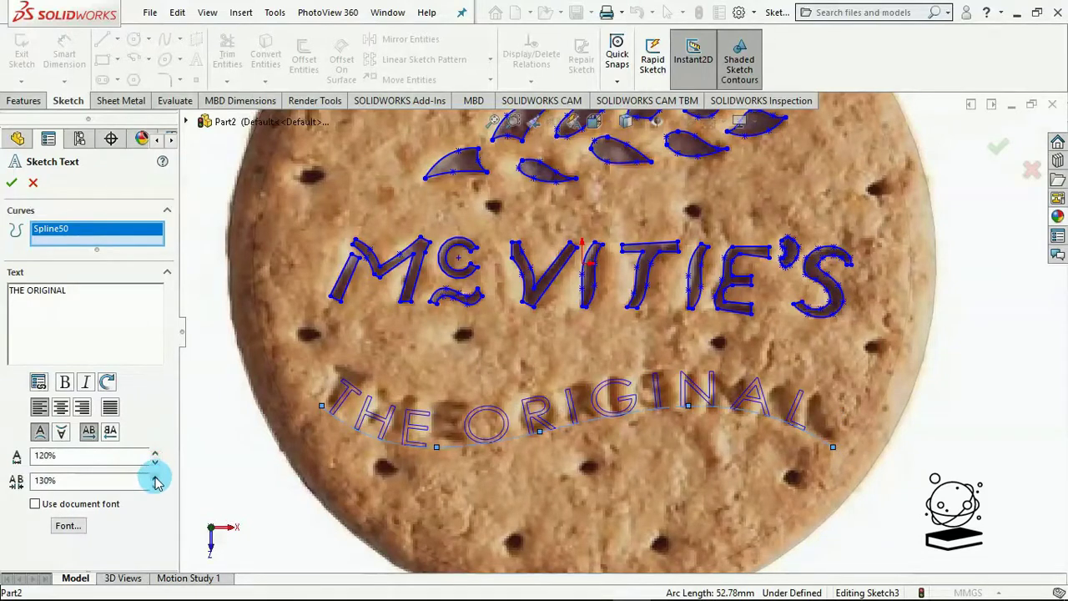
left_click(155, 476)
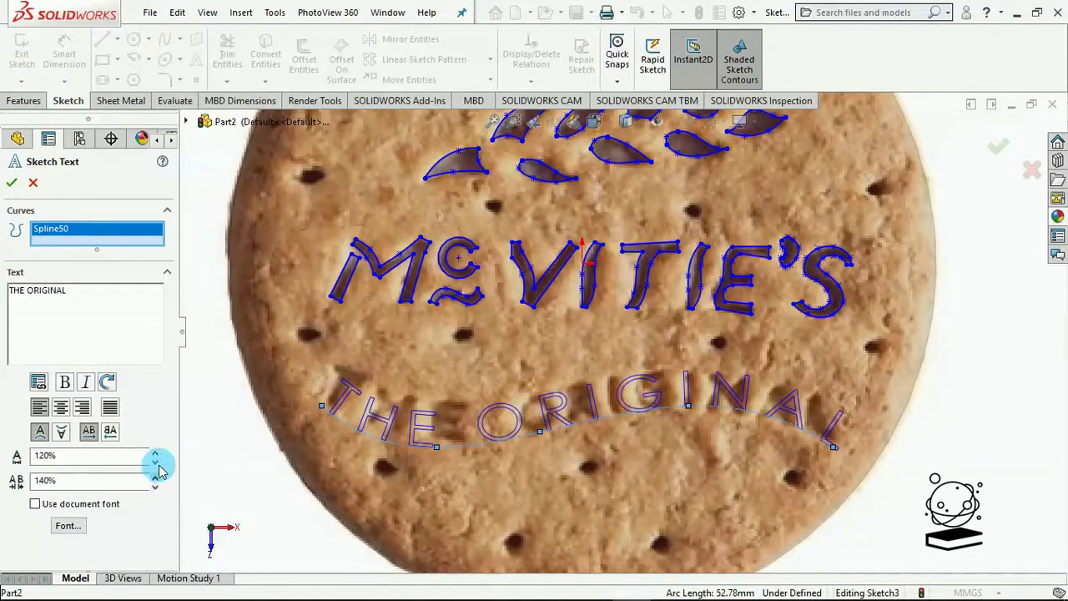
Set the THE ORIGINAL text to a width factor of 90% and a character spacing of 160%.
left_click(155, 463)
left_click(155, 463)
left_click(156, 463)
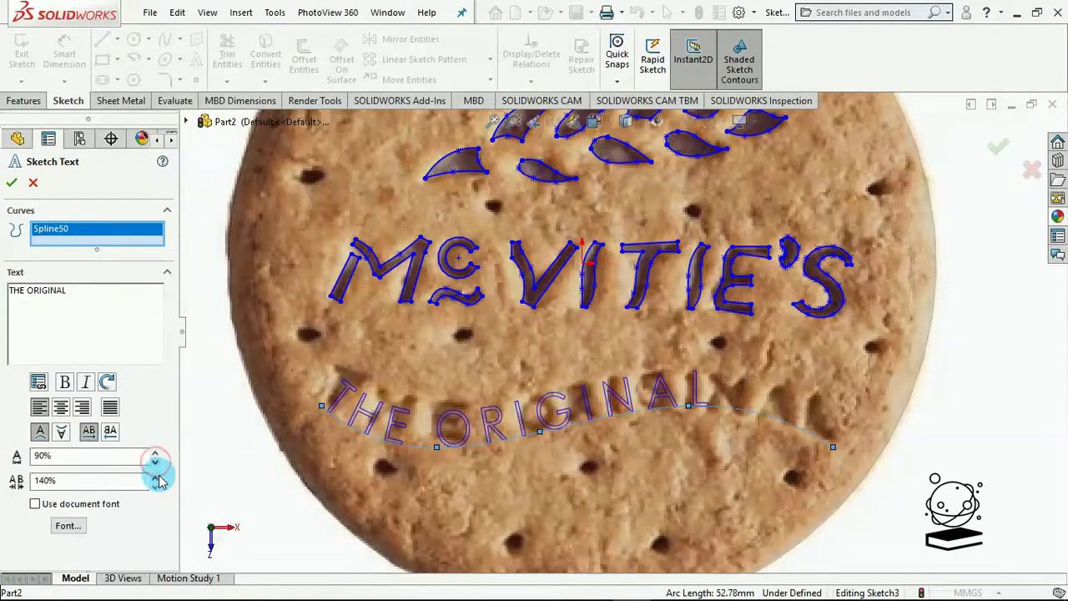
left_click(156, 478)
left_click(156, 477)
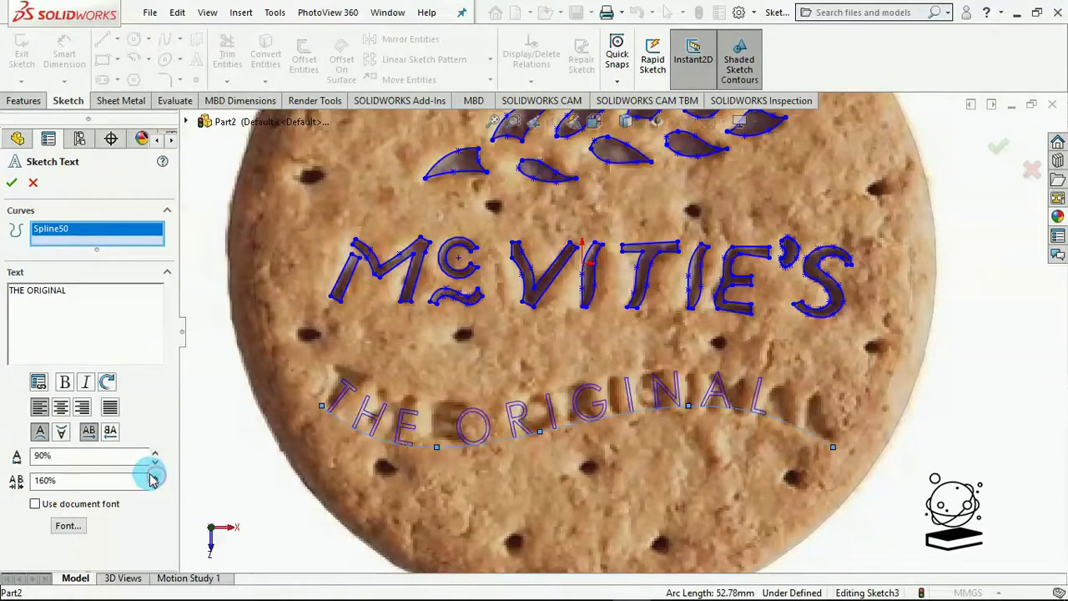
Set the font height of the THE ORIGINAL text to 4 mm.
left_click(75, 526)
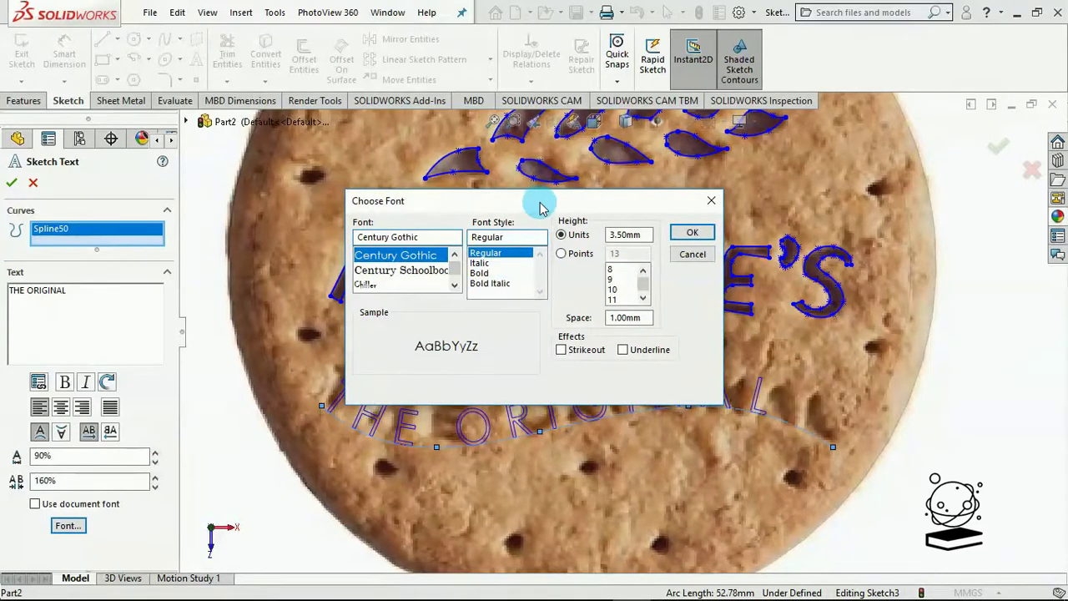
left_click_drag(543, 204, 209, 109)
left_click(296, 140)
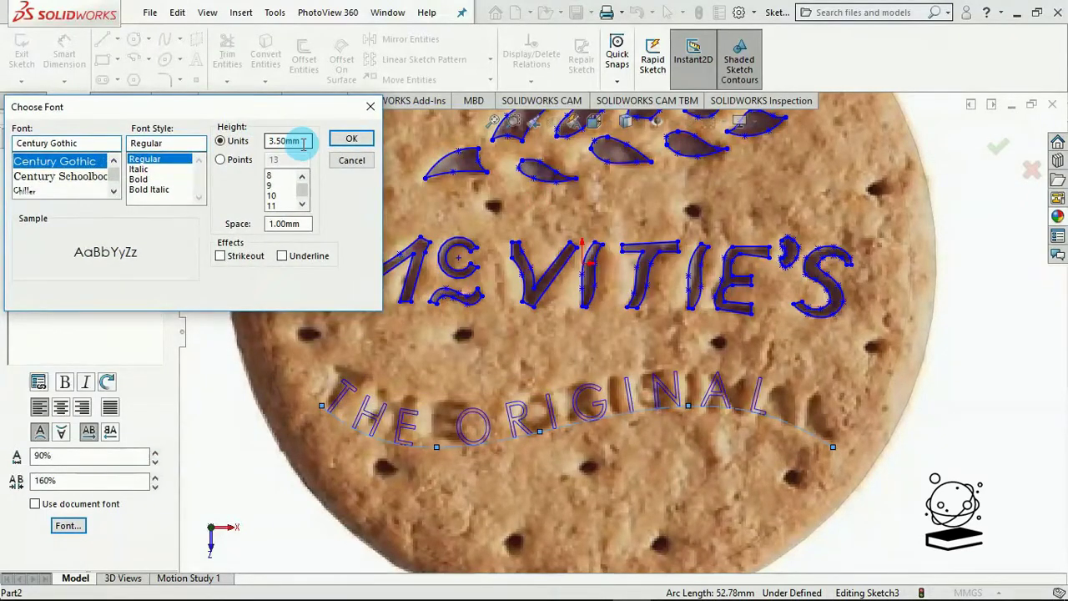
left_click_drag(282, 141, 248, 140)
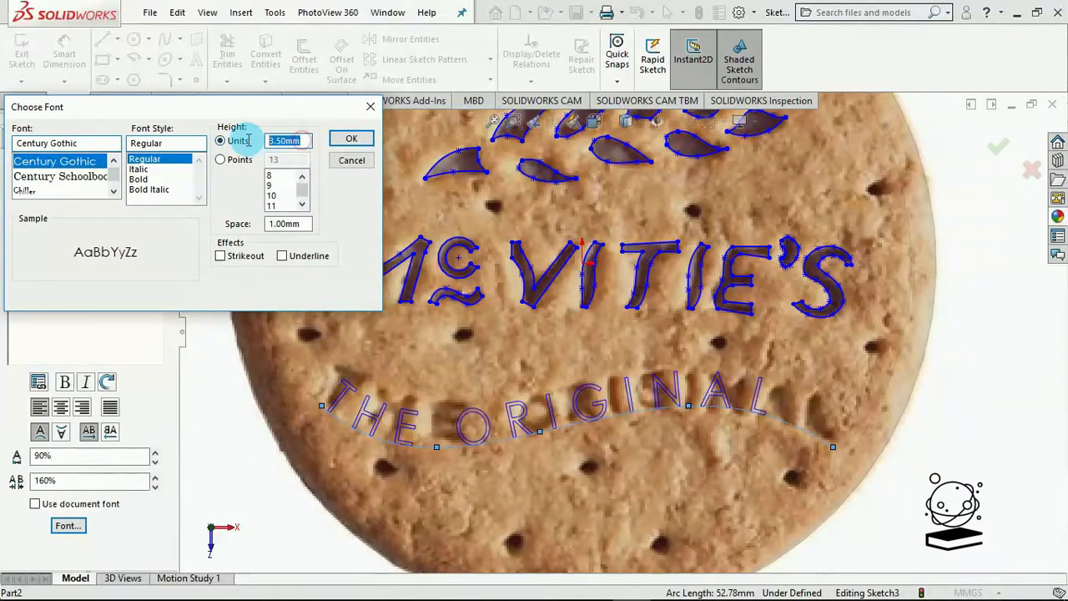
type("4")
left_click(351, 138)
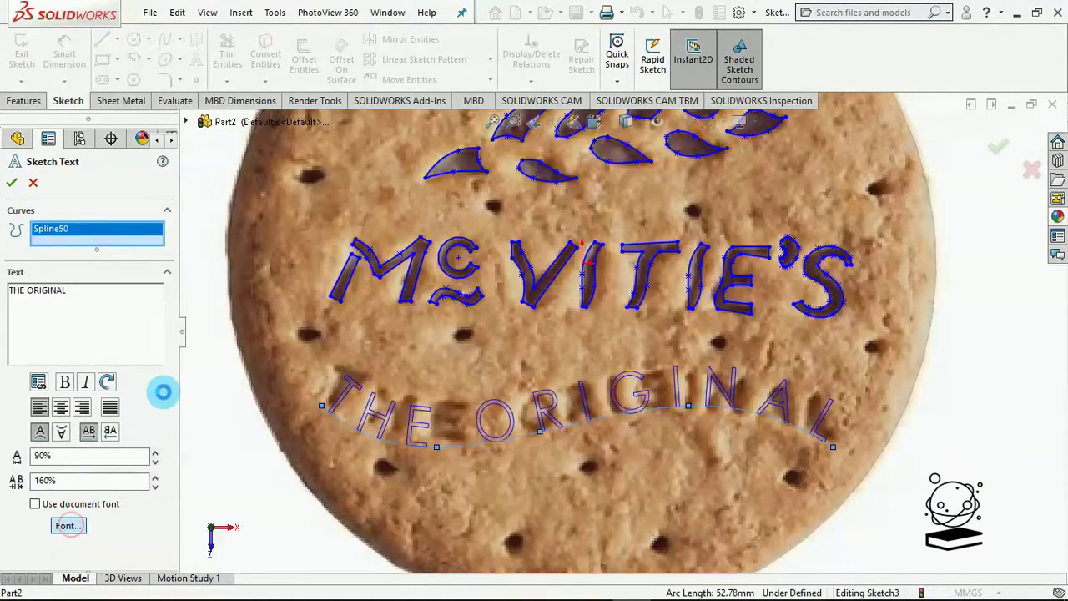
Browse the available fonts and apply the Bold style to the Century Gothic THE ORIGINAL text.
left_click_drag(506, 203, 255, 95)
left_click(204, 179)
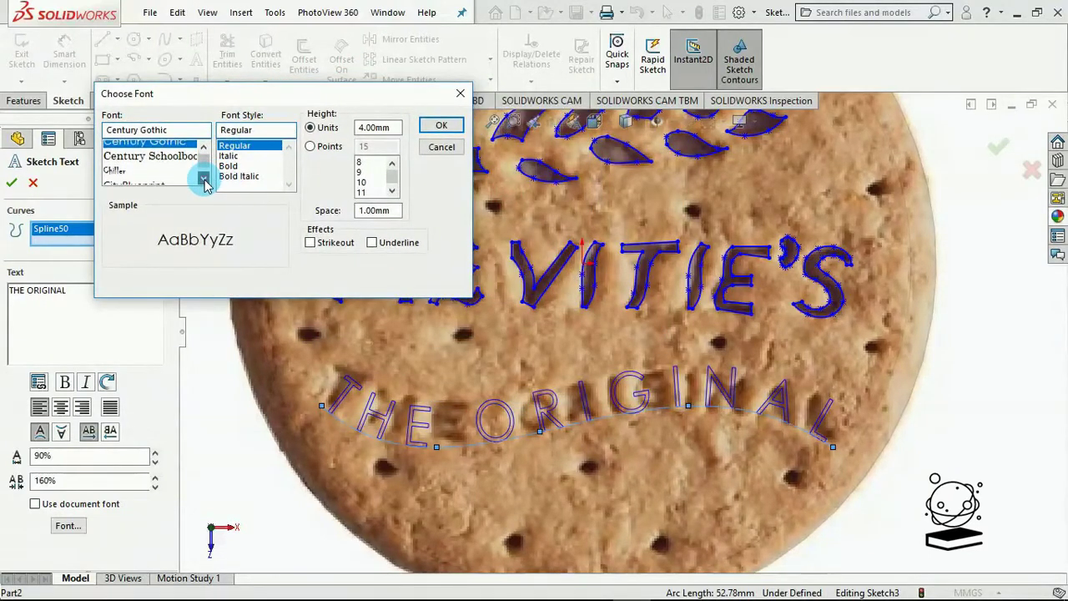
left_click(203, 178)
left_click(204, 179)
left_click(203, 179)
left_click(203, 178)
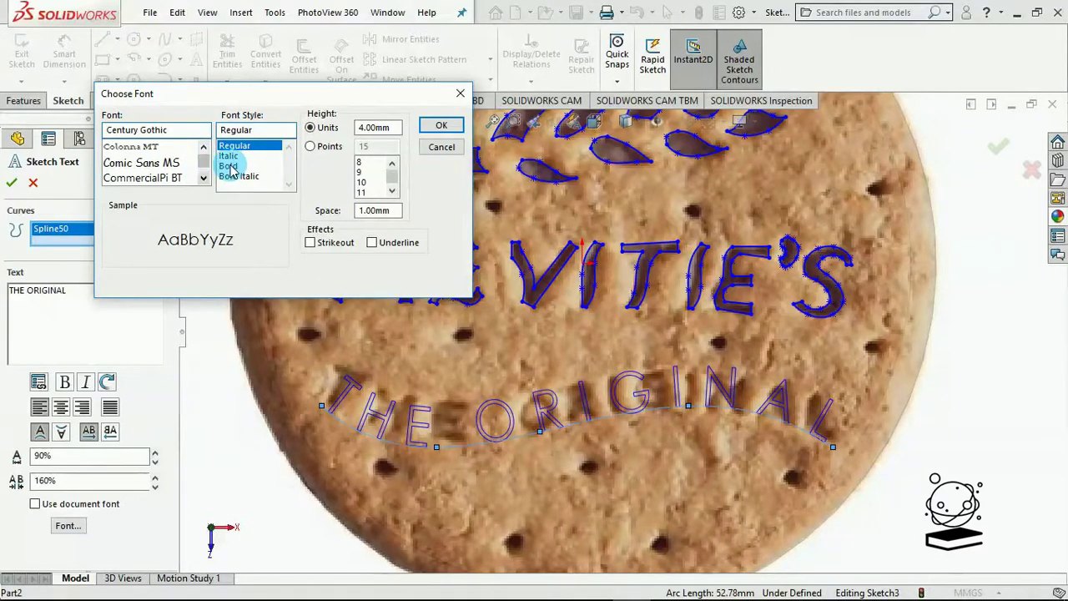
left_click(230, 166)
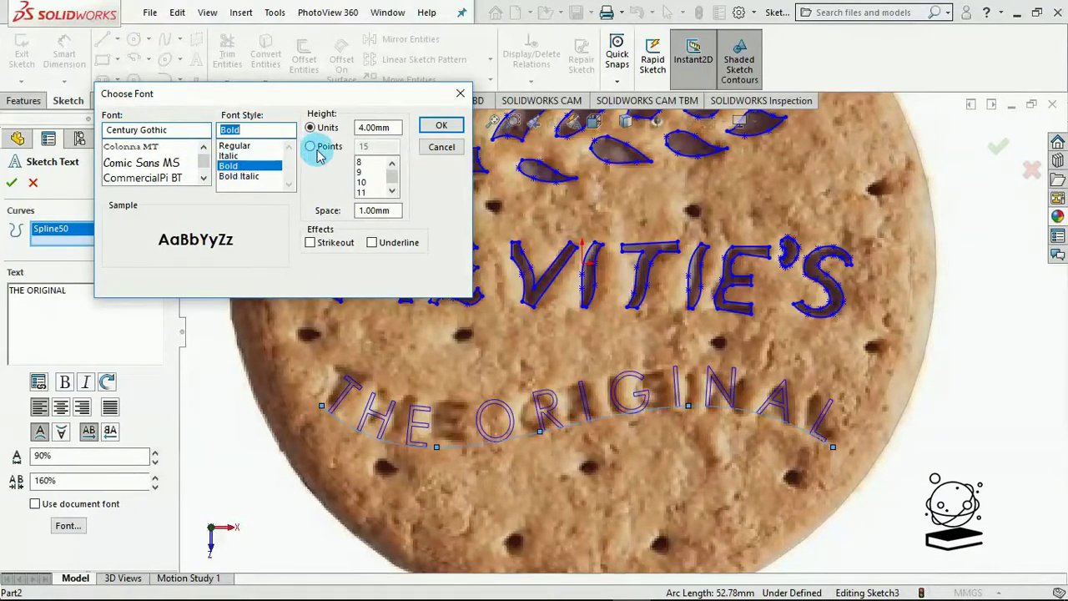
left_click(427, 130)
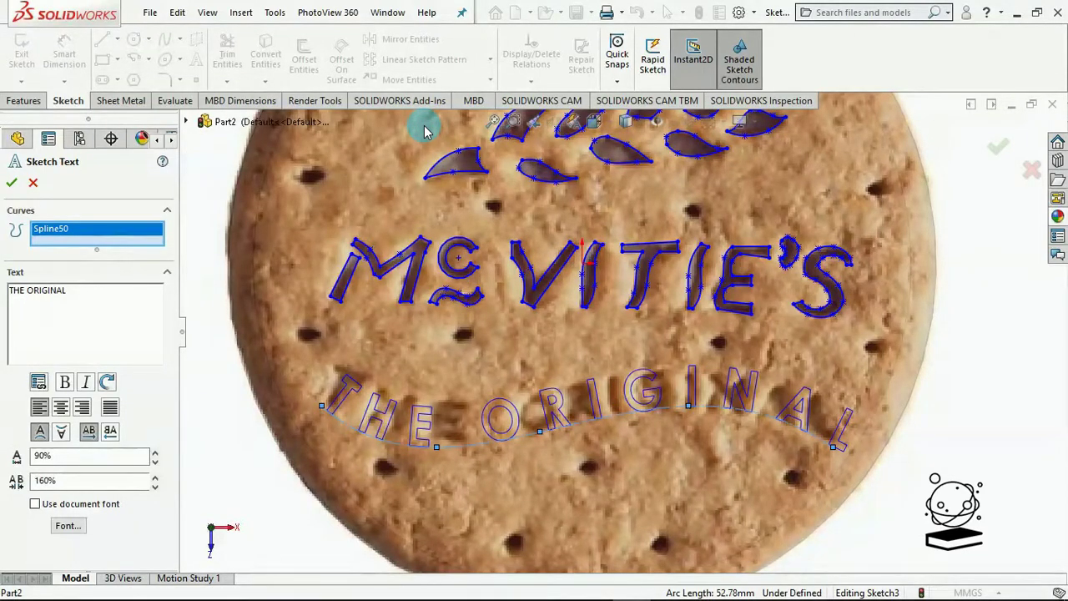
Try the Wingdings 2 font for the THE ORIGINAL text.
left_click(70, 526)
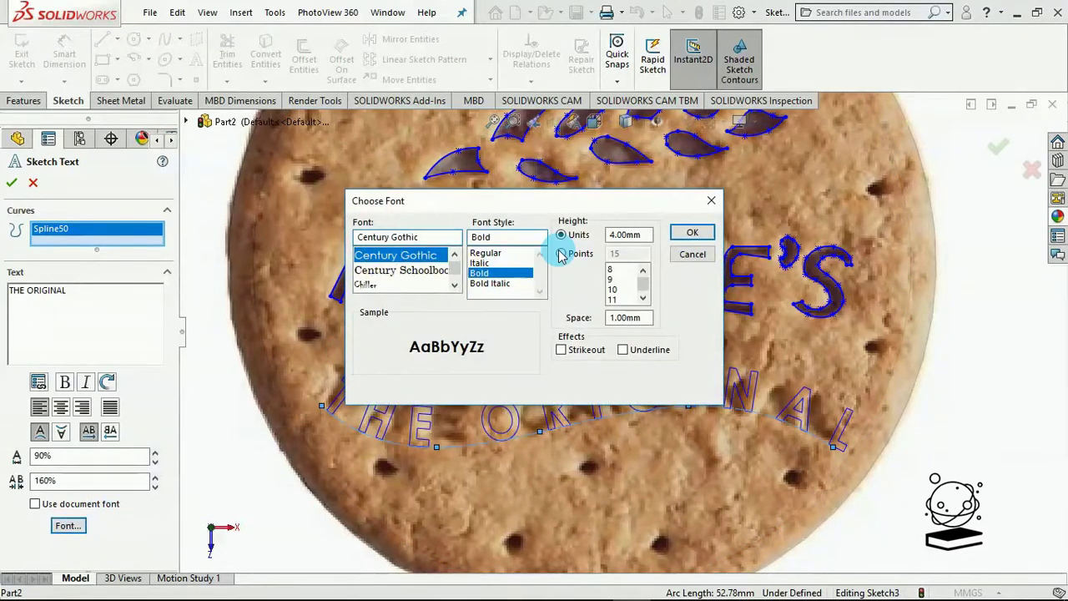
left_click(455, 289)
left_click(454, 285)
left_click(454, 286)
left_click(455, 283)
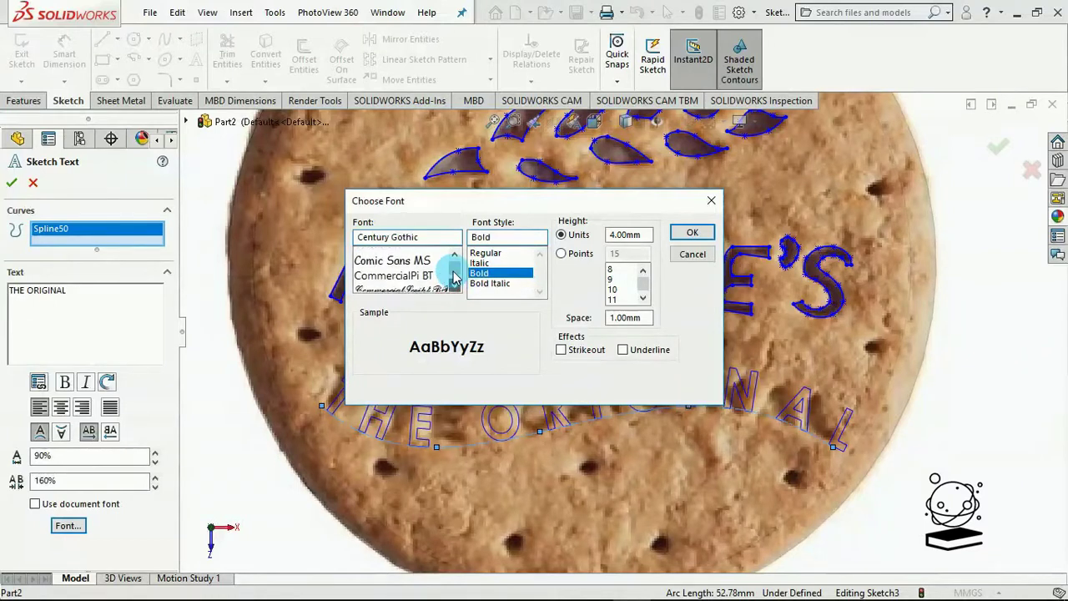
left_click_drag(454, 281, 455, 283)
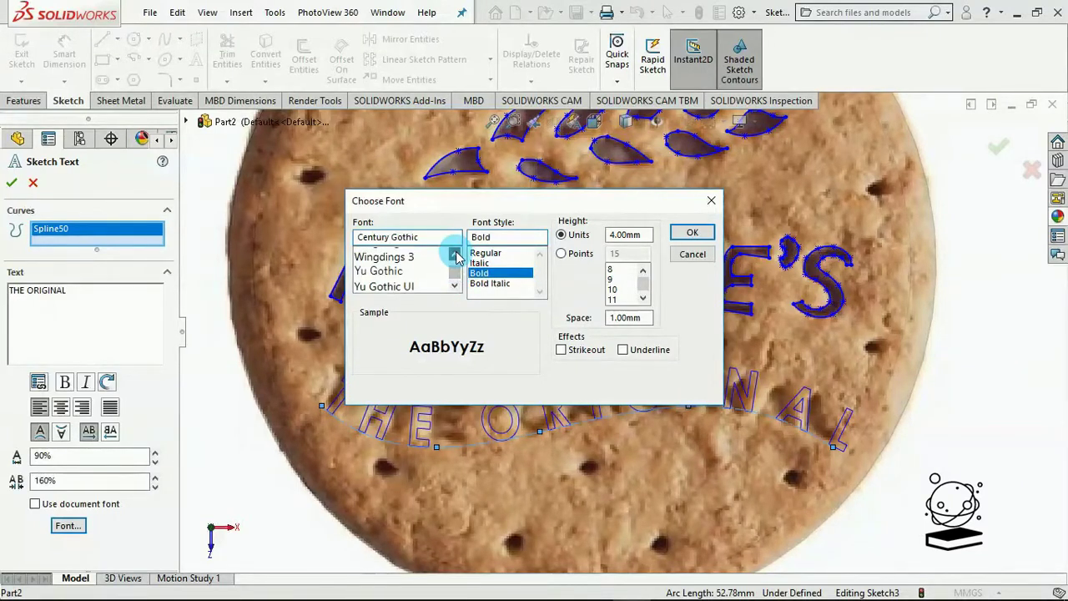
left_click(455, 254)
left_click(386, 255)
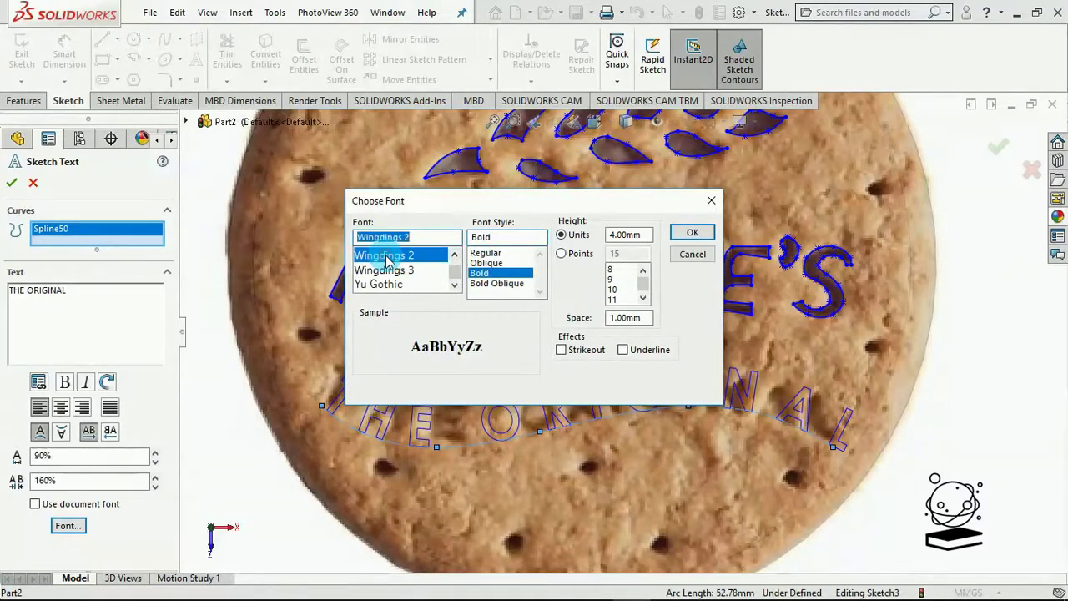
left_click(689, 234)
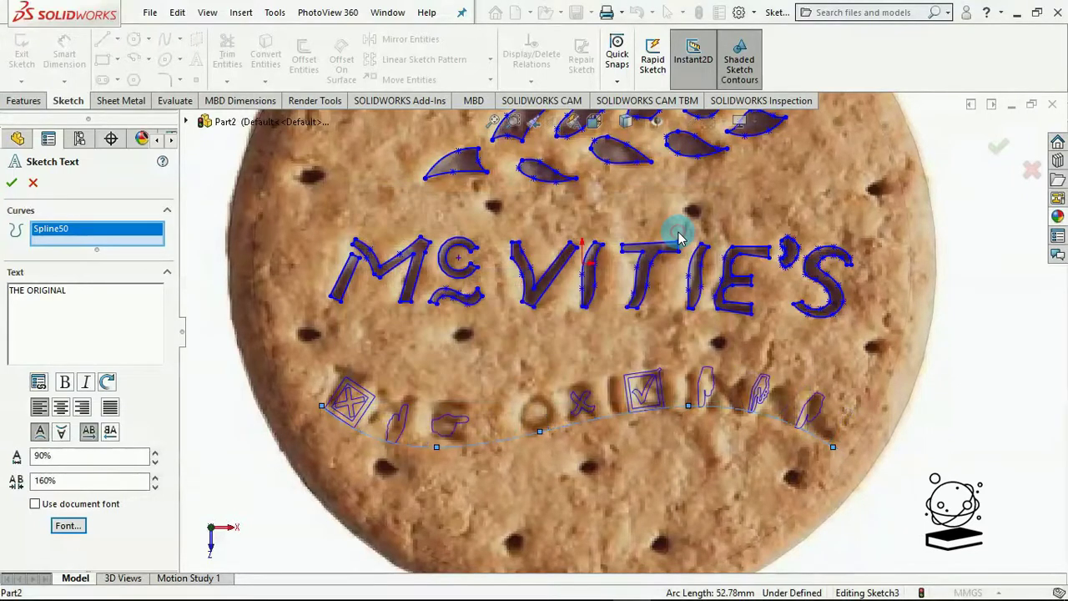
Change the font of the THE ORIGINAL text to Tahoma in the Bold style.
left_click(76, 524)
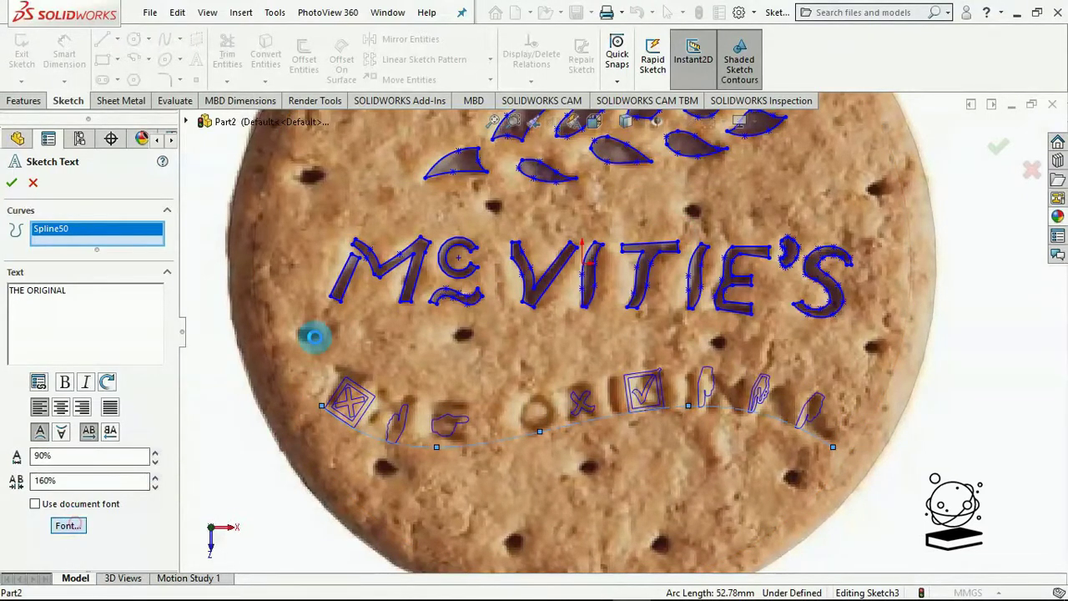
left_click(445, 254)
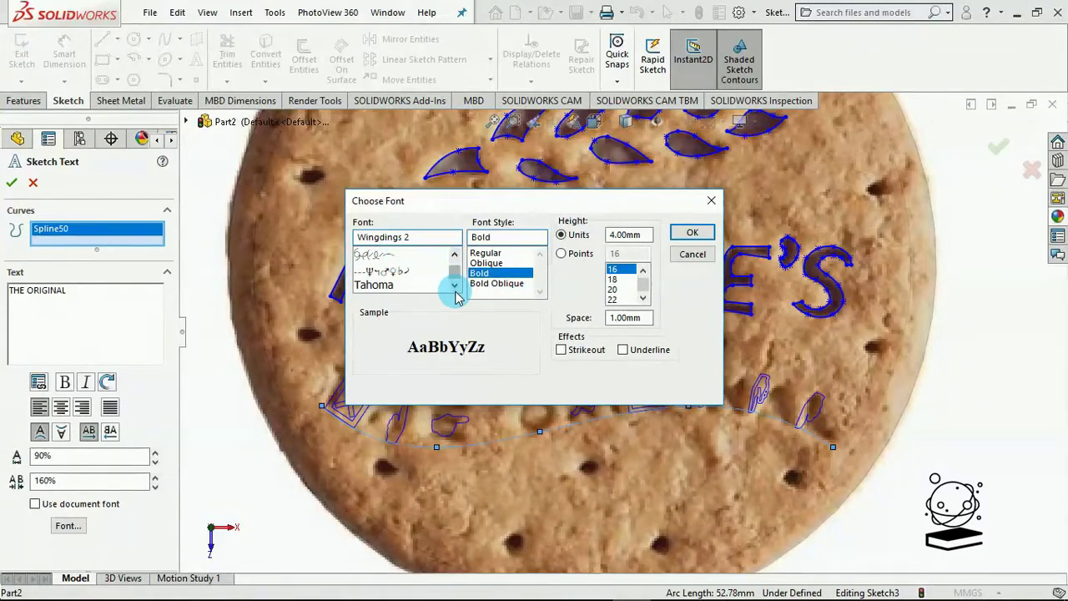
left_click(382, 264)
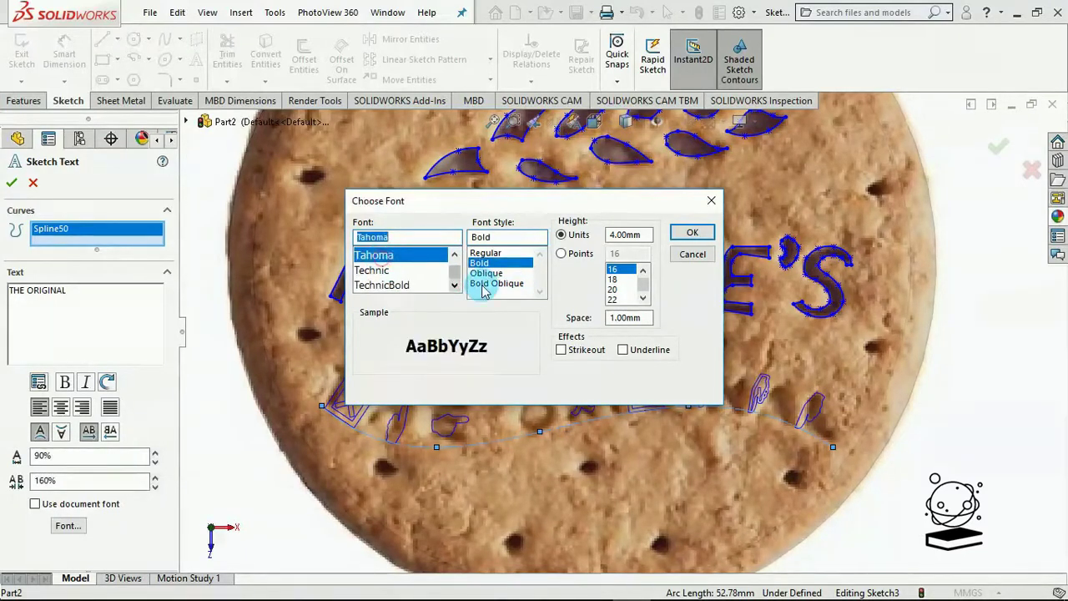
left_click(689, 234)
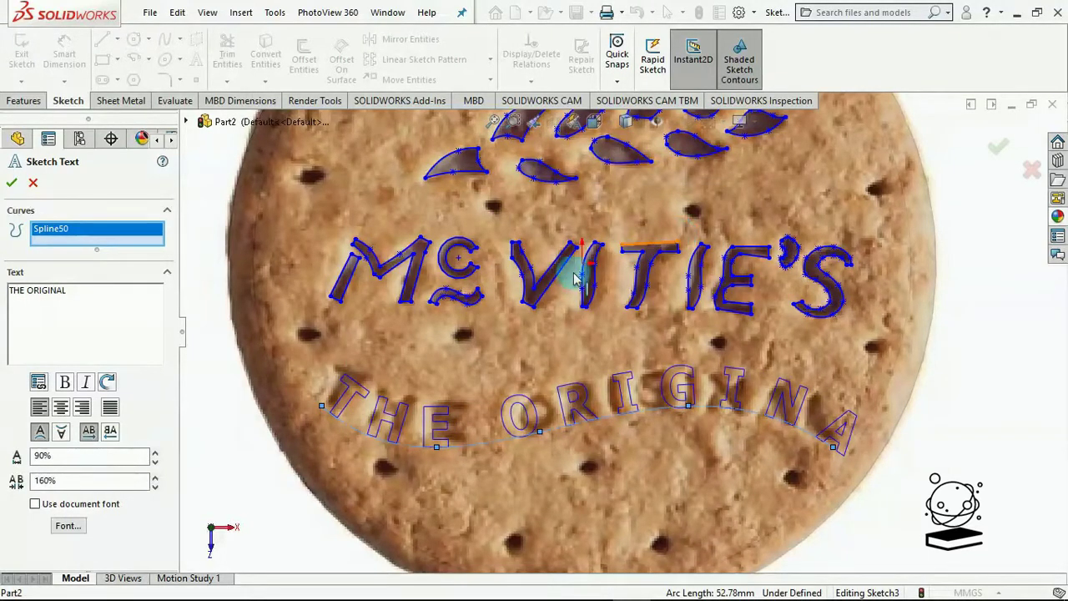
Reduce the character spacing of the THE ORIGINAL text to 140%, accept the sketch text and exit the sketch.
left_click(154, 487)
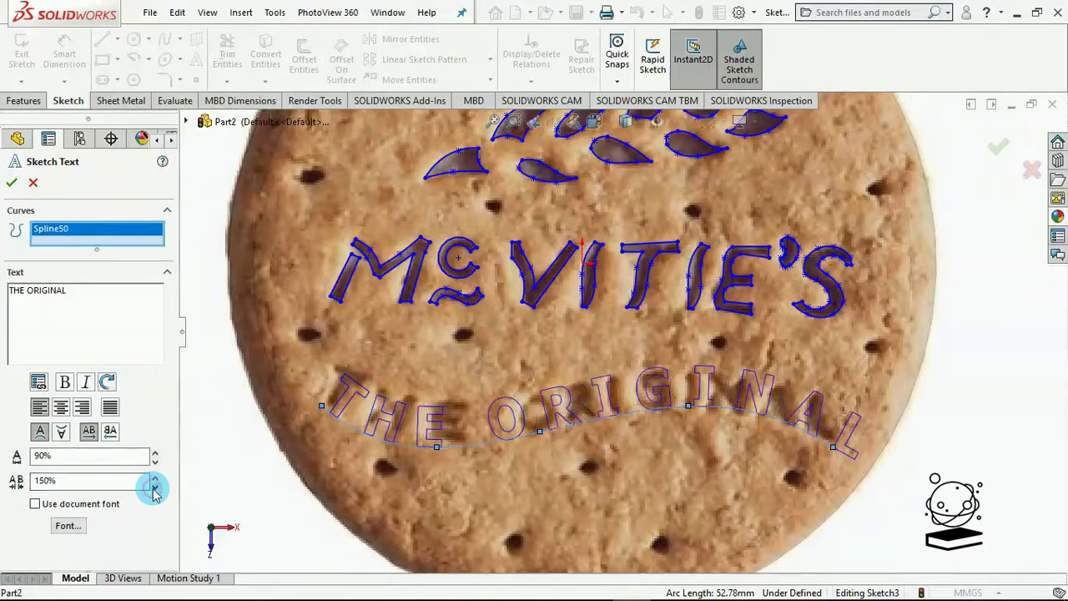
left_click(154, 487)
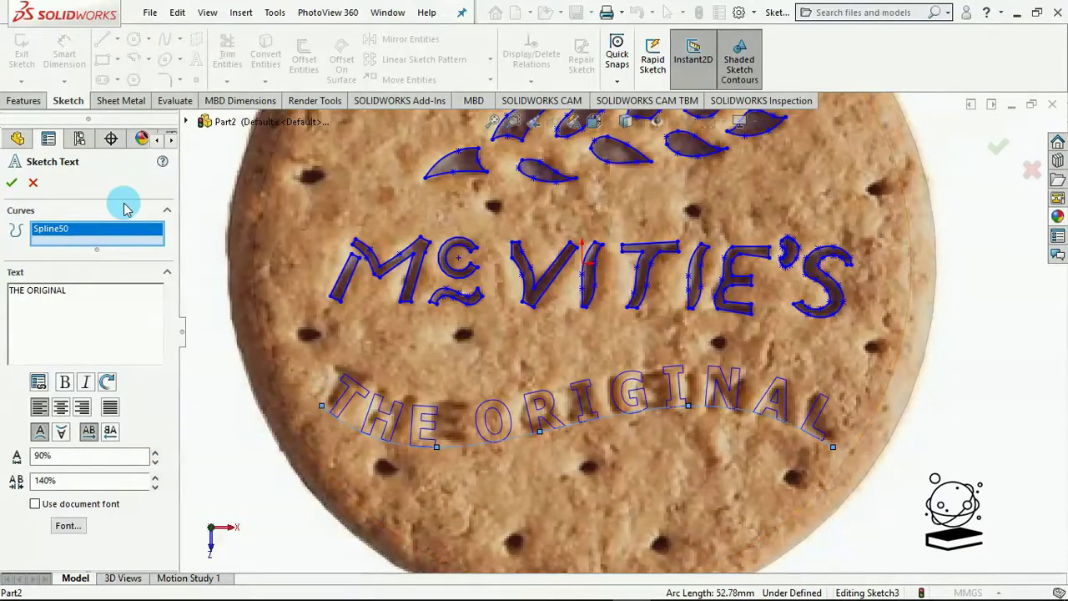
left_click(13, 182)
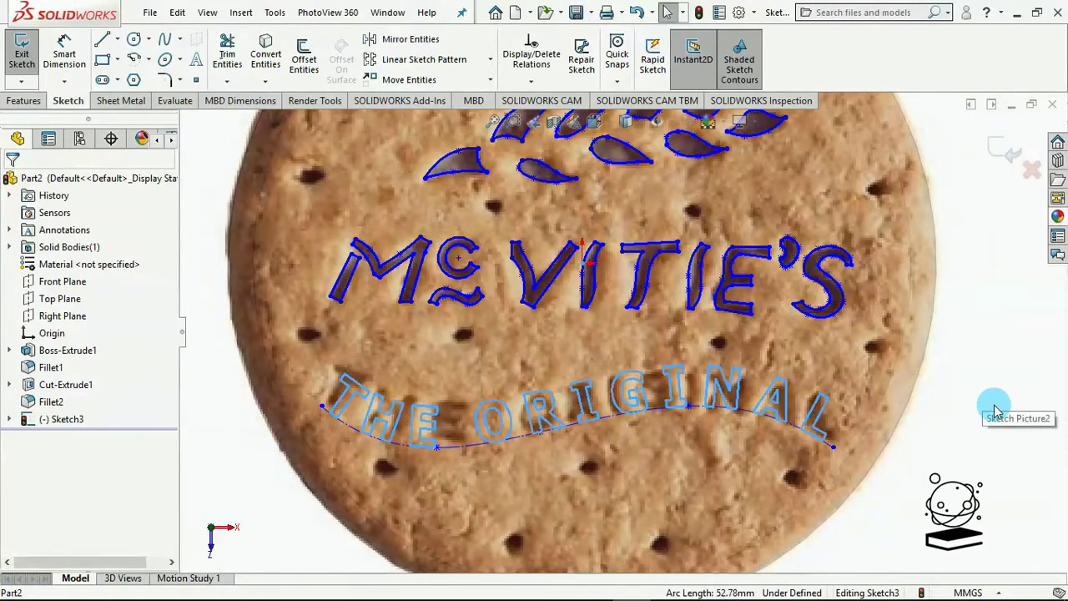
scroll(949, 374, "up", 2)
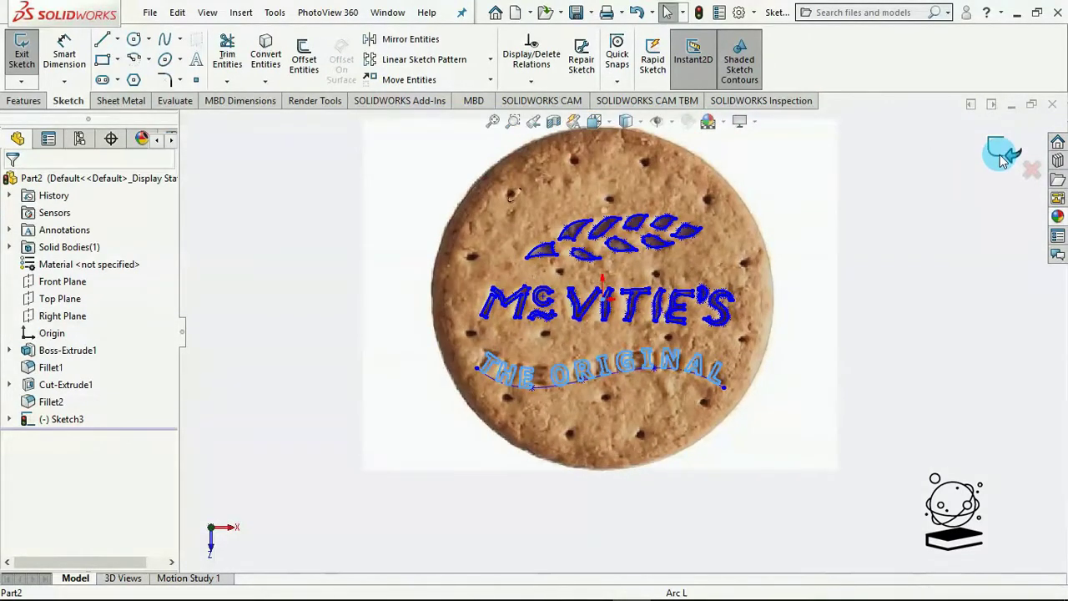
left_click(1002, 159)
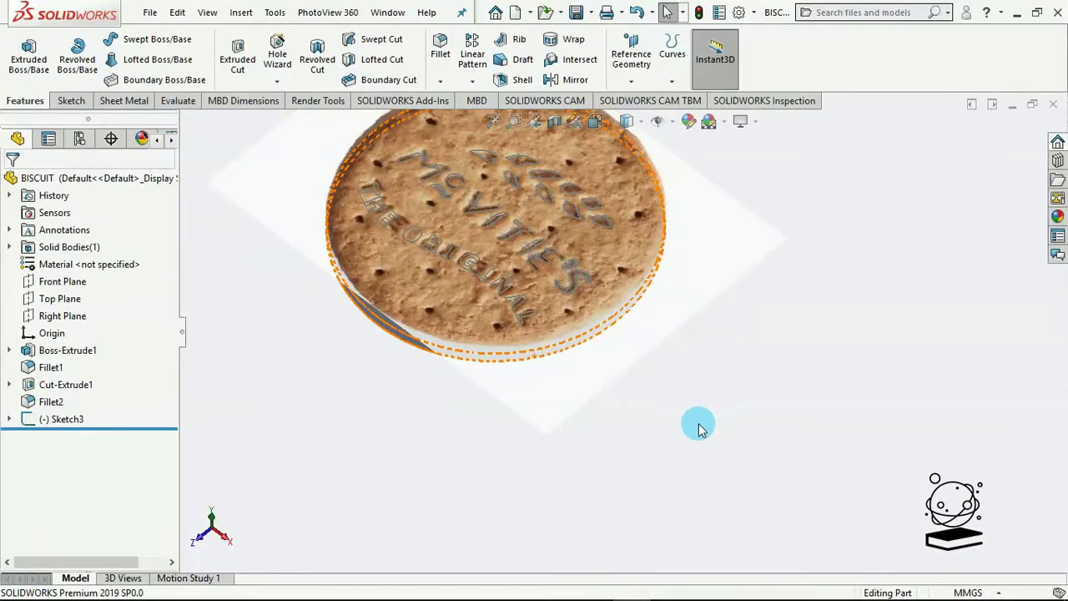
Reopen Sketch3 with the leaves and lettering for editing and show it in the isometric view.
middle_click_drag(699, 428, 699, 450)
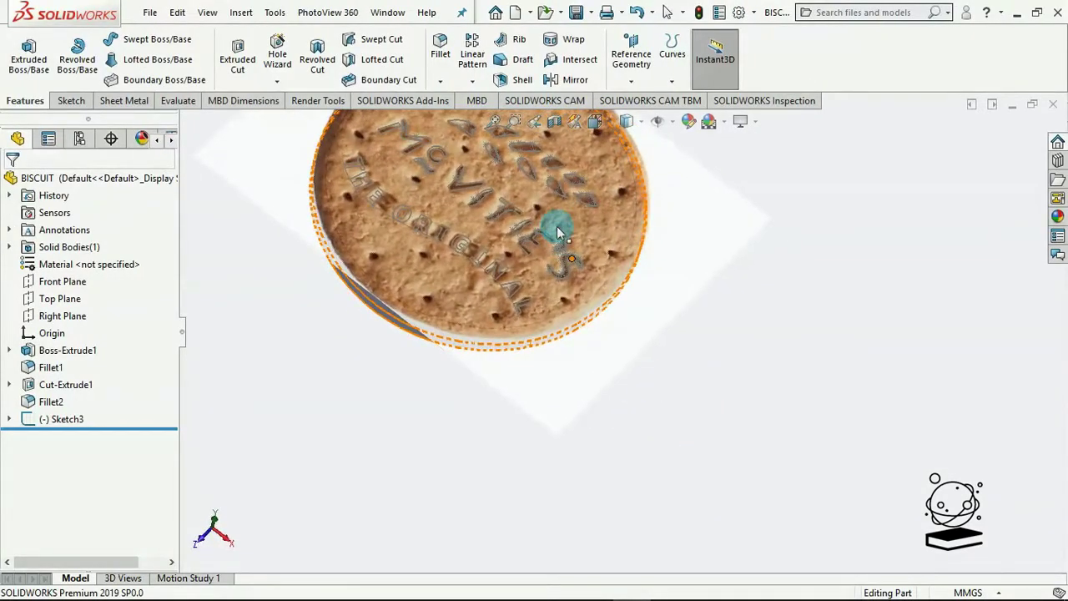
middle_click_drag(632, 474, 247, 120)
scroll(593, 183, "down", 2)
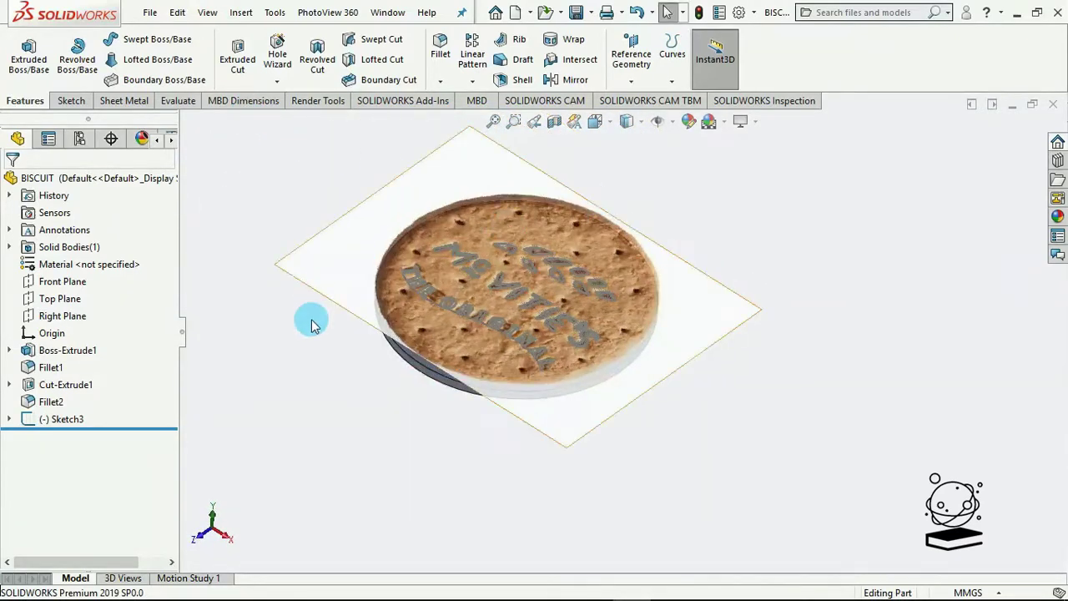
right_click(52, 419)
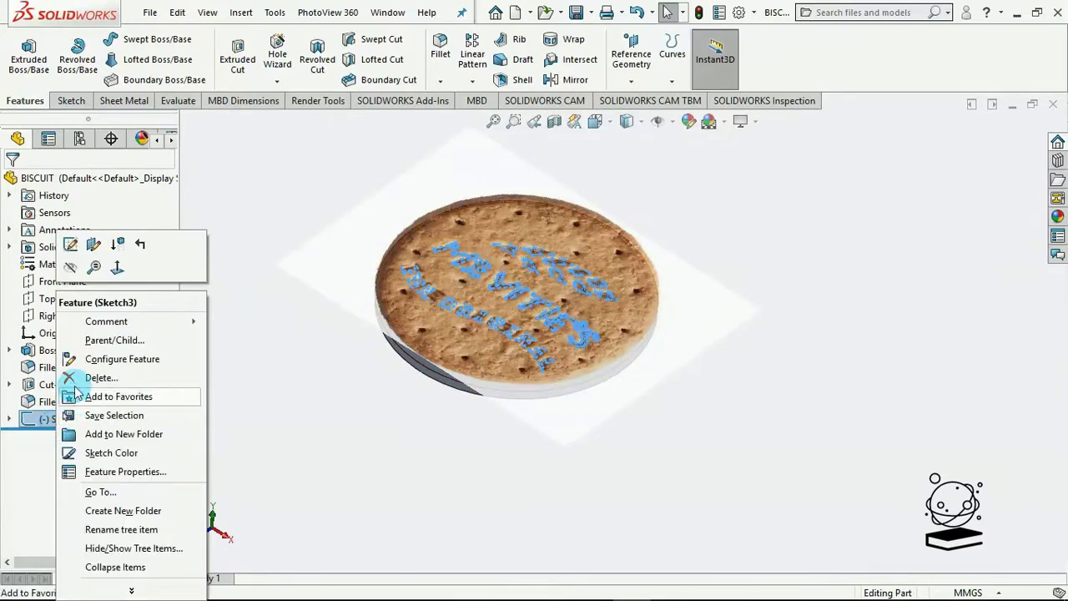
left_click(70, 243)
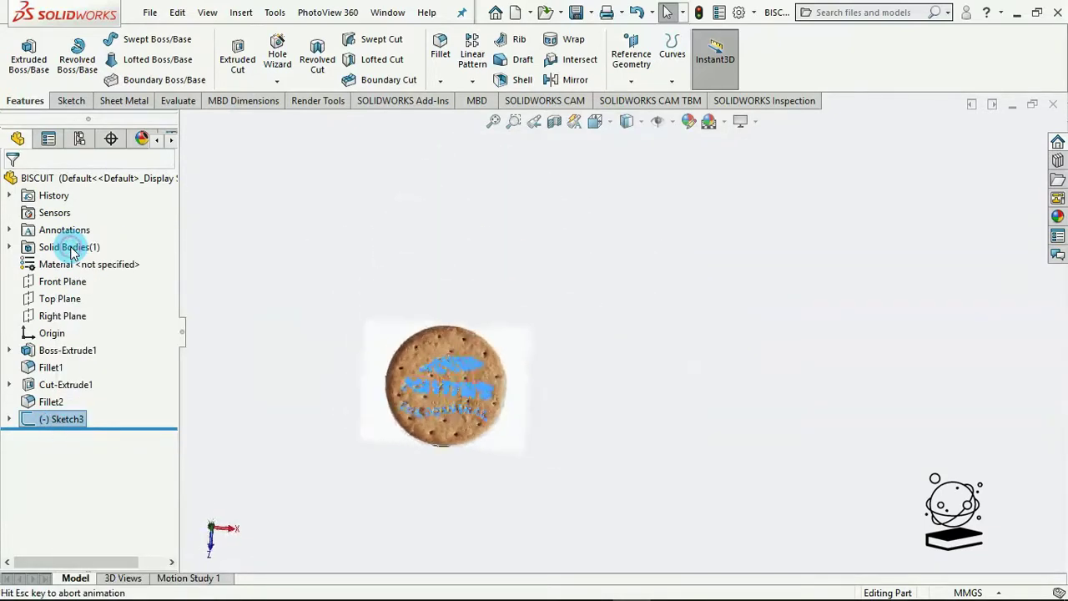
left_click(593, 124)
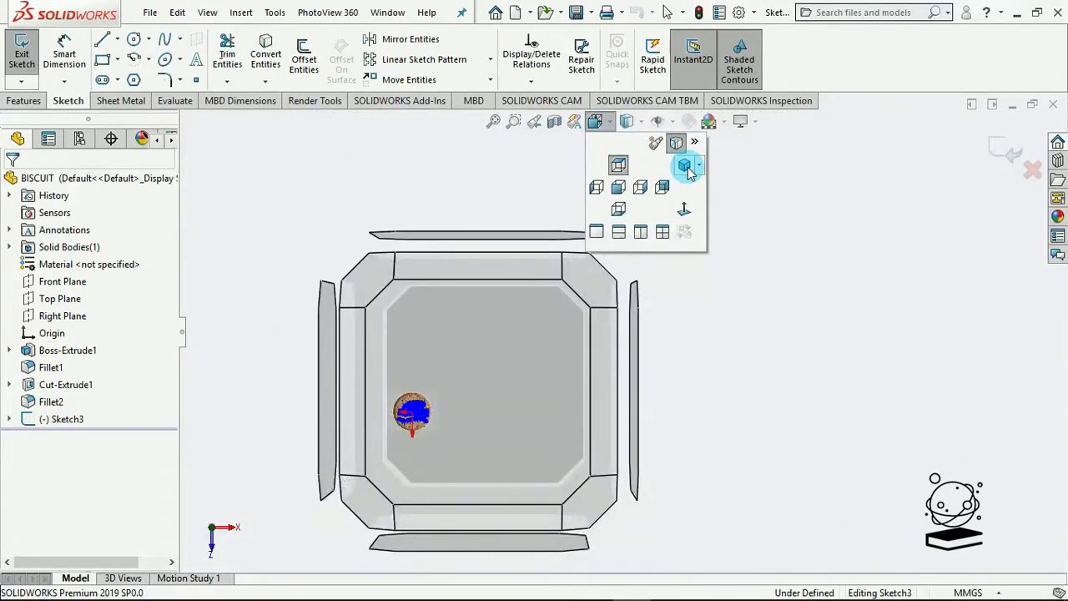
left_click(687, 166)
scroll(437, 282, "down", 8)
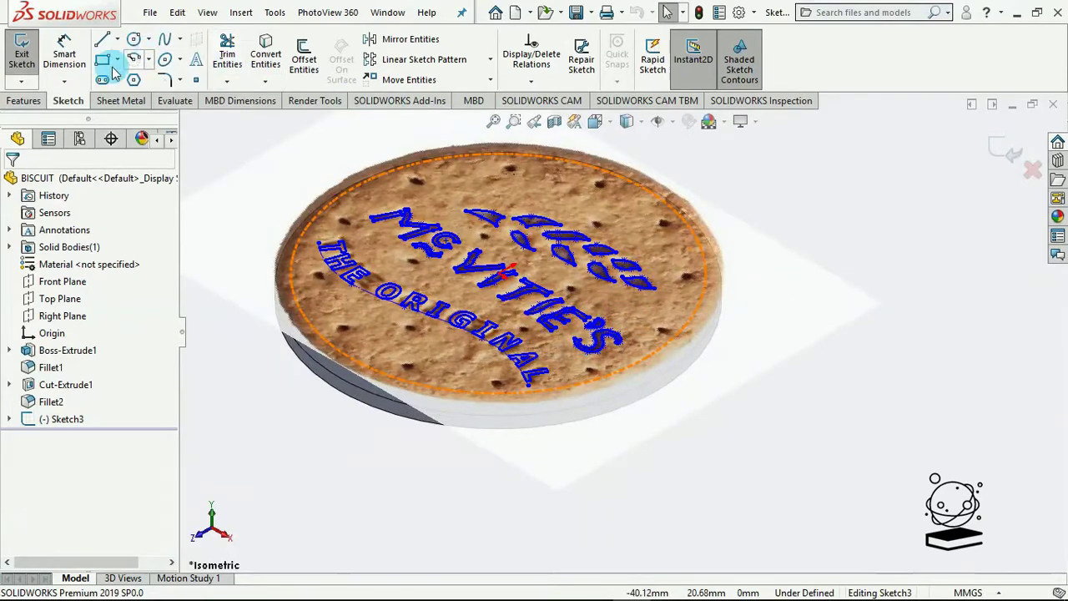
Cut the leaf, McVitie's and THE ORIGINAL profiles into the biscuit with a blind Extruded Cut 1.5 mm deep.
left_click(33, 101)
left_click(236, 53)
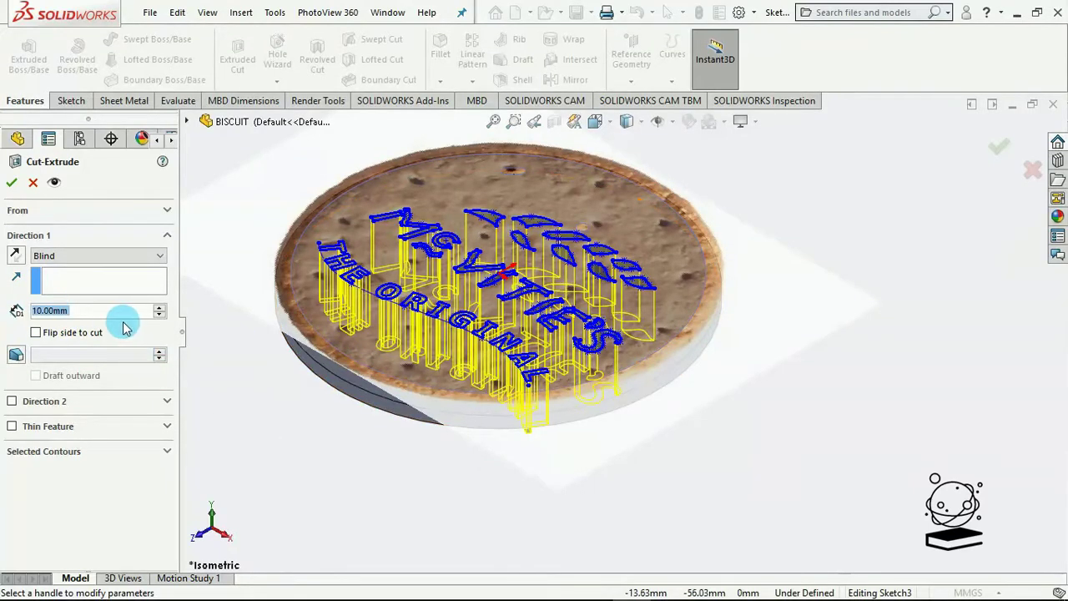
type("1")
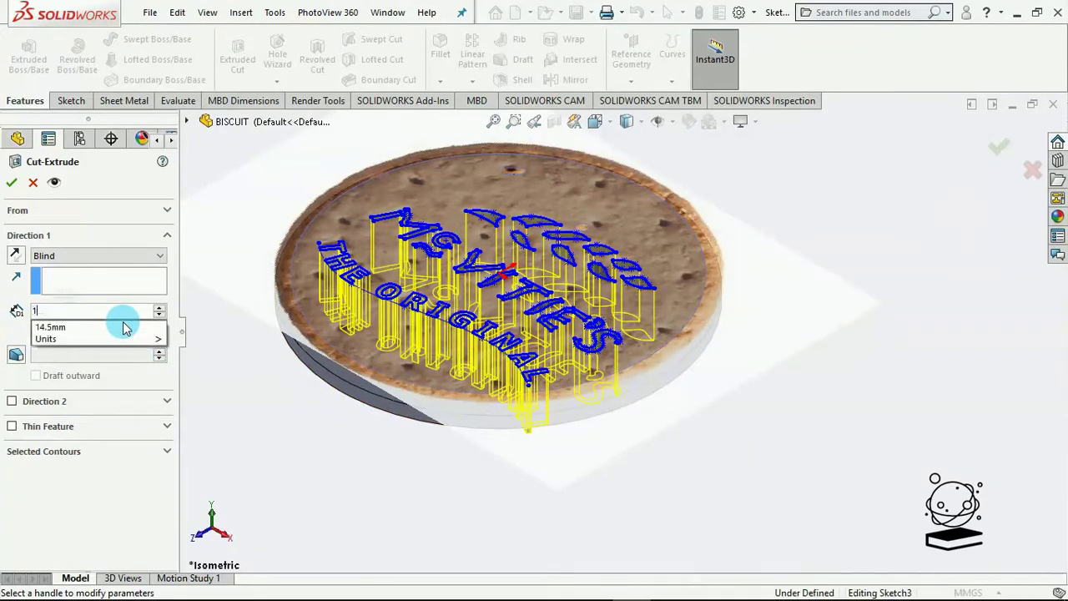
type(".5")
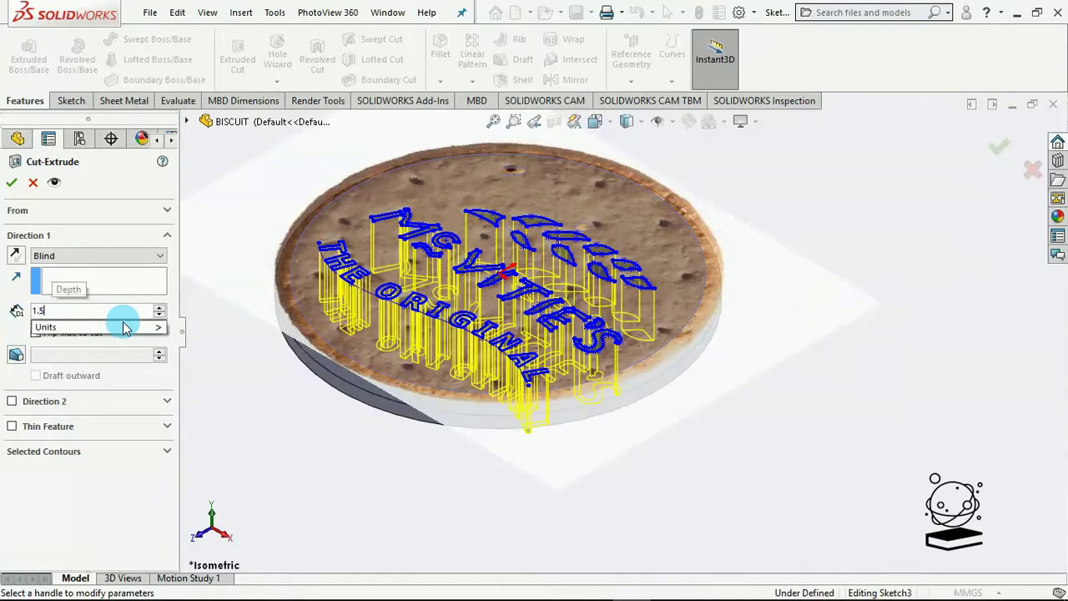
left_click(141, 490)
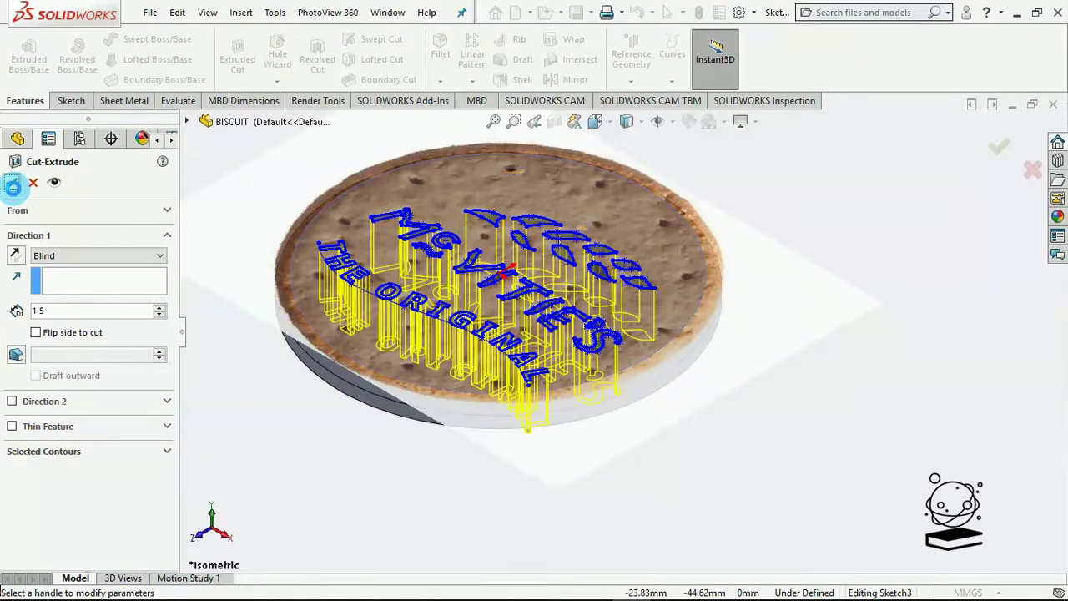
left_click(11, 185)
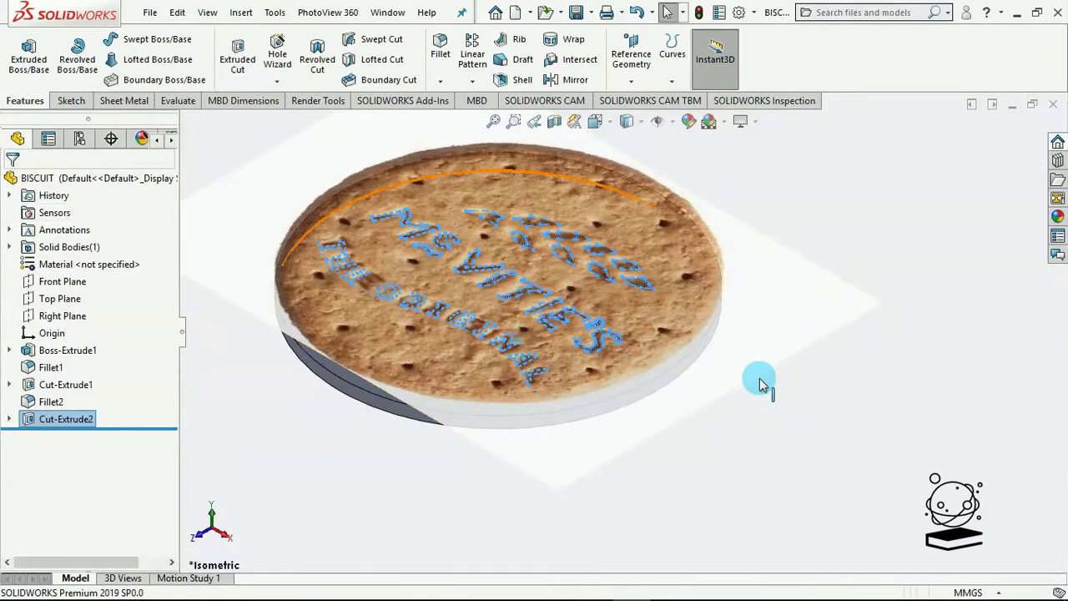
Suppress the biscuit reference picture so only the solid model is displayed.
left_click(272, 477)
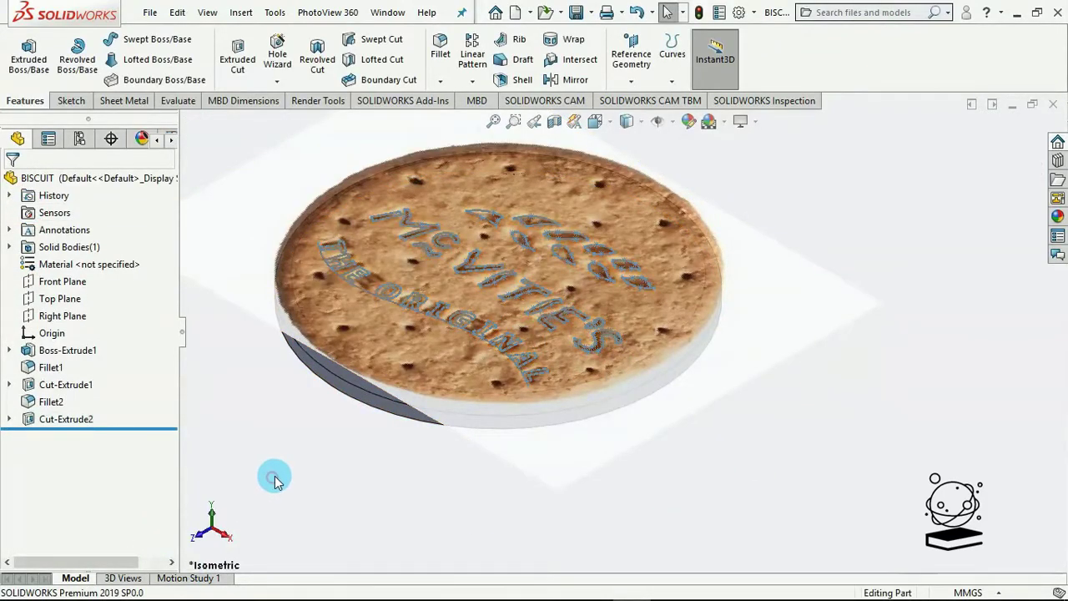
mouse_move(346, 449)
middle_mouse_down()
mouse_move(387, 448)
mouse_move(366, 454)
middle_mouse_up()
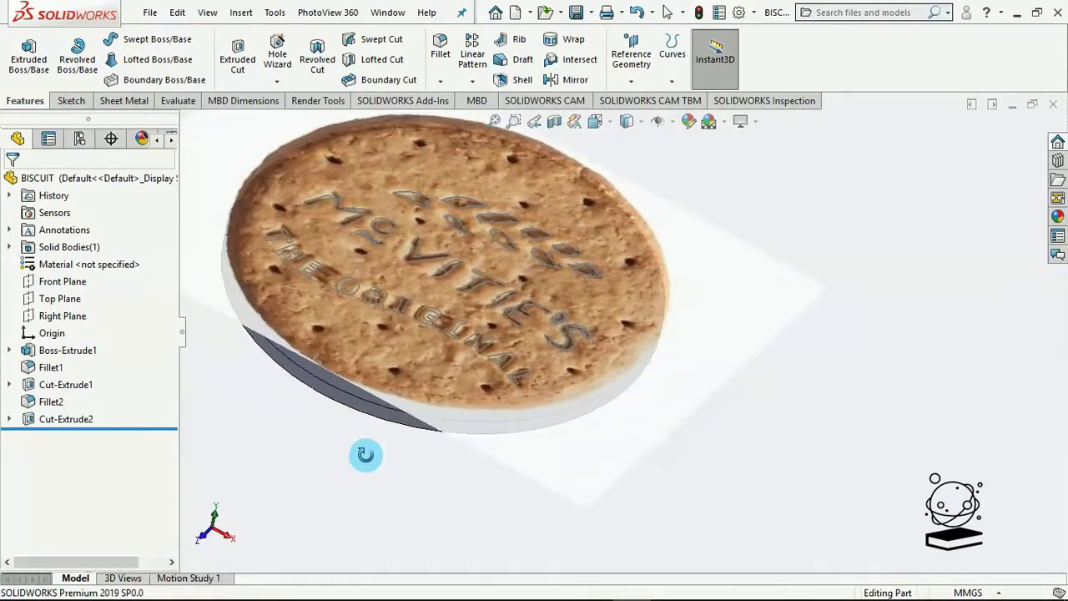
right_click(751, 307)
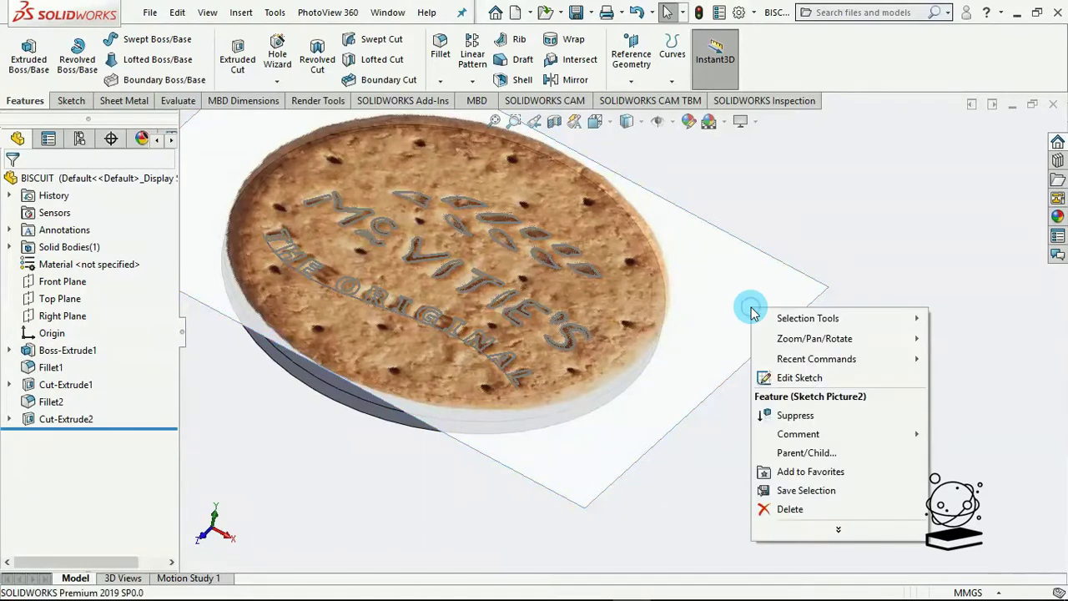
left_click(780, 416)
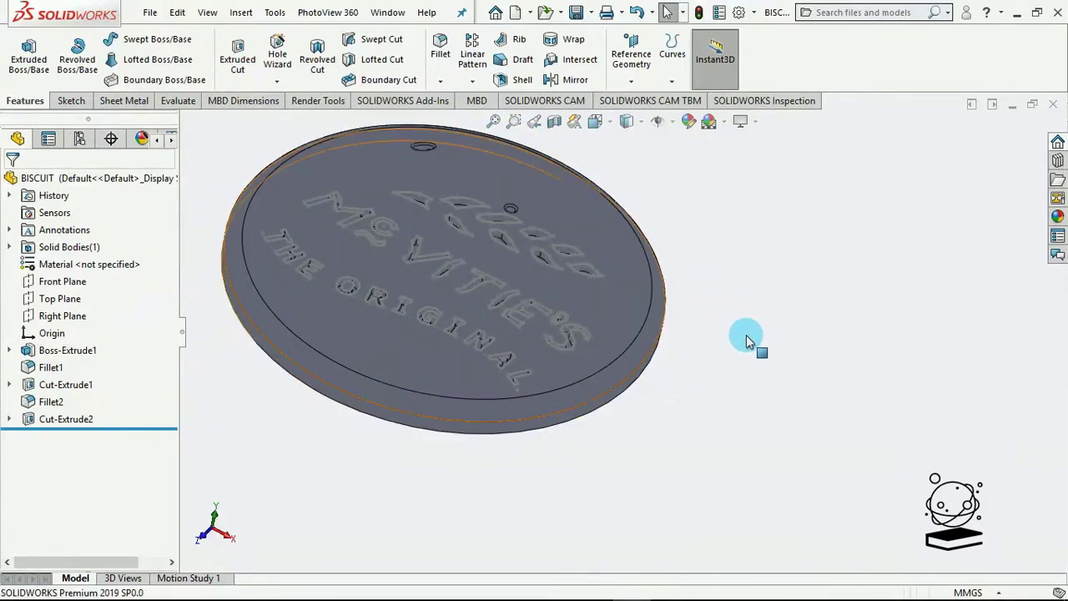
Hide Sketch3, the leaf and lettering sketch under Cut-Extrude2.
left_click(9, 419)
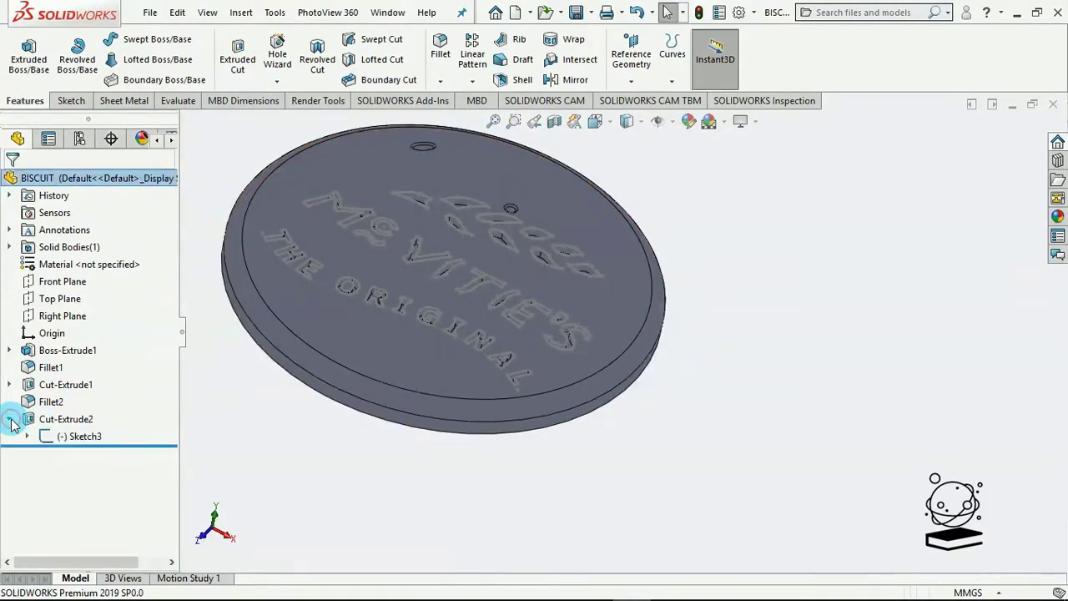
right_click(60, 437)
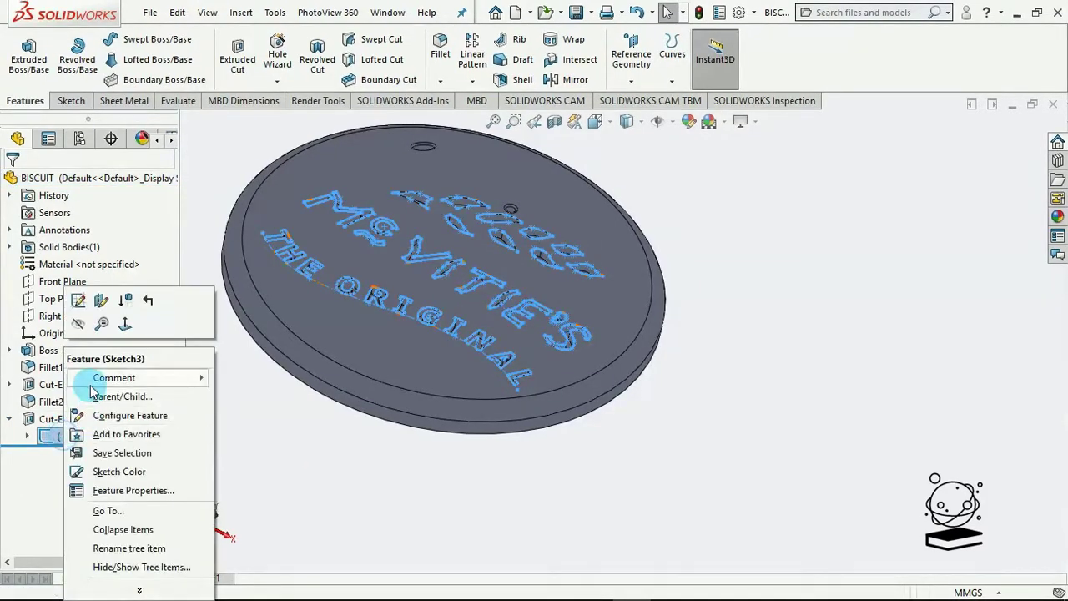
left_click(80, 327)
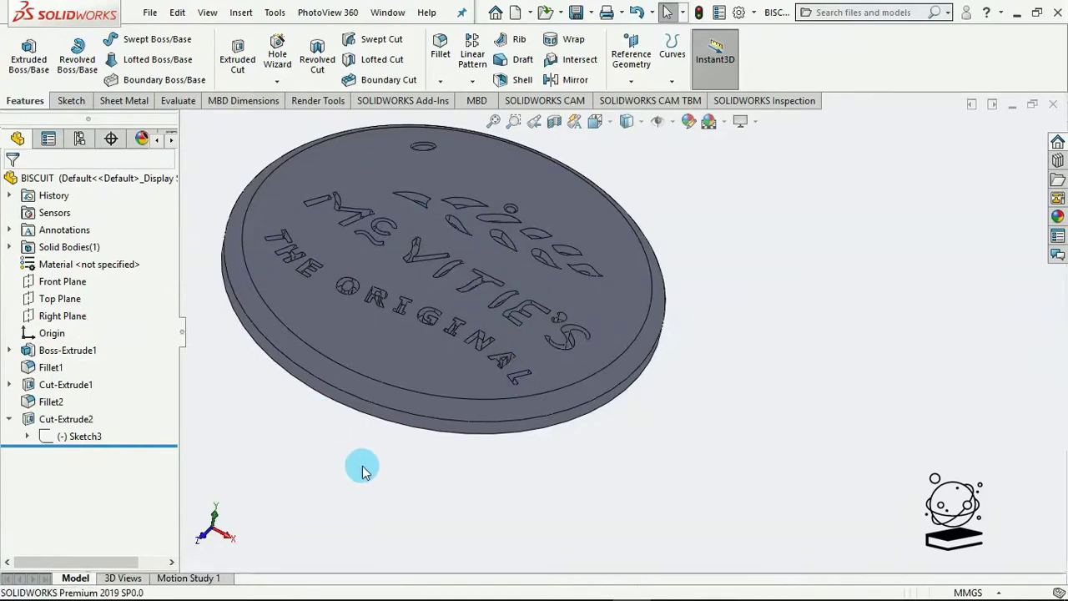
mouse_move(393, 474)
middle_mouse_down()
mouse_move(370, 508)
mouse_move(389, 541)
mouse_move(350, 539)
mouse_move(395, 491)
mouse_move(370, 477)
mouse_move(359, 484)
mouse_move(360, 470)
mouse_move(406, 472)
middle_mouse_up()
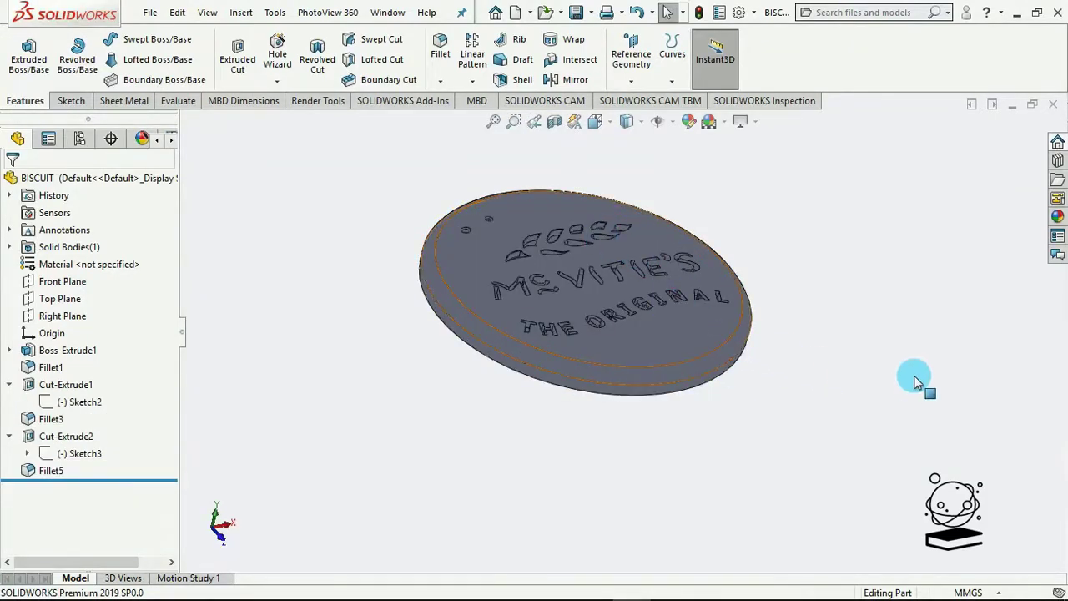
Reopen Sketch2, the hole sketch under Cut-Extrude1, for editing.
middle_click_drag(868, 416, 882, 486)
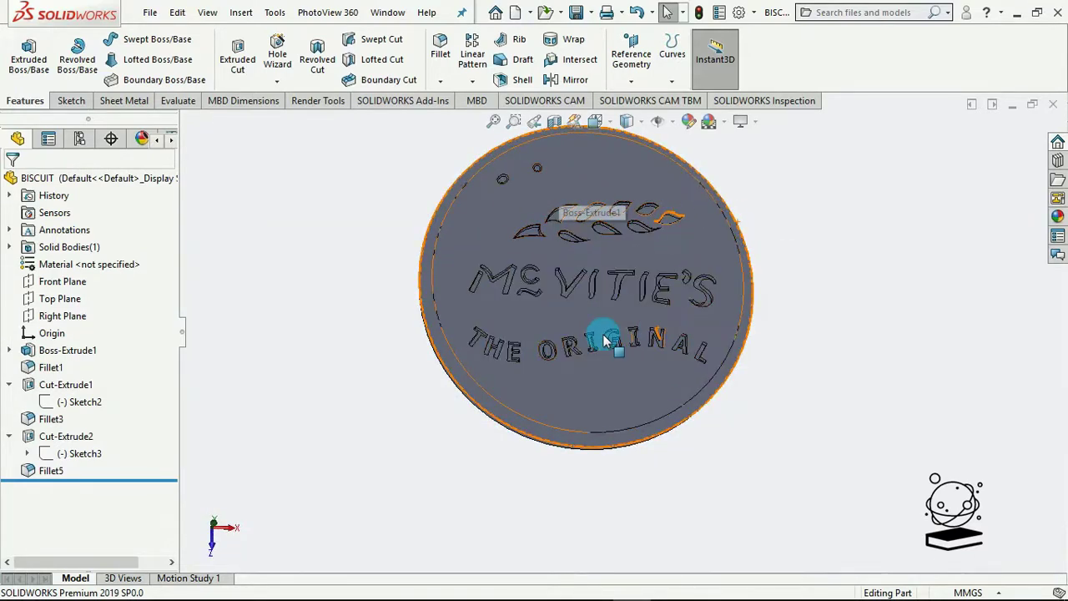
middle_click_drag(761, 340, 785, 269)
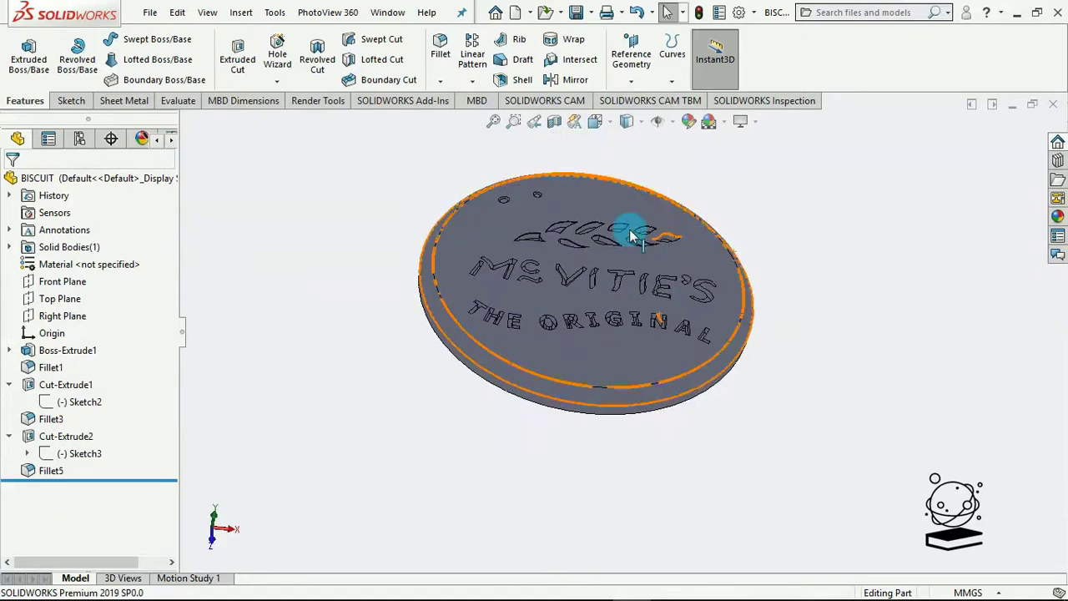
scroll(353, 215, "down", 2)
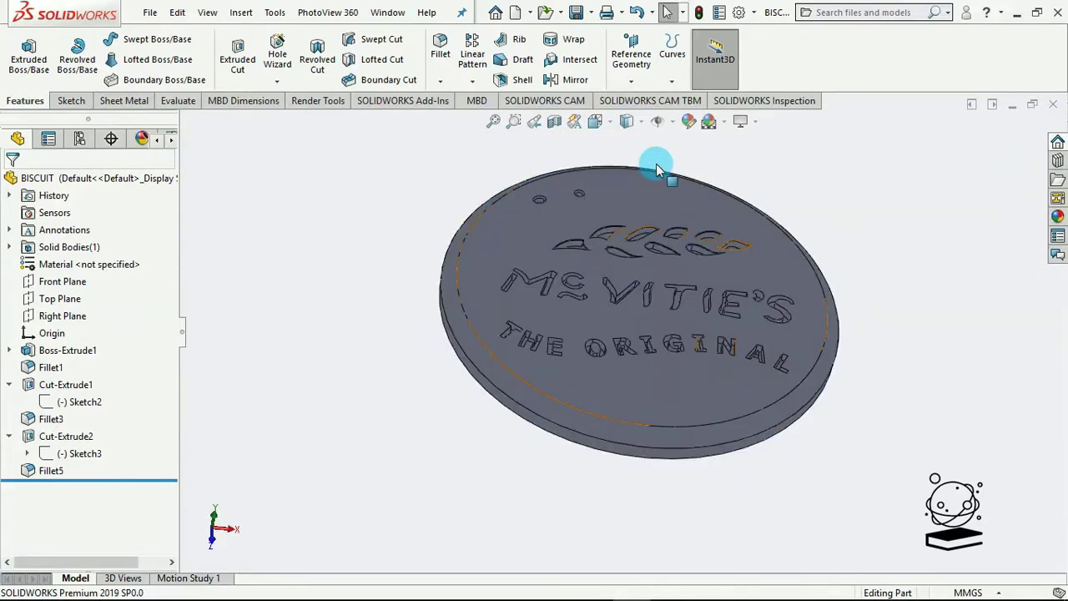
scroll(665, 157, "down", 1)
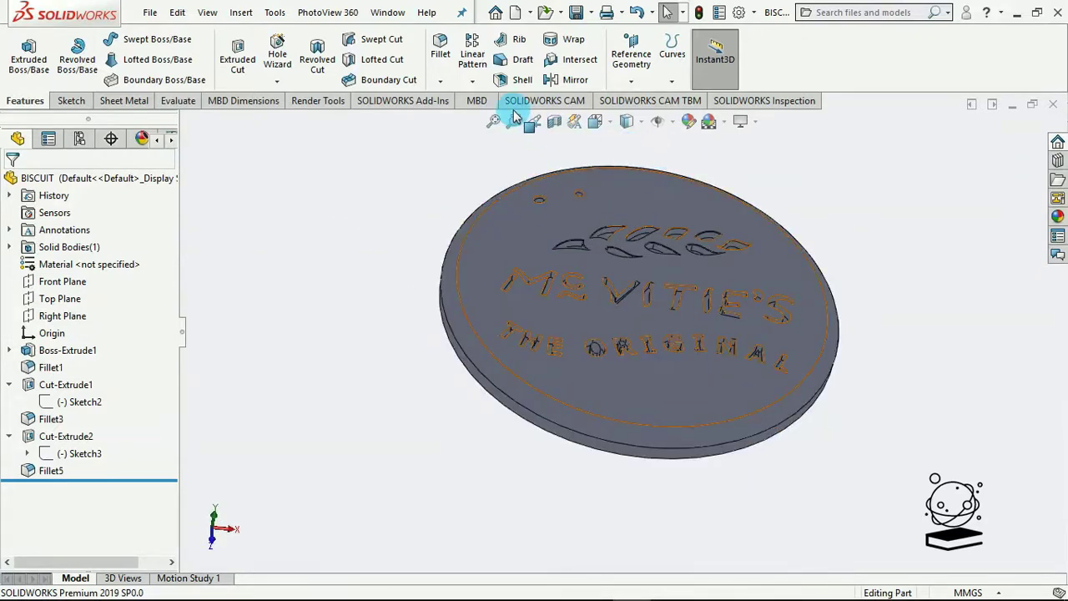
left_click(476, 81)
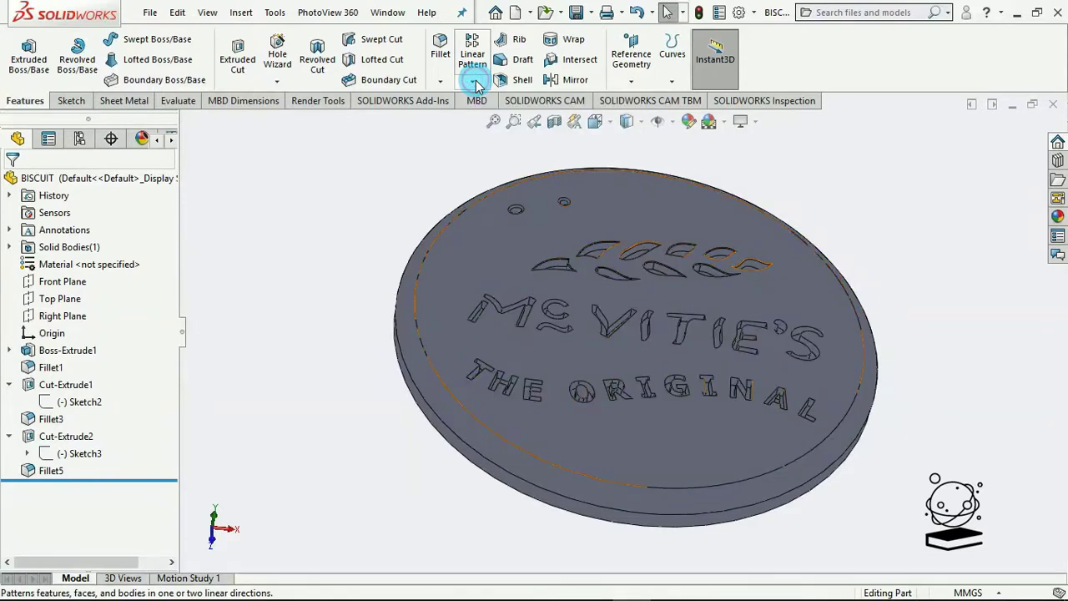
right_click(46, 401)
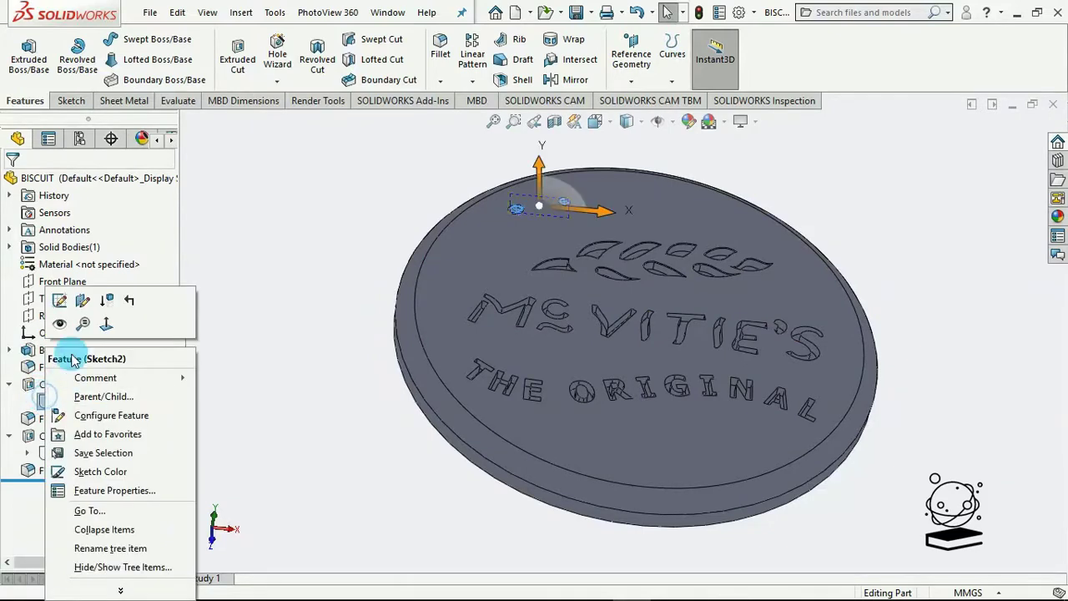
left_click(62, 305)
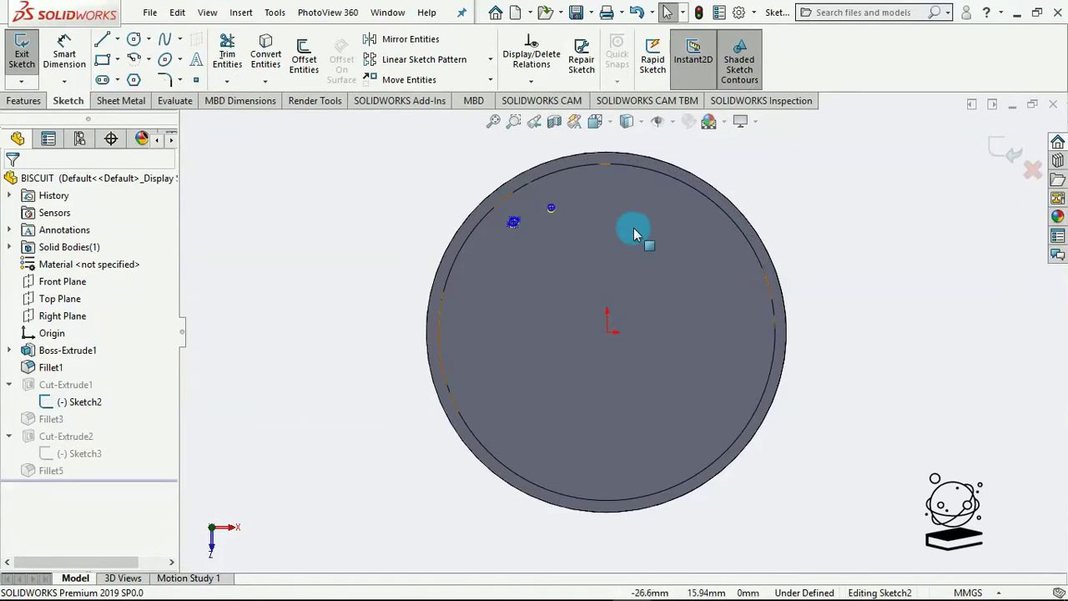
Copy the small circle from its centre to a point directly above the origin using Copy Entities.
scroll(627, 229, "down", 2)
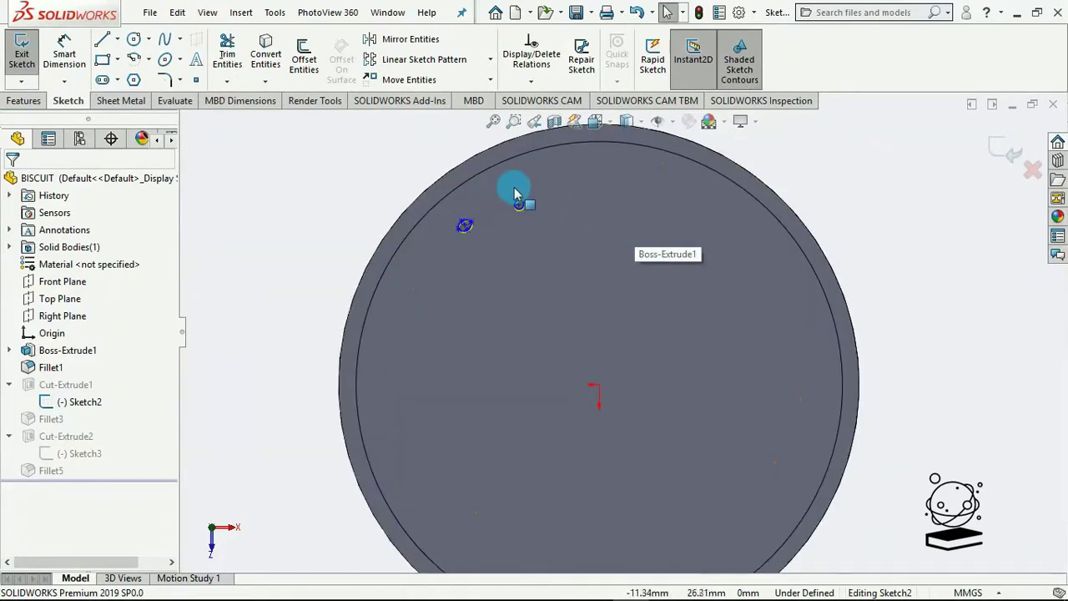
left_click(538, 231)
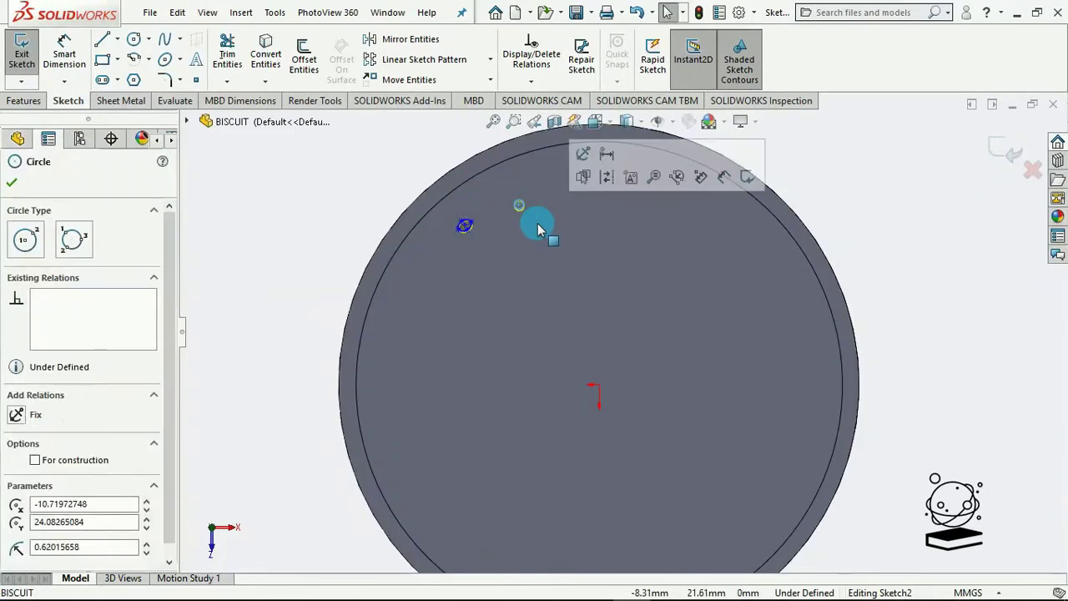
left_click(491, 81)
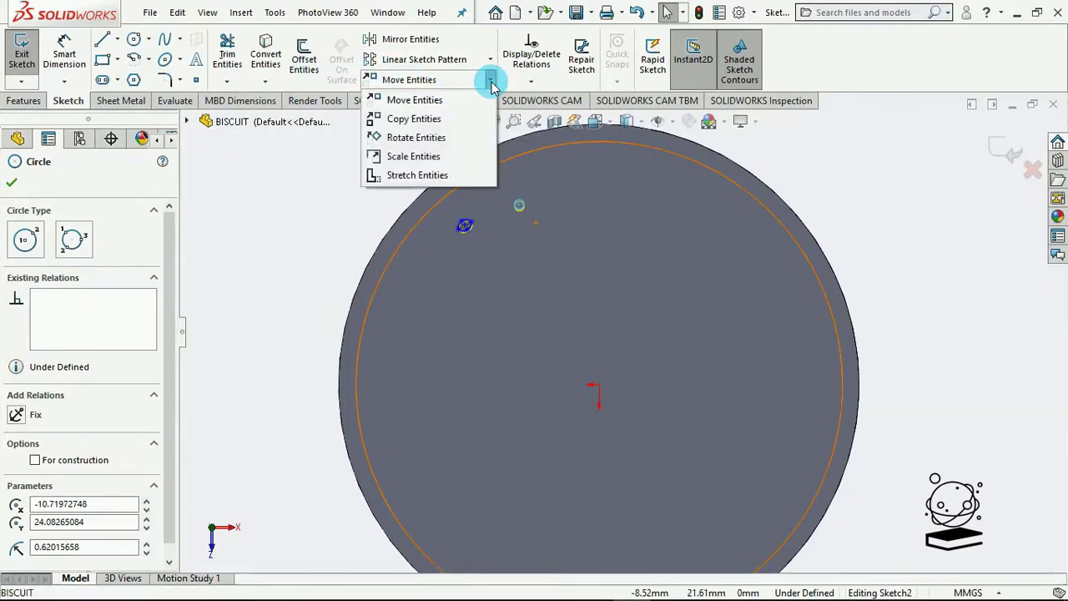
left_click(400, 123)
left_click(519, 206)
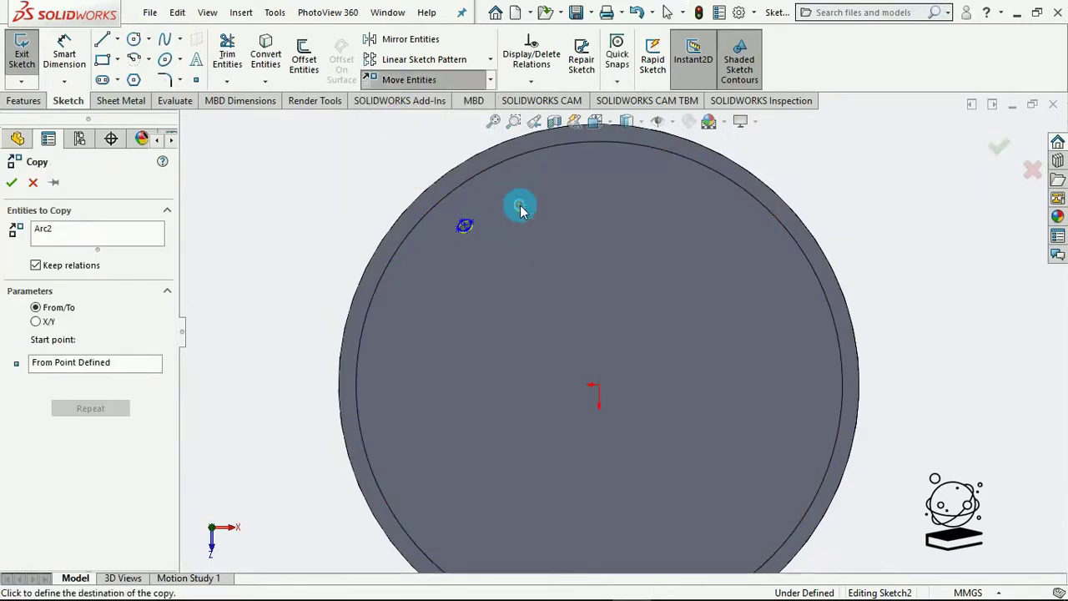
left_click(600, 230)
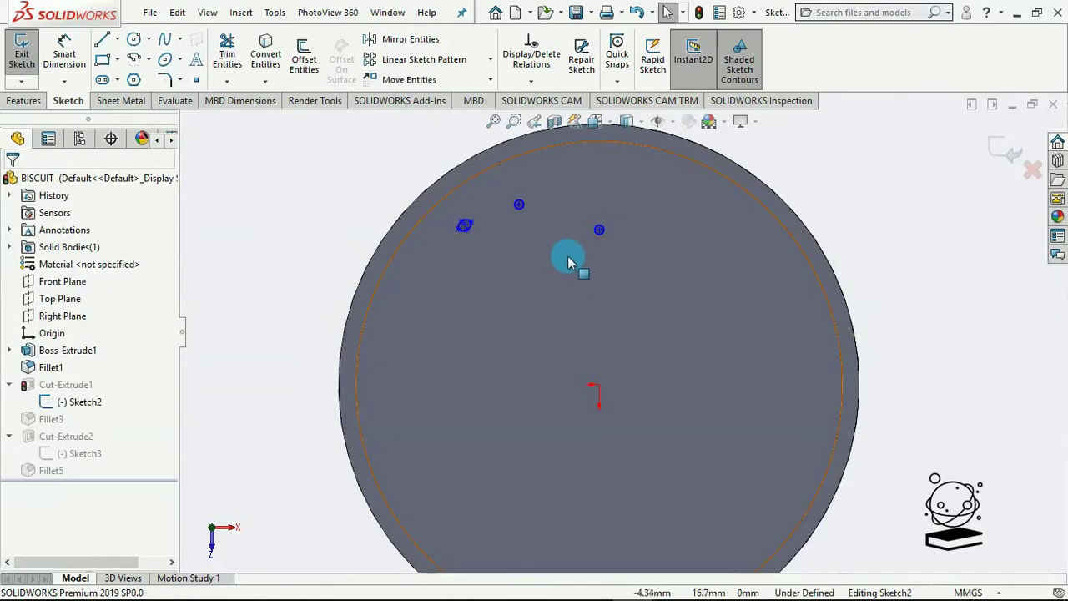
left_click(513, 194)
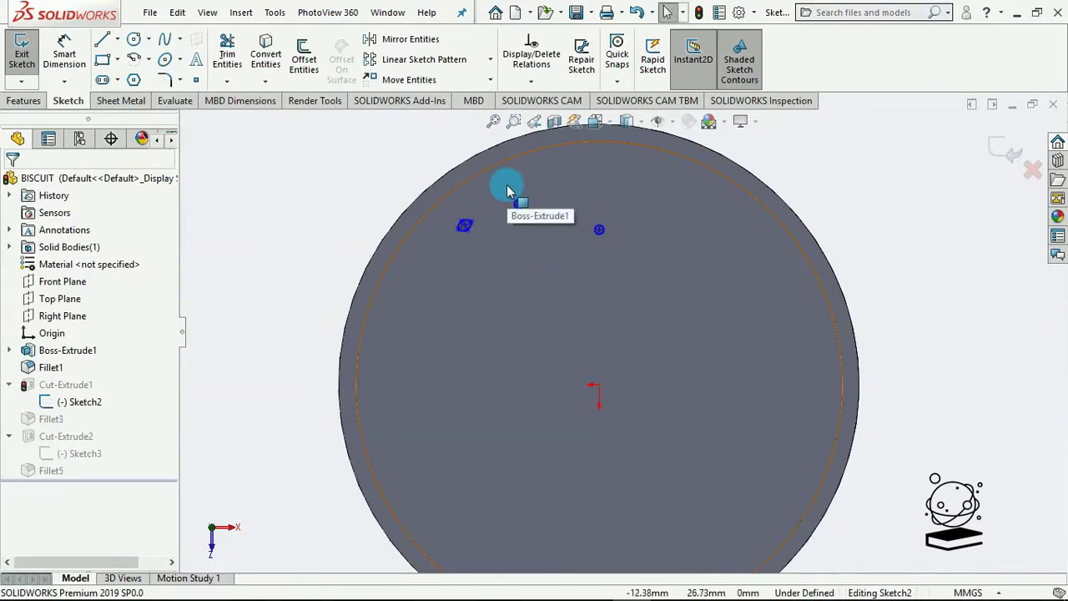
Sketch four circles on the biscuit face: one upper right, one at the right, one left of about 0.7 mm radius, and a larger one far left.
left_click(133, 40)
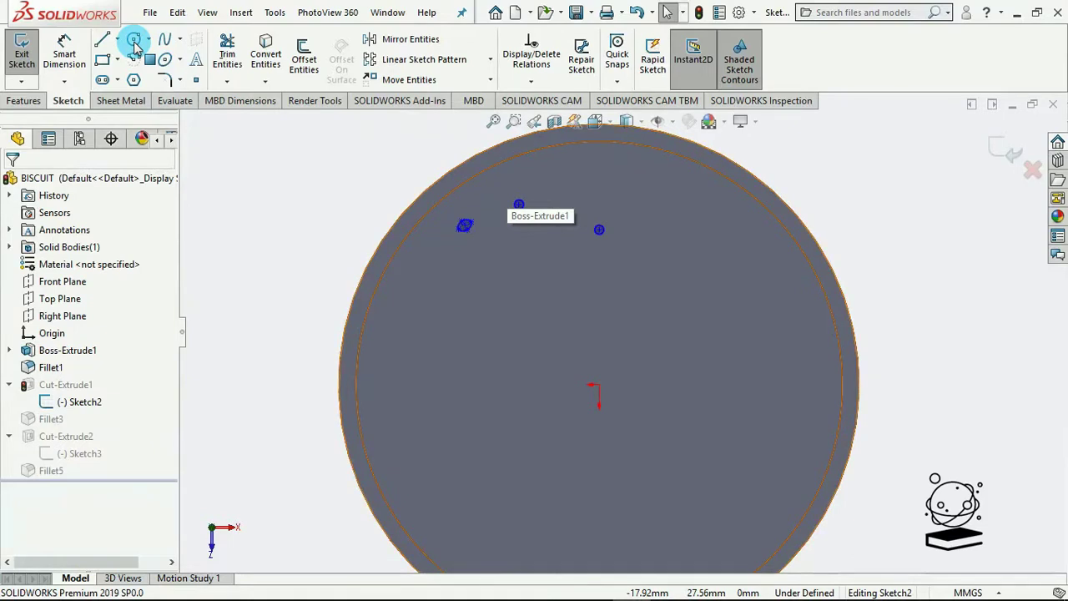
left_click(133, 42)
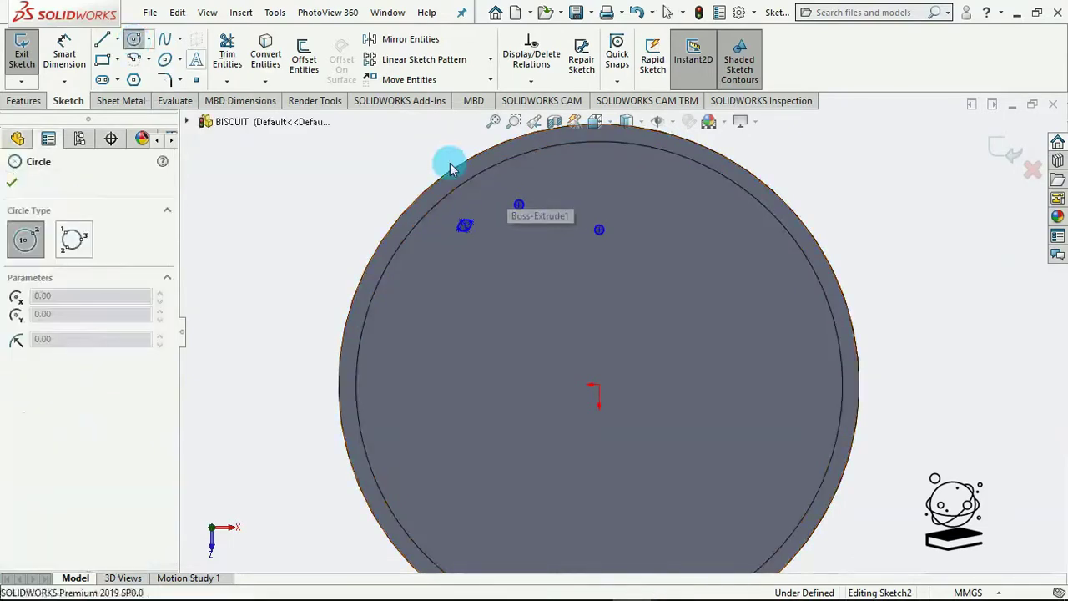
left_click(713, 240)
left_click(720, 245)
left_click(754, 331)
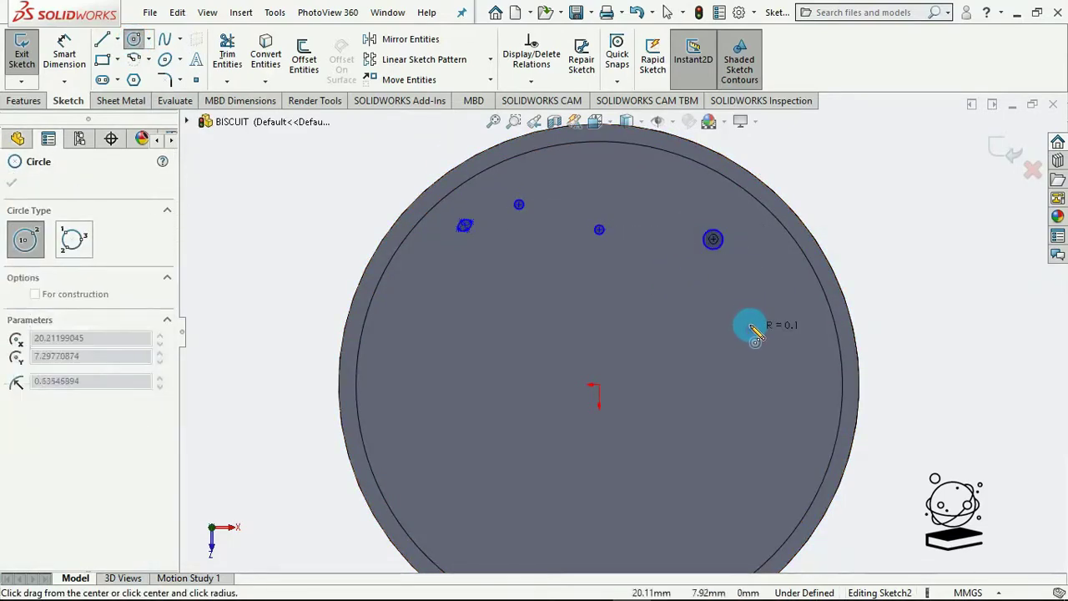
left_click(753, 331)
left_click(471, 335)
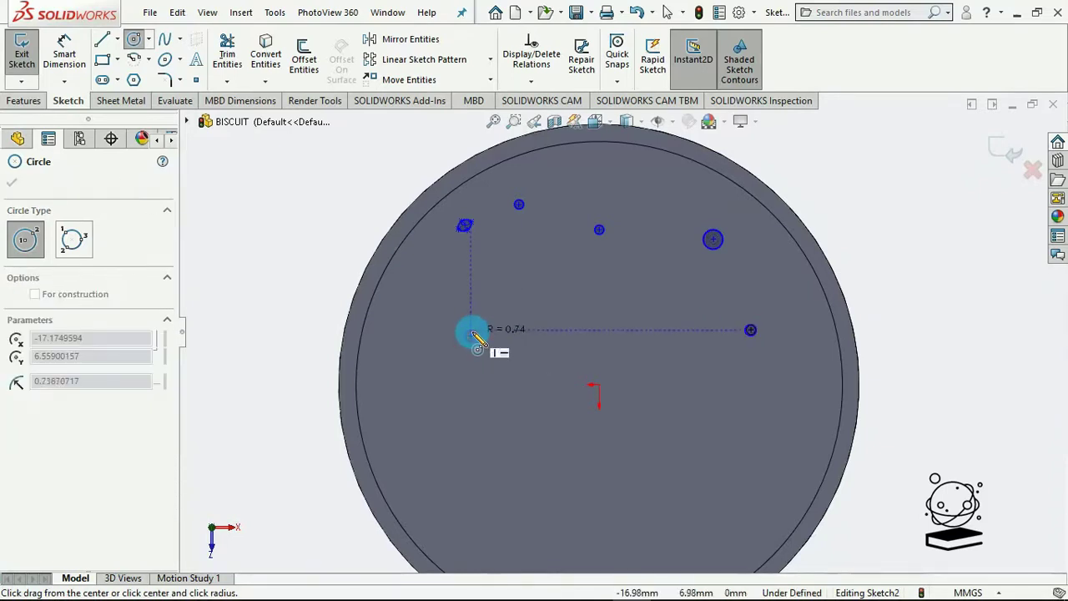
left_click(473, 332)
left_click(410, 410)
left_click(407, 399)
Sketch six more circles: two lower left, one below the origin, one right of it with about 0.84 mm radius, and two lower right.
left_click(550, 497)
left_click(548, 491)
left_click(490, 497)
left_click(491, 488)
left_click(603, 465)
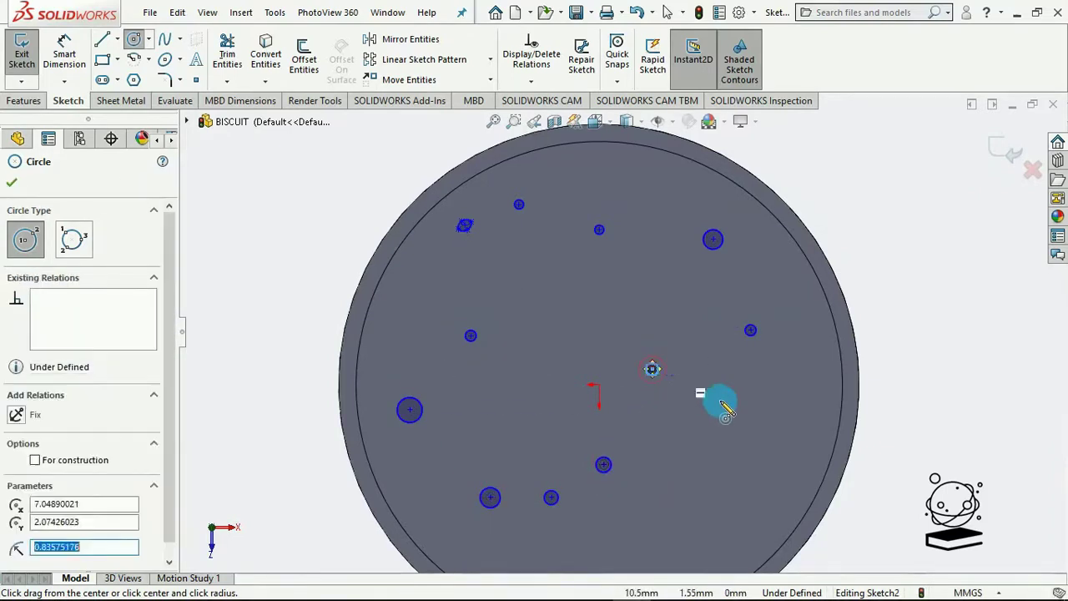
left_click(798, 472)
left_click(791, 477)
left_click(710, 548)
left_click(711, 540)
scroll(710, 542, "up", 2)
middle_click_drag(710, 551, 716, 485, "ctrl")
Add six circles near the bottom, lower left, above the origin, right, left of the origin (radius about 1 mm) and upper left (radius about 1.6 mm).
left_click(640, 484)
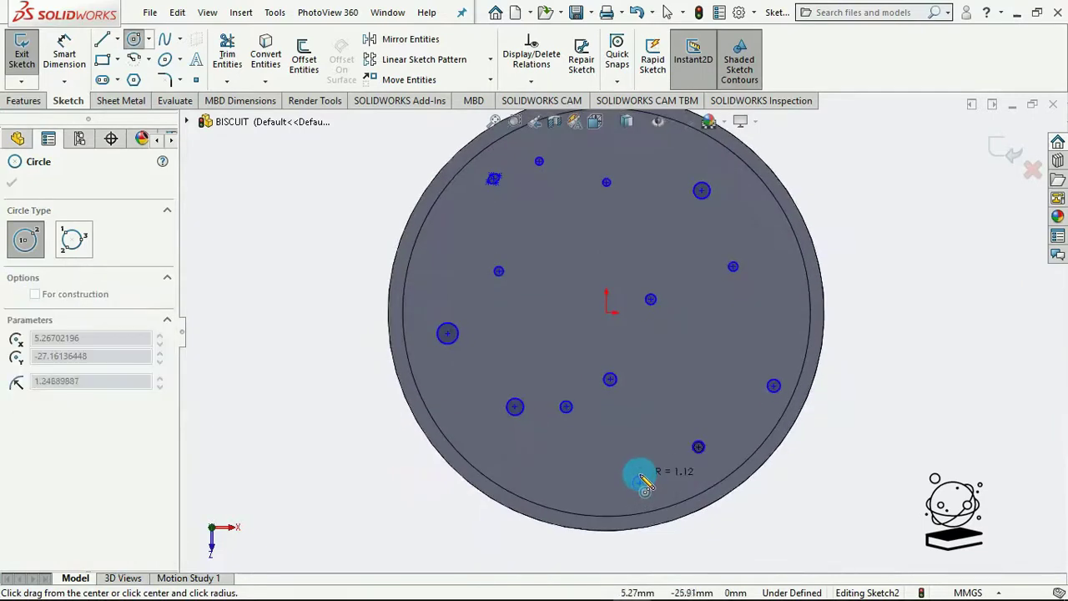
left_click(648, 483)
left_click(489, 452)
left_click(494, 452)
left_click(584, 253)
left_click(591, 254)
left_click(728, 343)
left_click(739, 344)
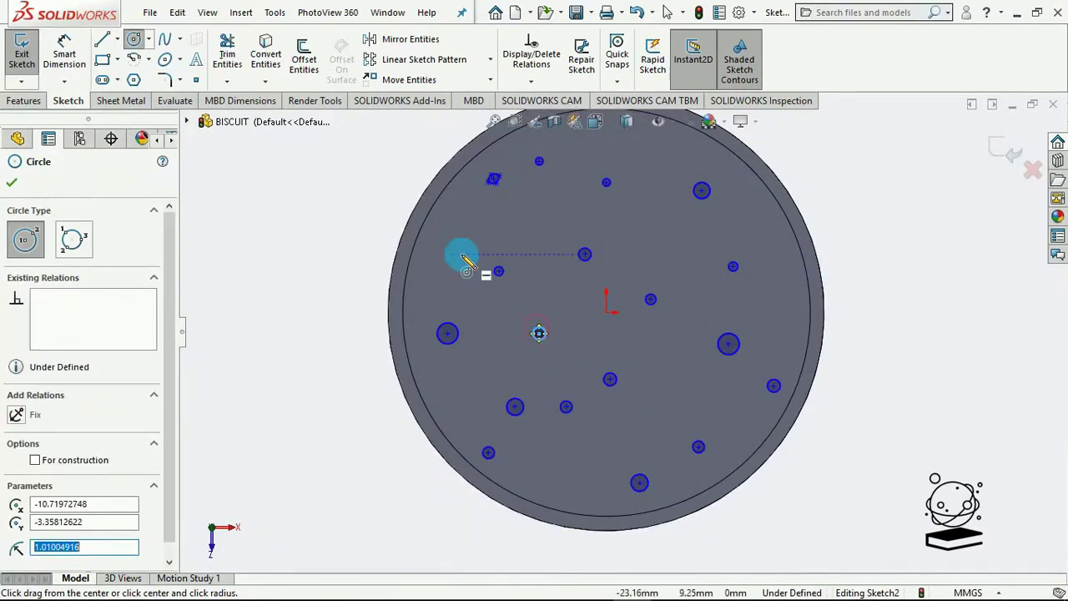
left_click(448, 247)
left_click(458, 247)
scroll(501, 184, "down", 5)
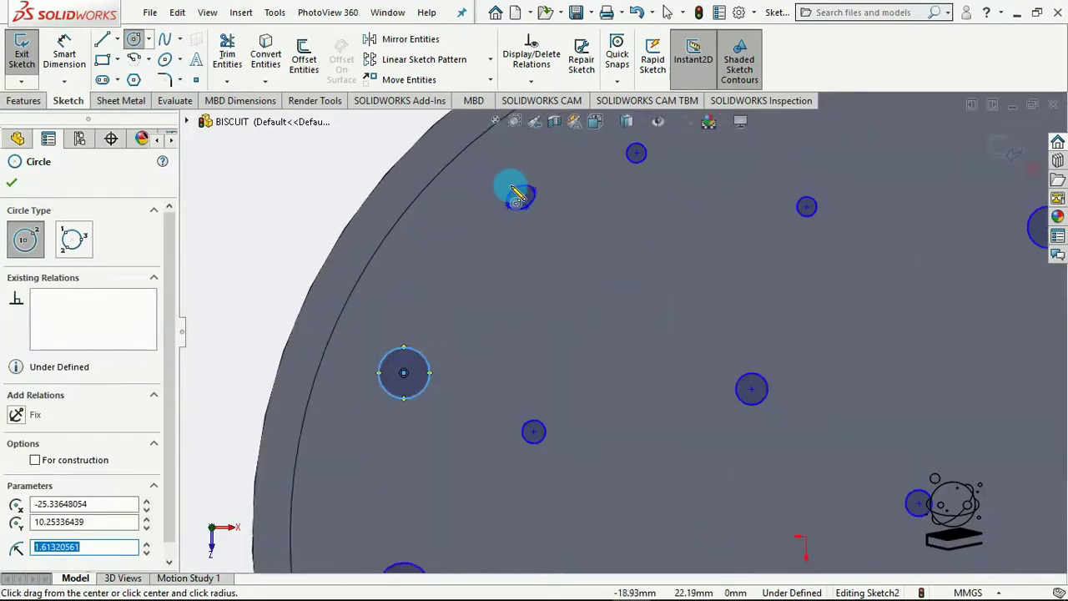
left_click(522, 199)
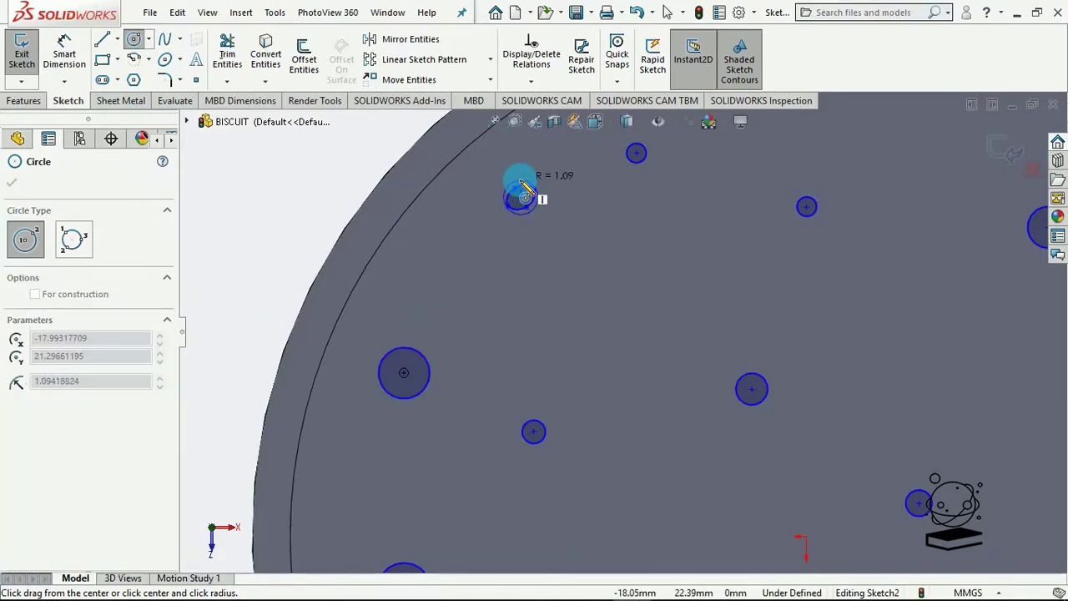
left_click(526, 187)
key("Escape")
Dimension the diameter of the original small circle beside the ellipse with Smart Dimension.
scroll(542, 216, "up", 5)
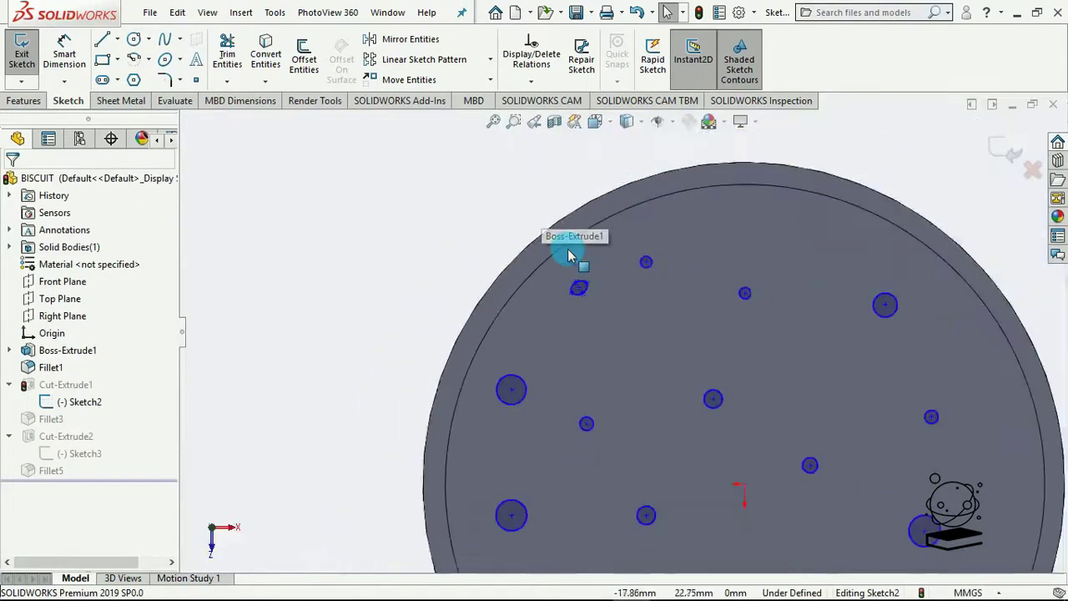
scroll(704, 422, "up", 3)
scroll(706, 431, "down", 2)
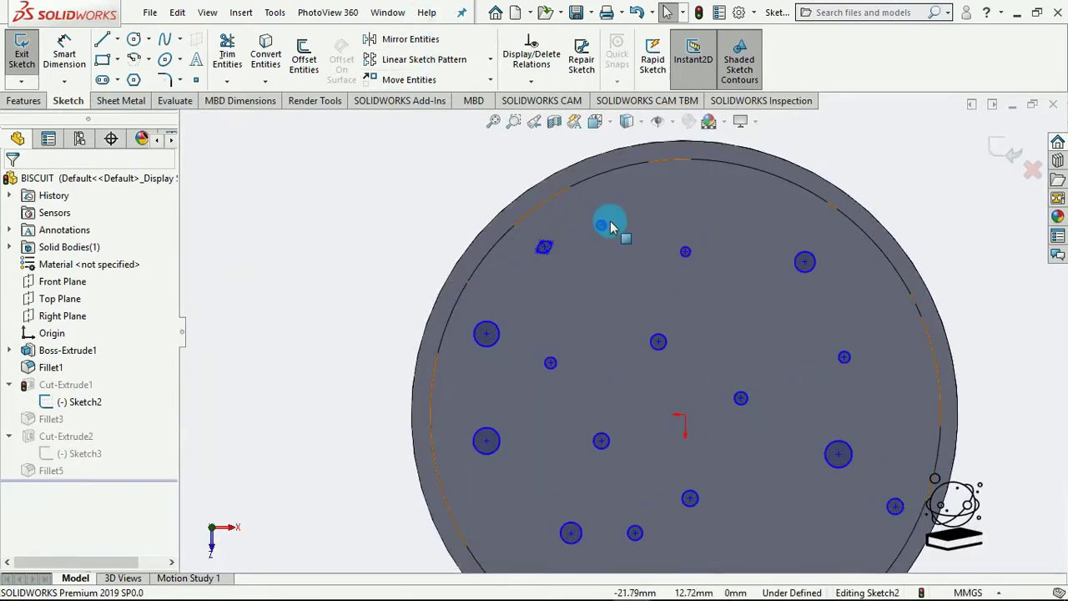
left_click(67, 58)
scroll(651, 229, "down", 3)
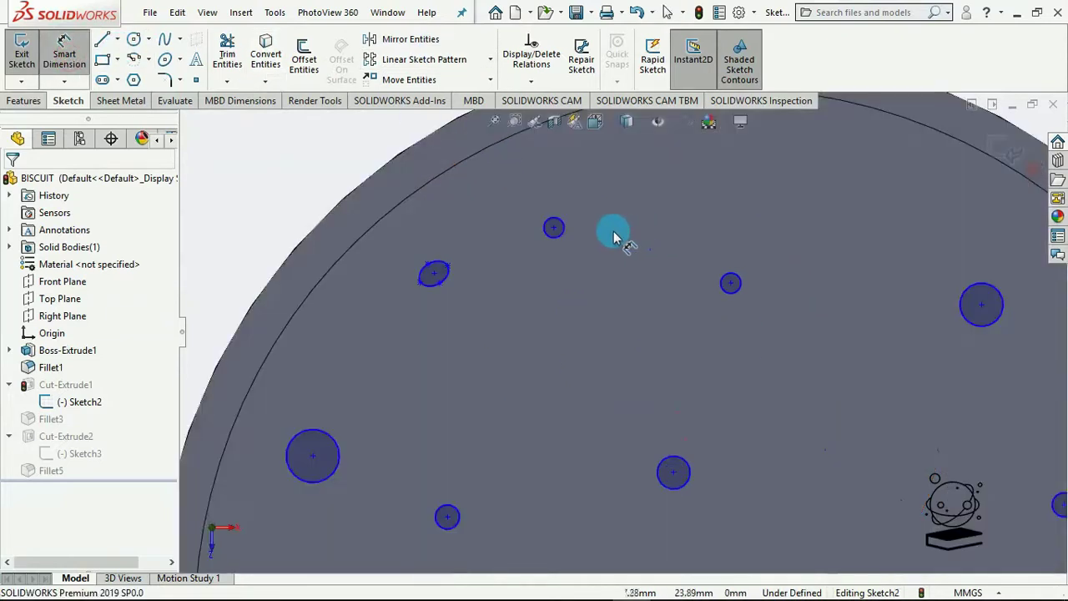
left_click(562, 227)
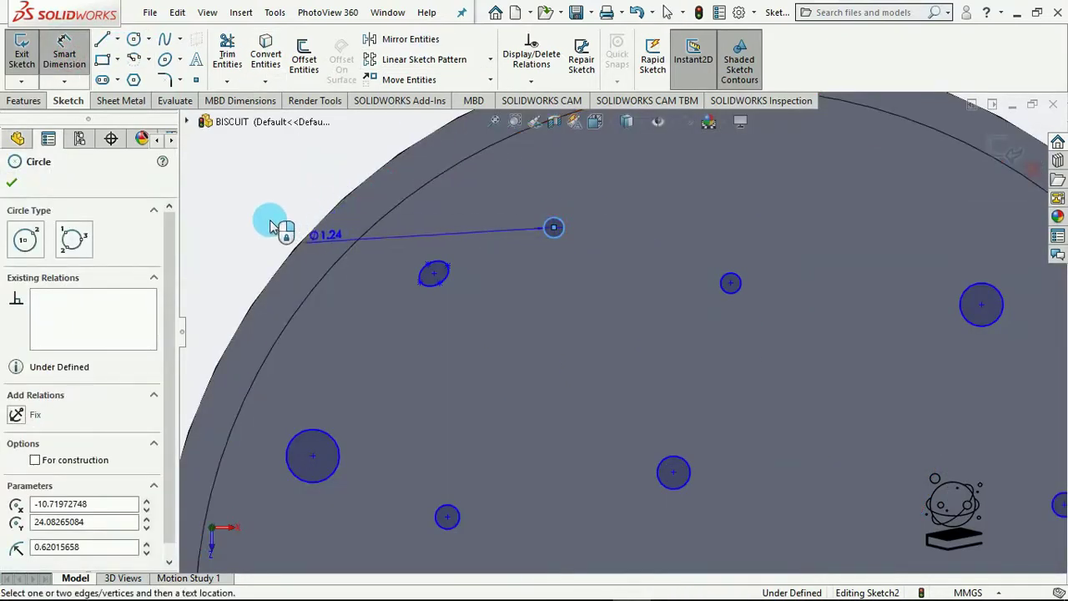
left_click(225, 200)
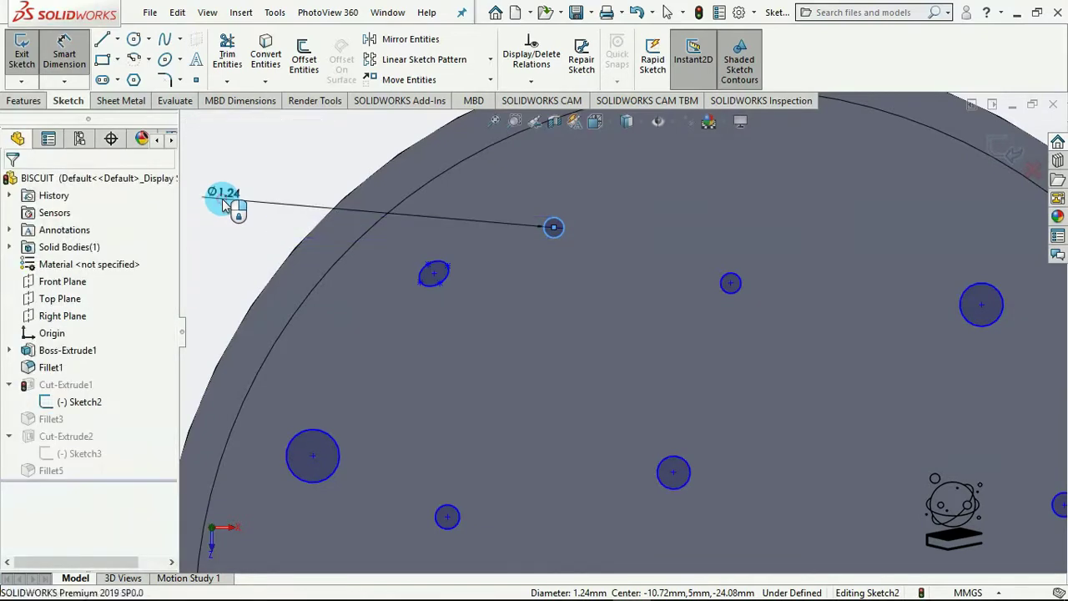
Set the diameter of the small circle beside the ellipse to 1.3 mm.
type("1")
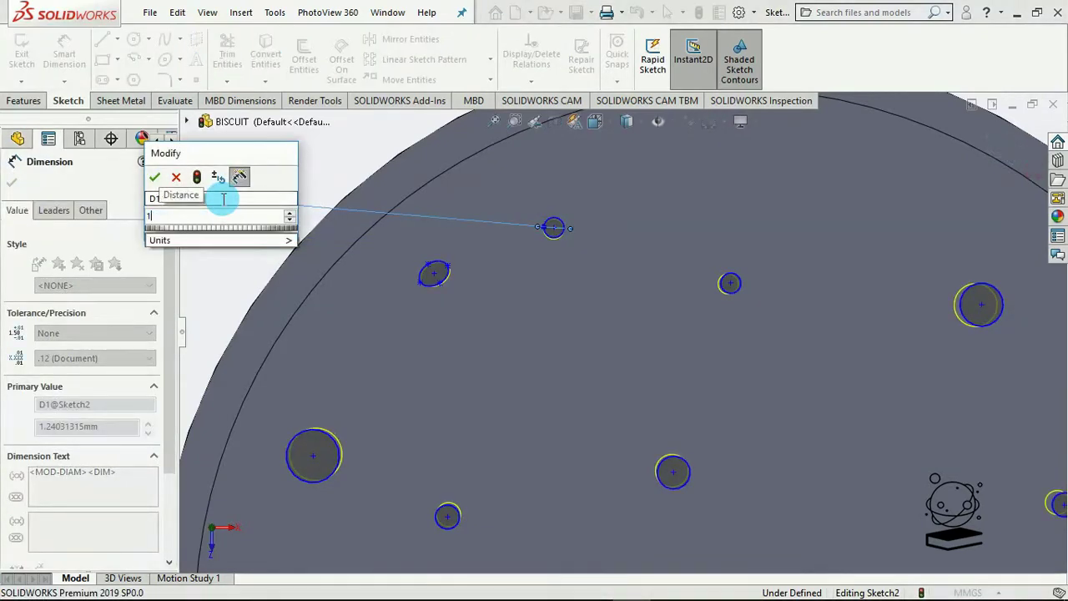
type(".8")
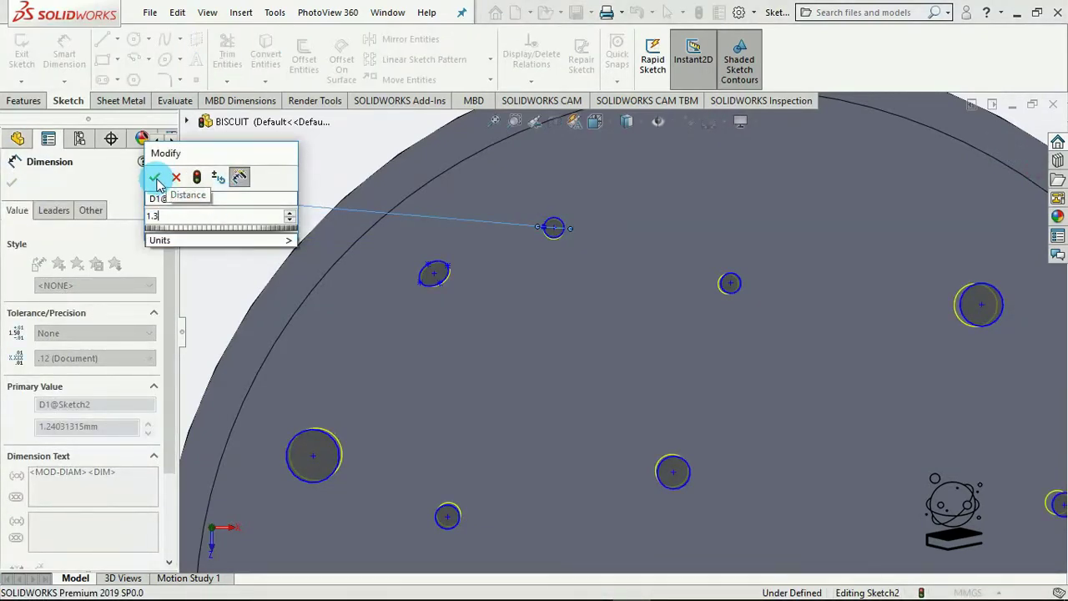
left_click(154, 177)
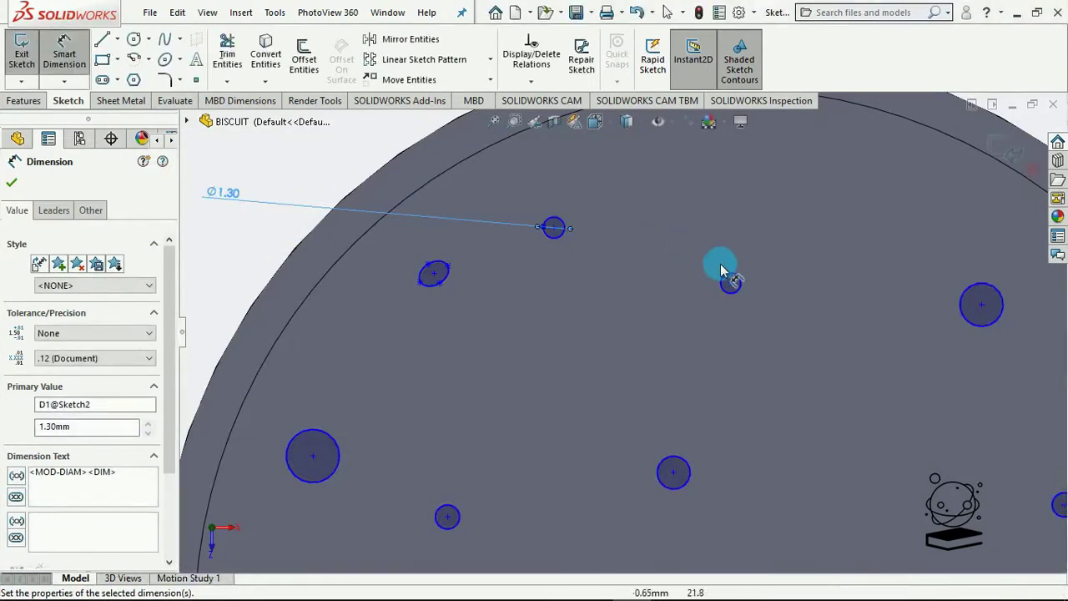
Select all the scattered circles, leaving out the ellipse and the diameter dimension, and apply an Equal relation to them.
left_click(732, 281)
scroll(640, 389, "up", 10)
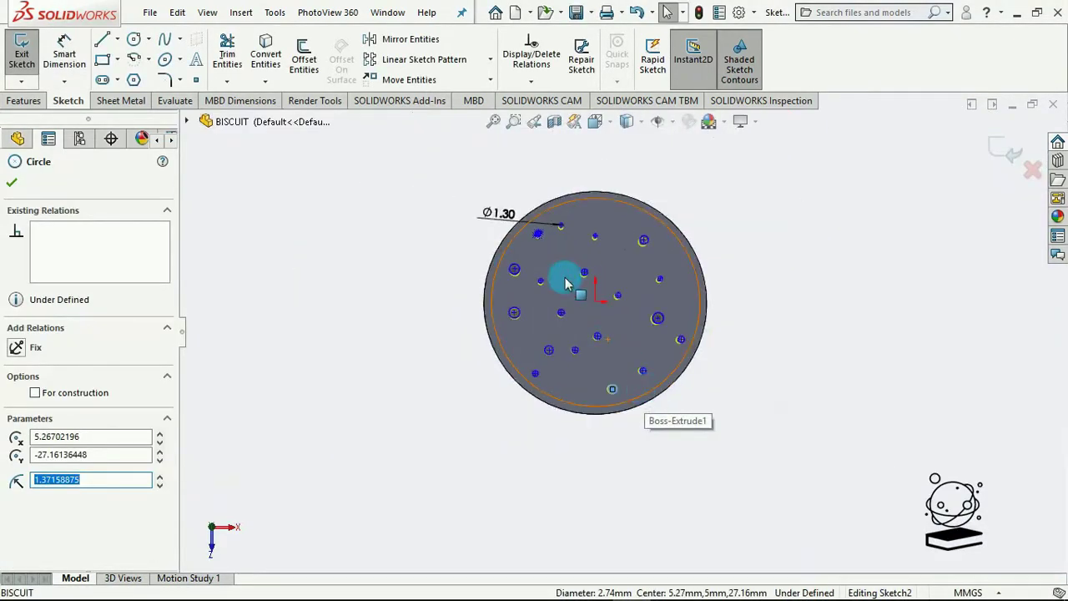
left_click(476, 182)
left_click_drag(745, 473, 751, 465)
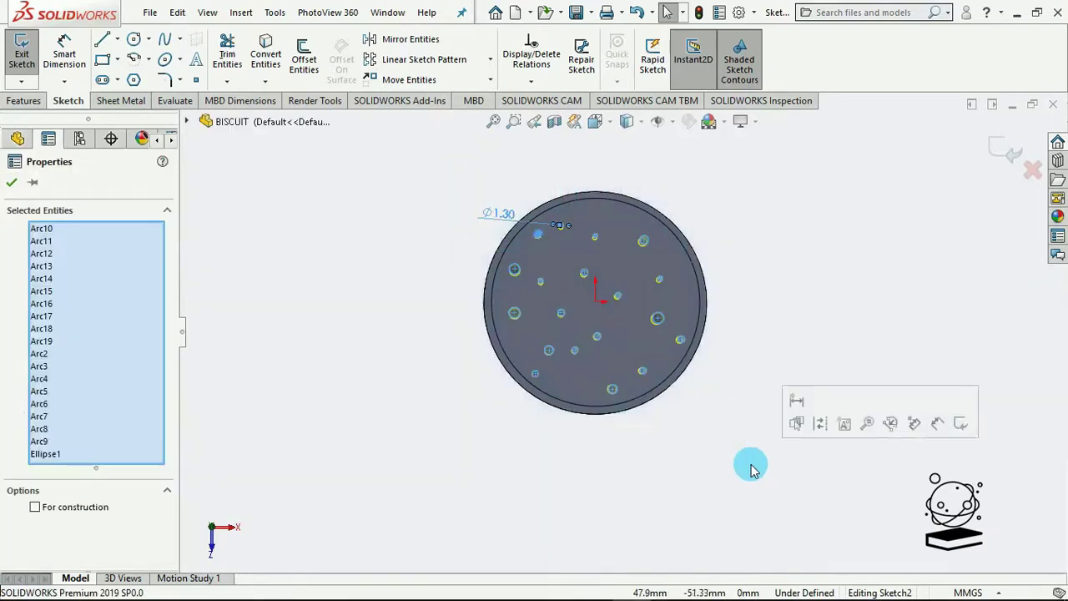
scroll(553, 231, "down", 3)
scroll(603, 261, "down", 5)
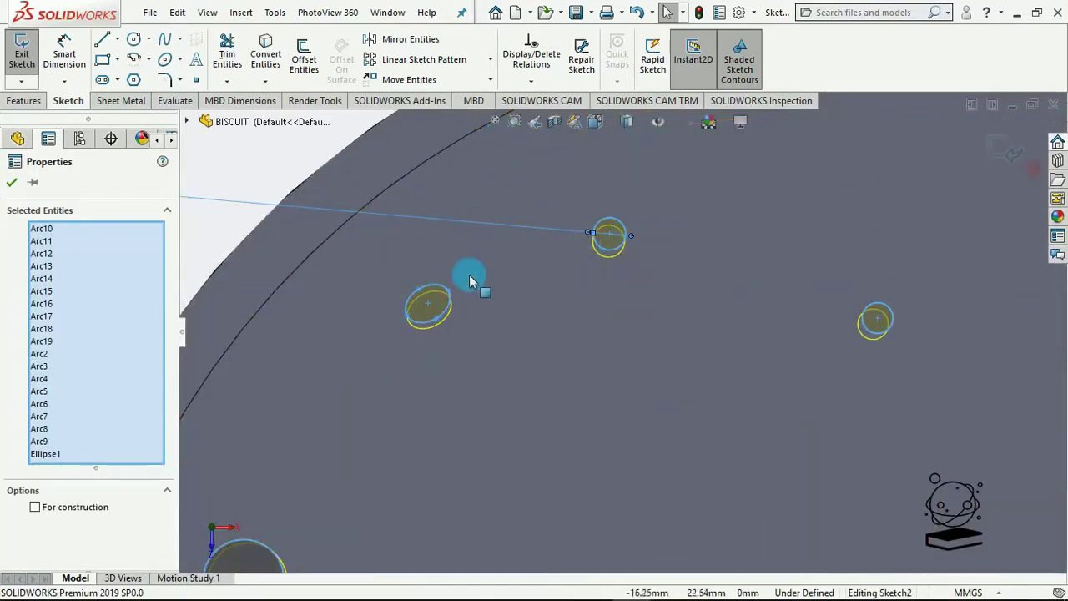
left_click(439, 285, "ctrl")
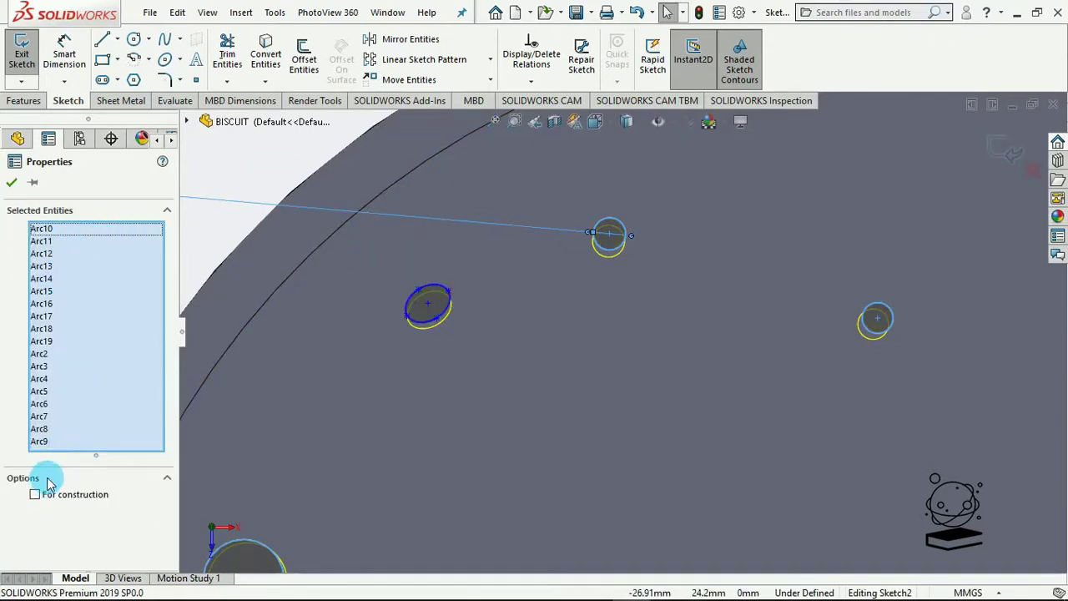
left_click(233, 202, "ctrl")
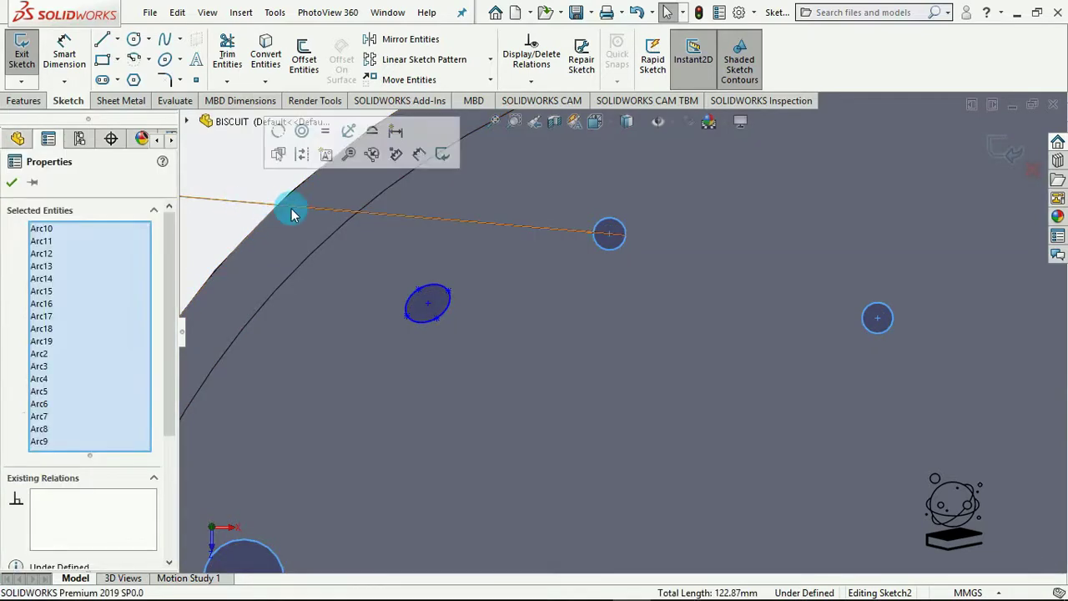
left_click_drag(172, 334, 172, 465)
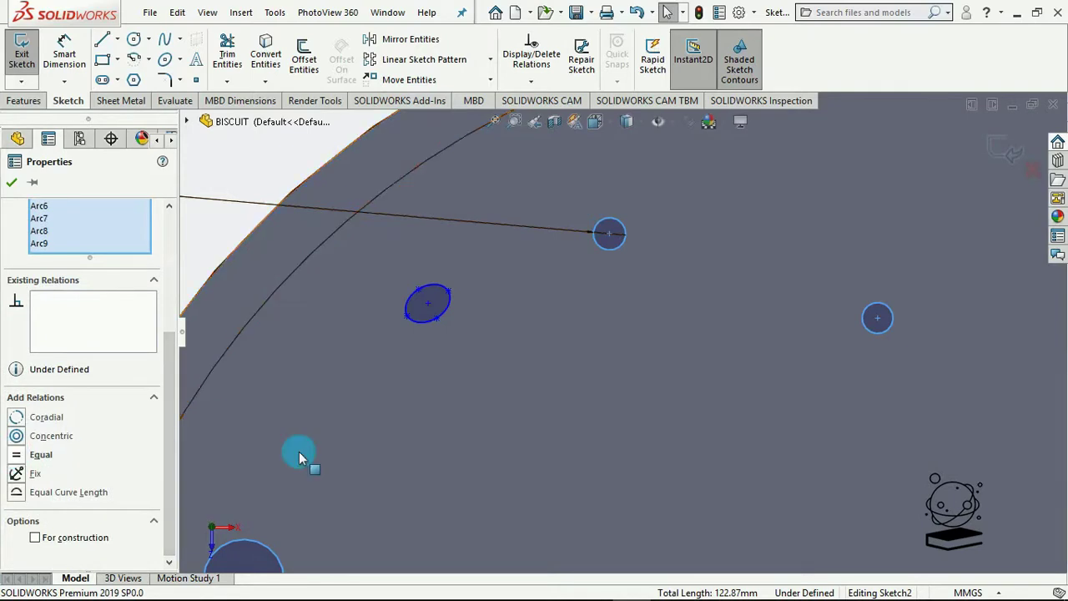
scroll(557, 451, "up", 1)
scroll(558, 450, "up", 3)
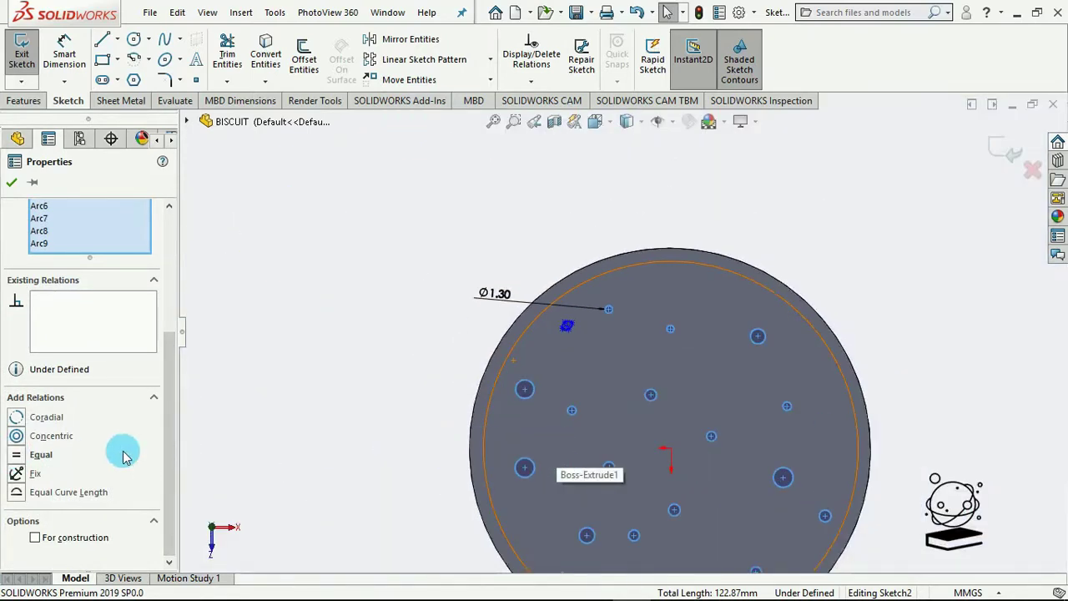
left_click(19, 457)
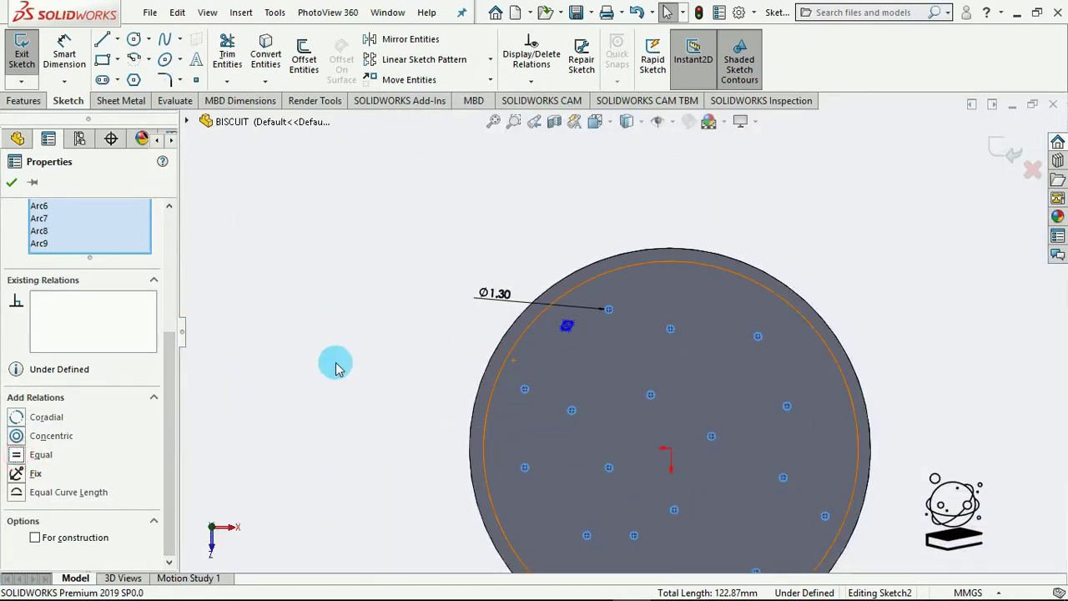
left_click(12, 183)
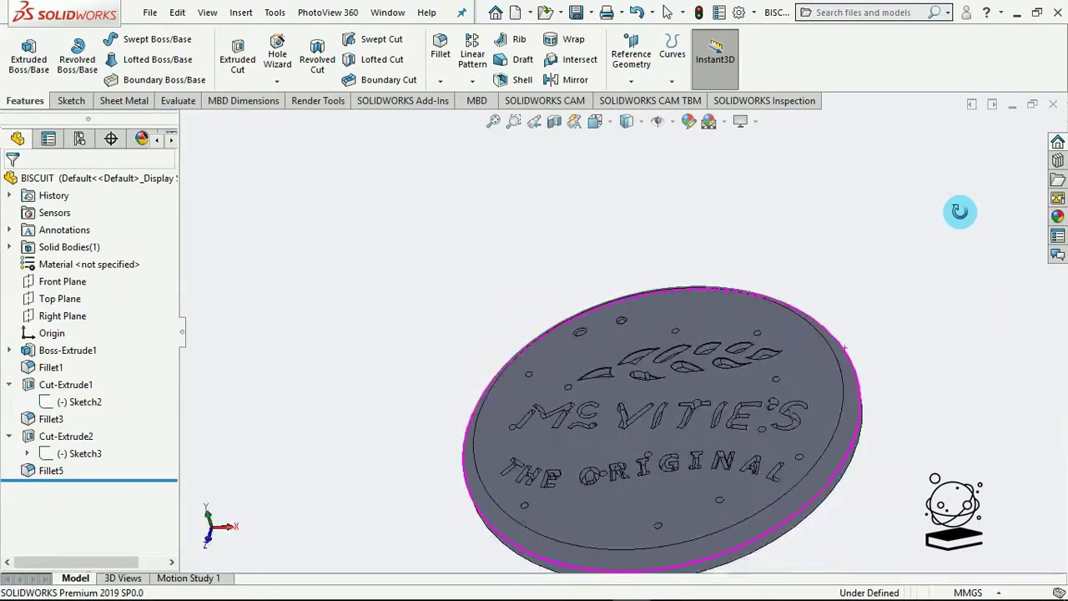
Edit the hole fillet, Fillet3, and add the two holes nearest the biscuit's far upper edge to its selection.
right_click(51, 418)
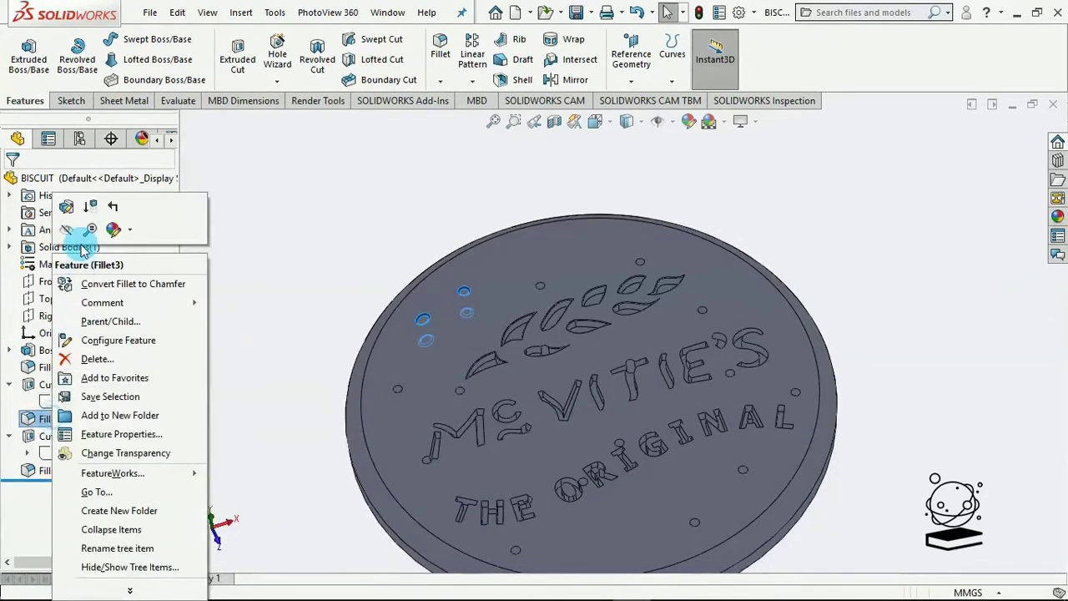
left_click(67, 209)
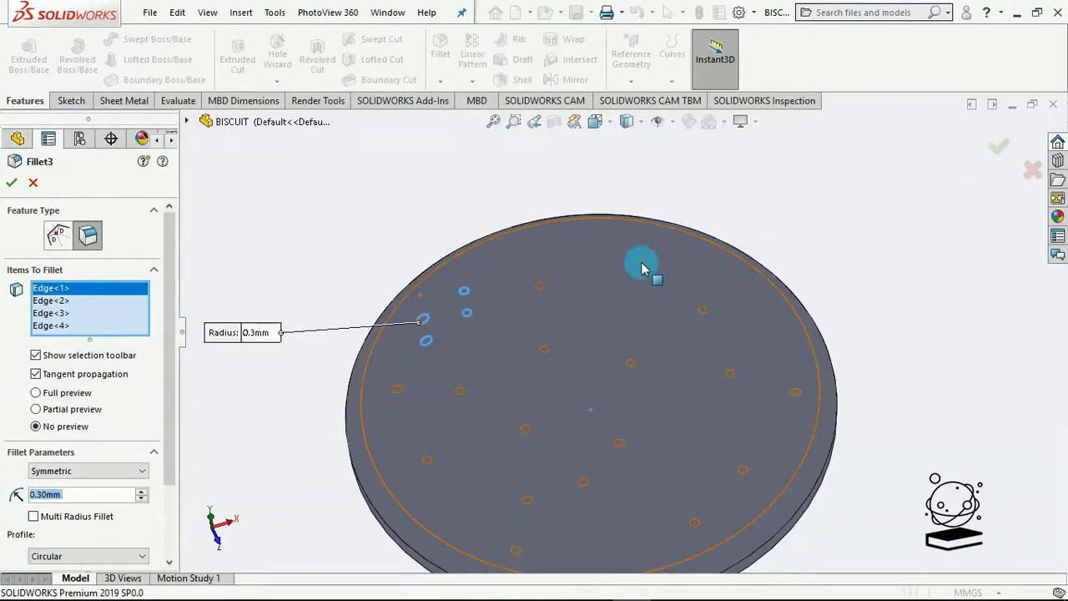
scroll(643, 267, "down", 2)
scroll(642, 268, "down", 2)
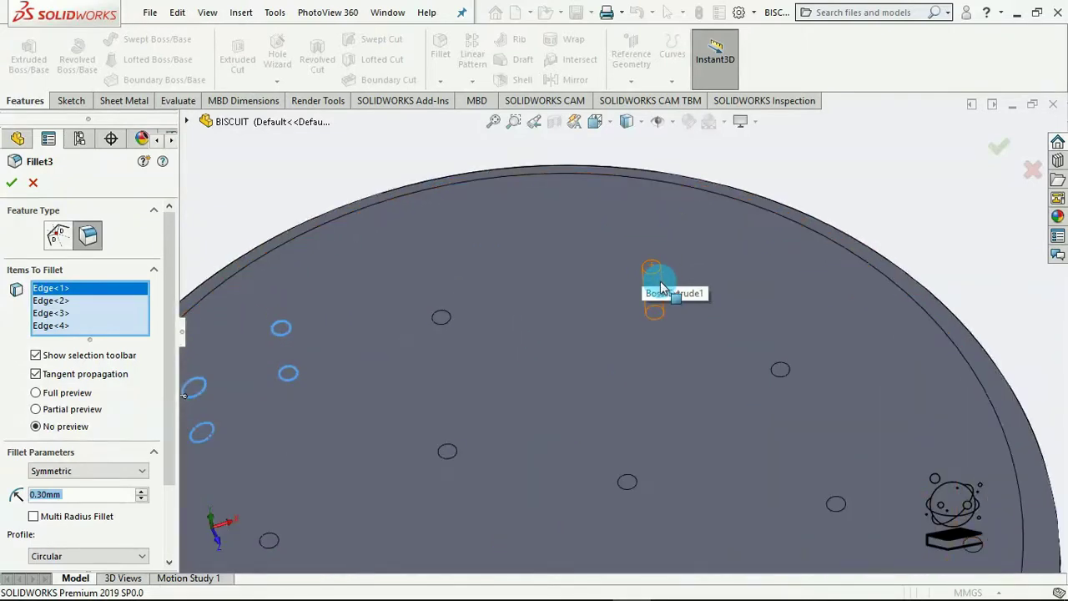
scroll(659, 280, "down", 3)
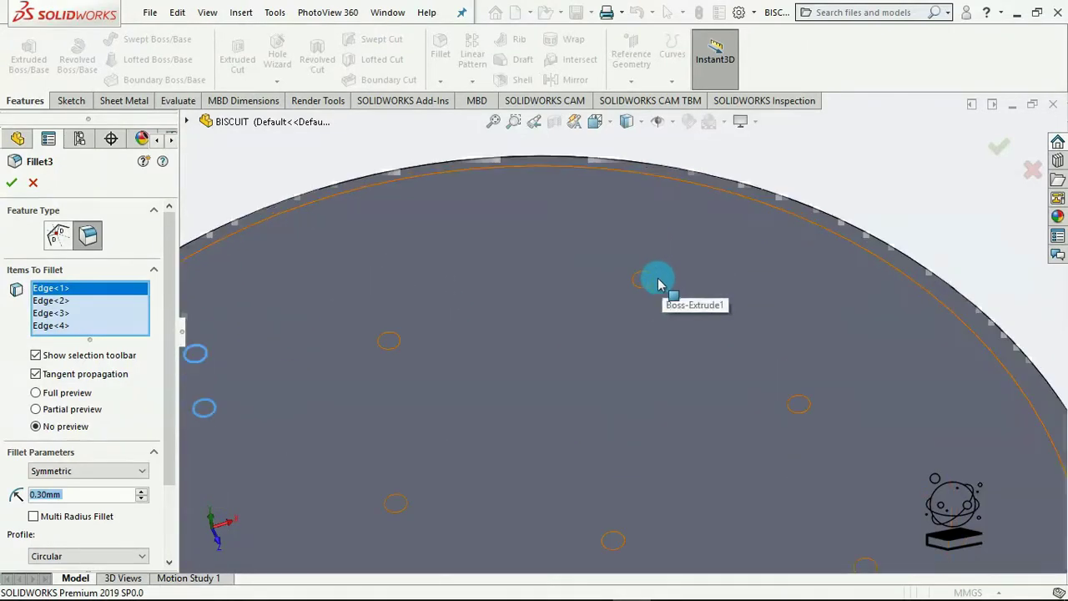
left_click(643, 280)
left_click(336, 354)
scroll(375, 370, "up", 5)
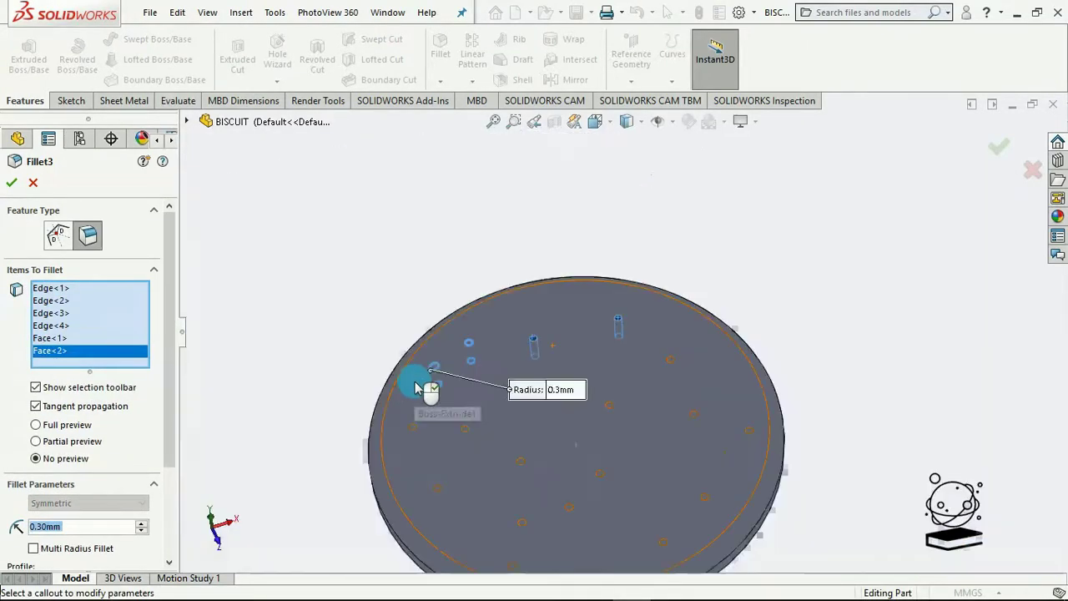
Add six more holes to the fillet selection: two at the left, two above the centre, one upper right and one far right.
scroll(461, 433, "down", 4)
left_click(461, 429)
left_click(394, 431)
left_click(639, 339)
left_click(832, 373)
left_click(982, 256)
scroll(895, 383, "down", 3)
left_click(804, 364)
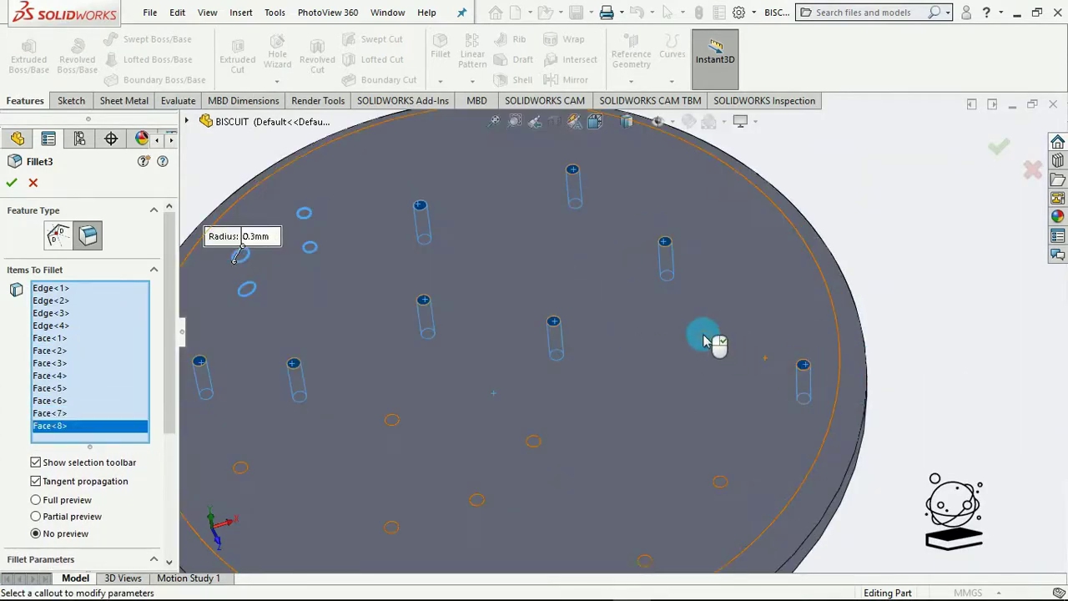
Add the nine remaining holes at the right, centre, lower left and lower part of the face to the fillet selection.
left_click(708, 338)
left_click(726, 478)
left_click(540, 439)
middle_click_drag(616, 433, 651, 372)
left_click(714, 469)
left_click(535, 417)
left_click(437, 347)
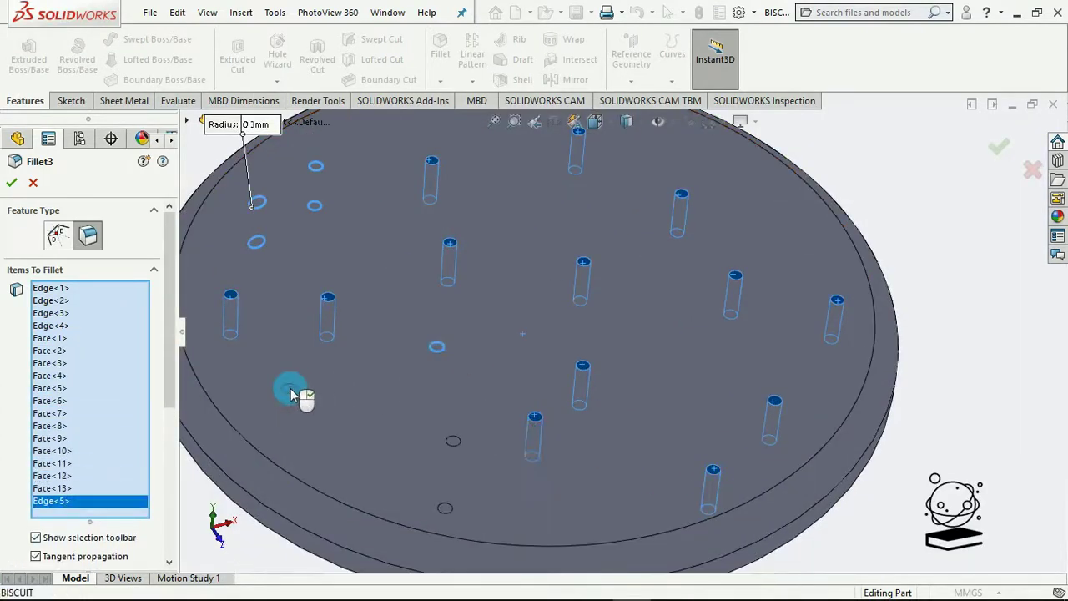
left_click(289, 390)
left_click(453, 442)
left_click(444, 509)
Set the hole fillet's radius to 0.20 mm and accept the edited feature.
left_click_drag(173, 309, 170, 450)
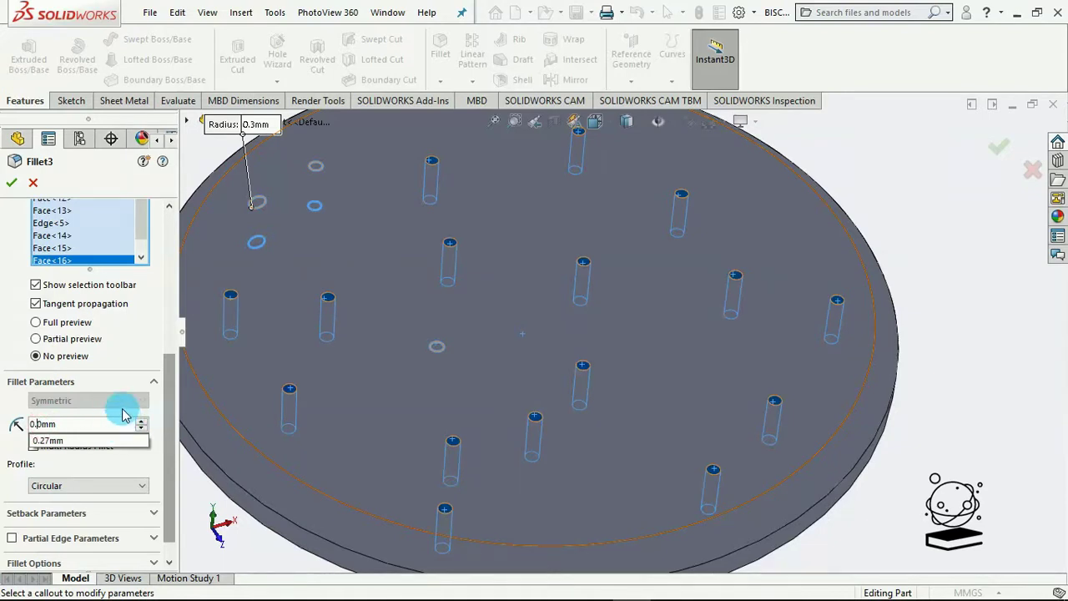
type("2")
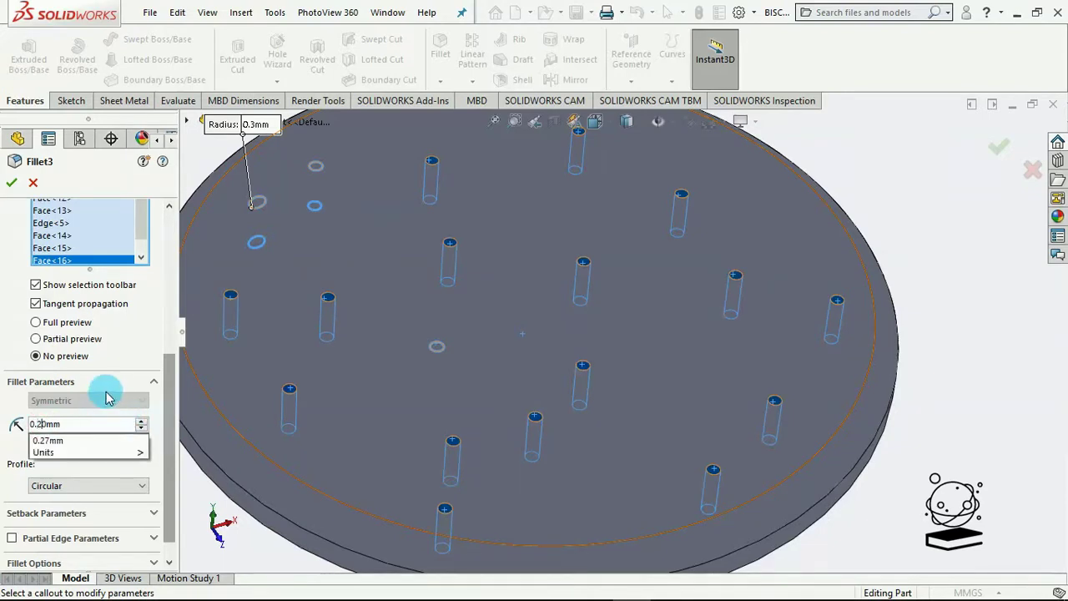
left_click(12, 189)
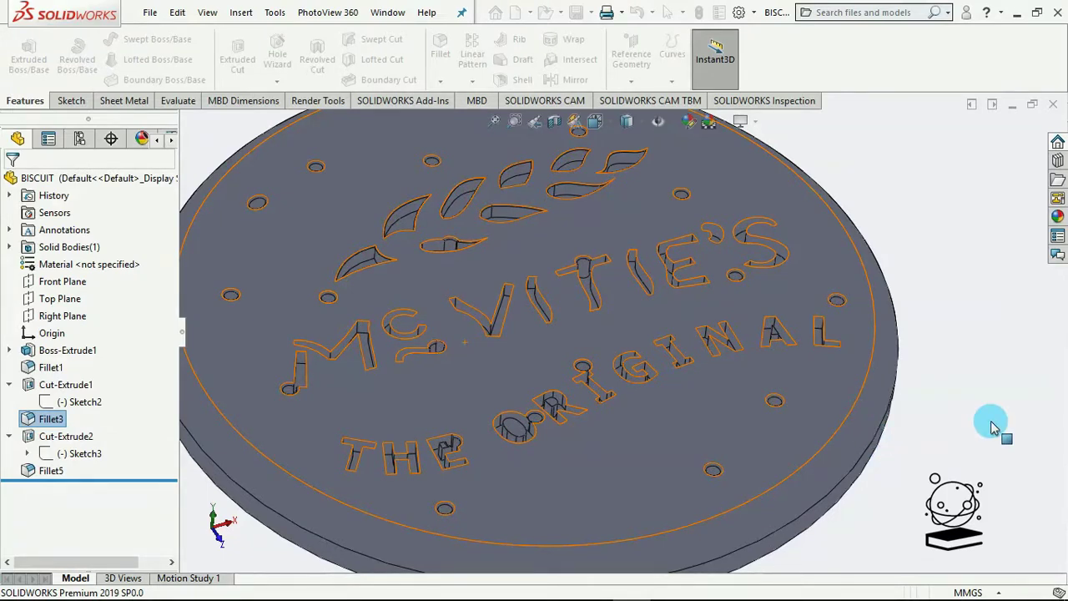
middle_click_drag(944, 412, 1004, 428)
key("f")
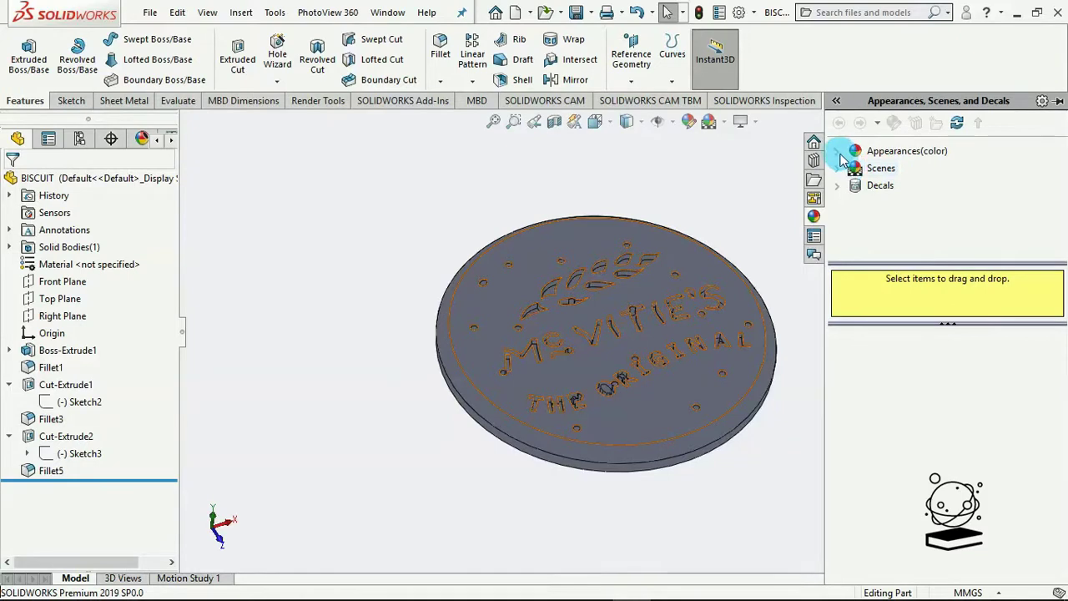
Browse the Miscellaneous and Stone appearance categories for a texture suited to the biscuit.
left_click(839, 154)
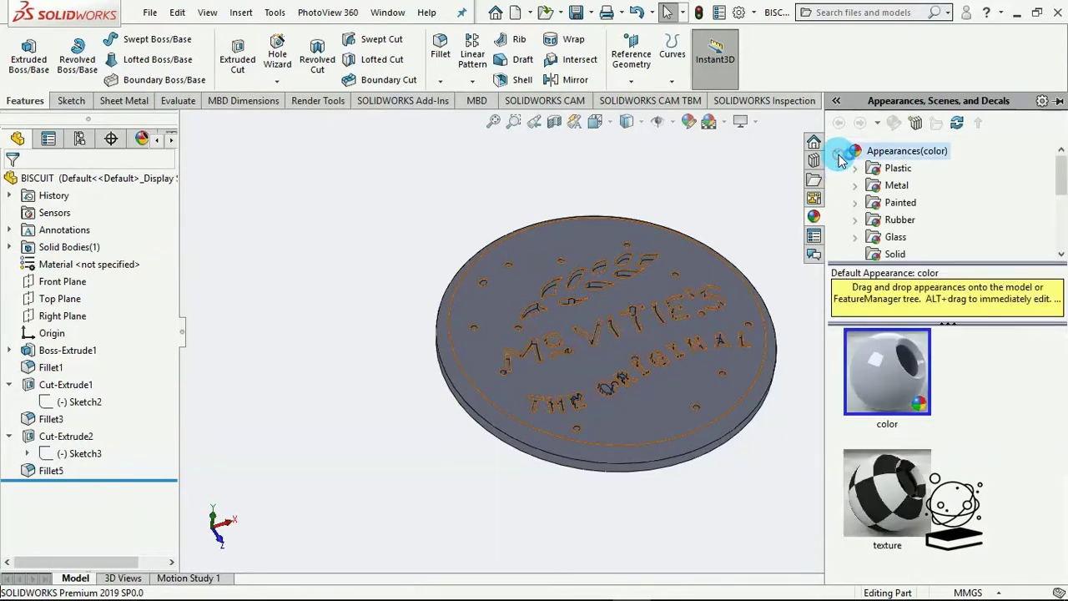
scroll(889, 196, "down", 1)
scroll(888, 196, "down", 1)
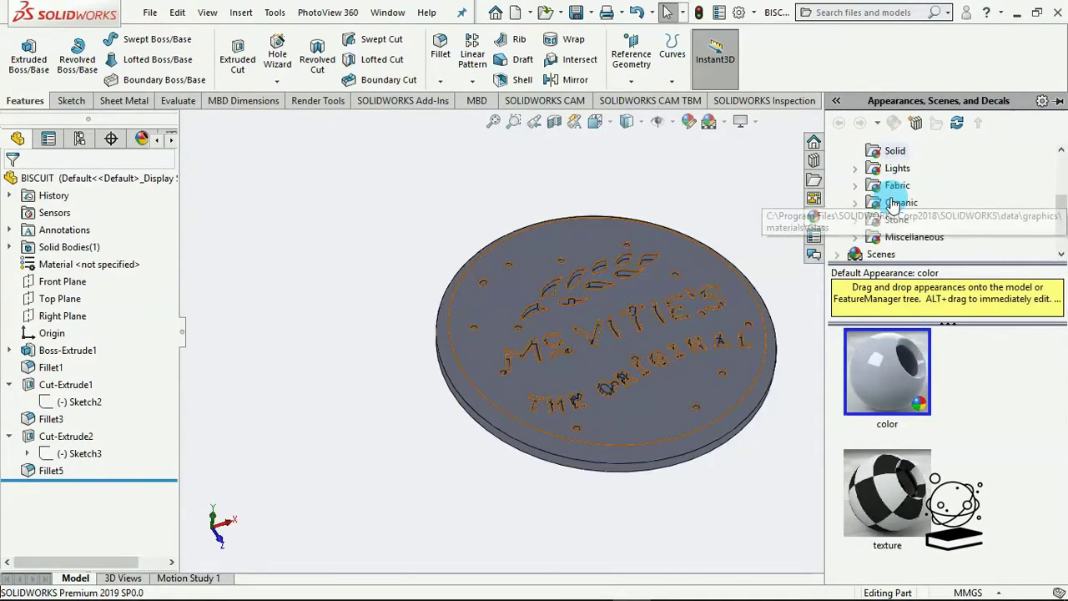
left_click(910, 239)
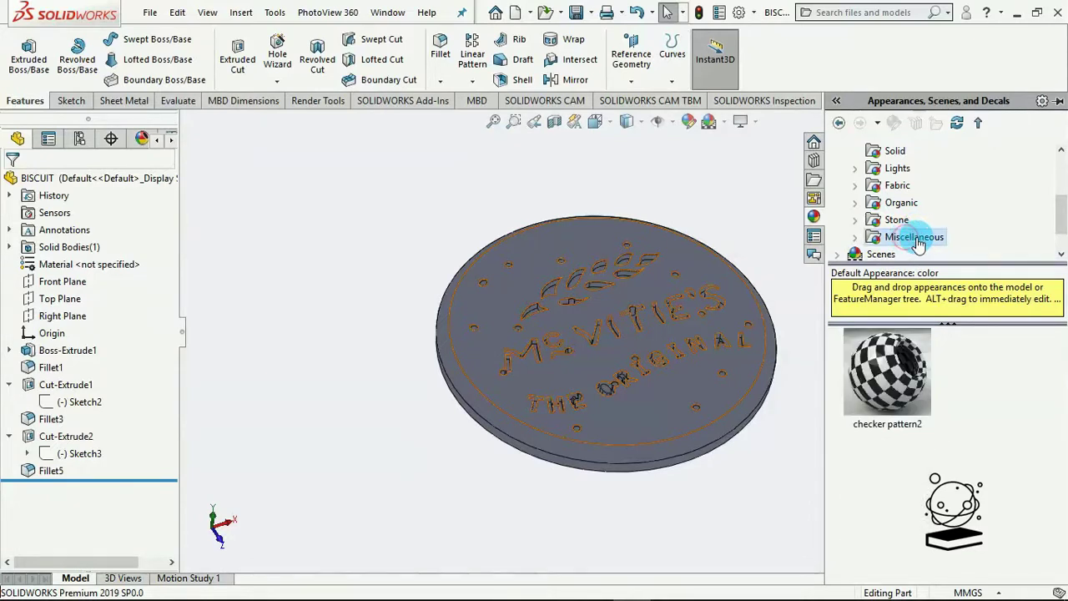
left_click(855, 236)
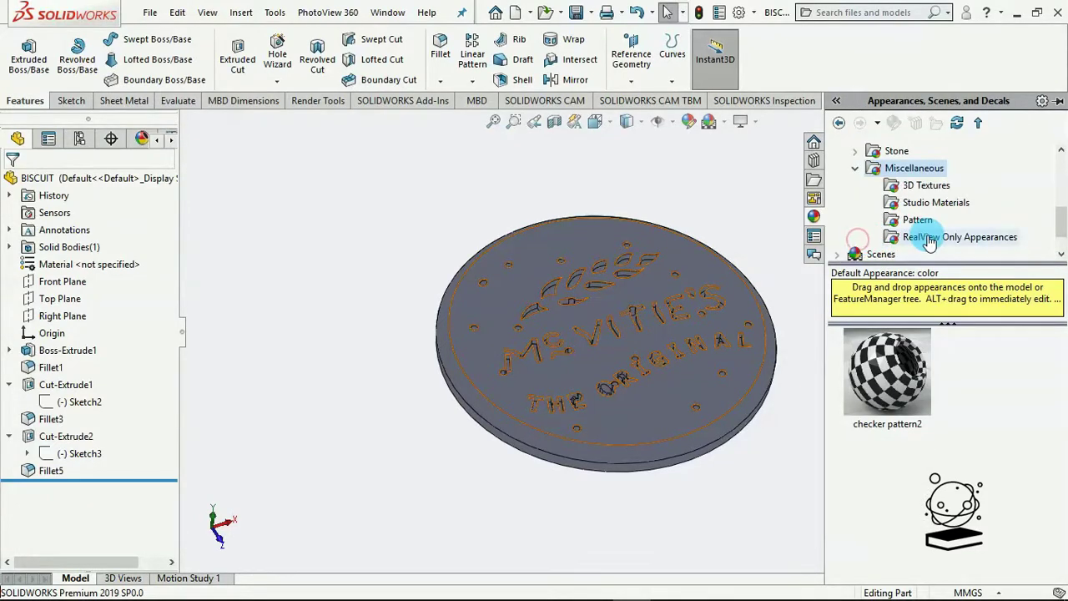
scroll(891, 192, "up", 2)
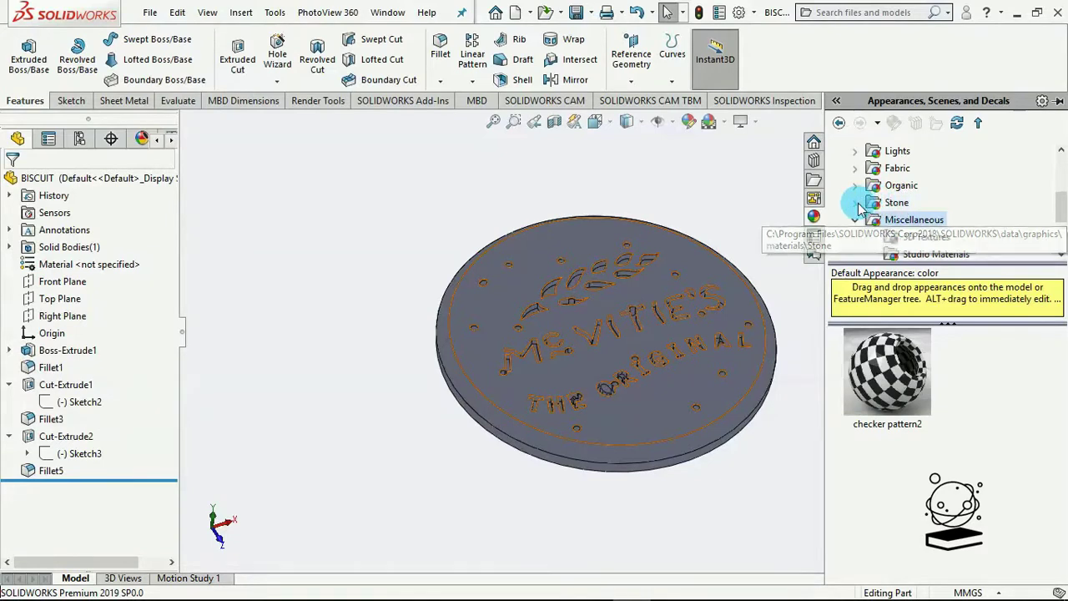
left_click(857, 203)
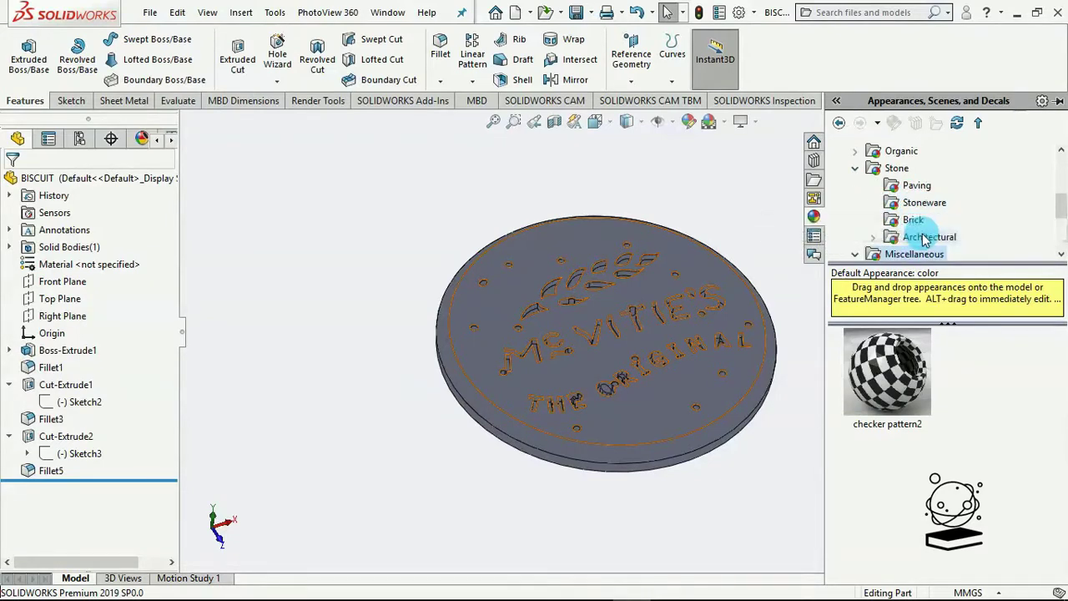
scroll(902, 238, "down", 3)
scroll(910, 234, "up", 6)
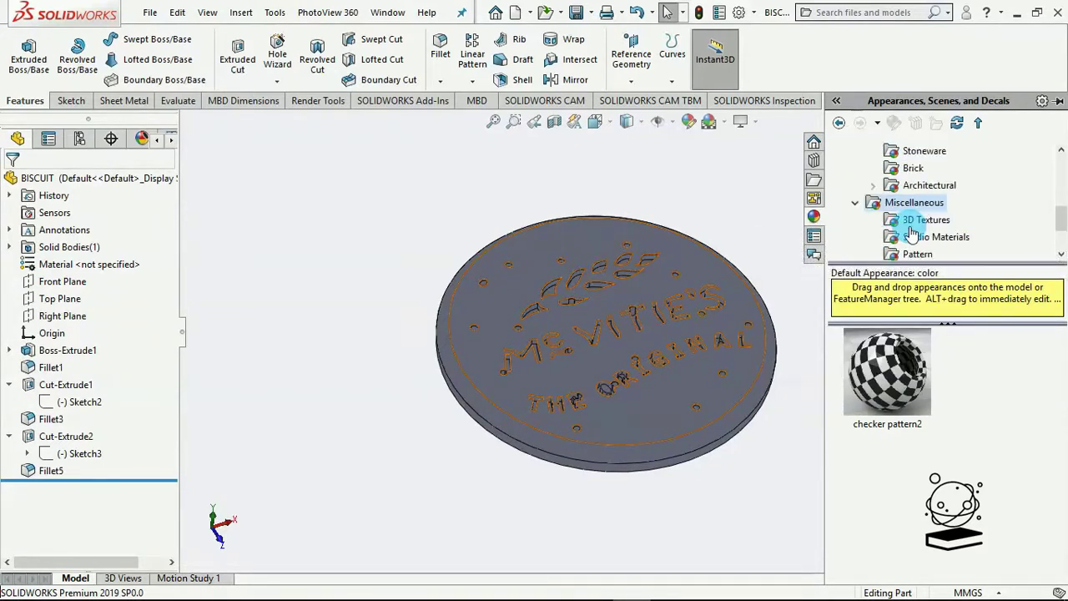
scroll(910, 221, "up", 1)
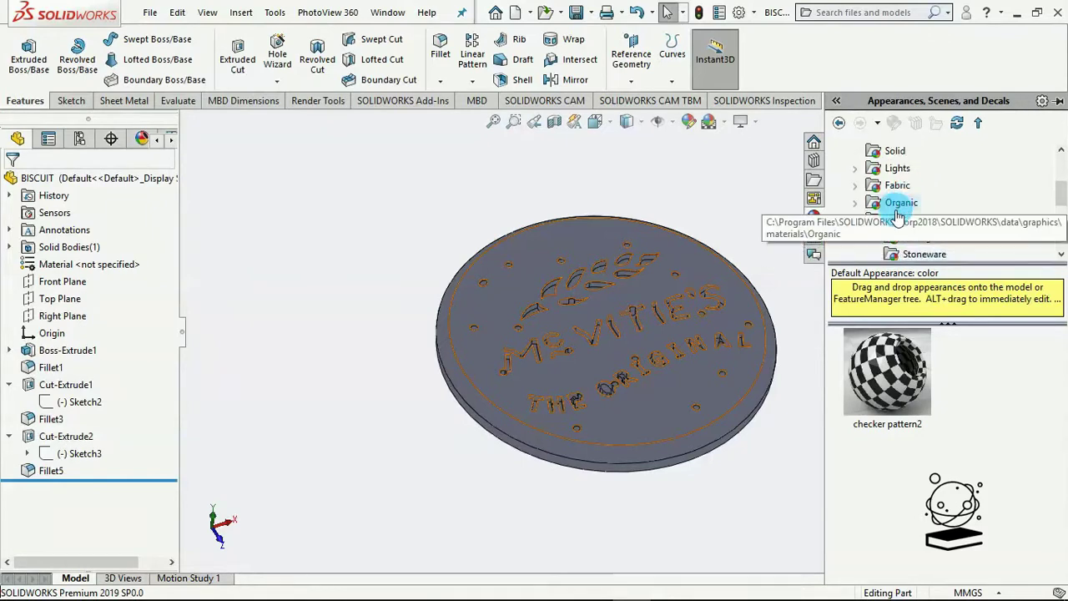
Apply the sand appearance from the Organic Miscellaneous category to the whole biscuit body.
left_click(855, 204)
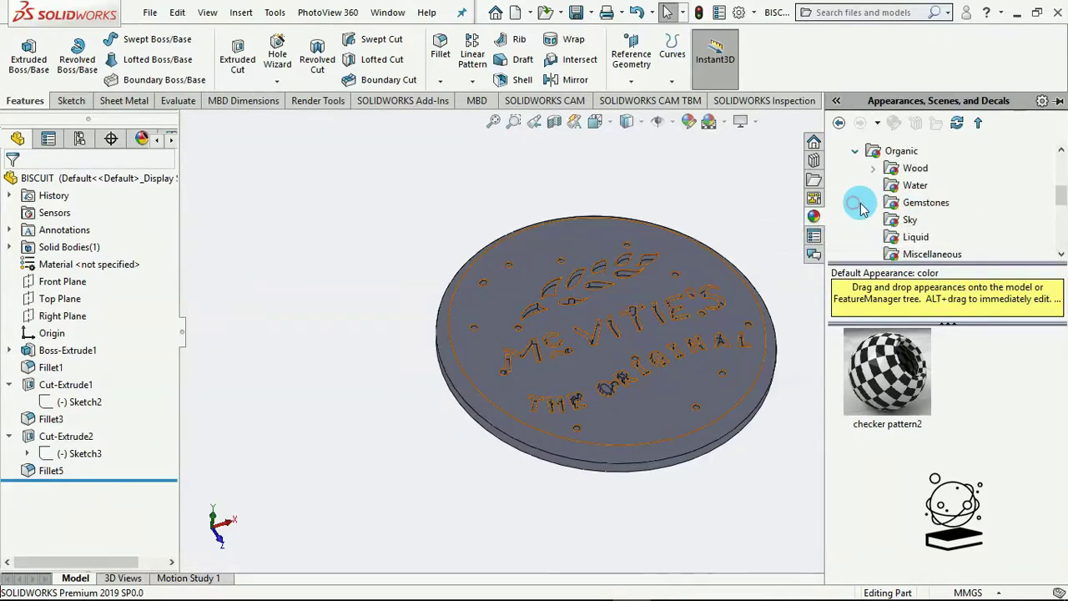
scroll(881, 204, "down", 2)
scroll(893, 206, "up", 1)
left_click(897, 205)
scroll(896, 205, "up", 1)
scroll(901, 205, "down", 1)
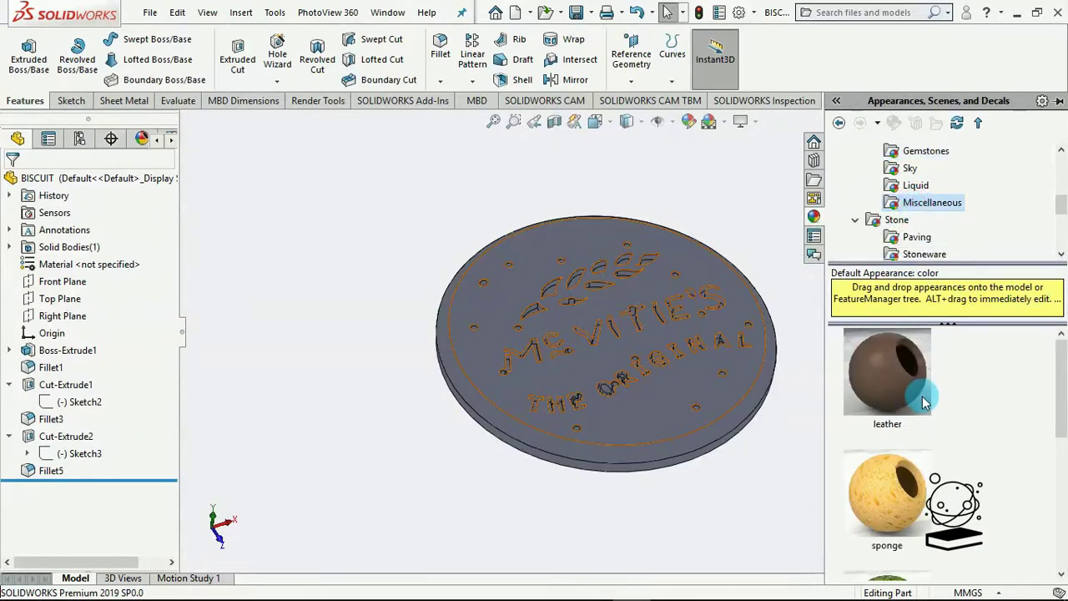
scroll(933, 403, "down", 5)
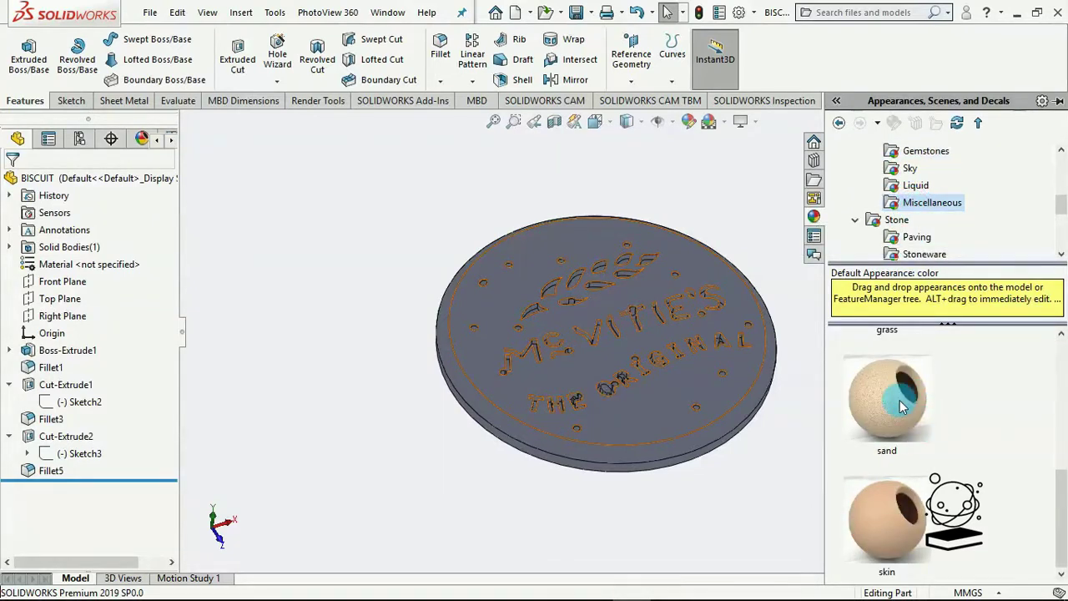
left_click(899, 406)
left_click_drag(835, 406, 683, 401)
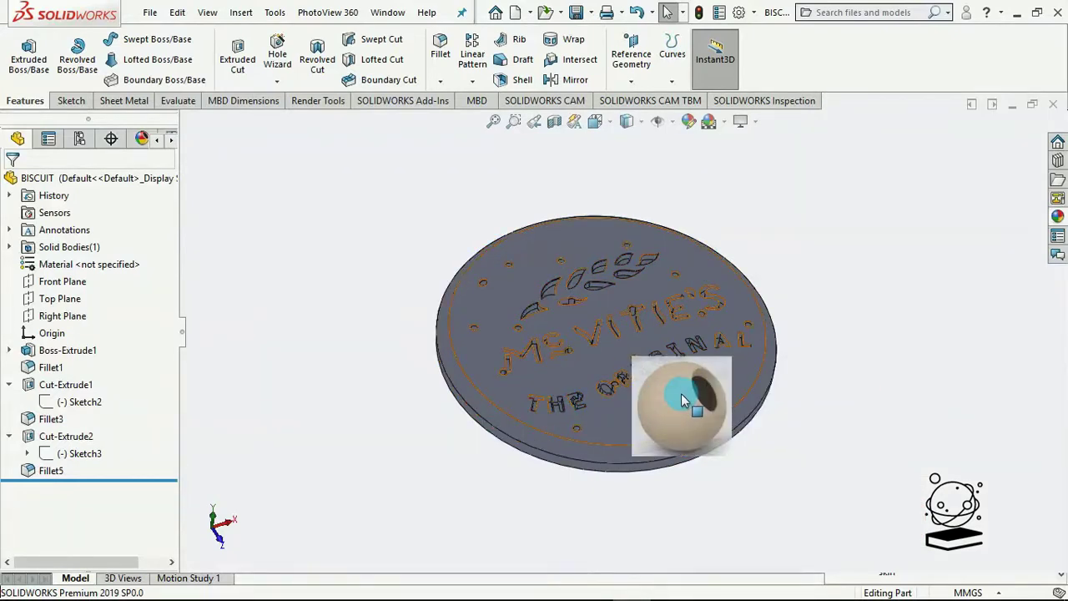
left_click_drag(683, 400, 683, 400)
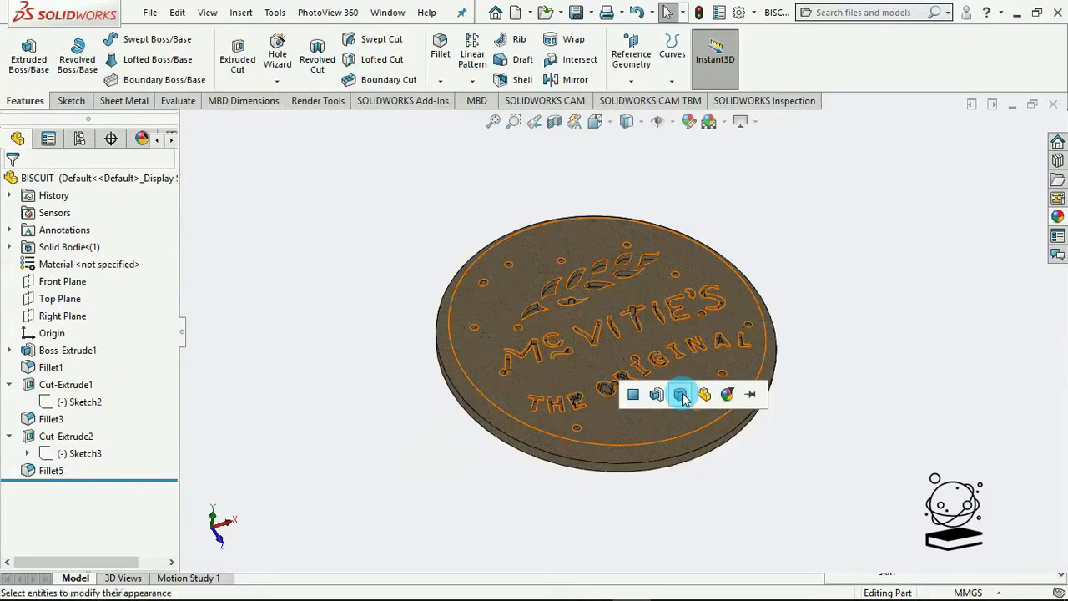
left_click(681, 394)
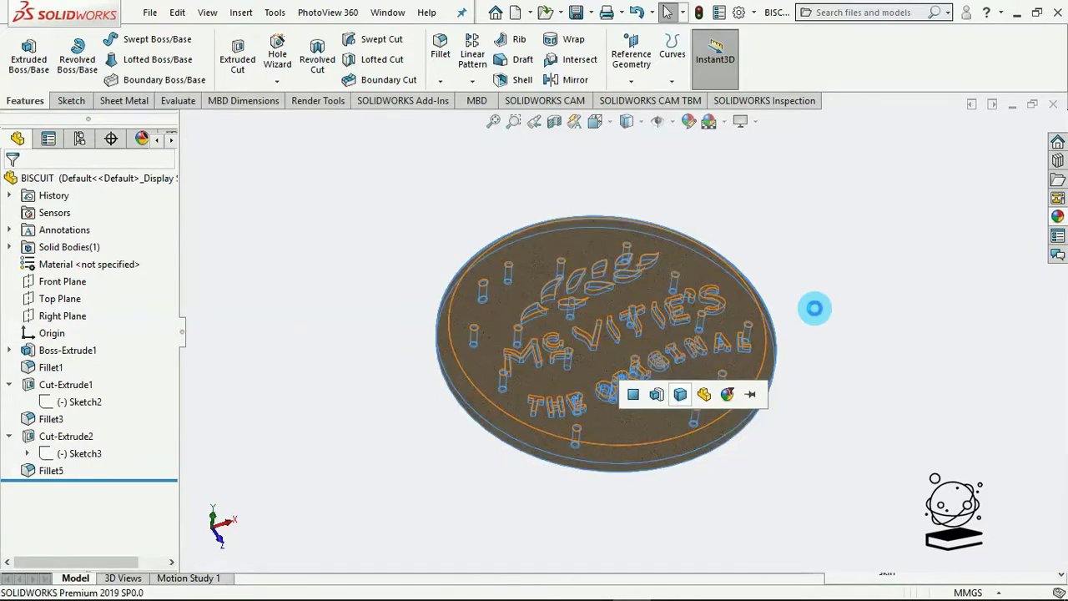
Orient the finished biscuit to the isometric view and save the part.
middle_click_drag(834, 401, 830, 255)
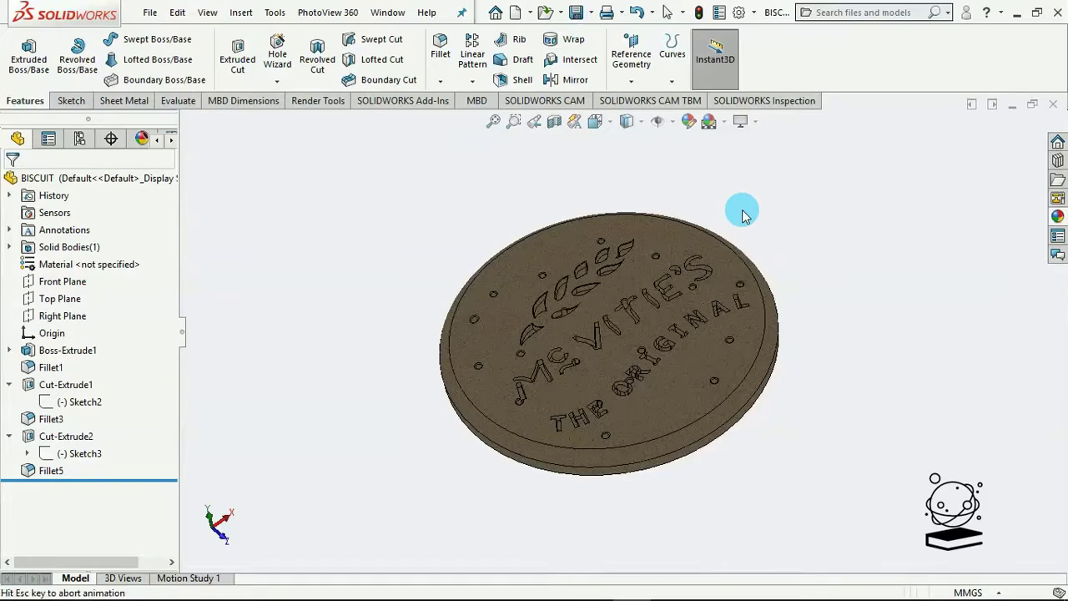
left_click(609, 123)
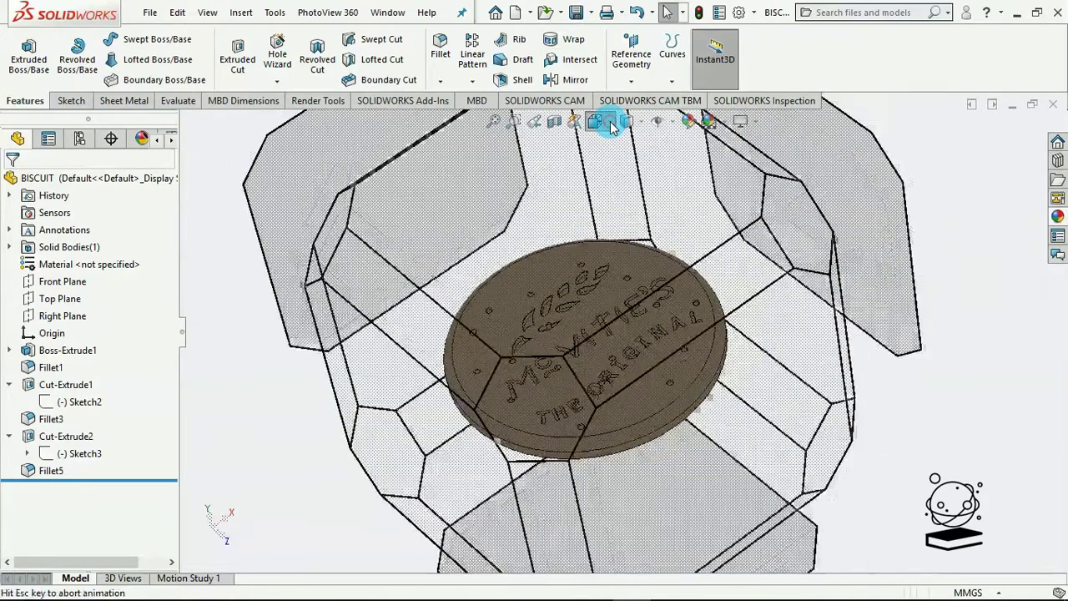
left_click(682, 164)
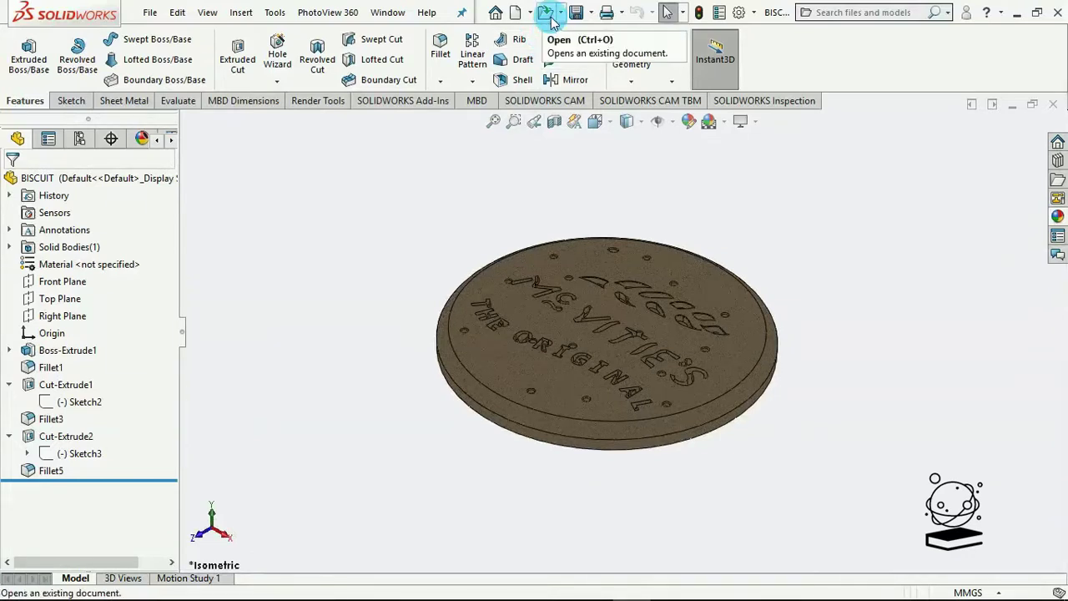
left_click(576, 12)
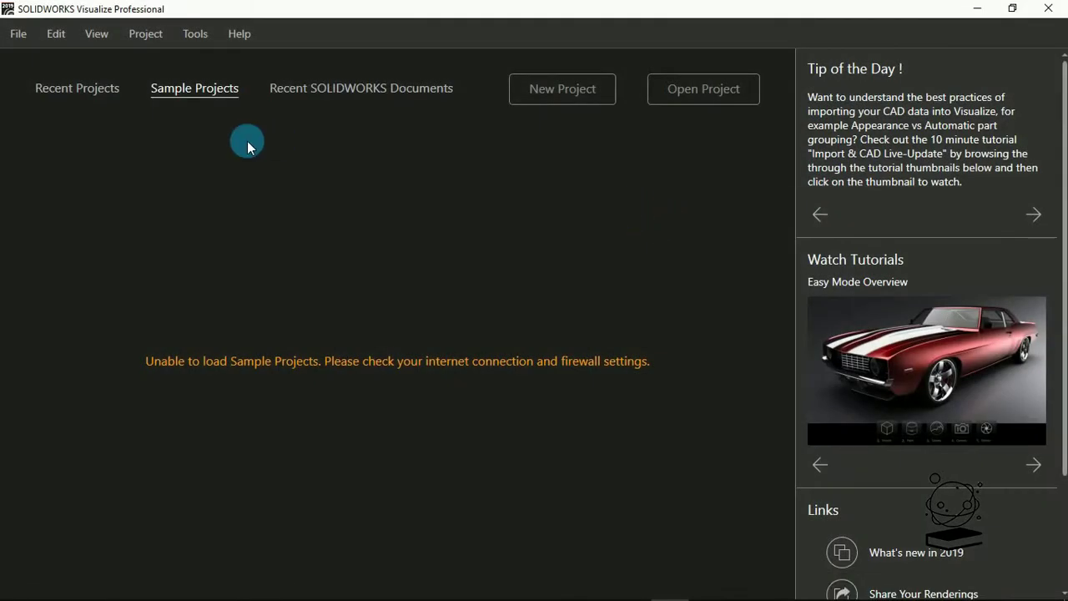
Create a new project in SOLIDWORKS Visualize, import the BISCUIT part grouped by Appearance, and frame it larger in the render.
left_click(562, 89)
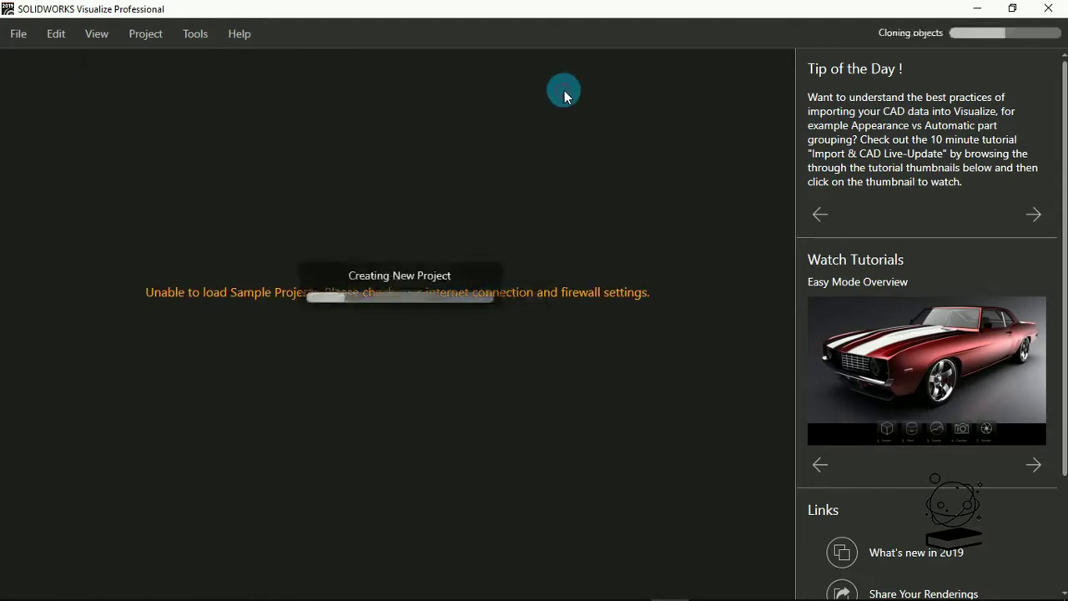
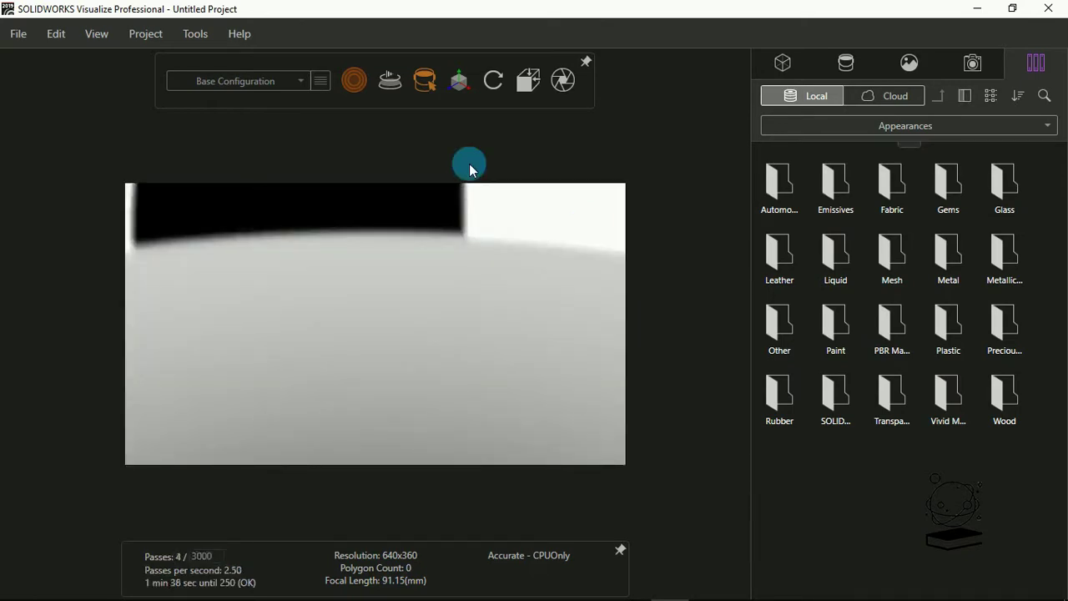
left_click(7, 42)
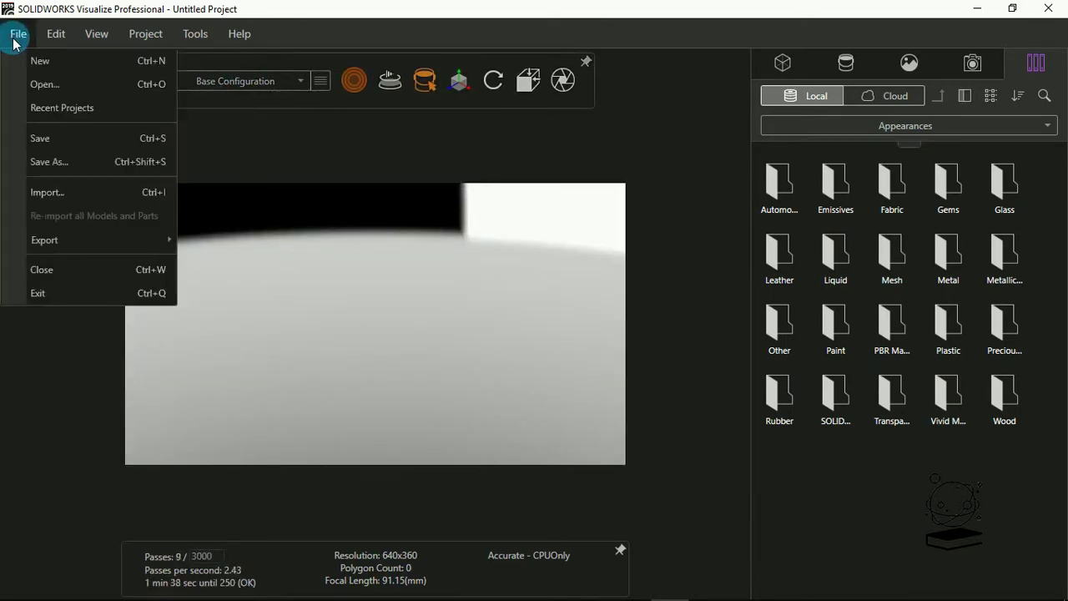
left_click(61, 191)
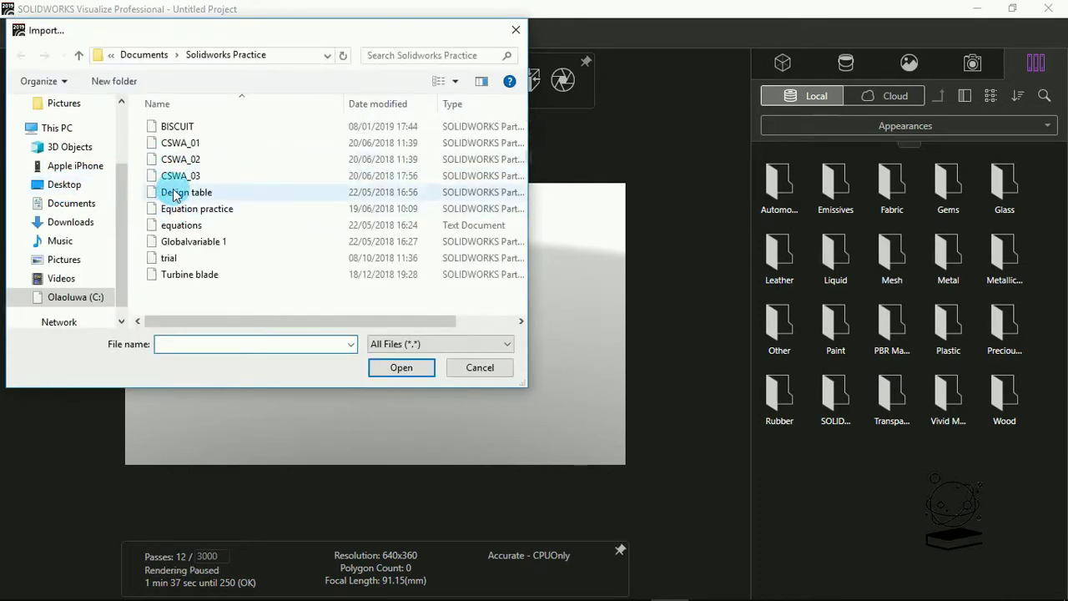
left_click(177, 126)
left_click(403, 367)
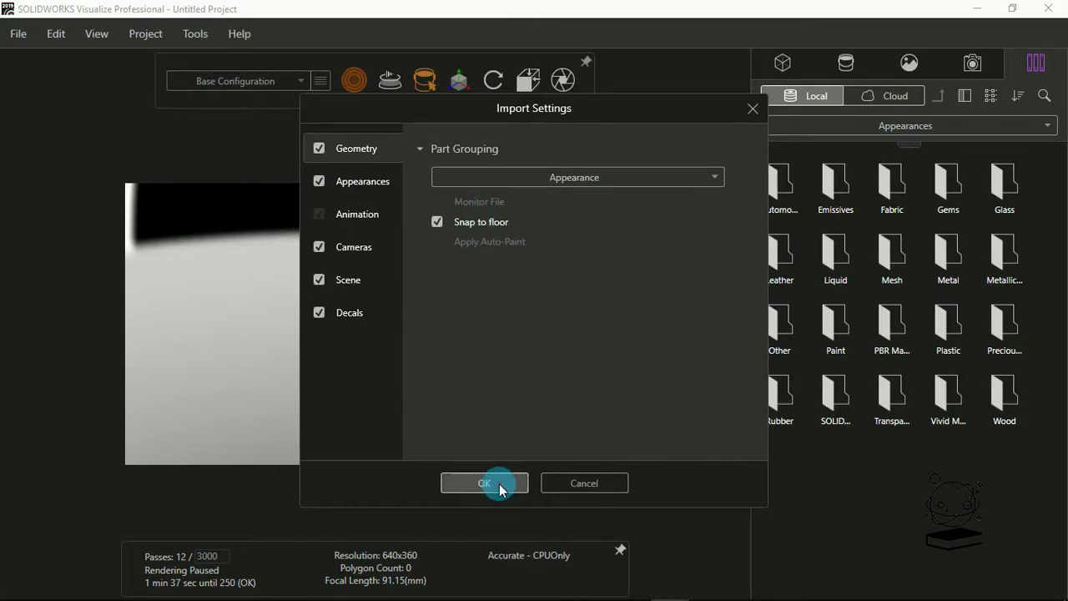
left_click(488, 483)
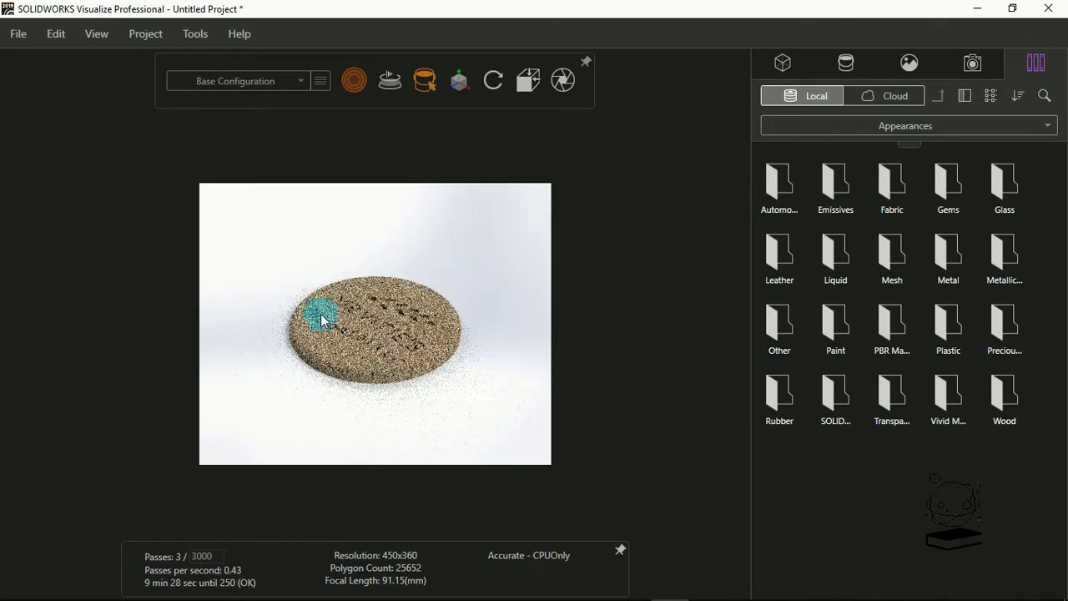
left_click_drag(371, 328, 462, 318)
left_click_drag(213, 314, 263, 312)
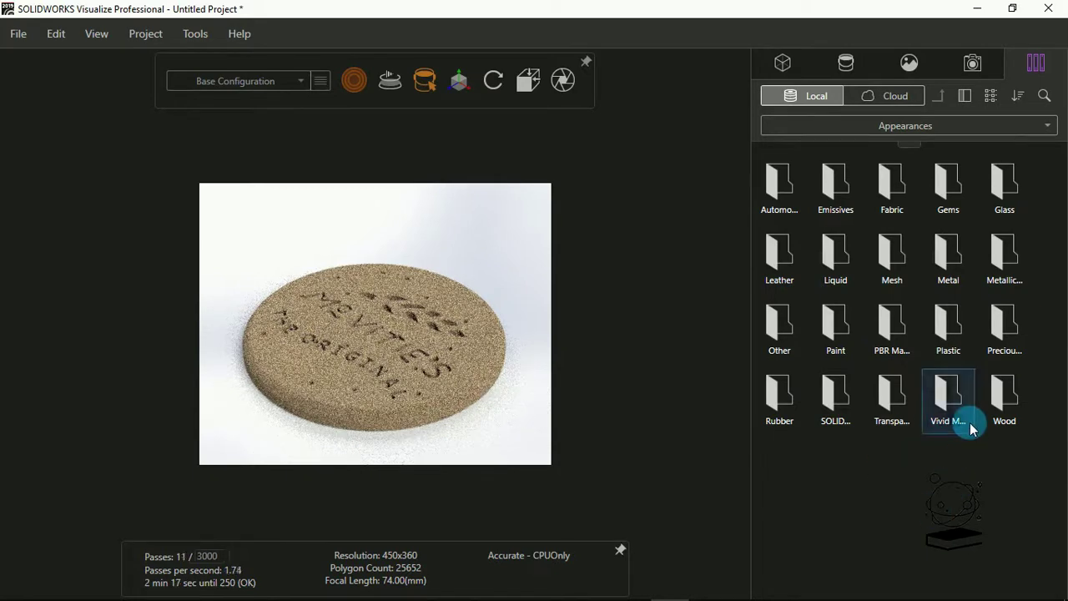
Look through the appearance library and try the Potting appearance from the PBR materials on the biscuit.
double_click(848, 395)
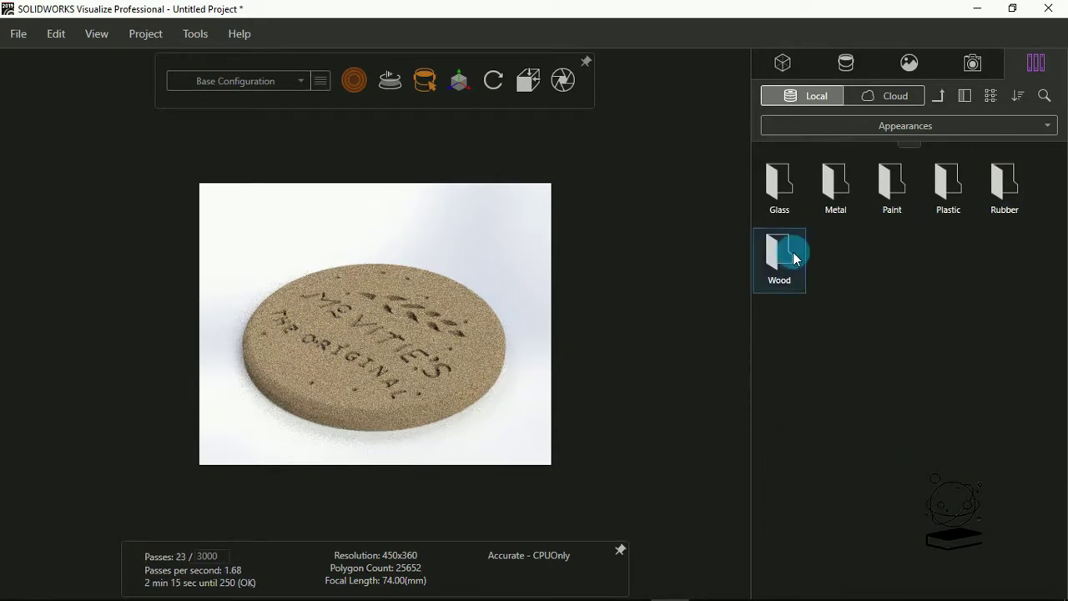
left_click(934, 95)
double_click(949, 397)
left_click(938, 95)
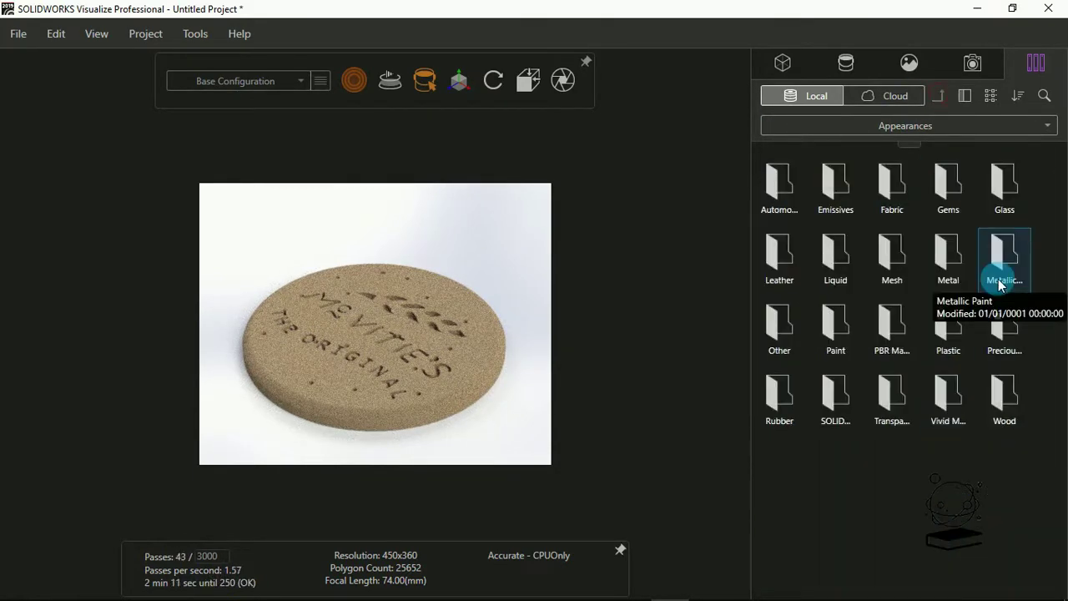
double_click(878, 331)
left_click_drag(779, 257, 442, 290)
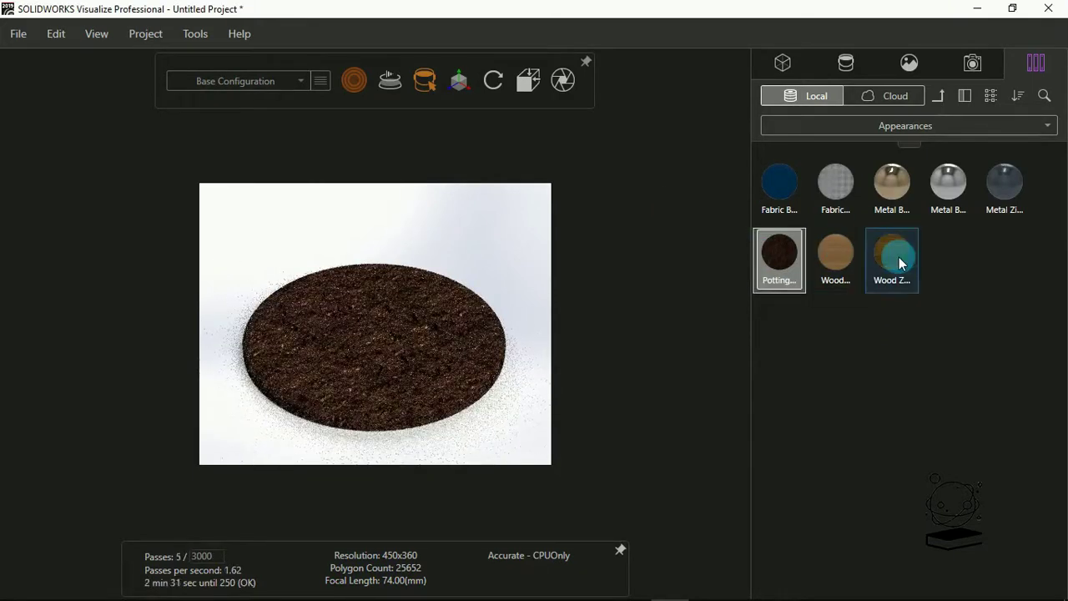
key("BackSpace")
Try a transparent appearance and an automotive Signal appearance on the biscuit, and browse further appearance categories.
double_click(891, 393)
left_click_drag(835, 255, 474, 307)
left_click(938, 98)
double_click(782, 329)
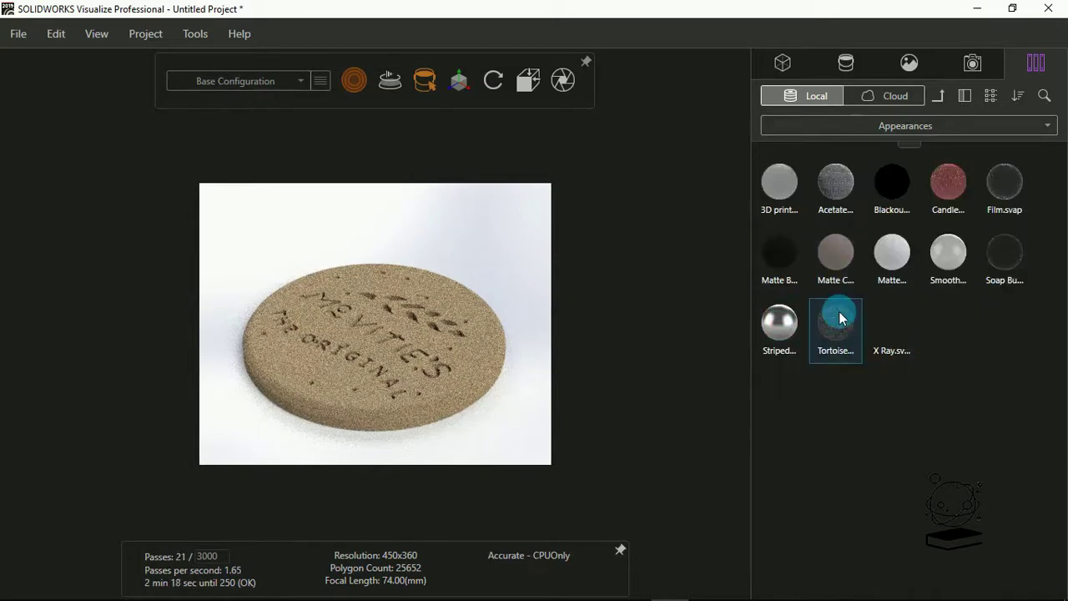
left_click(938, 96)
double_click(851, 189)
left_click_drag(998, 245, 334, 303)
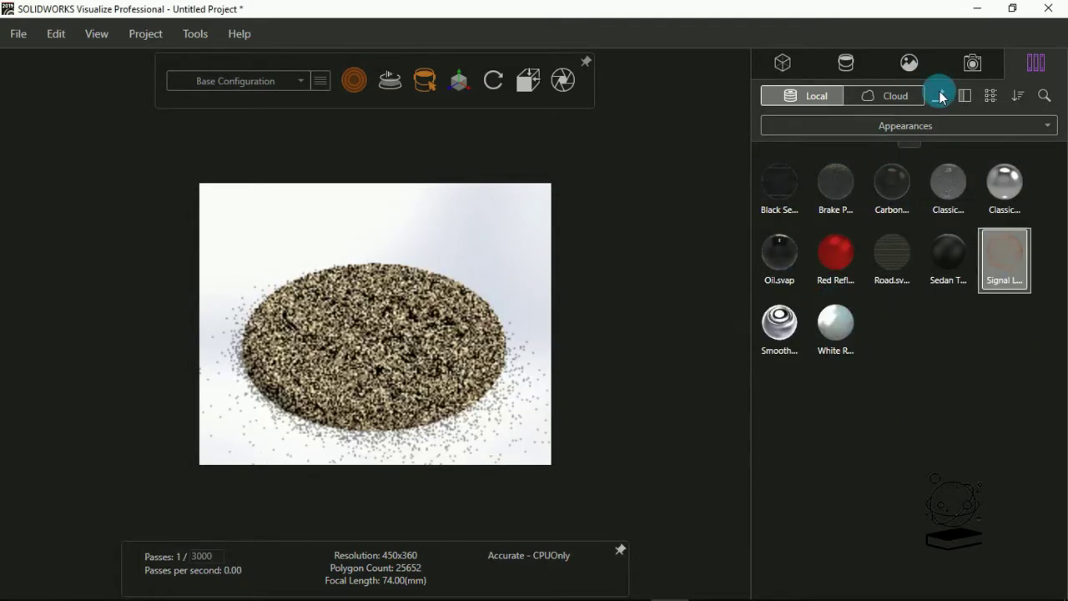
left_click(938, 96)
double_click(957, 185)
key("BackSpace")
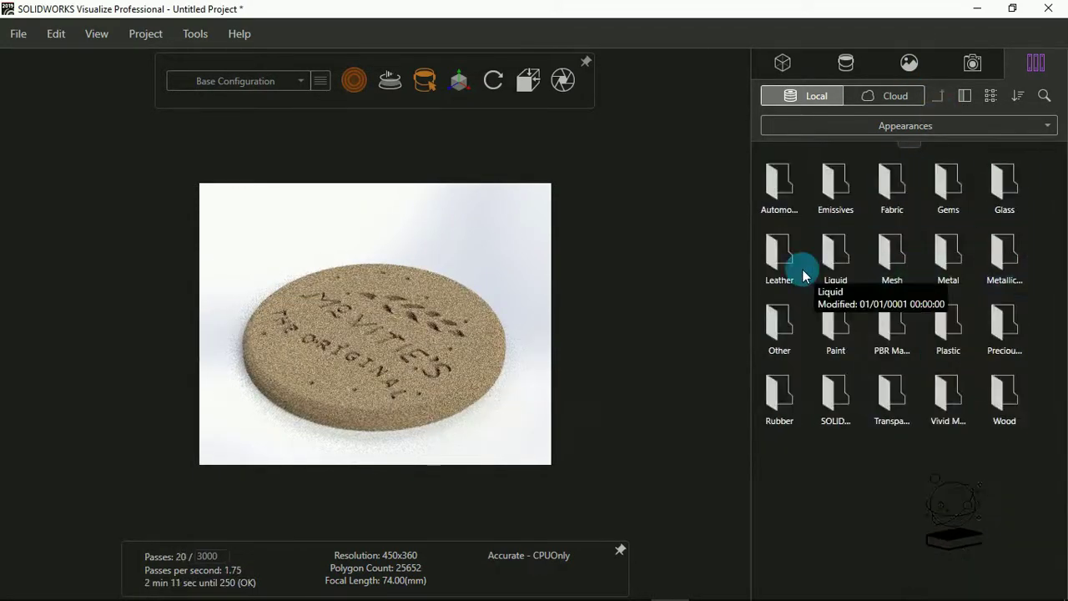
double_click(831, 399)
Set the sand 2d appearance's Roughness to 24.77, Internal Roughness to 33.84 and IOR to 1.13.
left_click(845, 62)
left_click(791, 171)
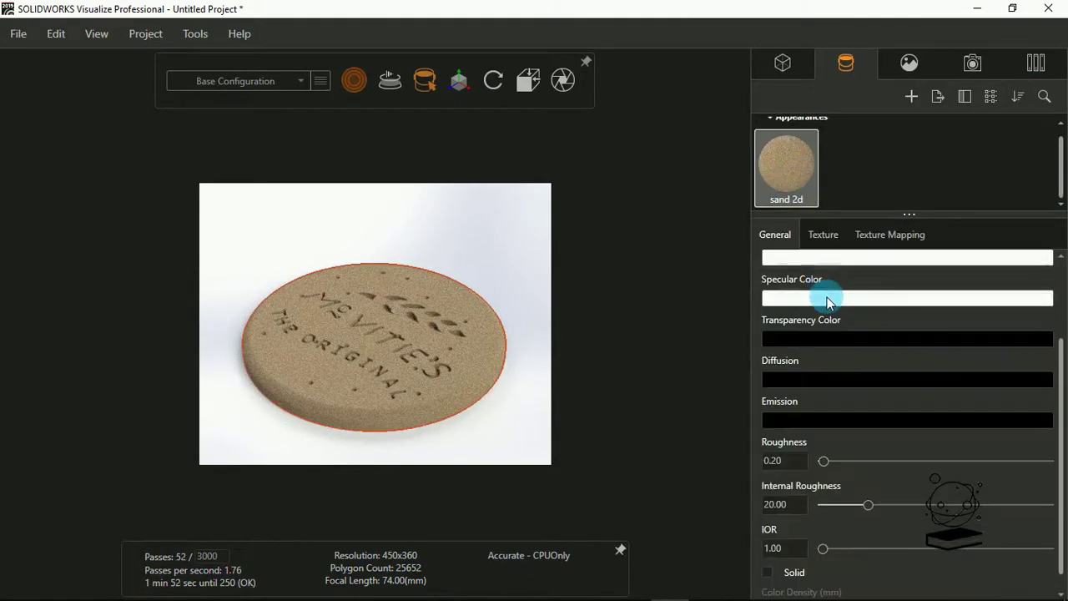
scroll(835, 375, "down", 1)
left_click(841, 440)
left_click_drag(832, 529, 833, 529)
mouse_move(1060, 393)
left_mouse_down()
mouse_move(1060, 367)
mouse_move(1060, 379)
left_mouse_up()
left_click_drag(842, 462, 852, 462)
left_click_drag(869, 504, 900, 505)
left_click_drag(853, 462, 878, 461)
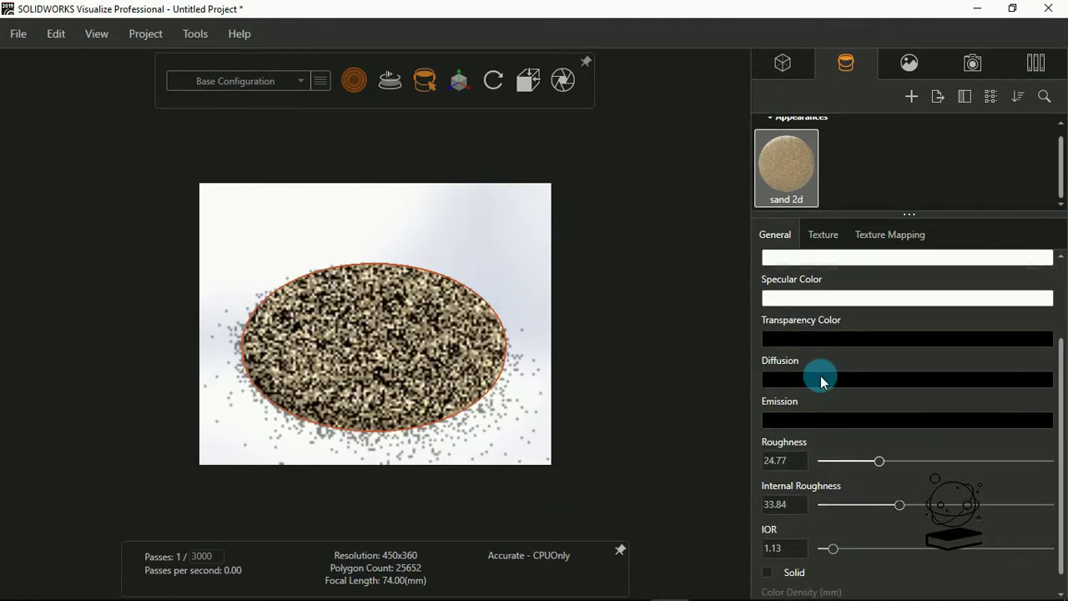
Adjust the texture brightness of the sand 2d appearance, check its texture mapping mode, and deselect the appearance.
left_click_drag(1061, 386, 1063, 298)
left_click(823, 235)
scroll(826, 376, "down", 5)
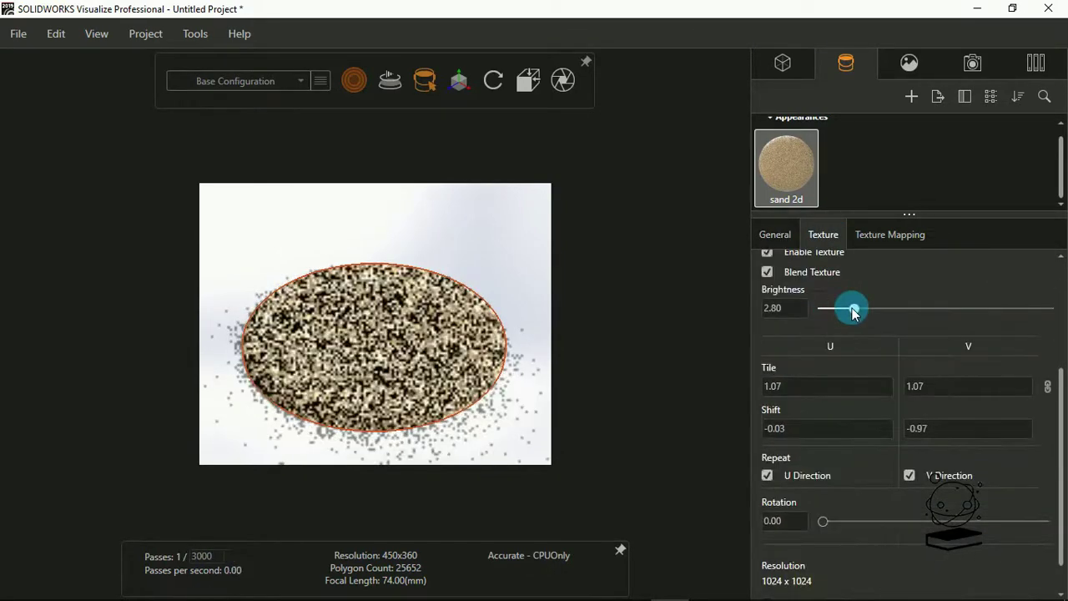
left_click_drag(833, 307, 830, 307)
scroll(855, 400, "down", 2)
left_click(868, 237)
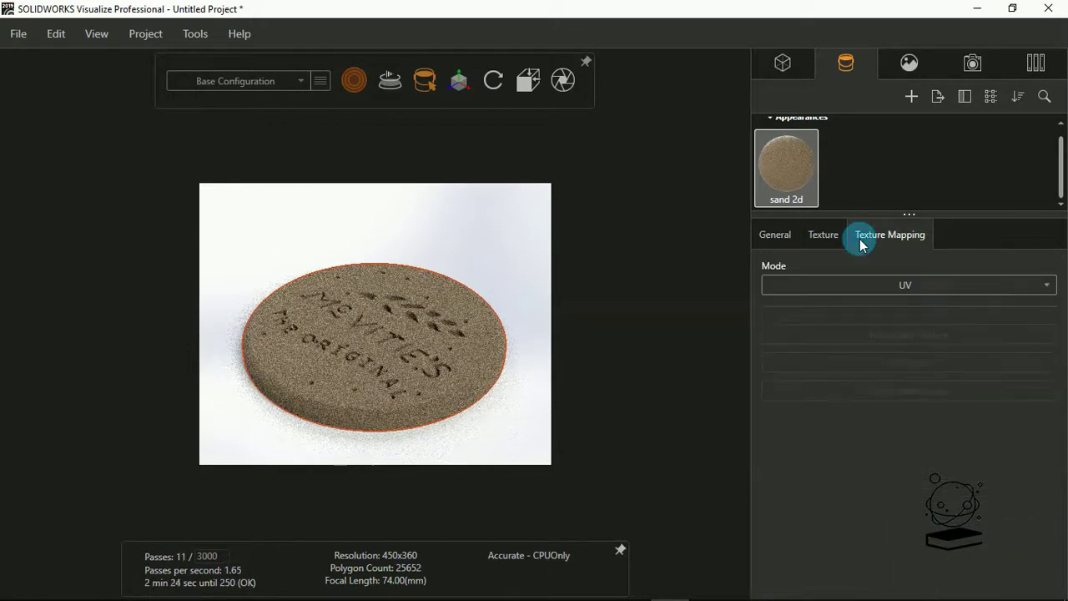
left_click(822, 235)
left_click(775, 235)
left_click(835, 326)
key("Escape")
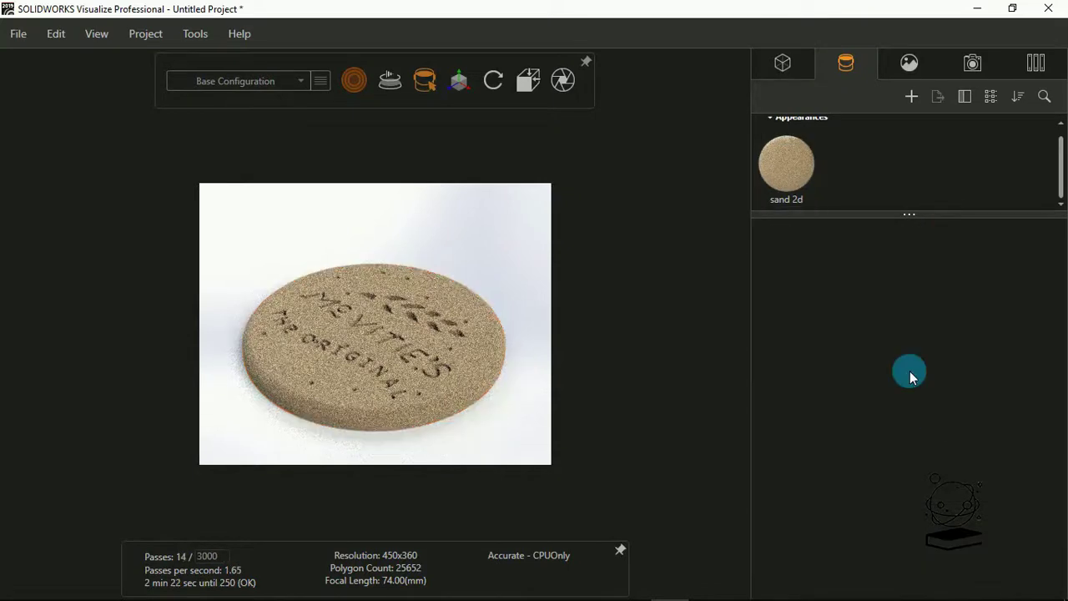
Set the 3 Point Faded environment's background type to Color and its background color to black.
left_click(909, 63)
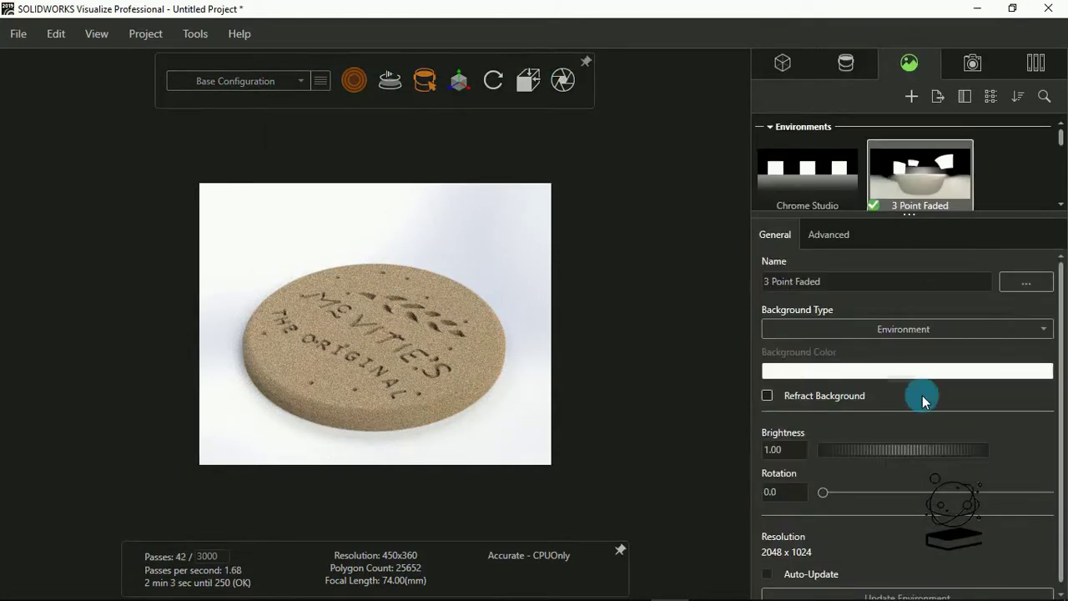
left_click(913, 329)
left_click(898, 373)
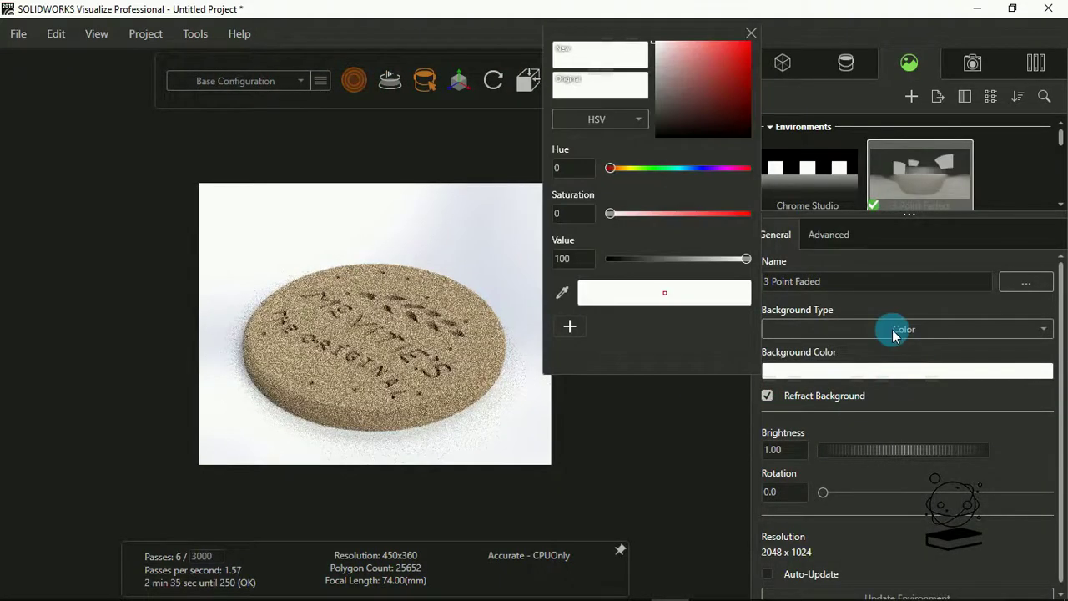
left_click(658, 135)
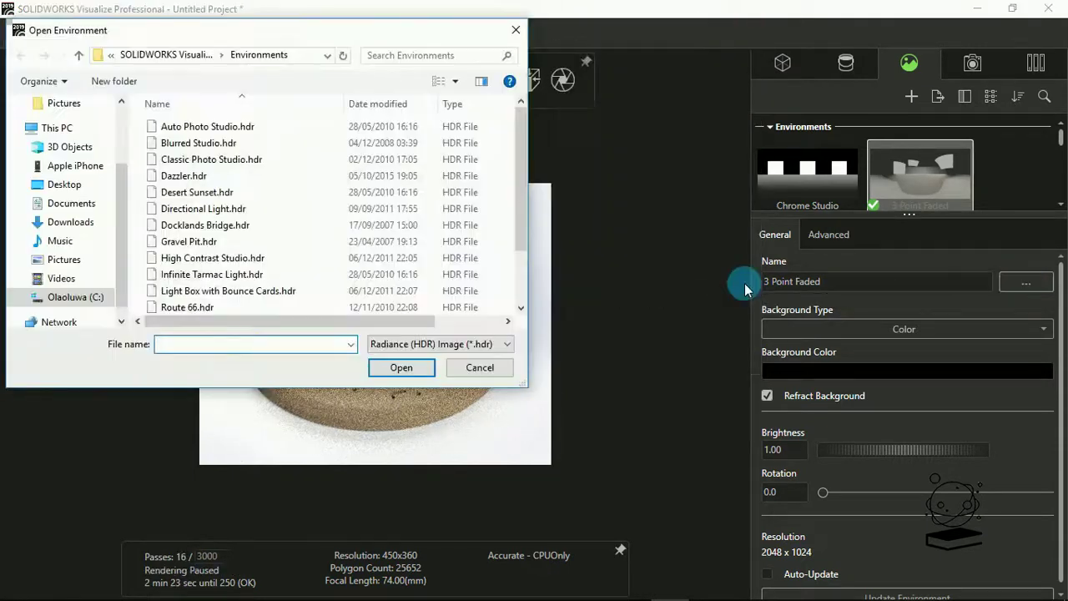
Adjust the slider values in the advanced settings of the 3 Point Faded environment.
left_click(828, 235)
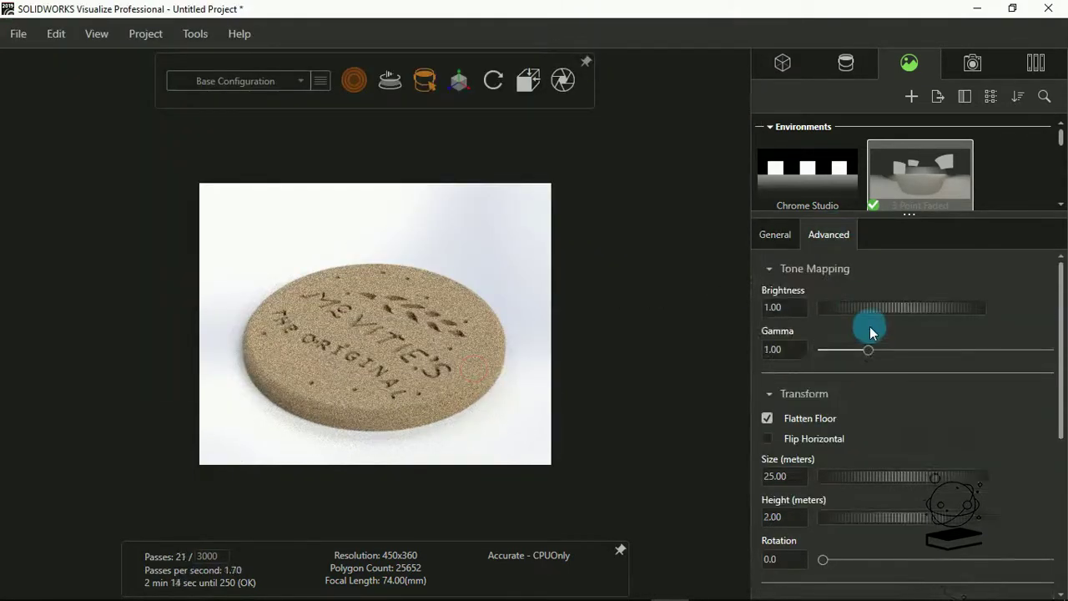
scroll(870, 326, "down", 5)
left_click_drag(861, 410, 853, 416)
left_click_drag(940, 523, 988, 523)
left_click_drag(824, 458, 878, 458)
left_click_drag(854, 415, 868, 417)
scroll(921, 407, "up", 5)
Select the Chrome Studio environment for comparison and return to the 3 Point Faded environment.
left_click(775, 235)
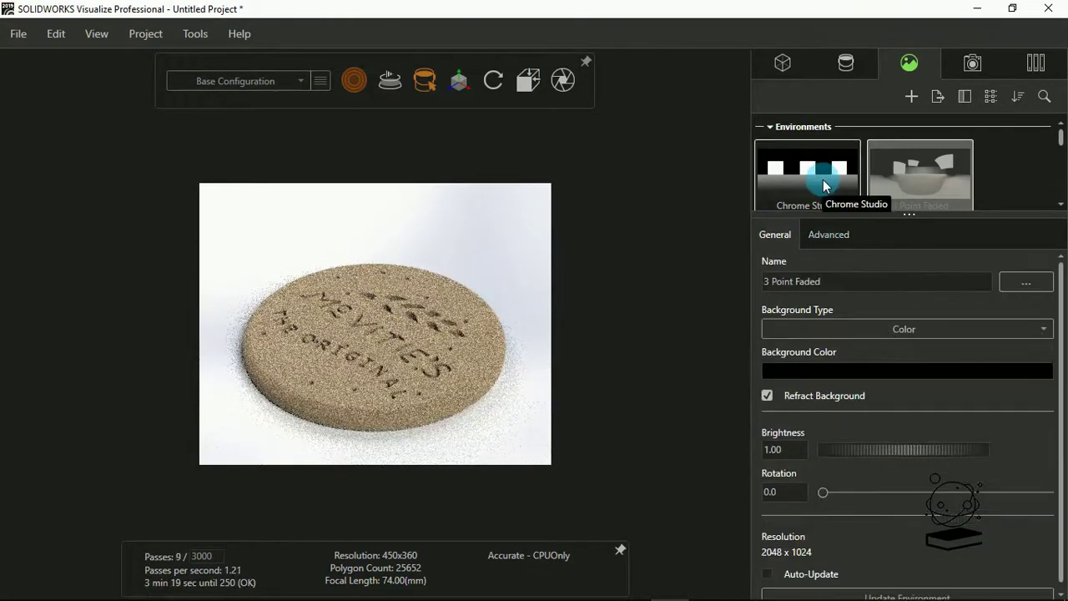
left_click(823, 179)
left_click(952, 172)
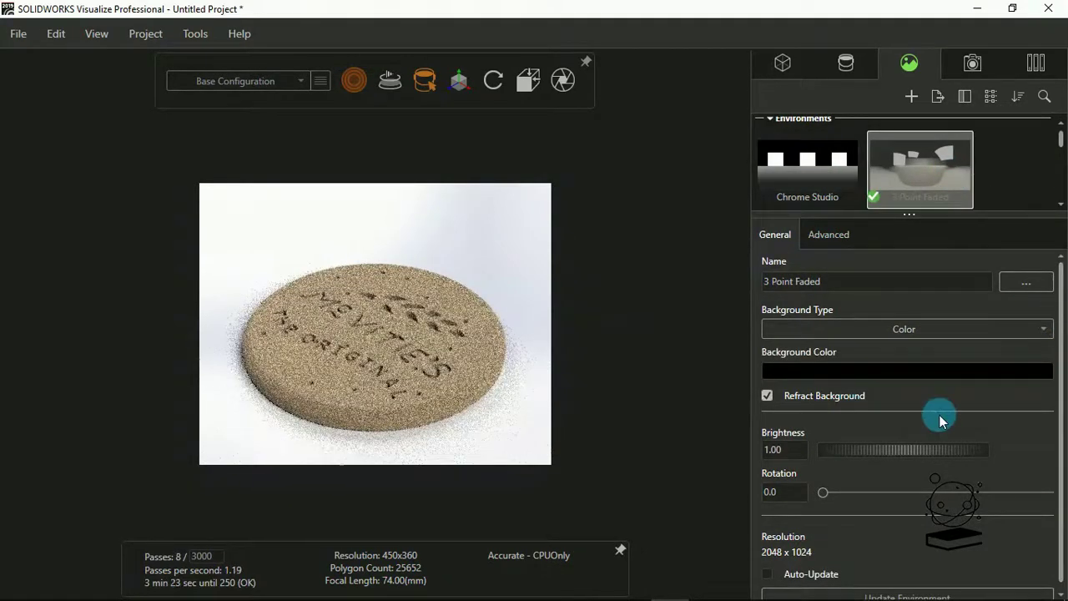